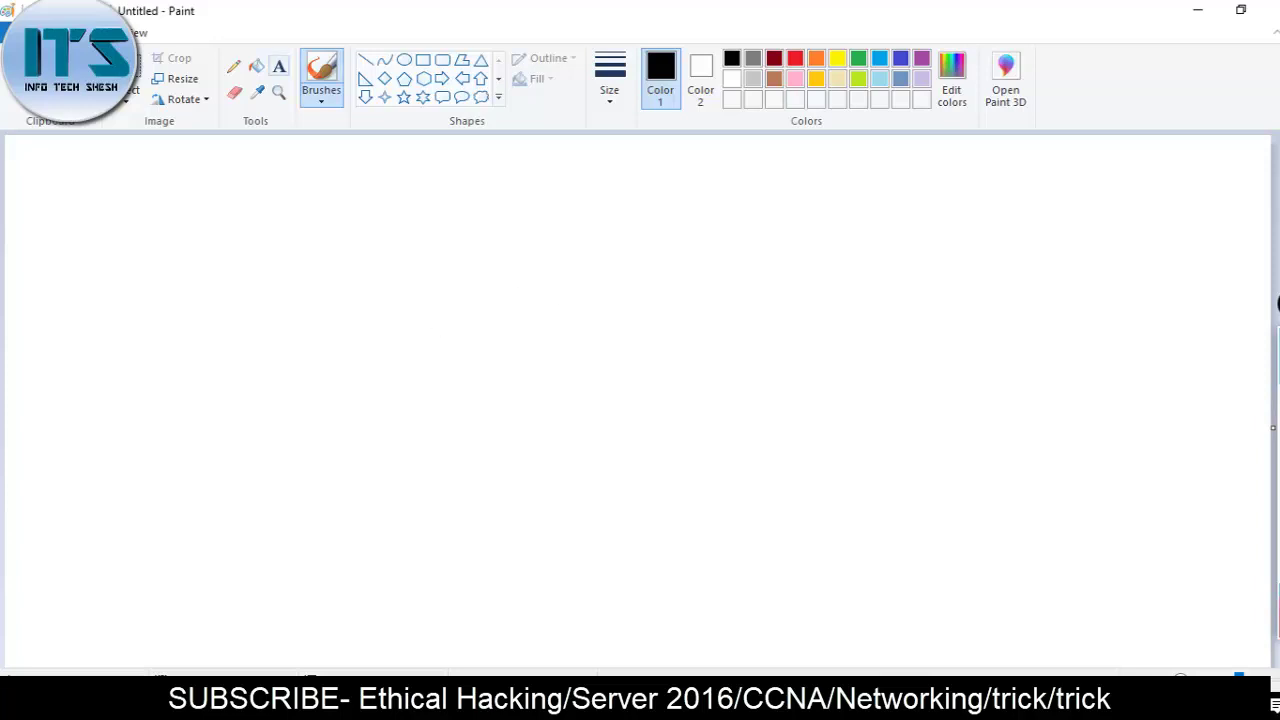
# - Add the heading text "GC- GLOBAL CATALOG SERVER" near the canvas's upper edge and widen its text box so it fits on one line
pyautogui.click(279, 66)
pyautogui.click(261, 169)
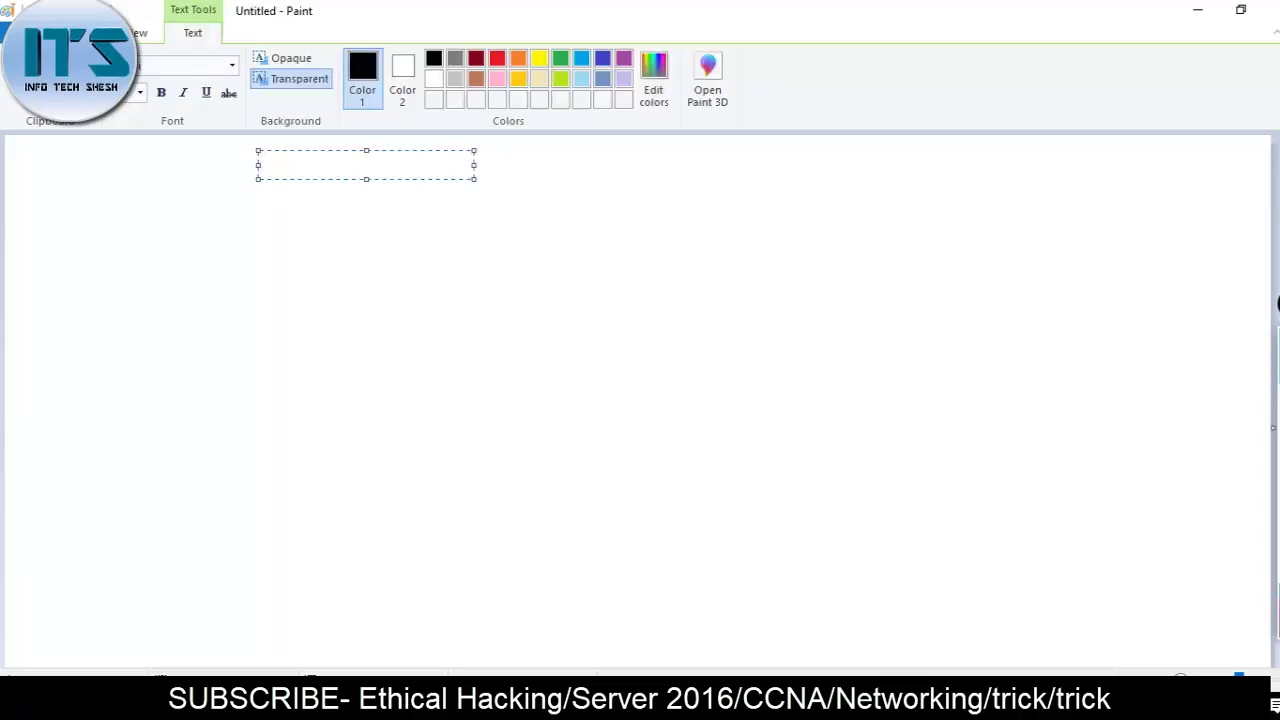
pyautogui.write('GC-')
pyautogui.press('capslock')
pyautogui.write('GLO')
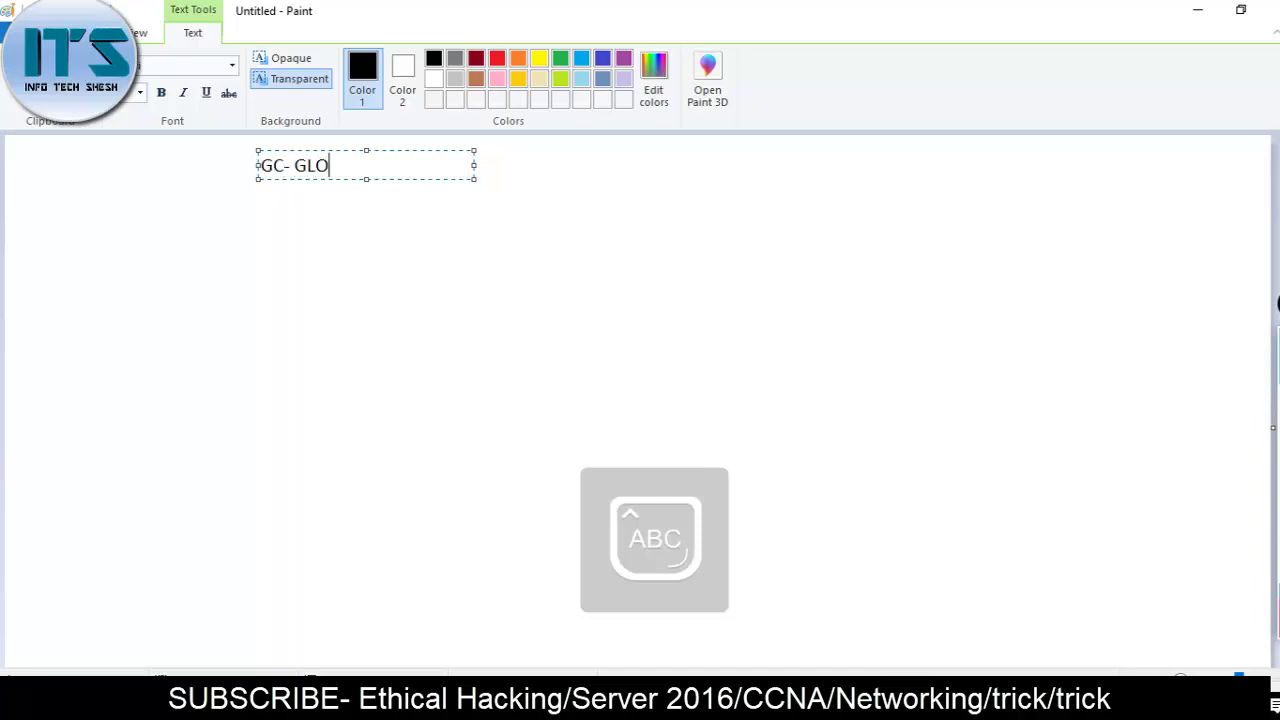
pyautogui.write('BAL CATALO')
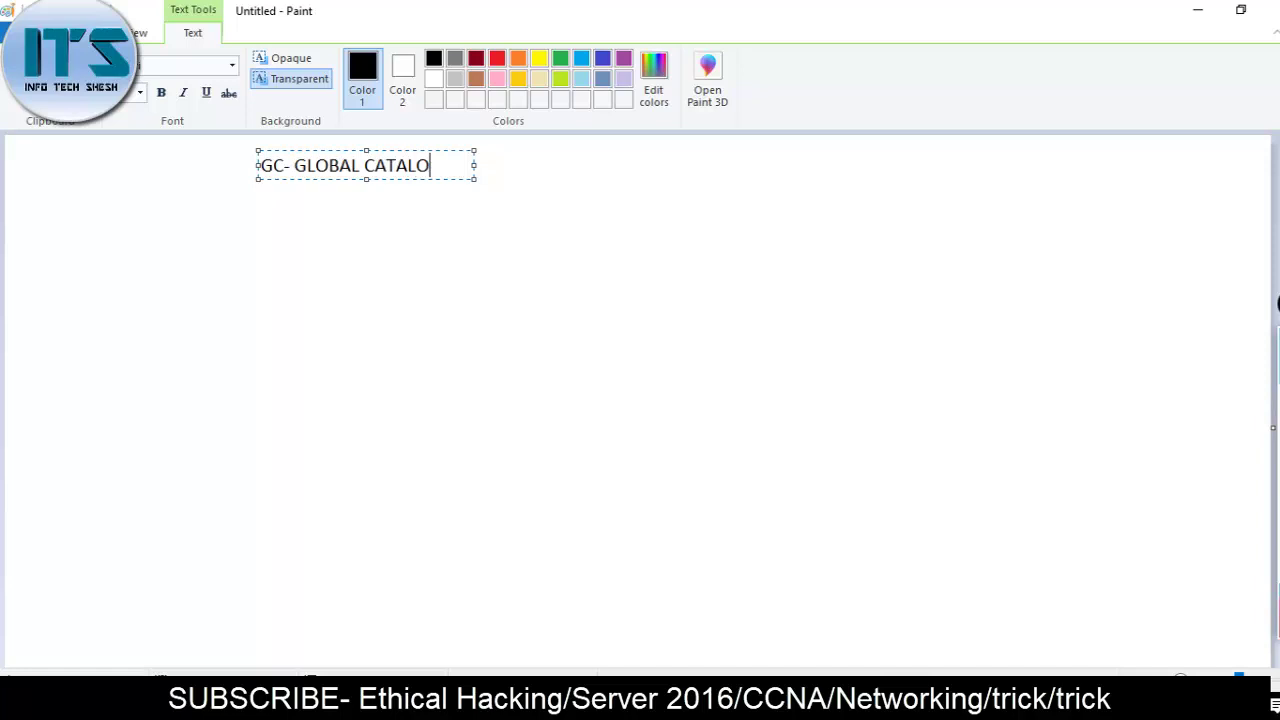
pyautogui.press('Left')
pyautogui.press('Delete')
pyautogui.write('OG SERVER')
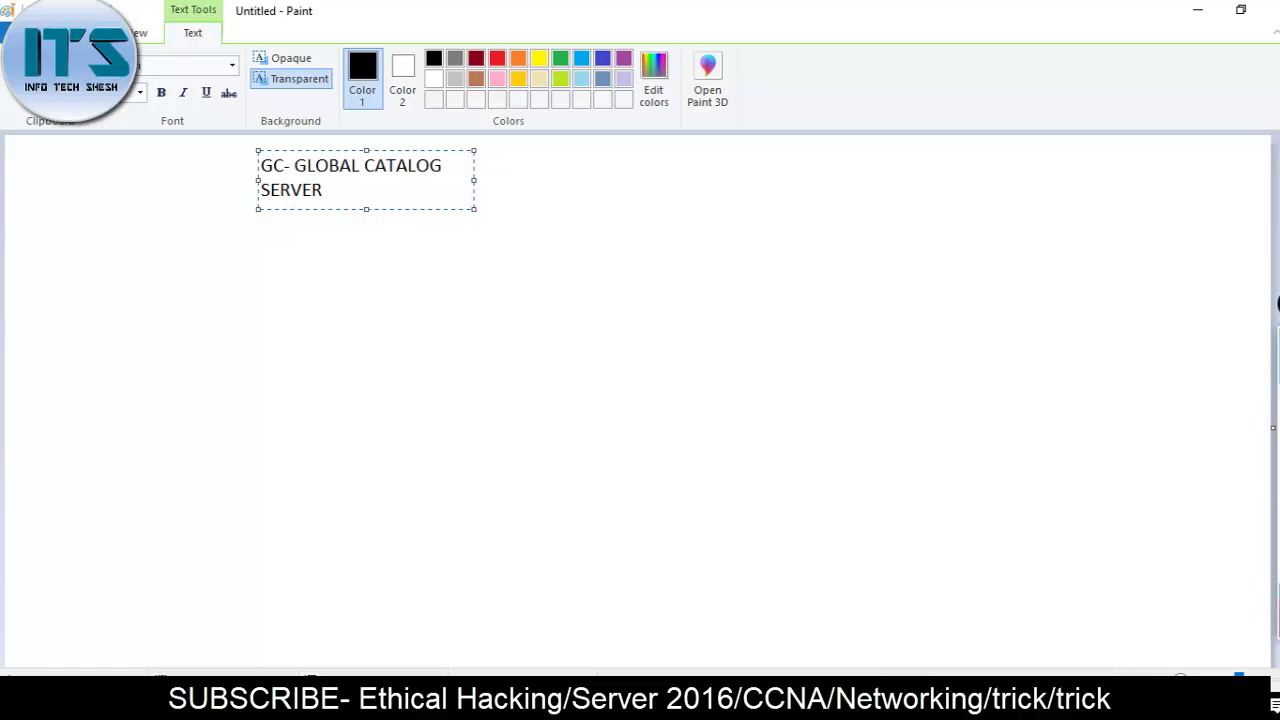
pyautogui.moveTo(475, 180); pyautogui.dragTo(625, 180)
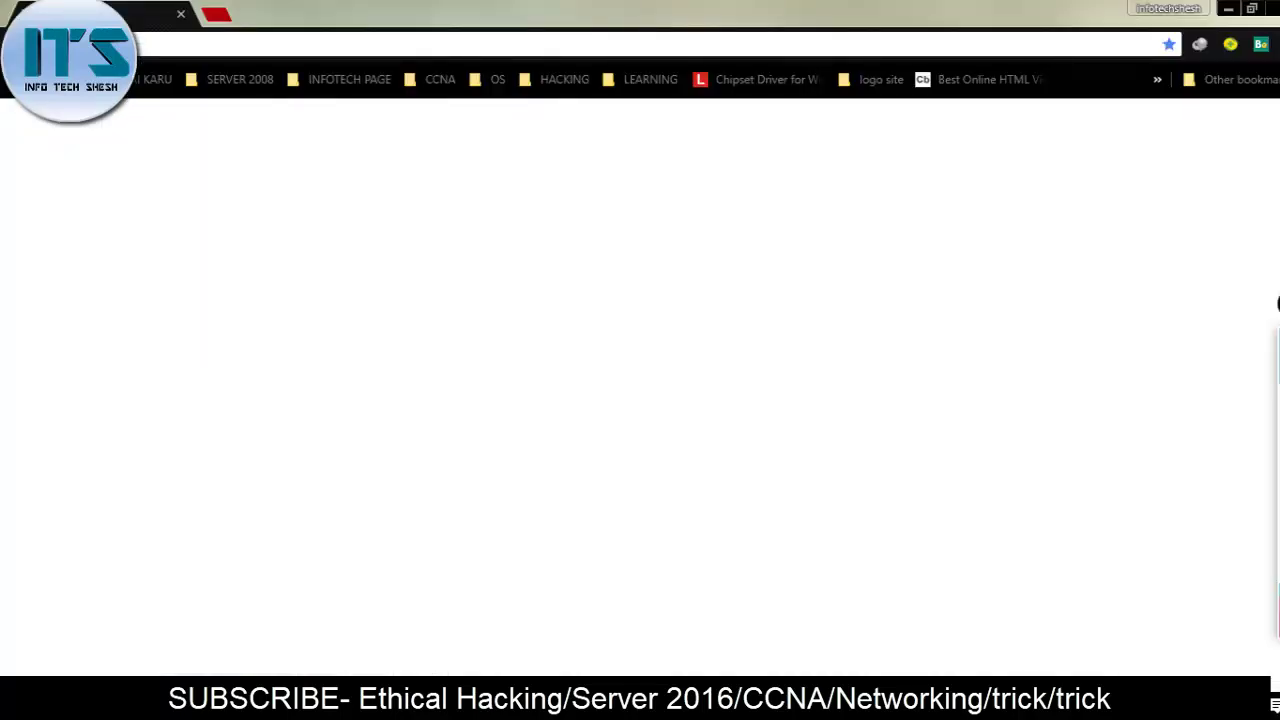
# - Switch to the browser, open the "windows server 2016 in hindi" playlist from the infotechshesh YouTube channel, and pause the video
pyautogui.write('YOUTUB')
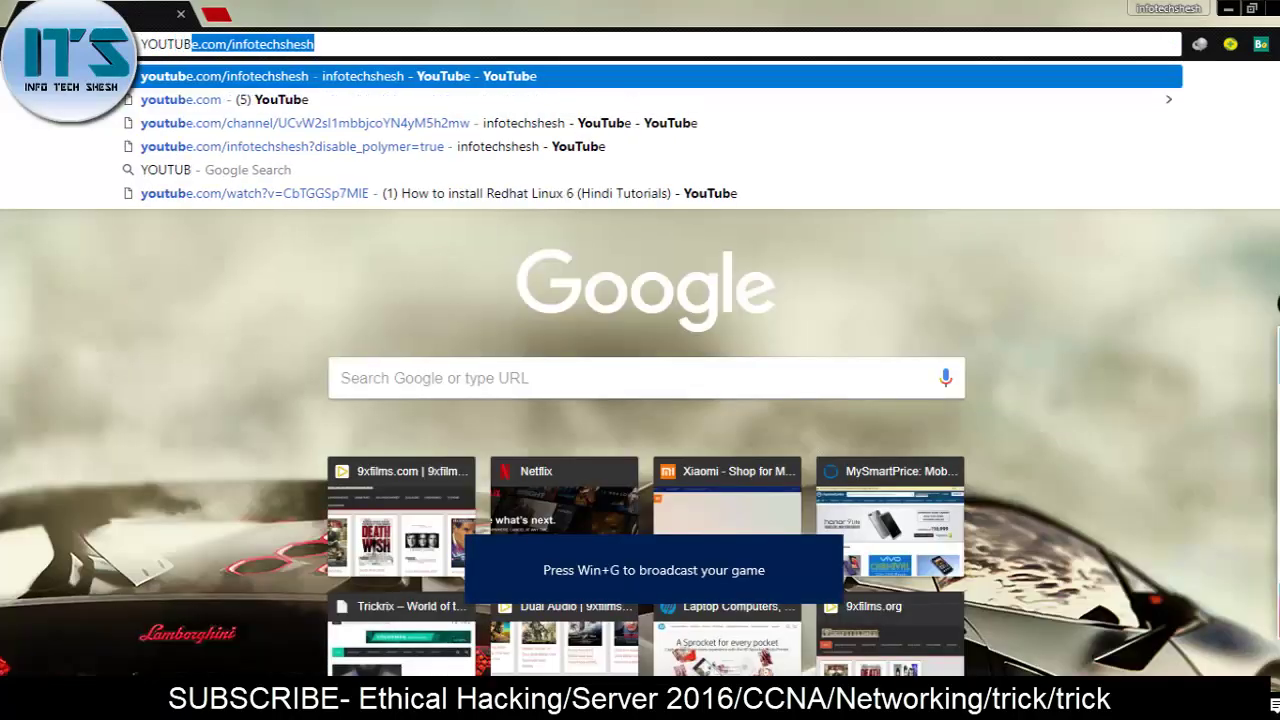
pyautogui.press('Return')
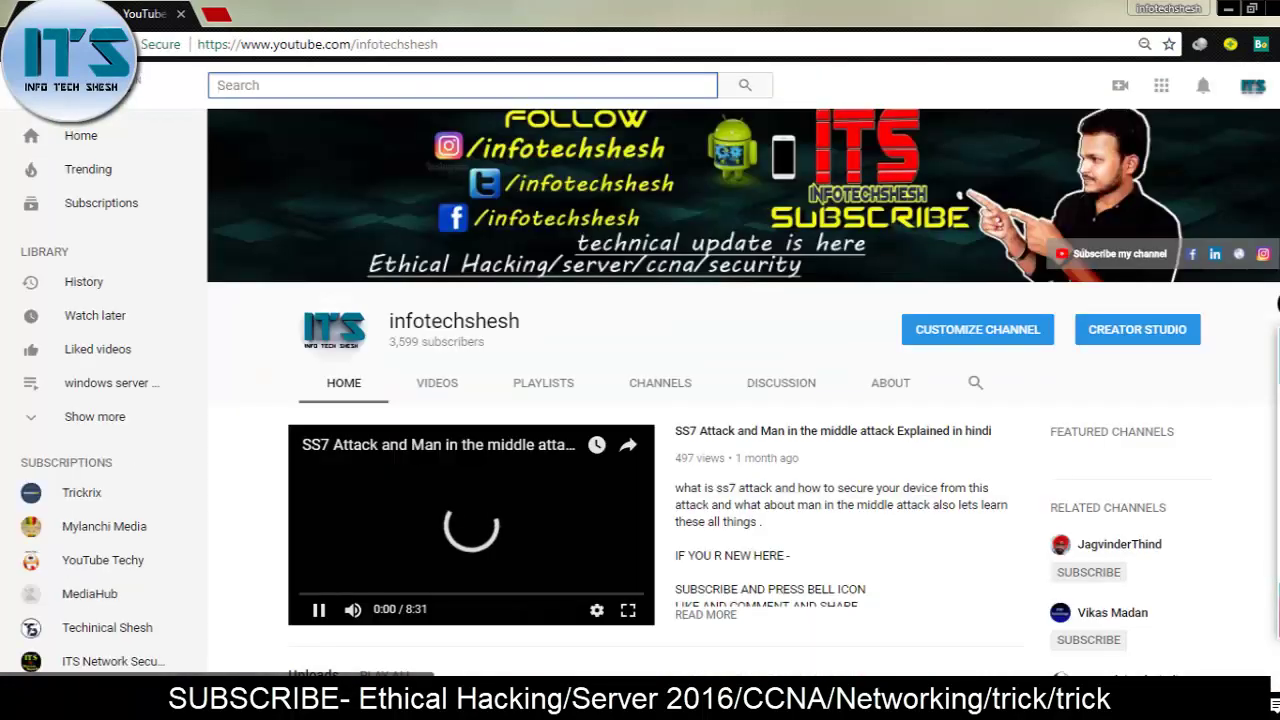
pyautogui.click(540, 380)
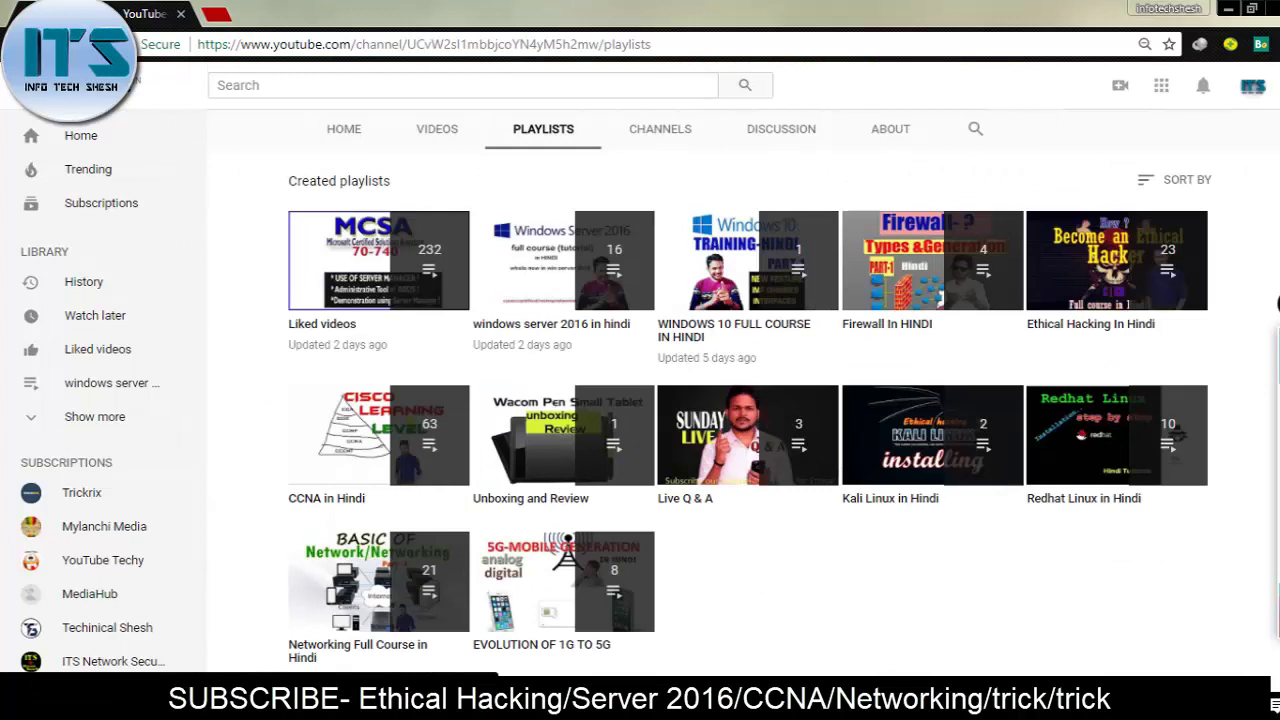
pyautogui.click(563, 260)
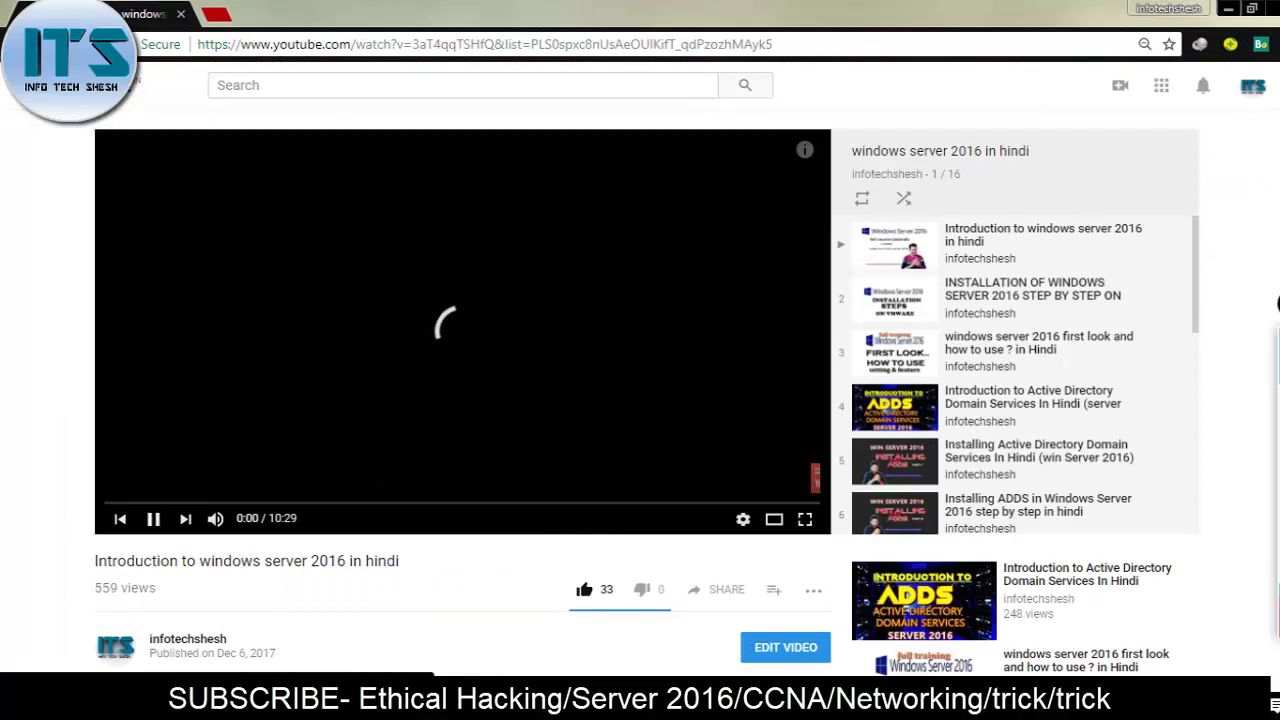
pyautogui.press('space')
# - Examine the videos listed in the "windows server 2016 in hindi" playlist through to its end
pyautogui.scroll(-4, 1020, 395)
pyautogui.scroll(2, 1020, 395)
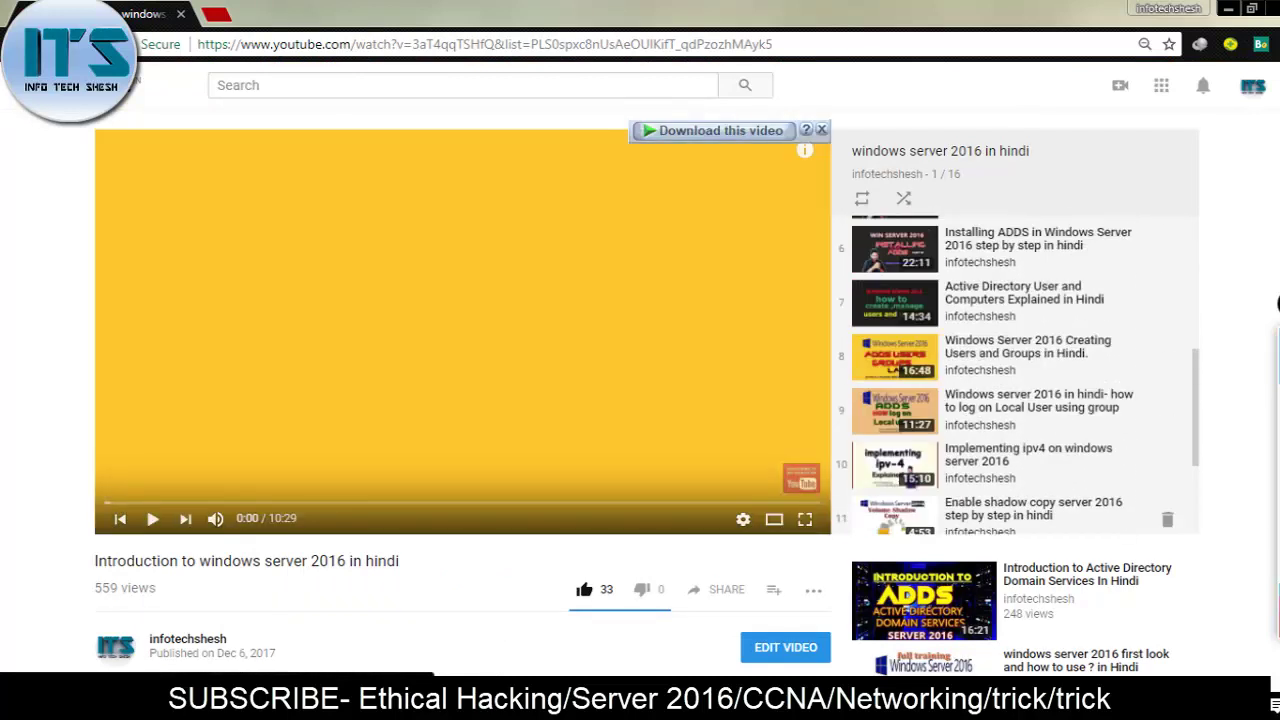
pyautogui.scroll(3, 1020, 375)
pyautogui.scroll(-3, 1020, 375)
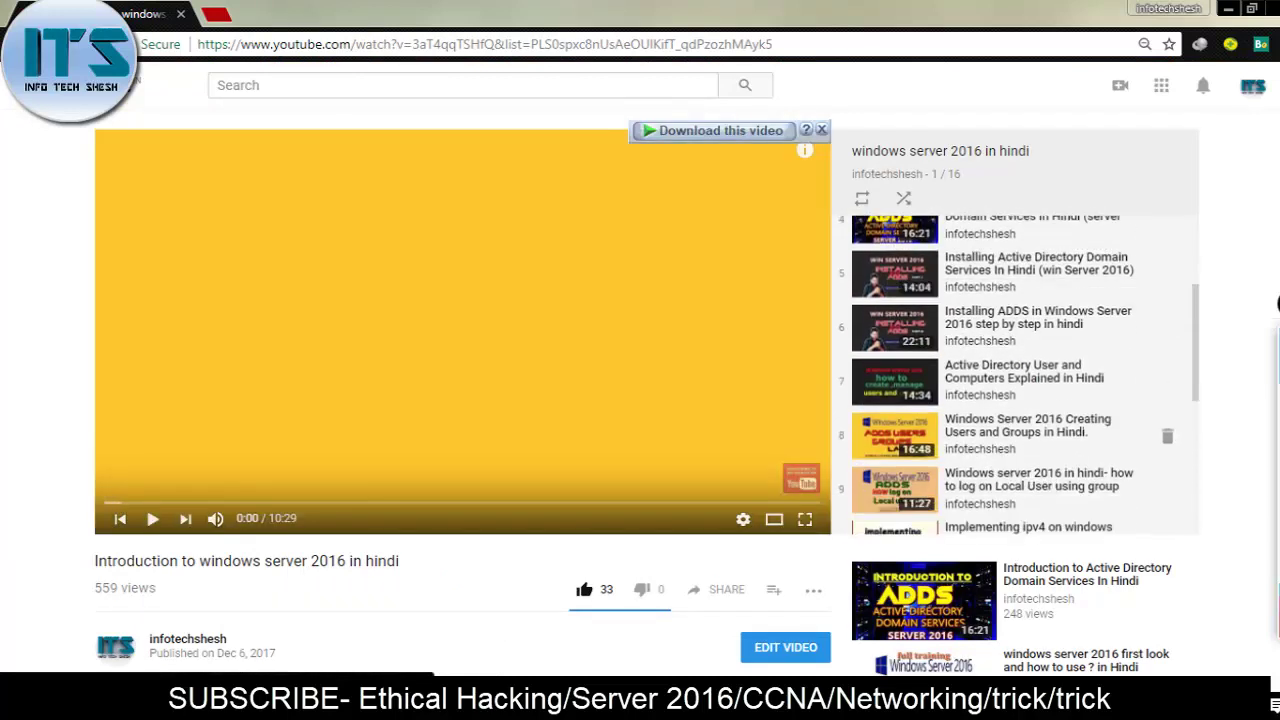
pyautogui.scroll(-1, 1020, 330)
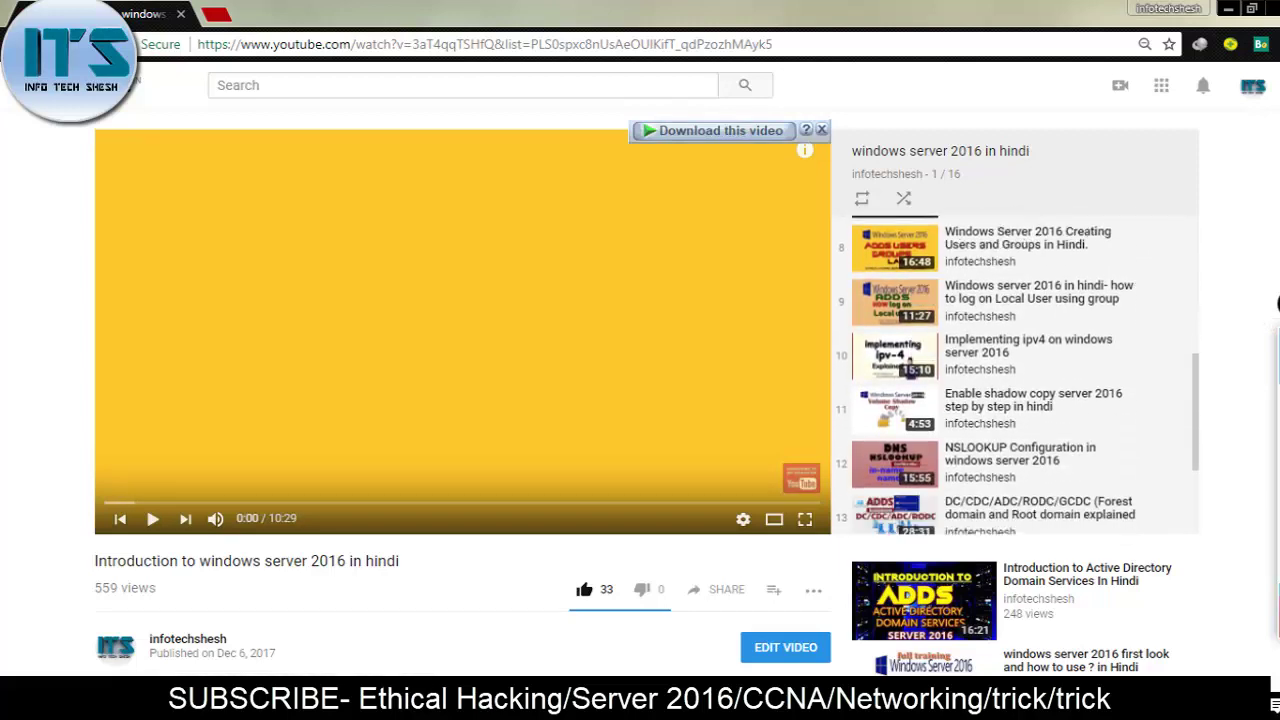
pyautogui.scroll(-2, 1020, 350)
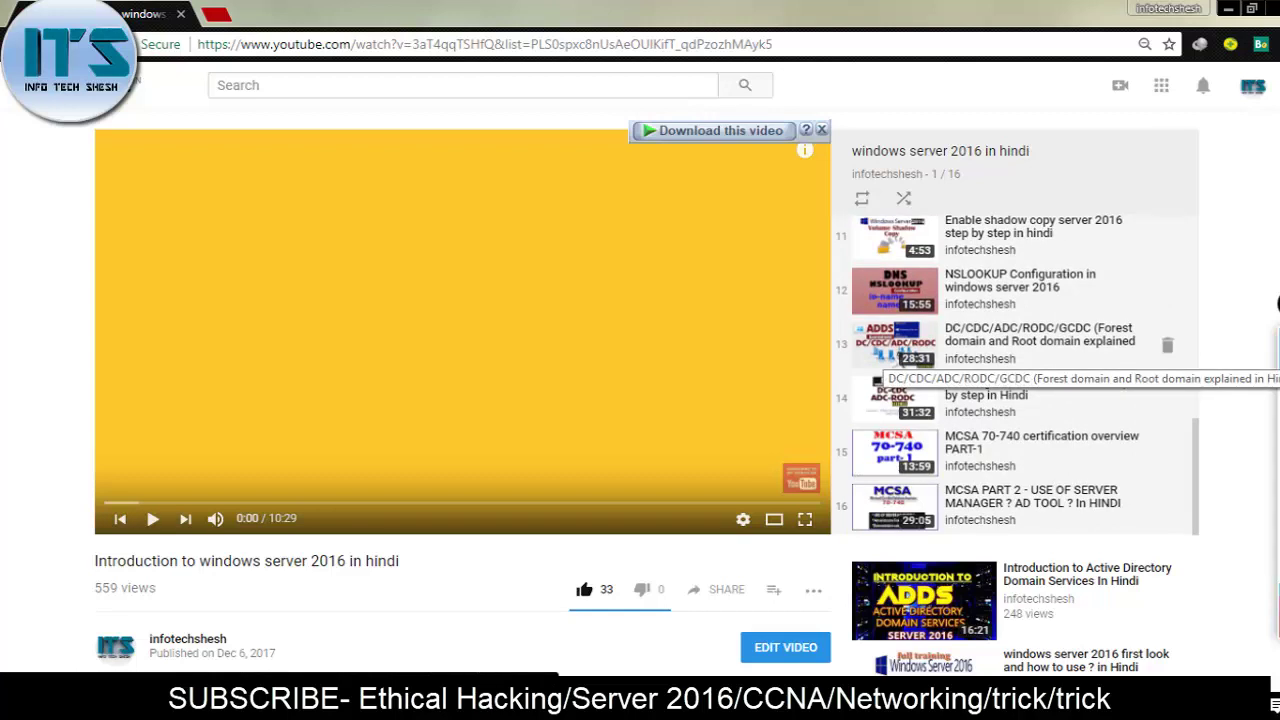
pyautogui.scroll(-1, 900, 378)
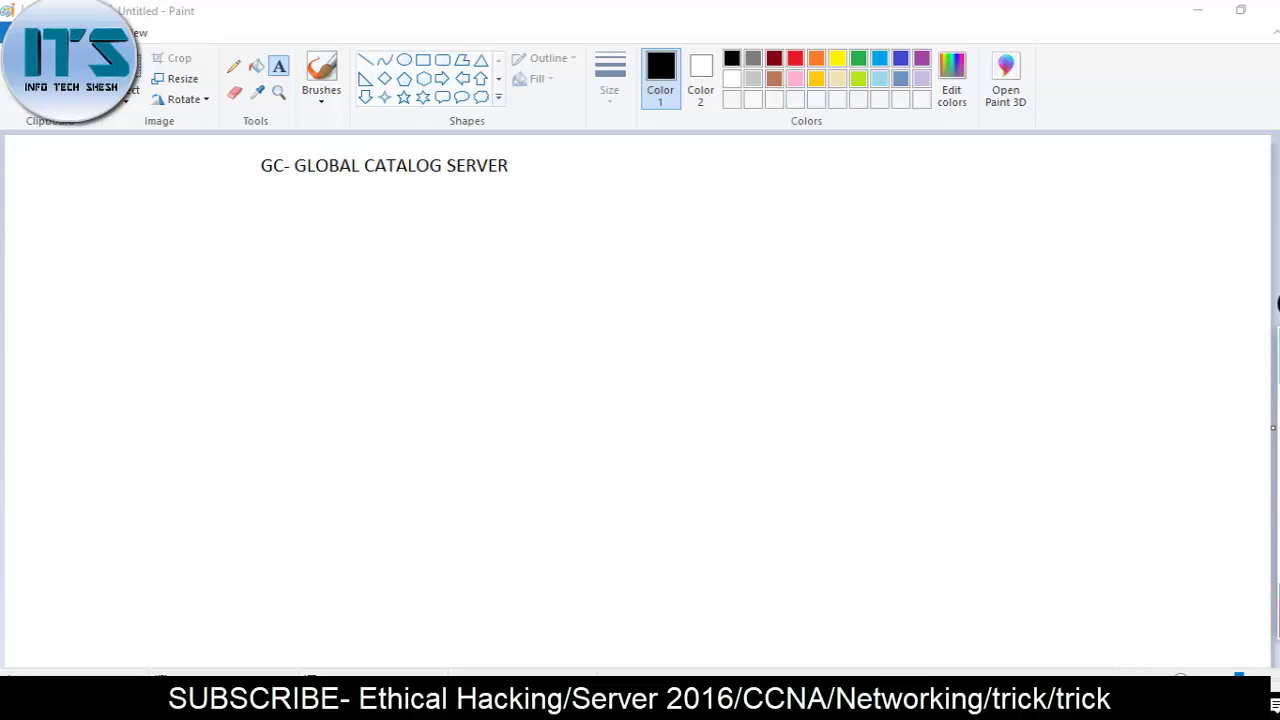
# - Switch to Paint and handwrite "24-Role" with the brush beside the heading, underlined
pyautogui.click(321, 75)
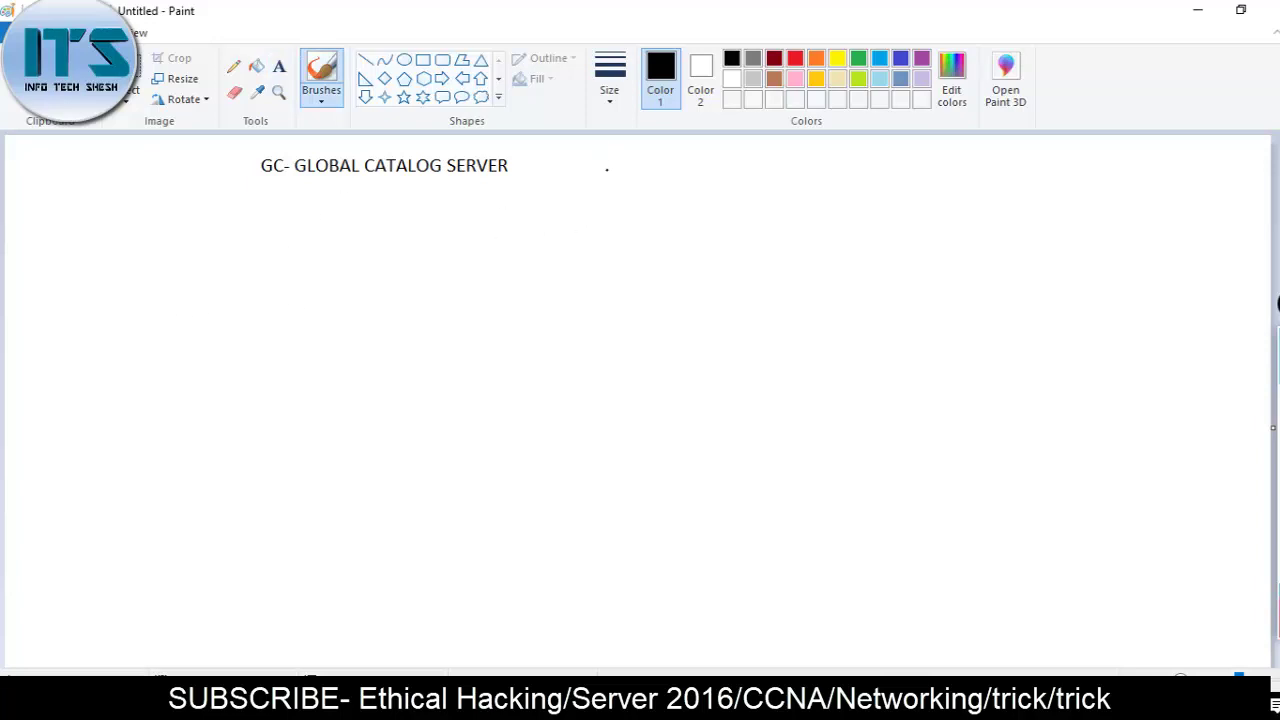
pyautogui.moveTo(600, 154)
pyautogui.mouseDown()
pyautogui.moveTo(618, 152)
pyautogui.moveTo(624, 174)
pyautogui.mouseUp()
pyautogui.moveTo(632, 152); pyautogui.dragTo(642, 176)
pyautogui.moveTo(658, 166)
pyautogui.mouseDown()
pyautogui.moveTo(710, 152)
pyautogui.moveTo(714, 174)
pyautogui.mouseUp()
pyautogui.moveTo(730, 162); pyautogui.dragTo(788, 172)
pyautogui.moveTo(646, 148)
pyautogui.mouseDown()
pyautogui.moveTo(656, 164)
pyautogui.moveTo(632, 184)
pyautogui.moveTo(756, 190)
pyautogui.mouseUp()
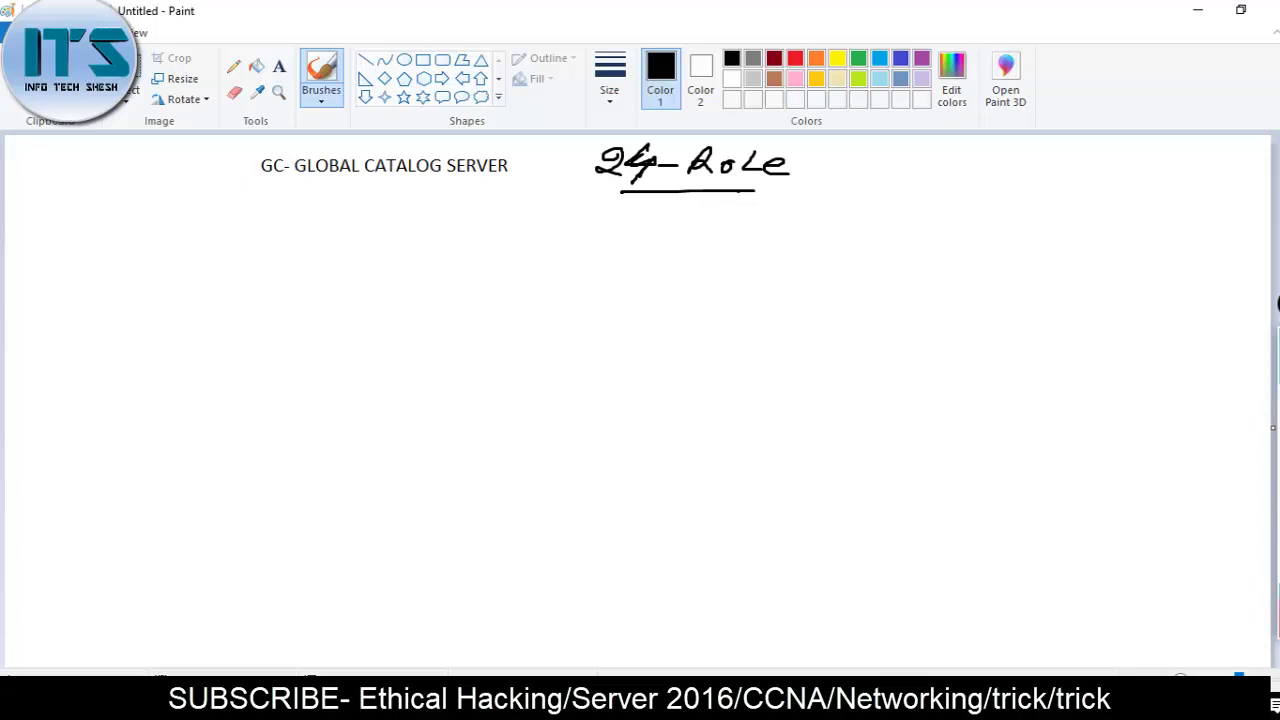
# - Handwrite "ADDS" with a double underline below and left of the heading, with a circled "DC" beside it
pyautogui.click(8, 10)
pyautogui.click(46, 186)
pyautogui.moveTo(20, 200)
pyautogui.mouseDown()
pyautogui.moveTo(30, 176)
pyautogui.moveTo(41, 200)
pyautogui.mouseUp()
pyautogui.moveTo(24, 190); pyautogui.dragTo(38, 190)
pyautogui.moveTo(50, 180); pyautogui.dragTo(52, 200)
pyautogui.moveTo(74, 180); pyautogui.dragTo(77, 200)
pyautogui.moveTo(105, 179); pyautogui.dragTo(86, 199)
pyautogui.moveTo(113, 167); pyautogui.dragTo(110, 174)
pyautogui.moveTo(20, 206); pyautogui.dragTo(100, 199)
pyautogui.moveTo(34, 229); pyautogui.dragTo(144, 217)
pyautogui.moveTo(182, 199)
pyautogui.mouseDown()
pyautogui.moveTo(152, 232)
pyautogui.moveTo(170, 183)
pyautogui.mouseUp()
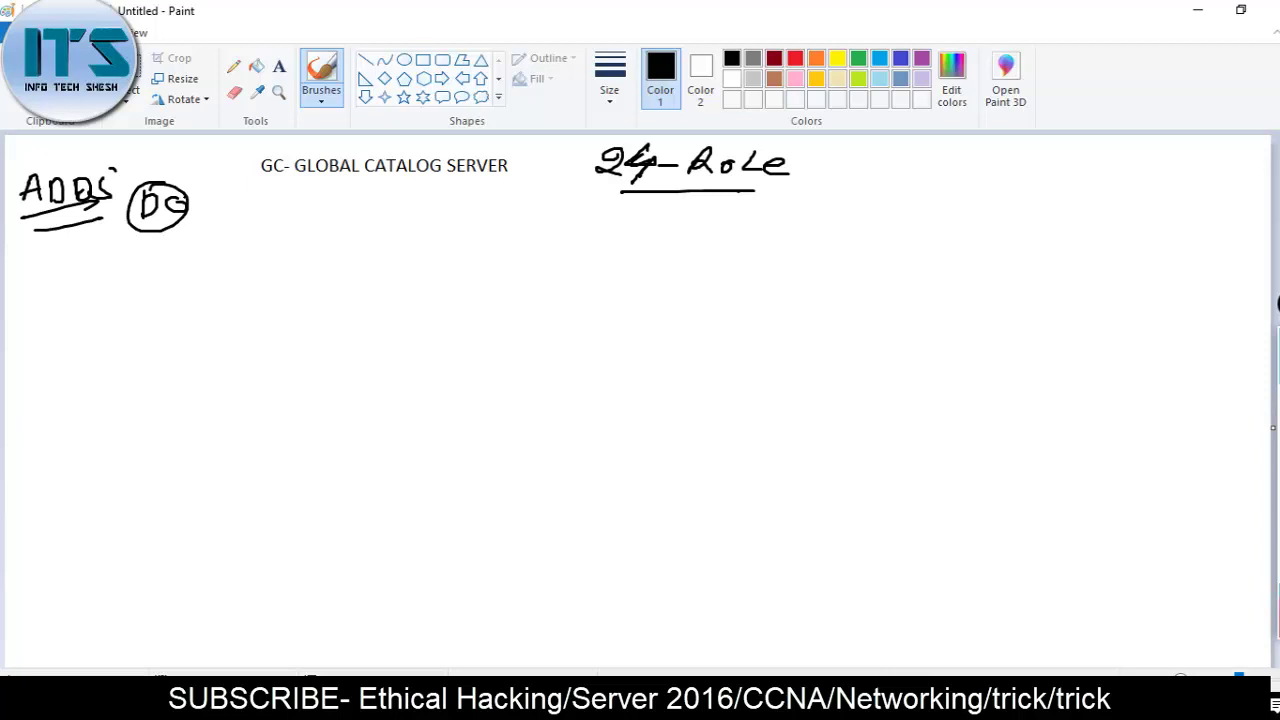
# - Sketch a computer on a stand below the ADDS note and label it "DC"
pyautogui.moveTo(88, 282)
pyautogui.mouseDown()
pyautogui.moveTo(136, 330)
pyautogui.moveTo(114, 358)
pyautogui.mouseUp()
pyautogui.moveTo(162, 280); pyautogui.dragTo(162, 306)
pyautogui.moveTo(194, 284)
pyautogui.mouseDown()
pyautogui.moveTo(185, 298)
pyautogui.moveTo(206, 298)
pyautogui.mouseUp()
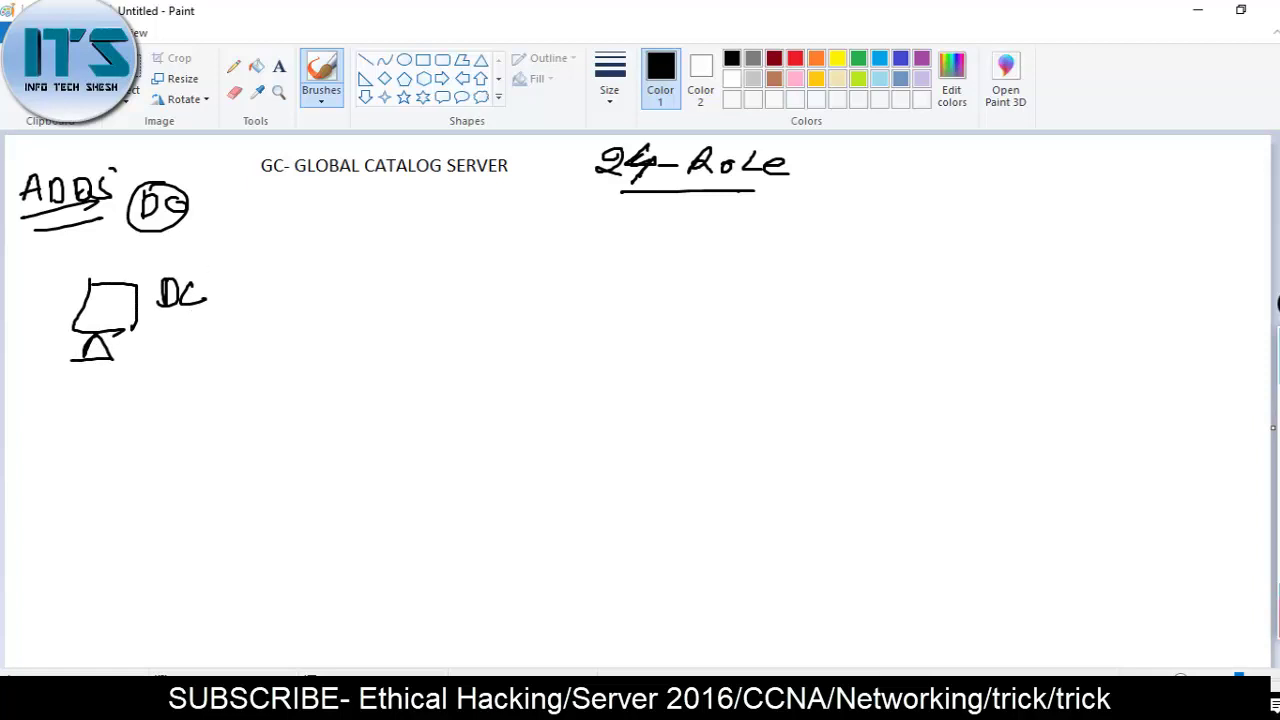
# - Handwrite the double-underlined domain name "Info.com" beside the DC computer, with a small curved mark next to the stand
pyautogui.moveTo(140, 352)
pyautogui.mouseDown()
pyautogui.moveTo(166, 372)
pyautogui.moveTo(175, 358)
pyautogui.mouseUp()
pyautogui.moveTo(211, 320); pyautogui.dragTo(212, 343)
pyautogui.moveTo(225, 340)
pyautogui.mouseDown()
pyautogui.moveTo(241, 340)
pyautogui.moveTo(242, 357)
pyautogui.moveTo(260, 329)
pyautogui.moveTo(302, 340)
pyautogui.mouseUp()
pyautogui.click(297, 325)
pyautogui.moveTo(308, 340)
pyautogui.mouseDown()
pyautogui.moveTo(318, 326)
pyautogui.moveTo(350, 342)
pyautogui.mouseUp()
pyautogui.moveTo(236, 354); pyautogui.dragTo(330, 356)
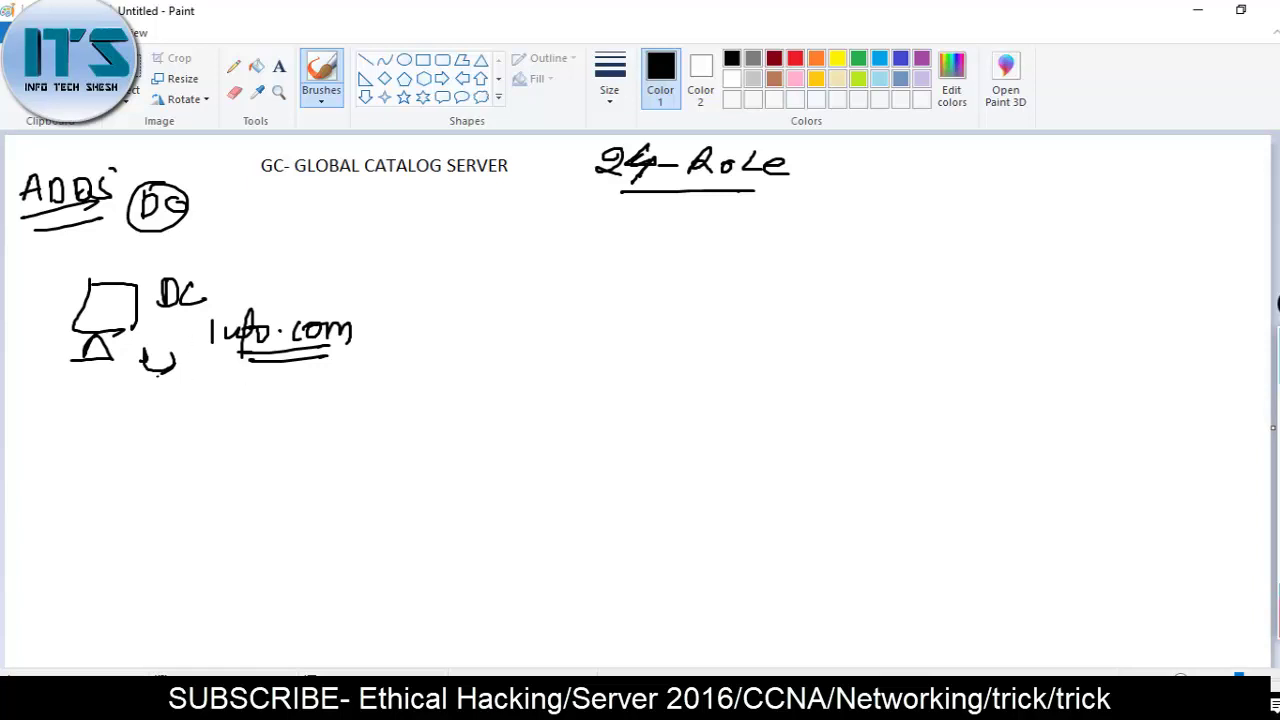
# - Draw a ticked checkbox labelled "Global-catalog" below the DC computer, preceded by two short lines
pyautogui.moveTo(101, 396); pyautogui.dragTo(167, 390)
pyautogui.moveTo(113, 410); pyautogui.dragTo(169, 403)
pyautogui.moveTo(177, 396)
pyautogui.mouseDown()
pyautogui.moveTo(208, 421)
pyautogui.moveTo(232, 405)
pyautogui.moveTo(264, 422)
pyautogui.mouseUp()
pyautogui.moveTo(276, 395)
pyautogui.mouseDown()
pyautogui.moveTo(276, 421)
pyautogui.moveTo(310, 418)
pyautogui.mouseUp()
pyautogui.moveTo(335, 404)
pyautogui.mouseDown()
pyautogui.moveTo(328, 418)
pyautogui.moveTo(386, 407)
pyautogui.moveTo(392, 420)
pyautogui.mouseUp()
pyautogui.moveTo(420, 404)
pyautogui.mouseDown()
pyautogui.moveTo(424, 419)
pyautogui.moveTo(494, 404)
pyautogui.moveTo(502, 424)
pyautogui.moveTo(456, 394)
pyautogui.mouseUp()
pyautogui.moveTo(194, 399)
pyautogui.mouseDown()
pyautogui.moveTo(200, 420)
pyautogui.moveTo(218, 401)
pyautogui.mouseUp()
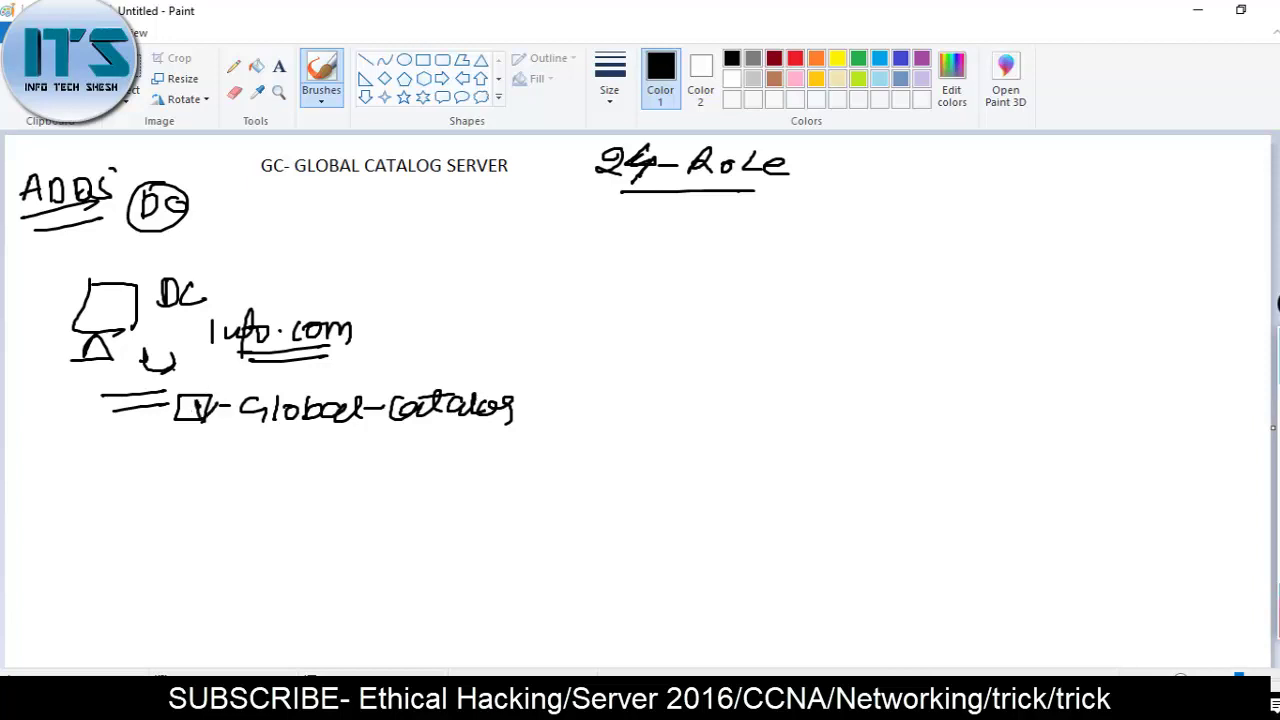
# - Add "+ GC" beside the computer's DC label, draw an arrow from DC to GC, and circle both labels
pyautogui.moveTo(222, 287); pyautogui.dragTo(260, 287)
pyautogui.moveTo(238, 273); pyautogui.dragTo(240, 314)
pyautogui.moveTo(304, 278)
pyautogui.mouseDown()
pyautogui.moveTo(292, 298)
pyautogui.moveTo(305, 300)
pyautogui.mouseUp()
pyautogui.moveTo(336, 282); pyautogui.dragTo(334, 300)
pyautogui.moveTo(186, 264)
pyautogui.mouseDown()
pyautogui.moveTo(322, 258)
pyautogui.moveTo(310, 264)
pyautogui.mouseUp()
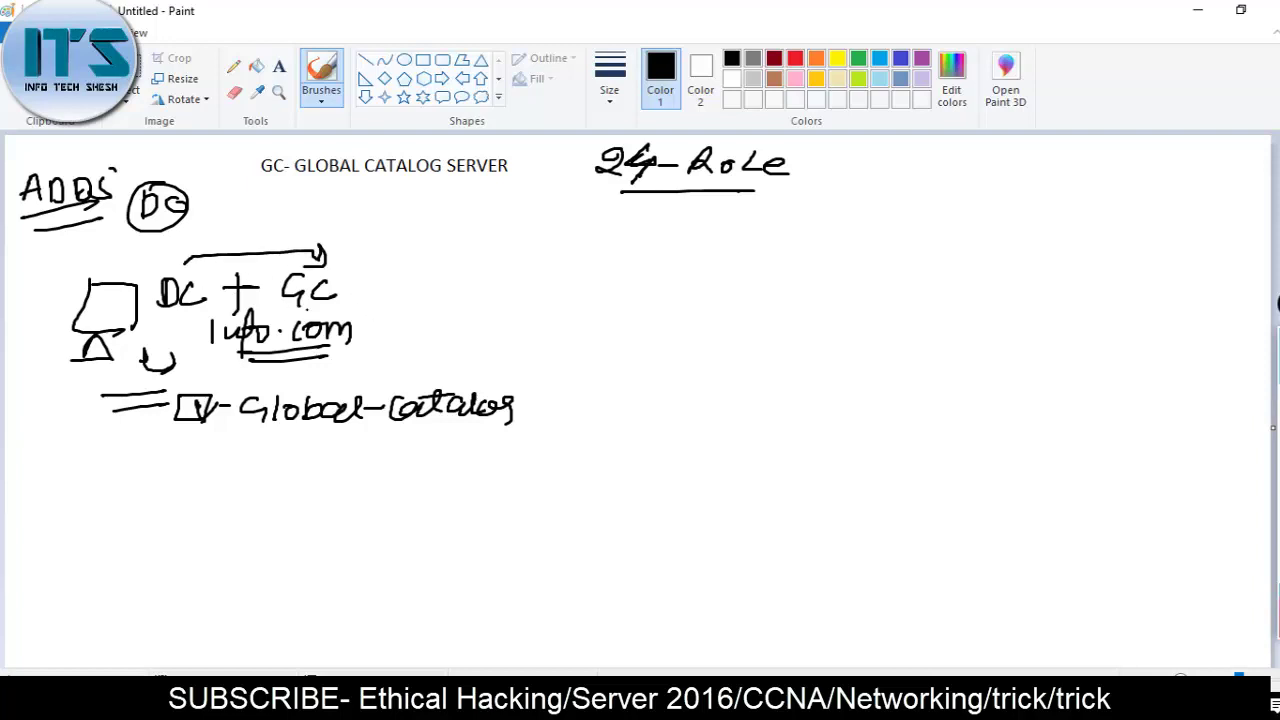
pyautogui.moveTo(206, 262)
pyautogui.mouseDown()
pyautogui.moveTo(190, 330)
pyautogui.moveTo(200, 260)
pyautogui.moveTo(334, 282)
pyautogui.moveTo(340, 258)
pyautogui.moveTo(278, 266)
pyautogui.moveTo(320, 270)
pyautogui.mouseUp()
# - Draw a circled "GC" linked to a circled "DC" beside the DC + GC note, with a tick next to the DC
pyautogui.moveTo(398, 301); pyautogui.dragTo(422, 322)
pyautogui.moveTo(415, 278)
pyautogui.mouseDown()
pyautogui.moveTo(440, 292)
pyautogui.moveTo(448, 256)
pyautogui.moveTo(452, 266)
pyautogui.mouseUp()
pyautogui.moveTo(494, 248); pyautogui.dragTo(492, 266)
pyautogui.moveTo(404, 278)
pyautogui.mouseDown()
pyautogui.moveTo(440, 290)
pyautogui.moveTo(444, 310)
pyautogui.mouseUp()
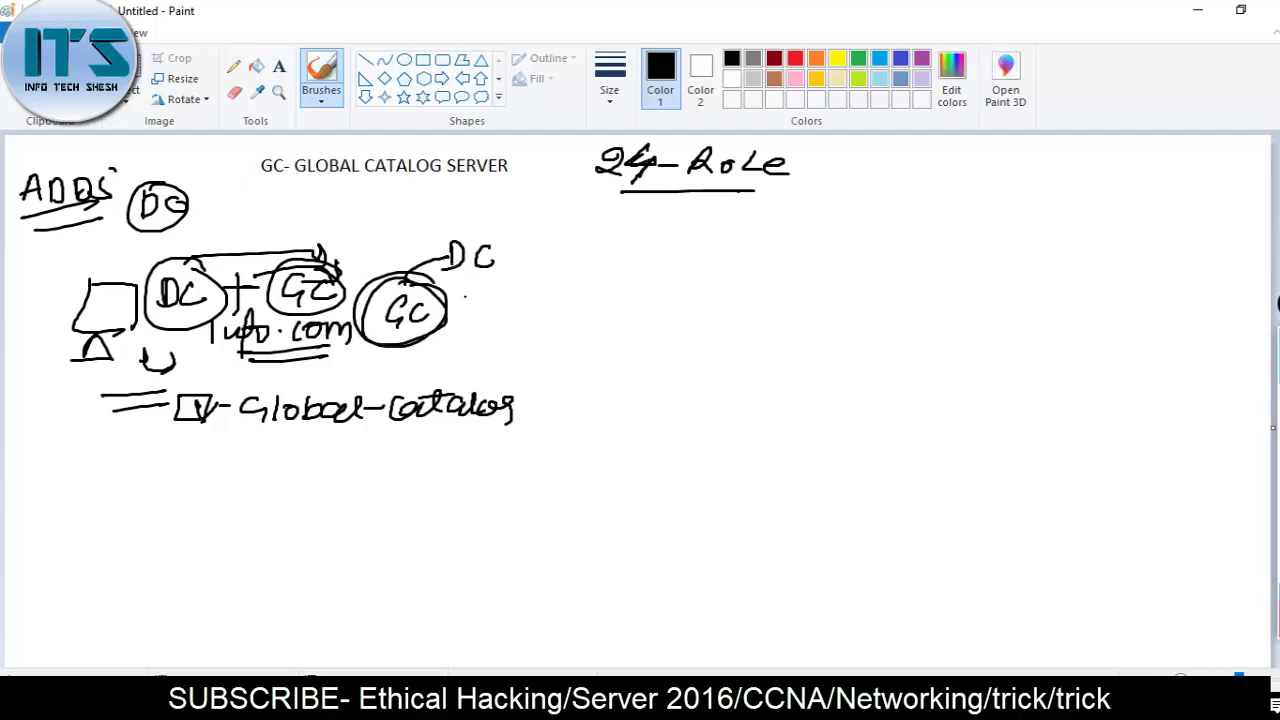
pyautogui.moveTo(480, 270)
pyautogui.mouseDown()
pyautogui.moveTo(484, 294)
pyautogui.moveTo(530, 264)
pyautogui.moveTo(488, 282)
pyautogui.moveTo(502, 232)
pyautogui.mouseUp()
pyautogui.moveTo(476, 292)
pyautogui.mouseDown()
pyautogui.moveTo(440, 328)
pyautogui.moveTo(464, 344)
pyautogui.mouseUp()
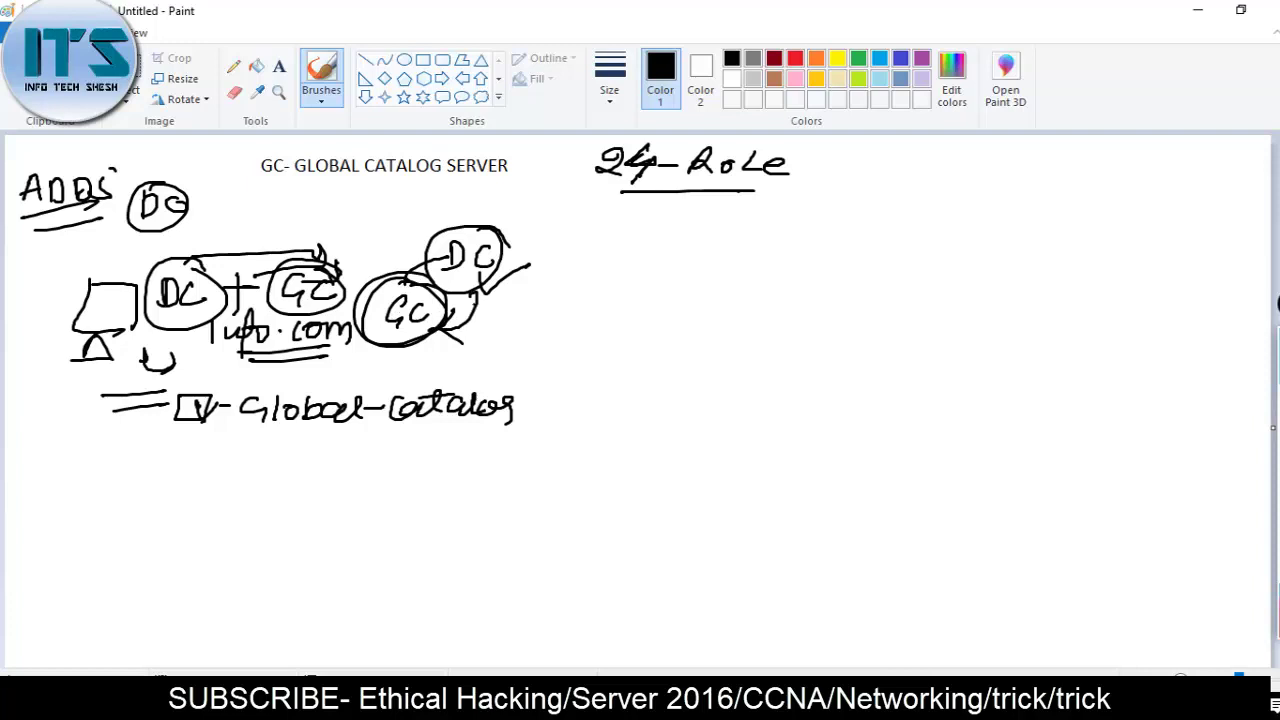
# - Underline the DC label beside the computer, then cross out and circle the Global-catalog checkbox
pyautogui.moveTo(164, 316); pyautogui.dragTo(184, 318)
pyautogui.moveTo(186, 416)
pyautogui.mouseDown()
pyautogui.moveTo(204, 398)
pyautogui.moveTo(188, 414)
pyautogui.moveTo(196, 402)
pyautogui.moveTo(200, 448)
pyautogui.moveTo(232, 376)
pyautogui.mouseUp()
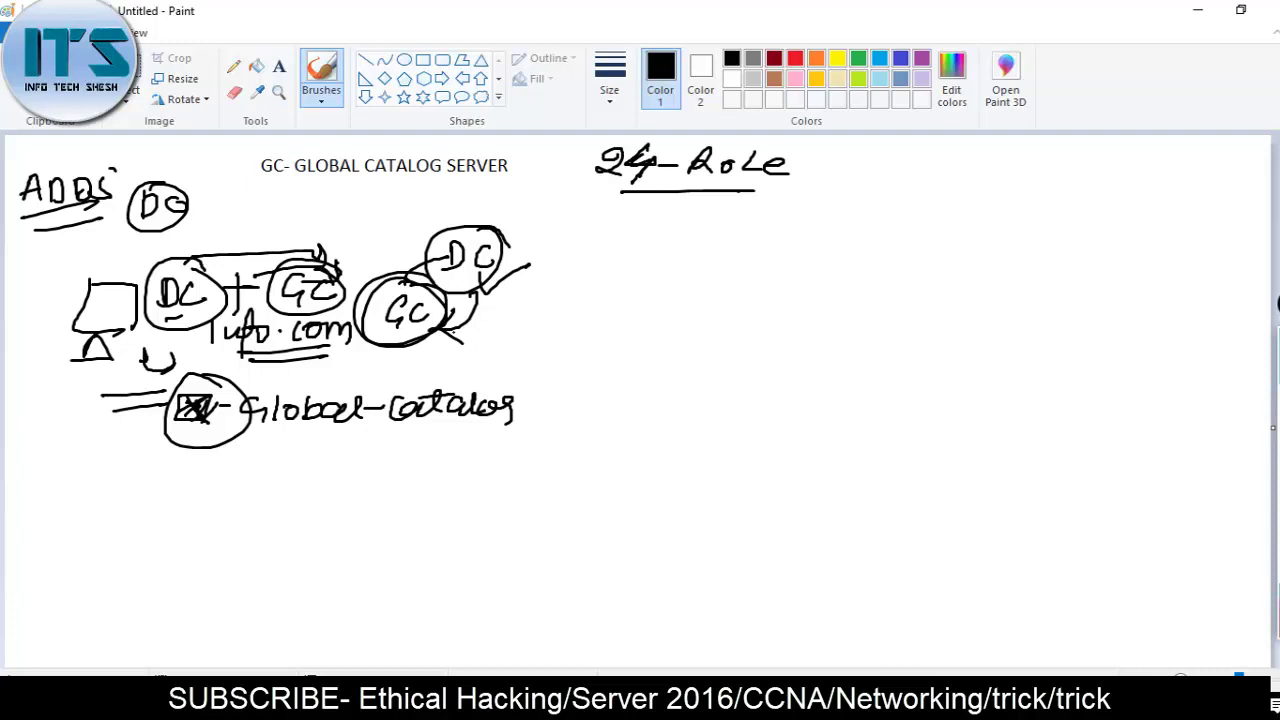
# - Draw an arrow after the linked GC and DC circles and handwrite "Repository Role" beside it
pyautogui.moveTo(546, 277)
pyautogui.mouseDown()
pyautogui.moveTo(583, 272)
pyautogui.moveTo(566, 285)
pyautogui.mouseUp()
pyautogui.moveTo(616, 262)
pyautogui.mouseDown()
pyautogui.moveTo(616, 290)
pyautogui.moveTo(660, 287)
pyautogui.mouseUp()
pyautogui.moveTo(680, 258)
pyautogui.mouseDown()
pyautogui.moveTo(670, 296)
pyautogui.moveTo(698, 278)
pyautogui.moveTo(728, 286)
pyautogui.mouseUp()
pyautogui.moveTo(722, 258); pyautogui.dragTo(734, 290)
pyautogui.moveTo(744, 276); pyautogui.dragTo(758, 286)
pyautogui.moveTo(766, 274); pyautogui.dragTo(760, 310)
pyautogui.moveTo(824, 258)
pyautogui.mouseDown()
pyautogui.moveTo(820, 292)
pyautogui.moveTo(866, 278)
pyautogui.mouseUp()
pyautogui.moveTo(870, 258); pyautogui.dragTo(884, 258)
pyautogui.moveTo(890, 250)
pyautogui.mouseDown()
pyautogui.moveTo(890, 282)
pyautogui.moveTo(922, 280)
pyautogui.mouseUp()
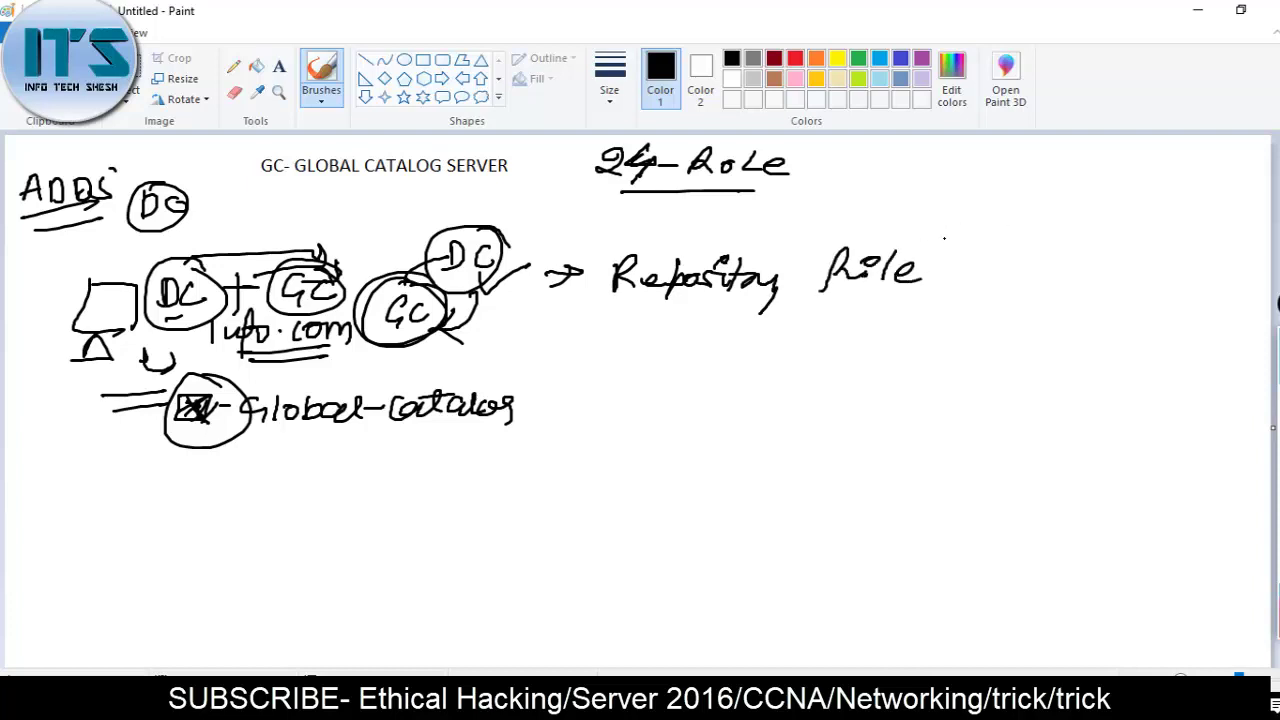
# - Add a slash and "object finder" after "Repository Role", underlining "finder" twice and "Repository" once
pyautogui.moveTo(942, 216); pyautogui.dragTo(894, 326)
pyautogui.moveTo(962, 258)
pyautogui.mouseDown()
pyautogui.moveTo(1004, 284)
pyautogui.moveTo(1048, 262)
pyautogui.moveTo(1052, 278)
pyautogui.moveTo(1076, 276)
pyautogui.mouseUp()
pyautogui.moveTo(1096, 248)
pyautogui.mouseDown()
pyautogui.moveTo(1092, 278)
pyautogui.moveTo(1108, 256)
pyautogui.moveTo(1130, 288)
pyautogui.moveTo(1200, 250)
pyautogui.moveTo(1230, 270)
pyautogui.moveTo(1264, 246)
pyautogui.moveTo(1264, 270)
pyautogui.mouseUp()
pyautogui.moveTo(1154, 283); pyautogui.dragTo(1214, 280)
pyautogui.moveTo(1140, 295); pyautogui.dragTo(1210, 292)
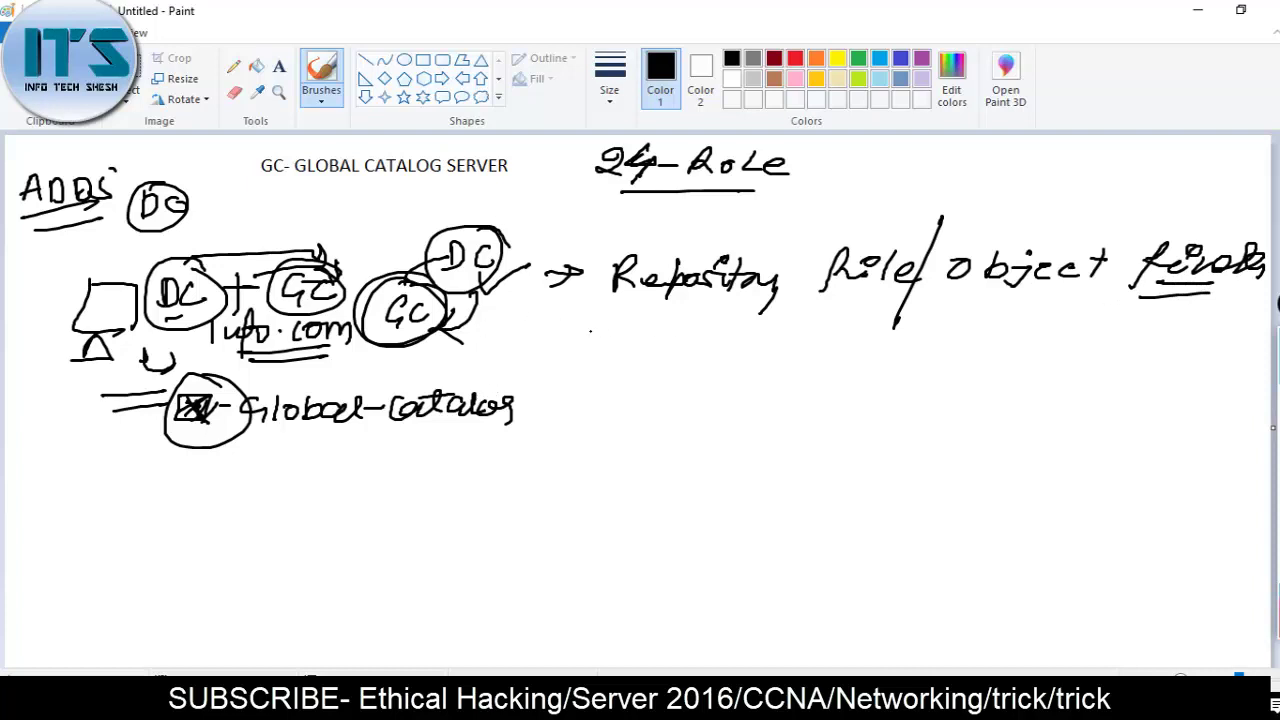
pyautogui.moveTo(546, 306); pyautogui.dragTo(768, 310)
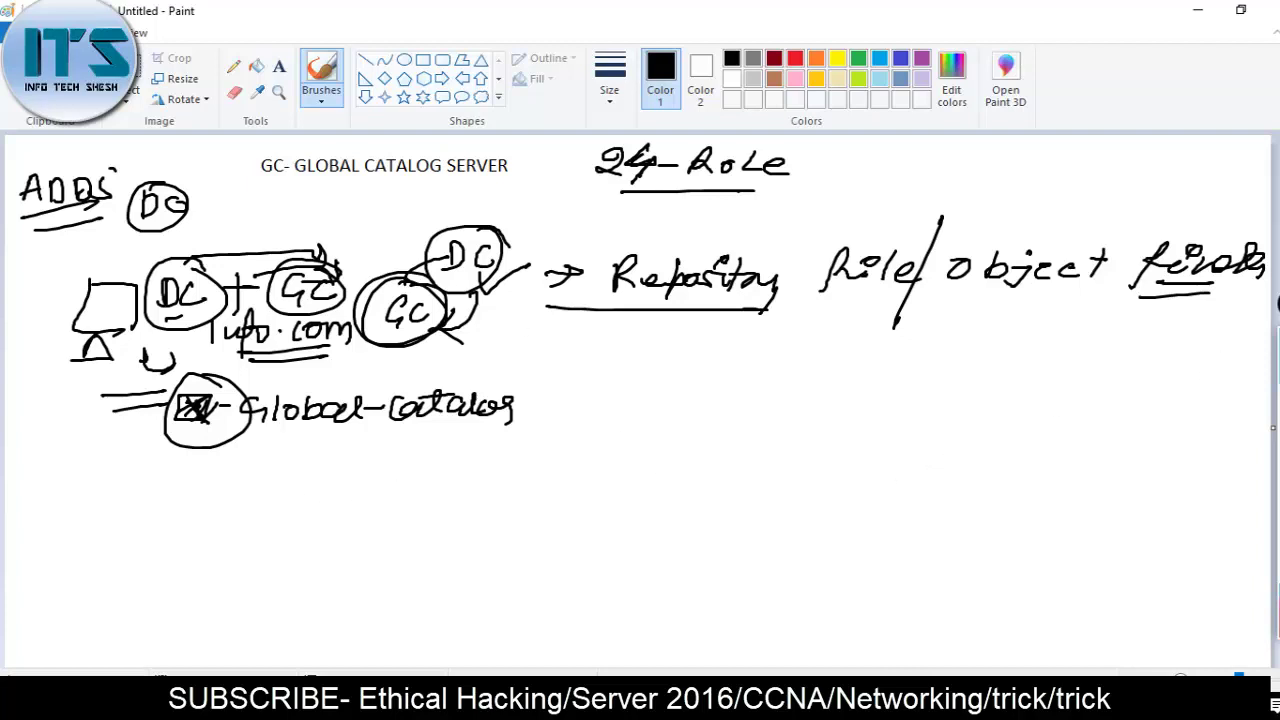
# - Draw a large circle below the Global-catalog note containing three computer screens, labelling the upper one "DC"
pyautogui.scroll(-2, 640, 400)
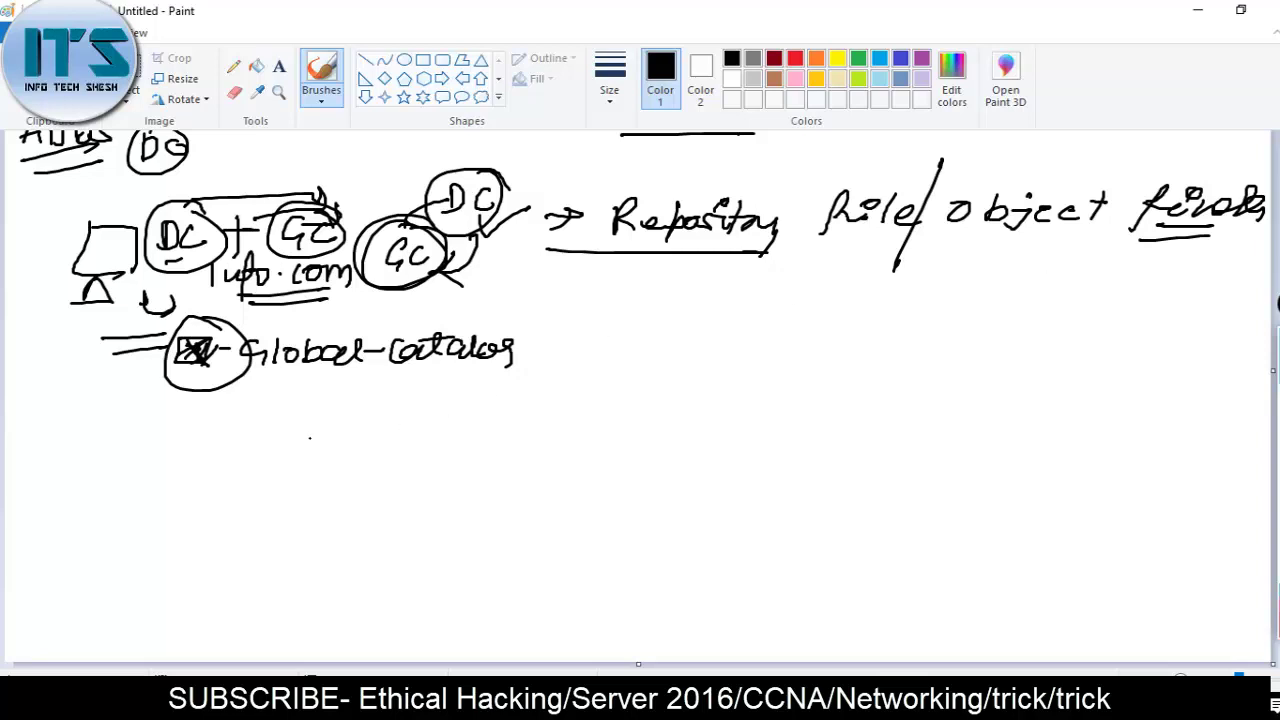
pyautogui.moveTo(248, 420)
pyautogui.mouseDown()
pyautogui.moveTo(288, 458)
pyautogui.moveTo(328, 432)
pyautogui.moveTo(312, 448)
pyautogui.mouseUp()
pyautogui.moveTo(348, 424)
pyautogui.mouseDown()
pyautogui.moveTo(362, 440)
pyautogui.moveTo(214, 402)
pyautogui.moveTo(424, 476)
pyautogui.moveTo(340, 394)
pyautogui.mouseUp()
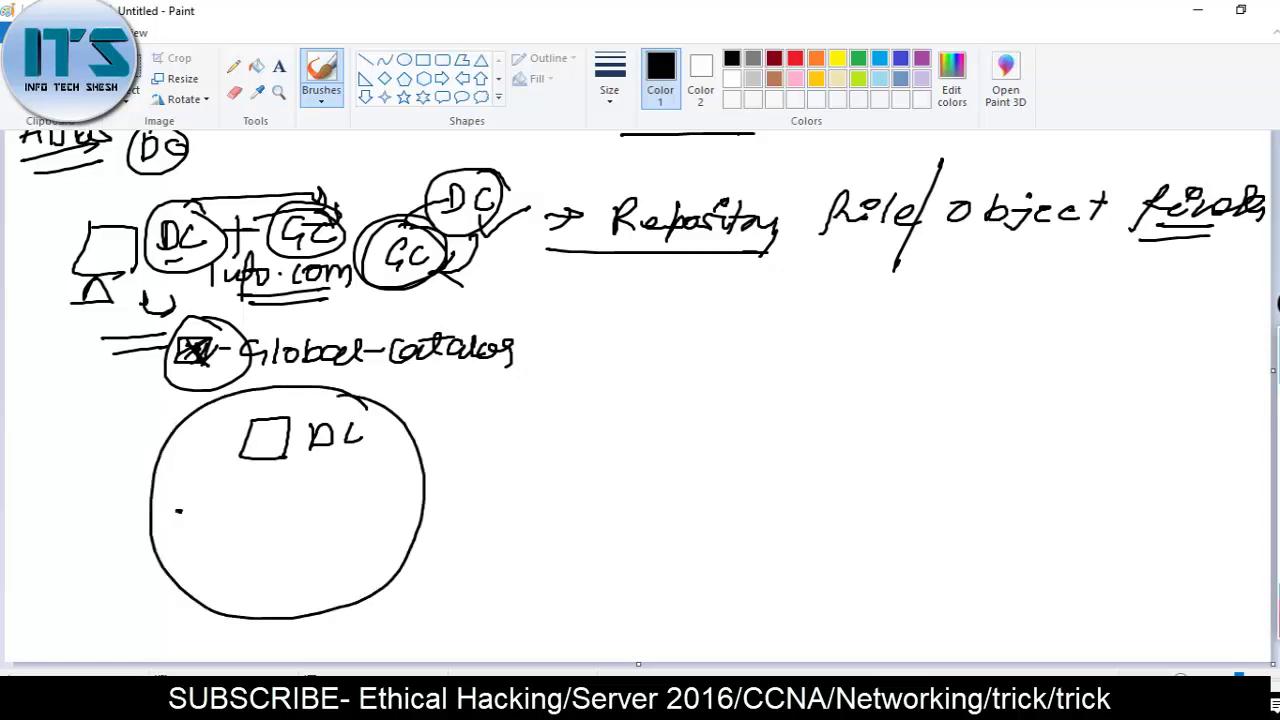
pyautogui.moveTo(180, 508); pyautogui.dragTo(222, 546)
pyautogui.moveTo(178, 498)
pyautogui.mouseDown()
pyautogui.moveTo(172, 540)
pyautogui.moveTo(228, 540)
pyautogui.mouseUp()
pyautogui.moveTo(306, 512); pyautogui.dragTo(357, 546)
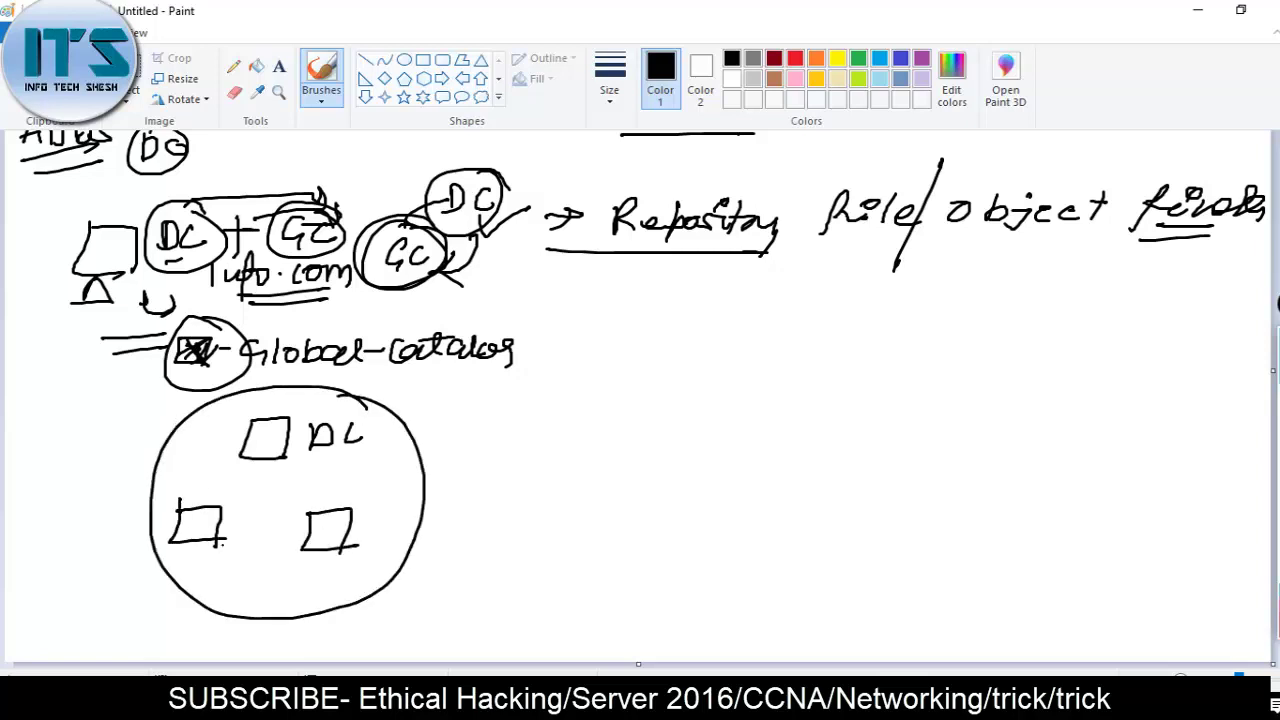
# - Add stands to the three computers in the large circle and label the lower two "DC2" and "DC3"
pyautogui.moveTo(182, 542)
pyautogui.mouseDown()
pyautogui.moveTo(176, 558)
pyautogui.moveTo(200, 564)
pyautogui.mouseUp()
pyautogui.moveTo(266, 466); pyautogui.dragTo(276, 486)
pyautogui.moveTo(314, 554)
pyautogui.mouseDown()
pyautogui.moveTo(330, 568)
pyautogui.moveTo(332, 552)
pyautogui.mouseUp()
pyautogui.moveTo(232, 518); pyautogui.dragTo(234, 542)
pyautogui.moveTo(264, 516)
pyautogui.mouseDown()
pyautogui.moveTo(254, 538)
pyautogui.moveTo(276, 538)
pyautogui.mouseUp()
pyautogui.moveTo(274, 514); pyautogui.dragTo(362, 546)
pyautogui.moveTo(362, 520)
pyautogui.mouseDown()
pyautogui.moveTo(364, 544)
pyautogui.moveTo(398, 539)
pyautogui.mouseUp()
pyautogui.moveTo(406, 510)
pyautogui.mouseDown()
pyautogui.moveTo(416, 514)
pyautogui.moveTo(404, 538)
pyautogui.mouseUp()
# - Connect the DC, DC2 and DC3 computers with lines and draw an arrow from DC2 out to a "GC" label
pyautogui.moveTo(236, 449); pyautogui.dragTo(187, 494)
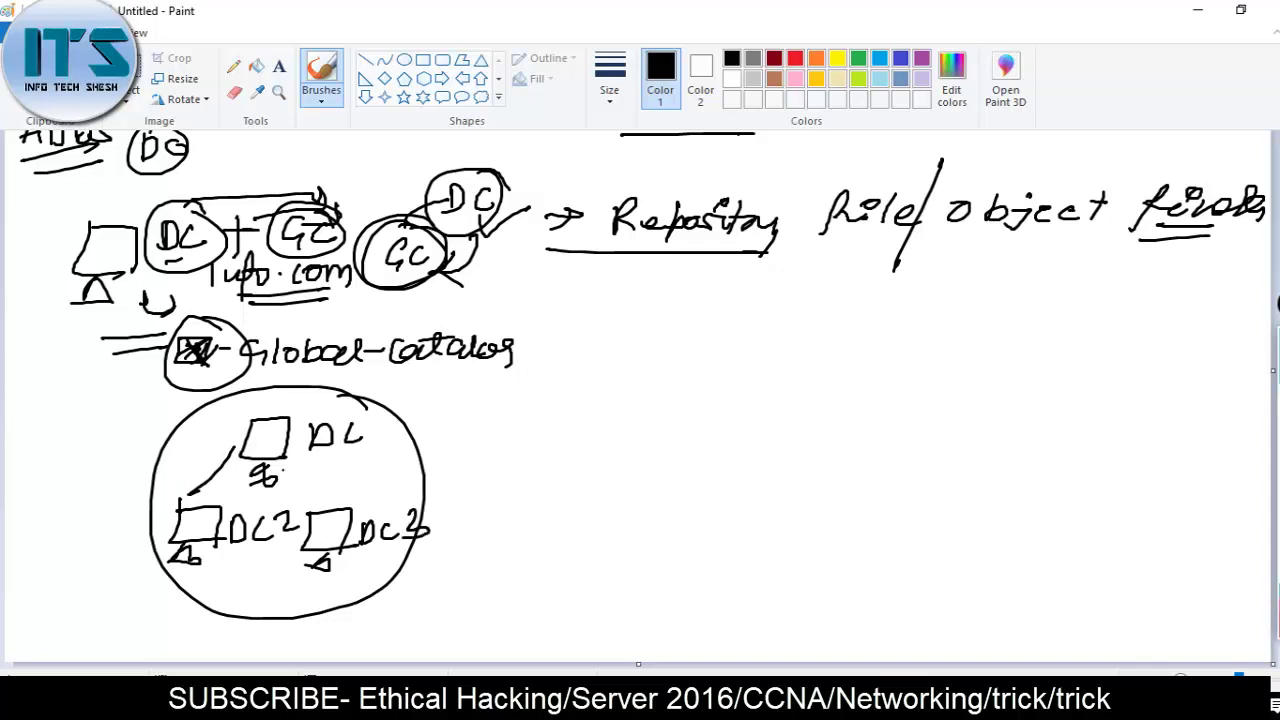
pyautogui.moveTo(309, 455); pyautogui.dragTo(362, 510)
pyautogui.moveTo(218, 553); pyautogui.dragTo(308, 551)
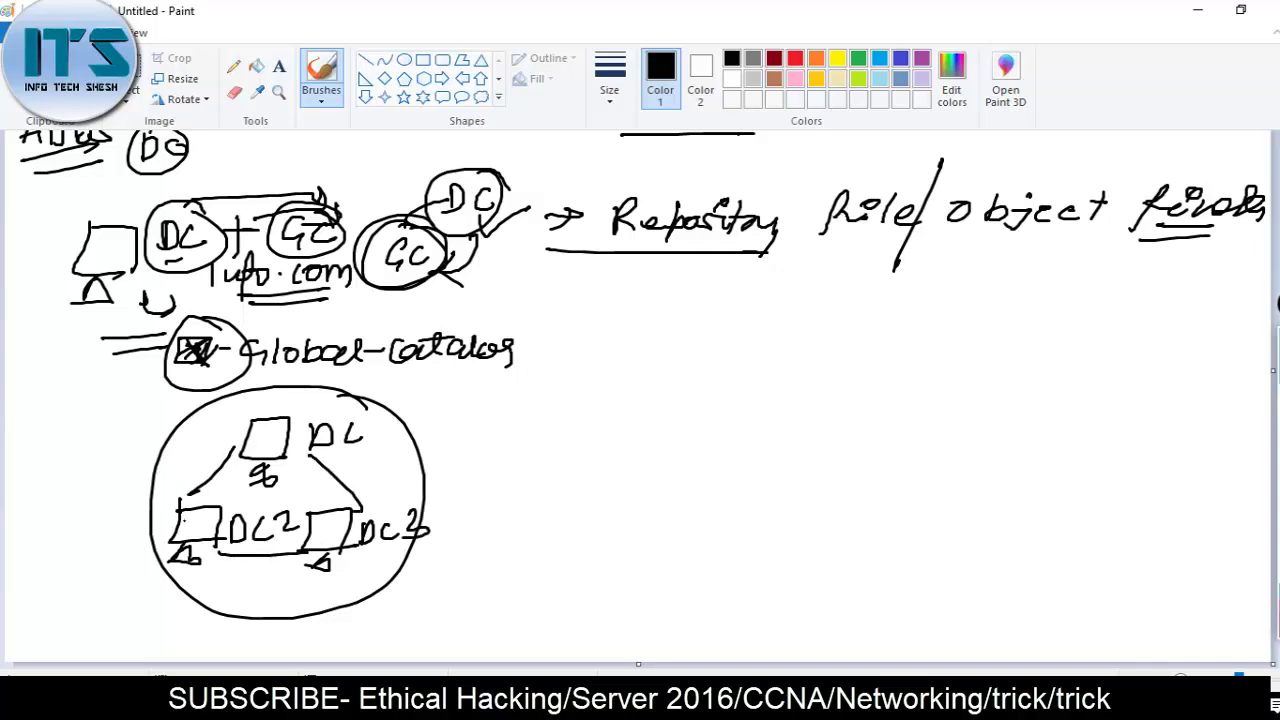
pyautogui.moveTo(170, 520)
pyautogui.mouseDown()
pyautogui.moveTo(112, 527)
pyautogui.moveTo(134, 544)
pyautogui.mouseUp()
pyautogui.moveTo(58, 488); pyautogui.dragTo(76, 506)
pyautogui.moveTo(70, 494)
pyautogui.mouseDown()
pyautogui.moveTo(70, 520)
pyautogui.moveTo(104, 506)
pyautogui.mouseUp()
# - Draw a line from the first large circle to a second large circle and sketch two computers on stands inside it
pyautogui.moveTo(423, 447); pyautogui.dragTo(588, 445)
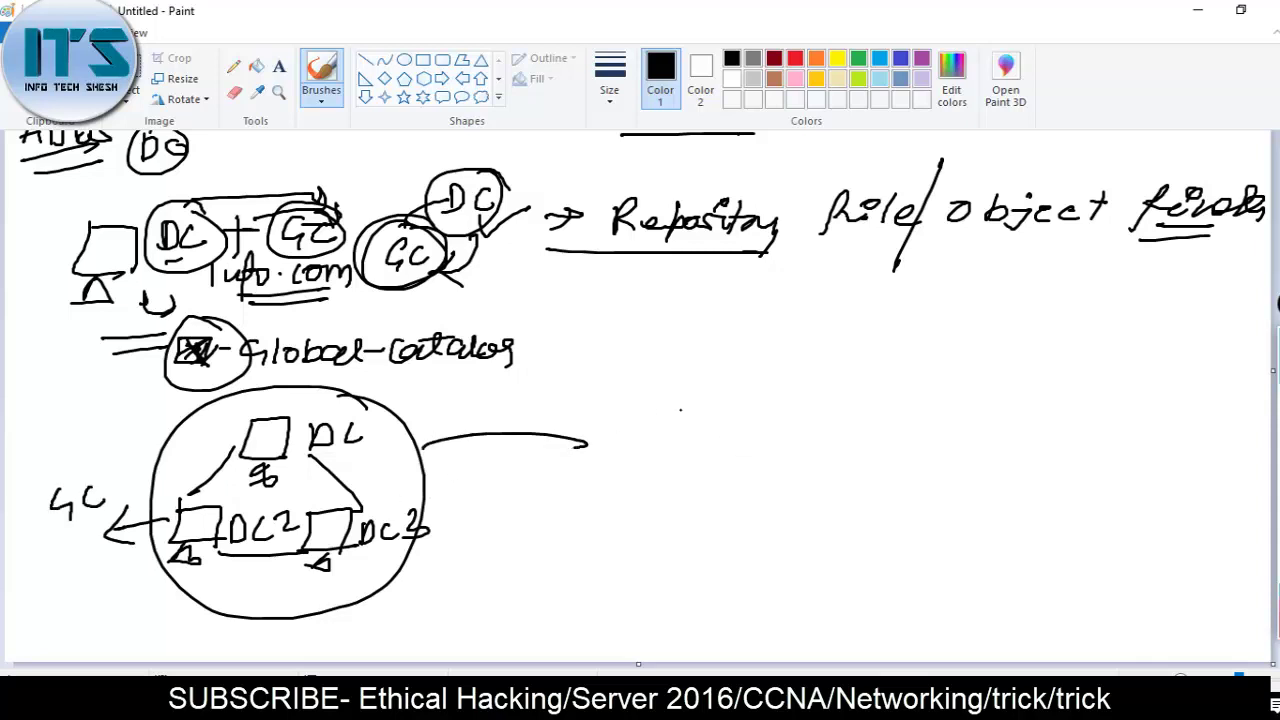
pyautogui.moveTo(744, 375)
pyautogui.mouseDown()
pyautogui.moveTo(735, 607)
pyautogui.moveTo(718, 398)
pyautogui.mouseUp()
pyautogui.moveTo(618, 429)
pyautogui.mouseDown()
pyautogui.moveTo(634, 430)
pyautogui.moveTo(650, 464)
pyautogui.mouseUp()
pyautogui.moveTo(610, 428)
pyautogui.mouseDown()
pyautogui.moveTo(614, 461)
pyautogui.moveTo(590, 463)
pyautogui.mouseUp()
pyautogui.moveTo(604, 470)
pyautogui.mouseDown()
pyautogui.moveTo(572, 492)
pyautogui.moveTo(612, 496)
pyautogui.mouseUp()
pyautogui.moveTo(718, 446); pyautogui.dragTo(768, 448)
pyautogui.moveTo(766, 452)
pyautogui.mouseDown()
pyautogui.moveTo(704, 482)
pyautogui.moveTo(706, 500)
pyautogui.mouseUp()
pyautogui.moveTo(706, 500); pyautogui.dragTo(736, 504)
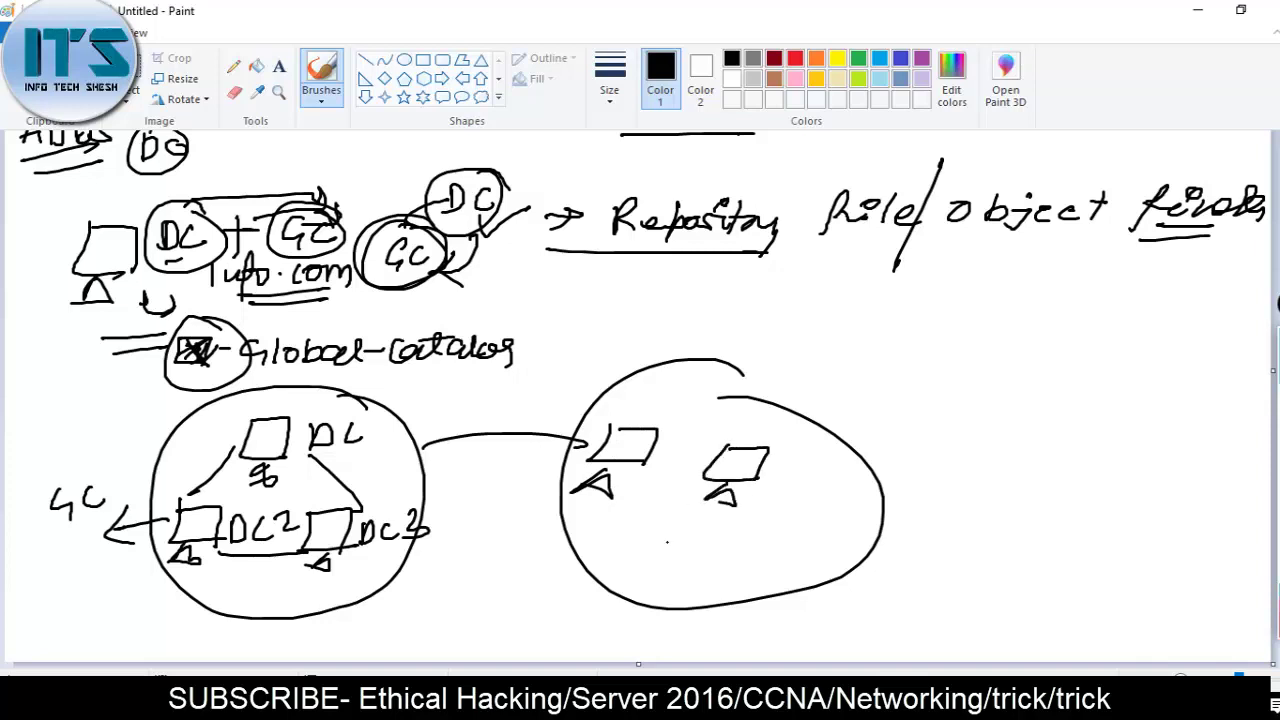
# - Sketch a third computer in the lower part of the second large circle and connect it with lines to the other two
pyautogui.moveTo(628, 561)
pyautogui.mouseDown()
pyautogui.moveTo(686, 580)
pyautogui.moveTo(632, 578)
pyautogui.mouseUp()
pyautogui.moveTo(650, 546); pyautogui.dragTo(652, 560)
pyautogui.moveTo(660, 575)
pyautogui.mouseDown()
pyautogui.moveTo(645, 592)
pyautogui.moveTo(670, 585)
pyautogui.mouseUp()
pyautogui.moveTo(676, 470); pyautogui.dragTo(702, 553)
pyautogui.moveTo(624, 535); pyautogui.dragTo(730, 489)
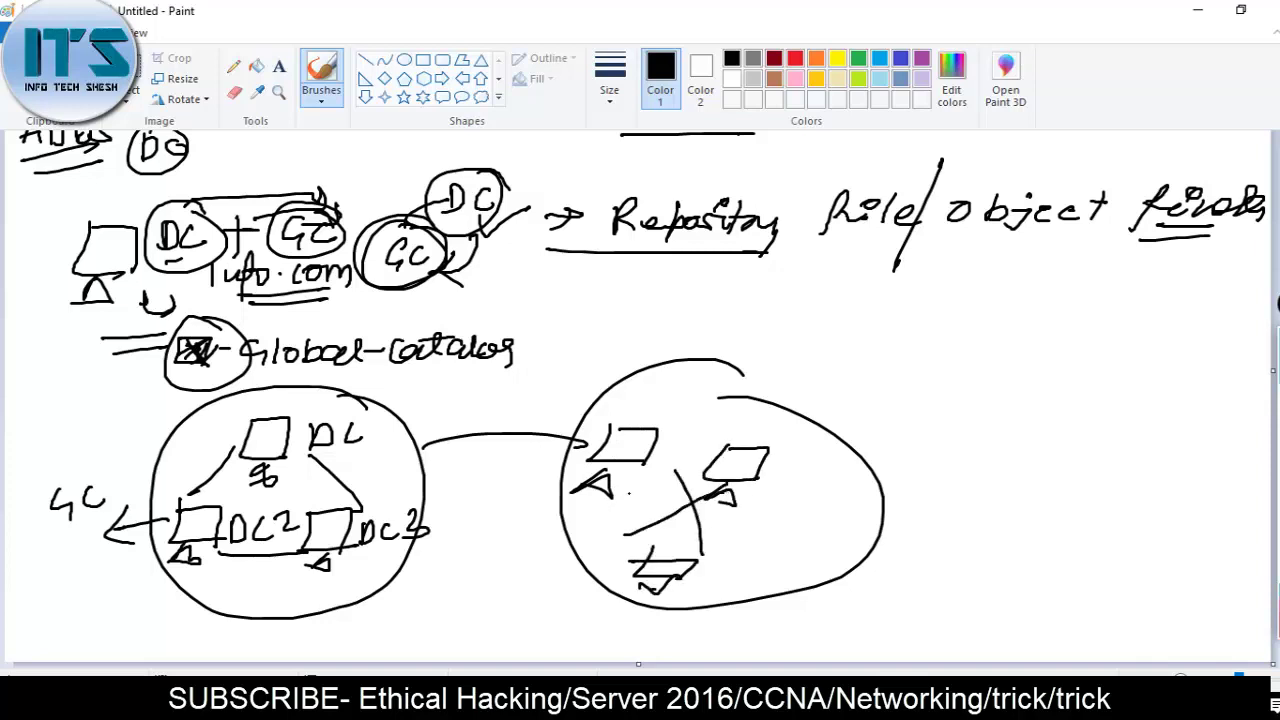
pyautogui.moveTo(646, 462); pyautogui.dragTo(688, 553)
# - Label two computers in the second large circle "DC4" and "DC5"
pyautogui.moveTo(776, 486); pyautogui.dragTo(777, 511)
pyautogui.moveTo(816, 491)
pyautogui.mouseDown()
pyautogui.moveTo(800, 500)
pyautogui.moveTo(820, 511)
pyautogui.mouseUp()
pyautogui.moveTo(852, 478)
pyautogui.mouseDown()
pyautogui.moveTo(862, 512)
pyautogui.moveTo(874, 497)
pyautogui.mouseUp()
pyautogui.moveTo(704, 550); pyautogui.dragTo(704, 578)
pyautogui.moveTo(706, 550)
pyautogui.mouseDown()
pyautogui.moveTo(710, 576)
pyautogui.moveTo(738, 552)
pyautogui.moveTo(752, 572)
pyautogui.mouseUp()
pyautogui.moveTo(788, 556); pyautogui.dragTo(768, 576)
# - Label the second large circle's upper computer "DC-6", link it to a circled "GC" above, and circle the first diagram's GC label
pyautogui.moveTo(666, 384)
pyautogui.mouseDown()
pyautogui.moveTo(664, 428)
pyautogui.moveTo(636, 430)
pyautogui.mouseUp()
pyautogui.moveTo(722, 384); pyautogui.dragTo(718, 410)
pyautogui.moveTo(728, 385); pyautogui.dragTo(762, 397)
pyautogui.moveTo(788, 366); pyautogui.dragTo(766, 398)
pyautogui.moveTo(100, 444)
pyautogui.mouseDown()
pyautogui.moveTo(70, 538)
pyautogui.moveTo(90, 448)
pyautogui.mouseUp()
pyautogui.moveTo(658, 406)
pyautogui.mouseDown()
pyautogui.moveTo(626, 402)
pyautogui.moveTo(692, 336)
pyautogui.moveTo(742, 344)
pyautogui.mouseUp()
pyautogui.moveTo(745, 290); pyautogui.dragTo(845, 330)
pyautogui.click(780, 335)
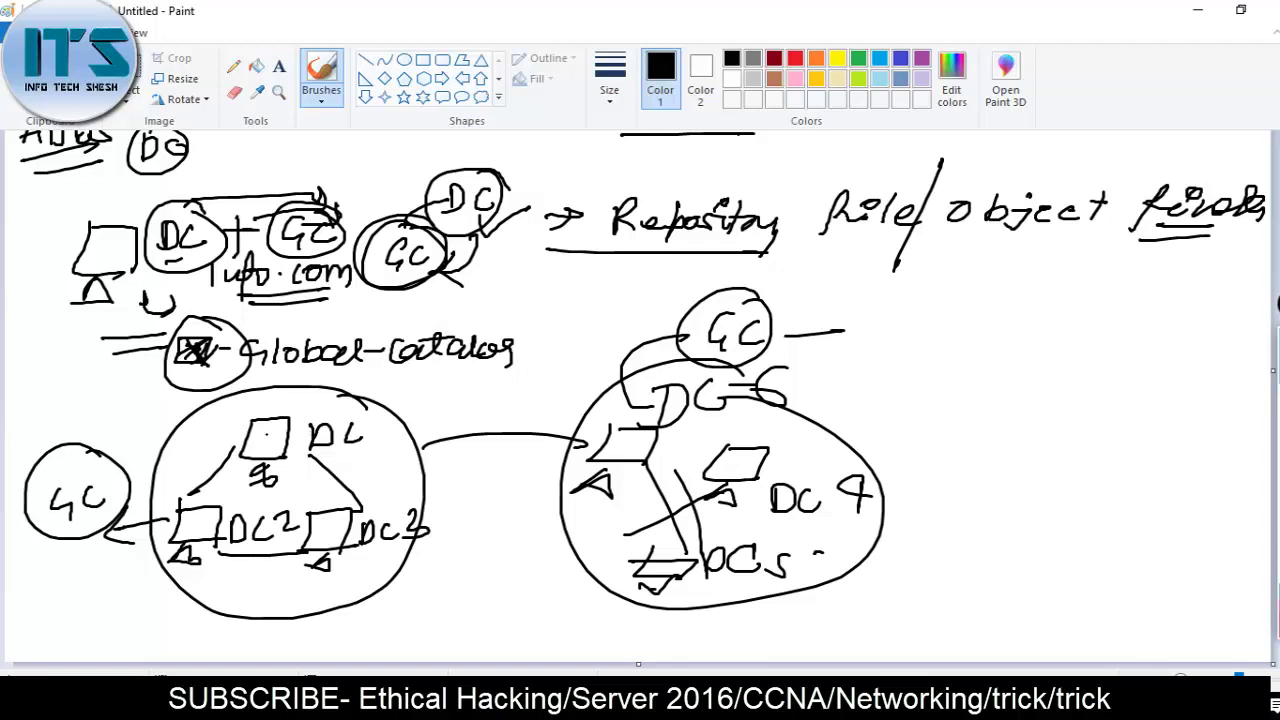
# - Circle the DC2 computer twice, draw a line down from it, and point an arrow at it from DC3
pyautogui.moveTo(104, 487); pyautogui.dragTo(130, 478)
pyautogui.moveTo(213, 481)
pyautogui.mouseDown()
pyautogui.moveTo(201, 492)
pyautogui.moveTo(228, 476)
pyautogui.moveTo(218, 467)
pyautogui.mouseUp()
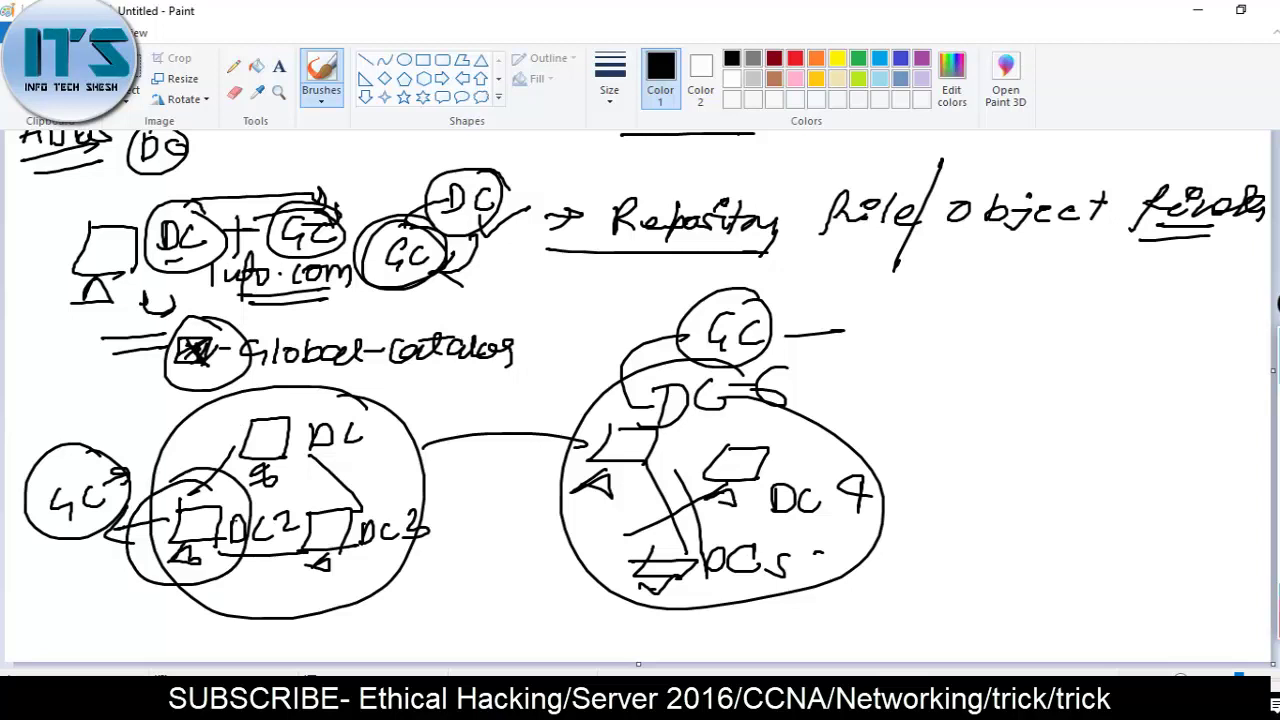
pyautogui.moveTo(203, 556)
pyautogui.mouseDown()
pyautogui.moveTo(200, 612)
pyautogui.moveTo(218, 604)
pyautogui.moveTo(205, 628)
pyautogui.mouseUp()
pyautogui.moveTo(332, 537)
pyautogui.mouseDown()
pyautogui.moveTo(262, 552)
pyautogui.moveTo(262, 568)
pyautogui.mouseUp()
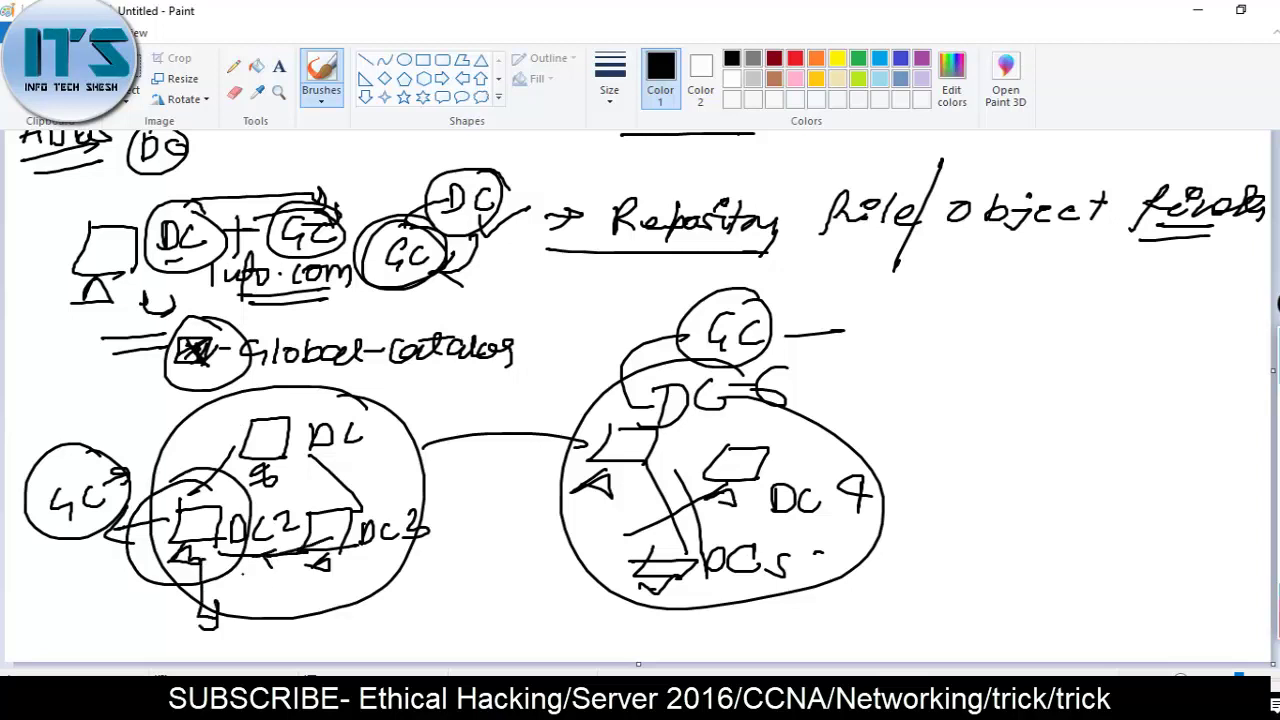
pyautogui.moveTo(206, 492); pyautogui.dragTo(244, 510)
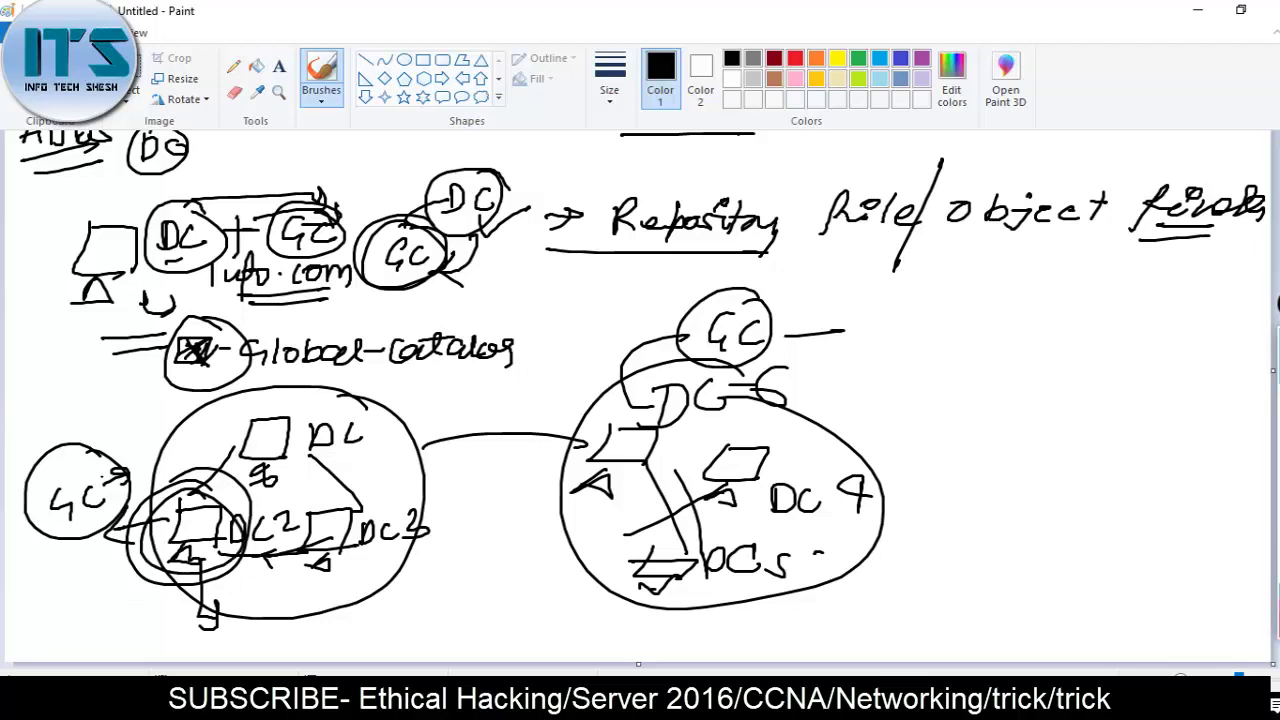
# - Write "G" below the first diagram's GC label and circle the DC and DC3 computers
pyautogui.moveTo(116, 560); pyautogui.dragTo(127, 604)
pyautogui.moveTo(305, 404); pyautogui.dragTo(332, 418)
pyautogui.moveTo(328, 486)
pyautogui.mouseDown()
pyautogui.moveTo(280, 500)
pyautogui.moveTo(350, 493)
pyautogui.mouseUp()
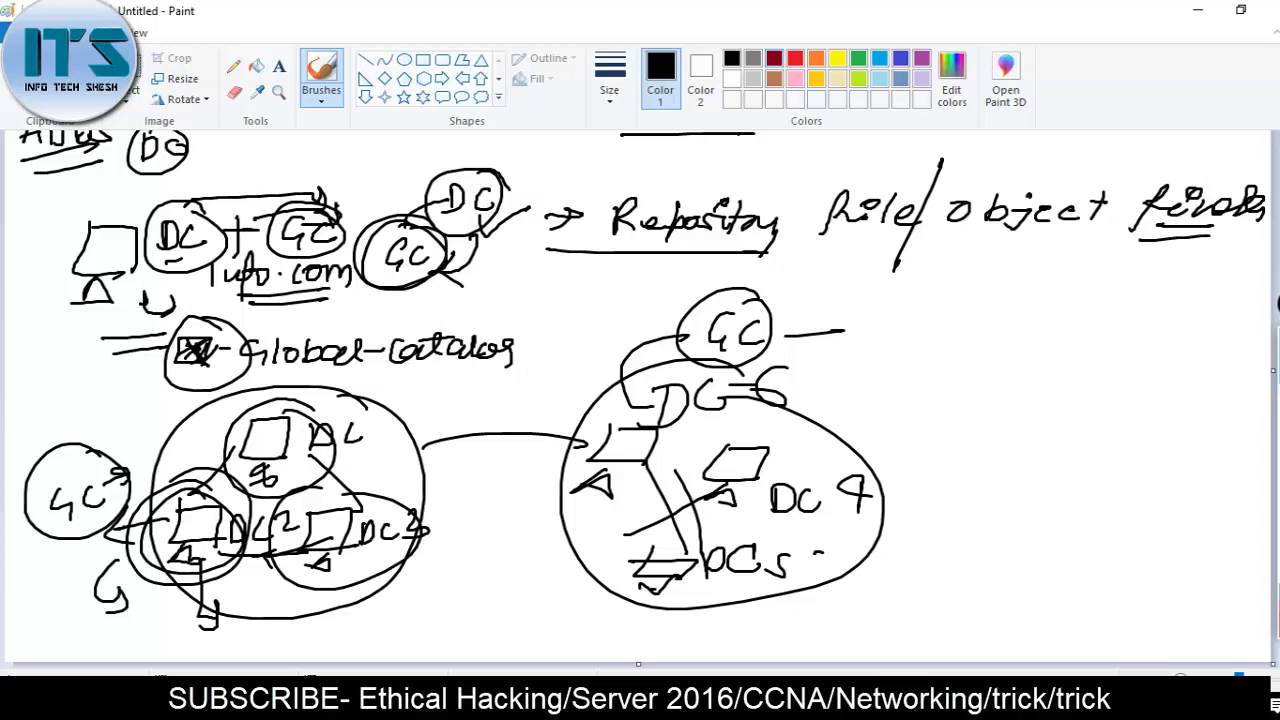
# - Switch to dark red, draw an arrow toward DC2, and write "Partial info" with a double underline beside it
pyautogui.click(773, 58)
pyautogui.moveTo(302, 566); pyautogui.dragTo(214, 589)
pyautogui.moveTo(214, 590)
pyautogui.mouseDown()
pyautogui.moveTo(286, 600)
pyautogui.moveTo(288, 622)
pyautogui.mouseUp()
pyautogui.click(321, 595)
pyautogui.moveTo(286, 590)
pyautogui.mouseDown()
pyautogui.moveTo(410, 594)
pyautogui.moveTo(432, 556)
pyautogui.moveTo(494, 590)
pyautogui.moveTo(412, 614)
pyautogui.moveTo(496, 606)
pyautogui.mouseUp()
# - Add red letter marks beside the first circle's computers and draw curved arrows from it to DC-6 and from DC5 back to DC3
pyautogui.moveTo(412, 468); pyautogui.dragTo(412, 506)
pyautogui.moveTo(410, 466)
pyautogui.mouseDown()
pyautogui.moveTo(414, 508)
pyautogui.moveTo(432, 500)
pyautogui.mouseUp()
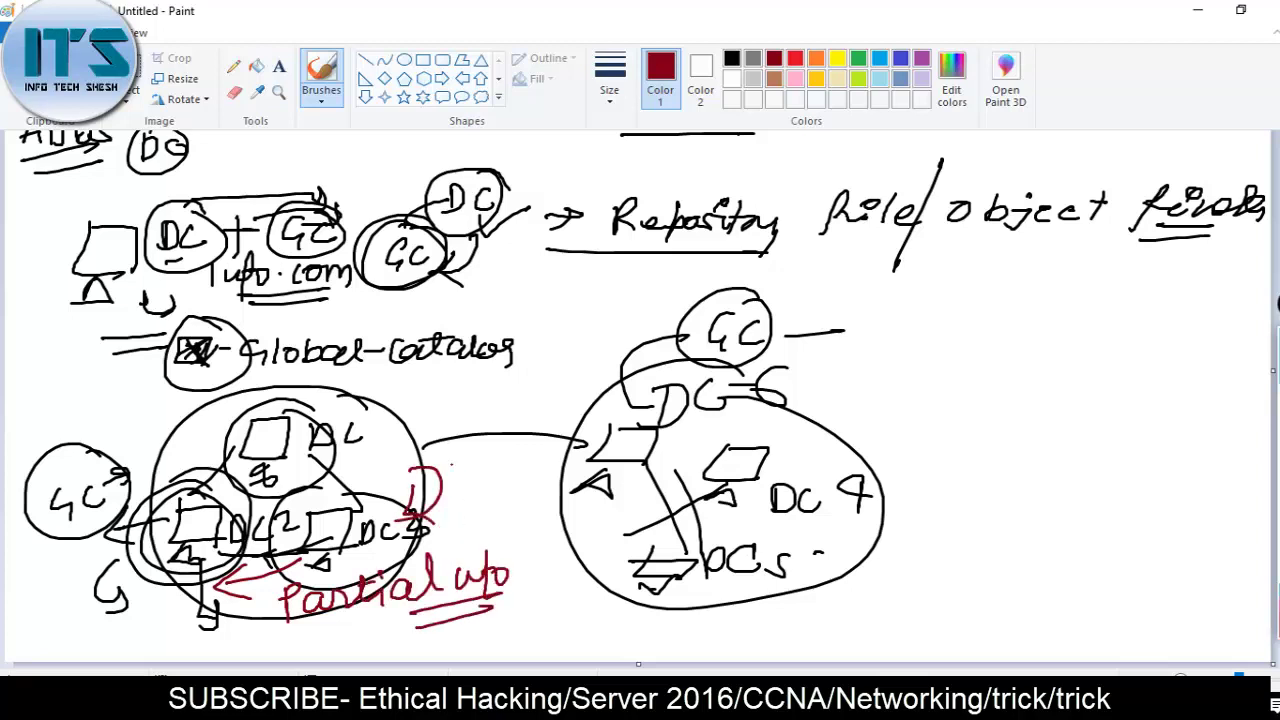
pyautogui.moveTo(388, 422)
pyautogui.mouseDown()
pyautogui.moveTo(358, 462)
pyautogui.moveTo(608, 458)
pyautogui.mouseUp()
pyautogui.moveTo(608, 458); pyautogui.dragTo(592, 474)
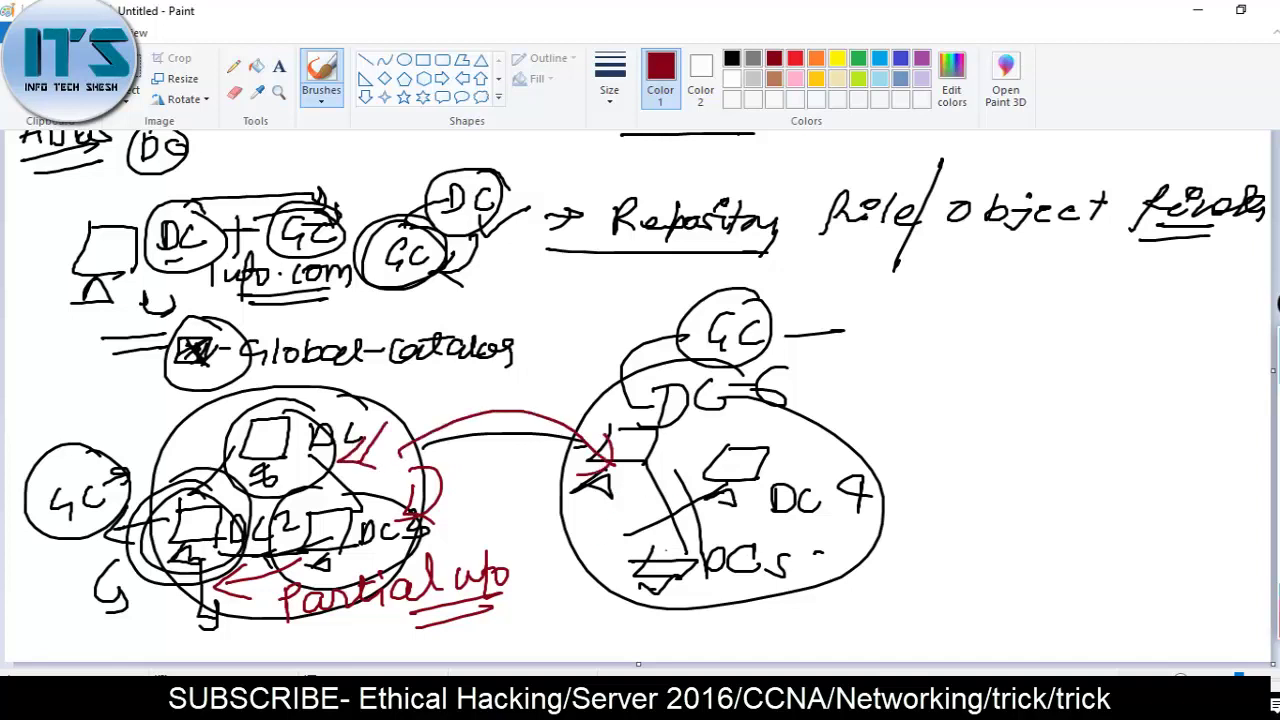
pyautogui.moveTo(670, 550); pyautogui.dragTo(418, 494)
pyautogui.moveTo(416, 496); pyautogui.dragTo(440, 522)
pyautogui.moveTo(304, 480)
pyautogui.mouseDown()
pyautogui.moveTo(290, 502)
pyautogui.moveTo(305, 508)
pyautogui.mouseUp()
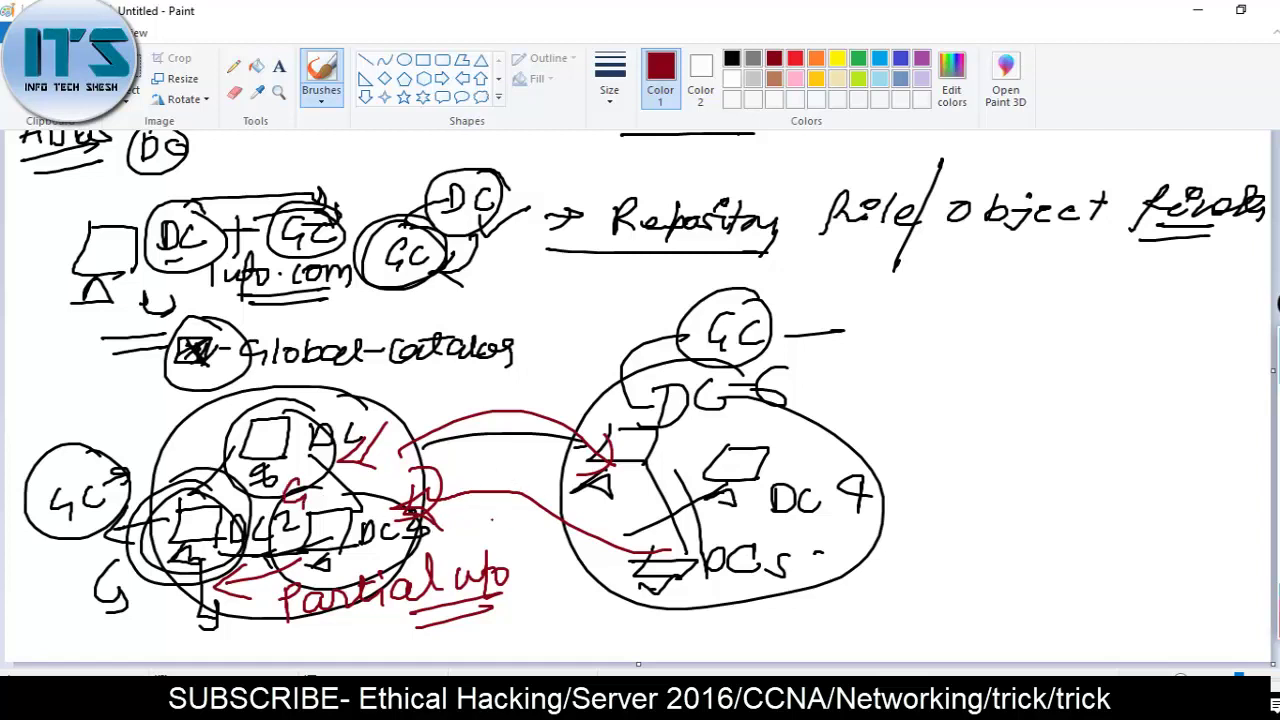
# - Draw a red line from DC4 outward to the word "user", then underline and circle the word
pyautogui.moveTo(766, 468); pyautogui.dragTo(876, 450)
pyautogui.moveTo(898, 428); pyautogui.dragTo(940, 452)
pyautogui.moveTo(962, 444)
pyautogui.mouseDown()
pyautogui.moveTo(990, 442)
pyautogui.moveTo(992, 455)
pyautogui.mouseUp()
pyautogui.moveTo(1004, 460); pyautogui.dragTo(1034, 440)
pyautogui.moveTo(912, 464); pyautogui.dragTo(1024, 462)
pyautogui.moveTo(1040, 412)
pyautogui.mouseDown()
pyautogui.moveTo(976, 494)
pyautogui.moveTo(1045, 418)
pyautogui.mouseUp()
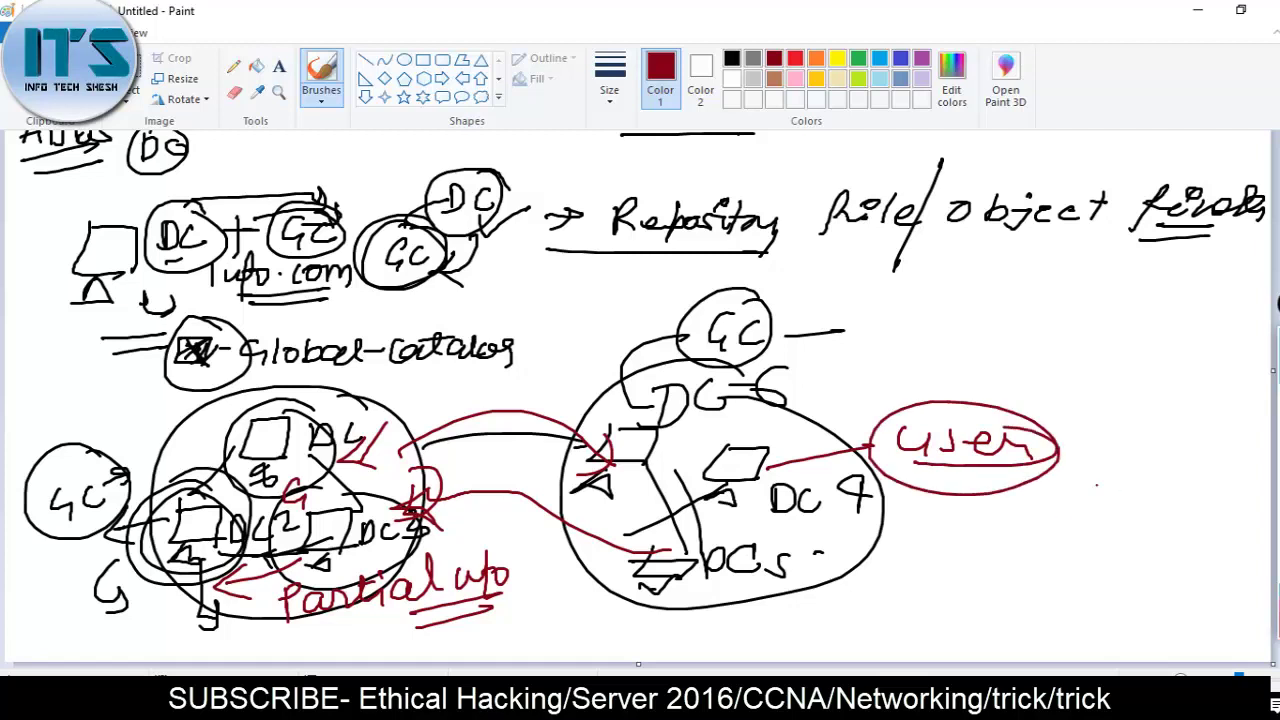
# - Write "ABC" next to the circled user label and circle it
pyautogui.moveTo(1094, 490); pyautogui.dragTo(1164, 490)
pyautogui.moveTo(1188, 476); pyautogui.dragTo(1158, 494)
pyautogui.moveTo(1140, 446); pyautogui.dragTo(1206, 462)
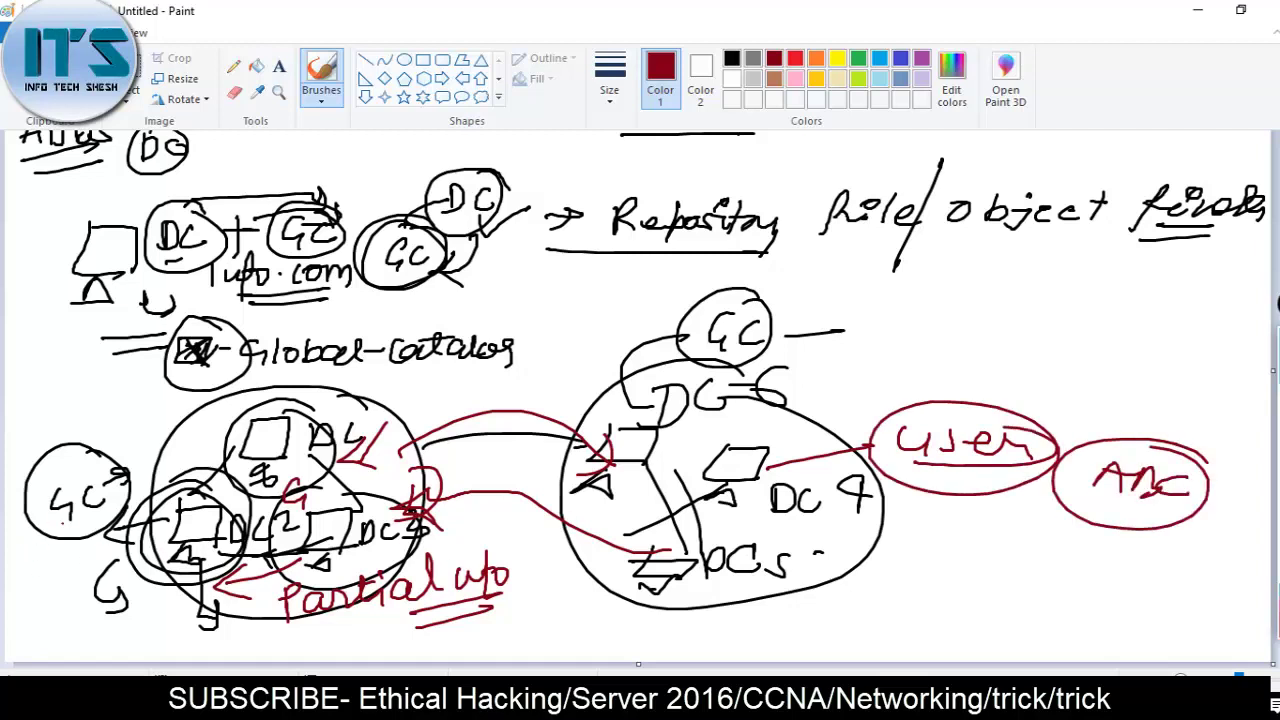
# - Draw a small red circle outside the first large circle with an arrow into the DC computer, and another arrow out of it
pyautogui.moveTo(188, 432)
pyautogui.mouseDown()
pyautogui.moveTo(206, 418)
pyautogui.moveTo(210, 436)
pyautogui.mouseUp()
pyautogui.moveTo(150, 404); pyautogui.dragTo(132, 396)
pyautogui.moveTo(156, 410)
pyautogui.mouseDown()
pyautogui.moveTo(222, 408)
pyautogui.moveTo(196, 430)
pyautogui.moveTo(262, 428)
pyautogui.moveTo(252, 438)
pyautogui.mouseUp()
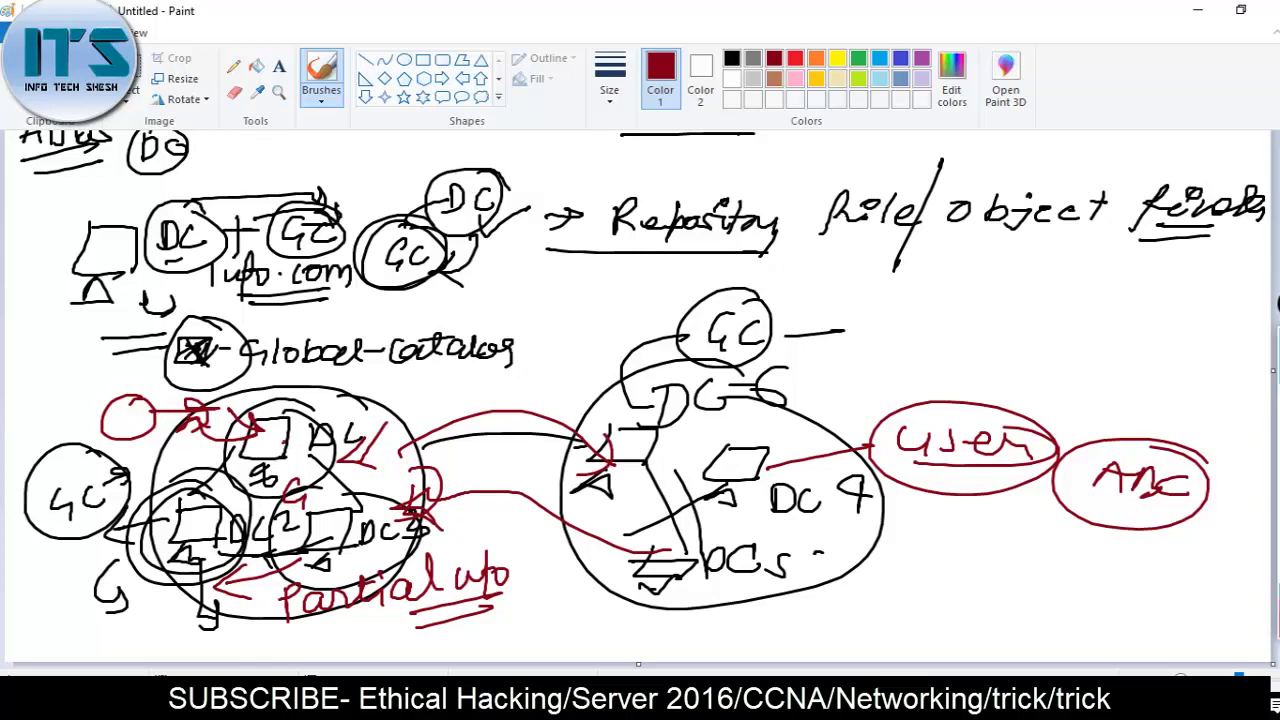
pyautogui.moveTo(292, 432); pyautogui.dragTo(350, 420)
pyautogui.moveTo(274, 408); pyautogui.dragTo(326, 444)
# - Write "Index" in a circle between the two large circles, and circle ABC again with an arrow pointing up
pyautogui.moveTo(418, 387)
pyautogui.mouseDown()
pyautogui.moveTo(418, 417)
pyautogui.moveTo(490, 372)
pyautogui.moveTo(530, 412)
pyautogui.mouseUp()
pyautogui.moveTo(544, 384); pyautogui.dragTo(516, 410)
pyautogui.moveTo(520, 356)
pyautogui.mouseDown()
pyautogui.moveTo(560, 436)
pyautogui.moveTo(478, 354)
pyautogui.mouseUp()
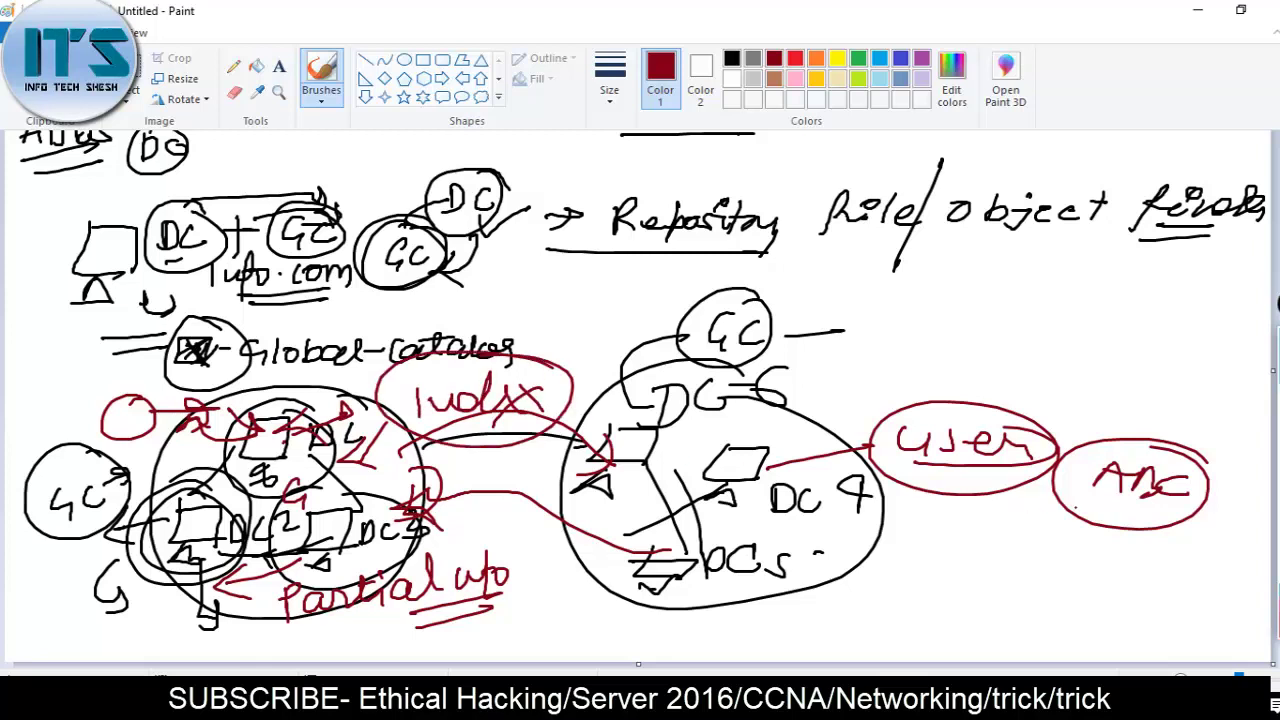
pyautogui.moveTo(1190, 430)
pyautogui.mouseDown()
pyautogui.moveTo(1060, 515)
pyautogui.moveTo(1185, 428)
pyautogui.mouseUp()
pyautogui.moveTo(1110, 470)
pyautogui.mouseDown()
pyautogui.moveTo(1098, 386)
pyautogui.moveTo(1120, 404)
pyautogui.mouseUp()
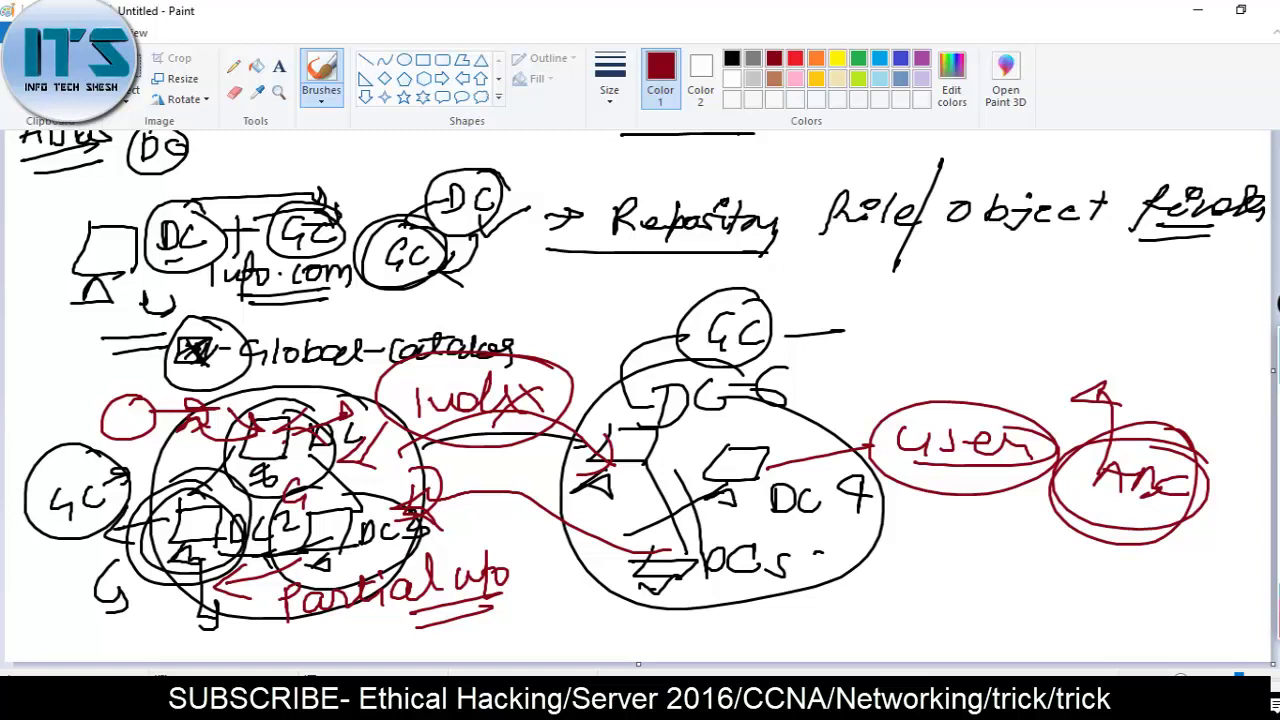
# - Draw red arrows from the DC computer down to DC2 and add a circled "GC" label beside them
pyautogui.moveTo(256, 442)
pyautogui.mouseDown()
pyautogui.moveTo(268, 440)
pyautogui.moveTo(192, 514)
pyautogui.moveTo(215, 518)
pyautogui.mouseUp()
pyautogui.moveTo(240, 471)
pyautogui.mouseDown()
pyautogui.moveTo(173, 449)
pyautogui.moveTo(142, 466)
pyautogui.moveTo(174, 462)
pyautogui.moveTo(198, 496)
pyautogui.mouseUp()
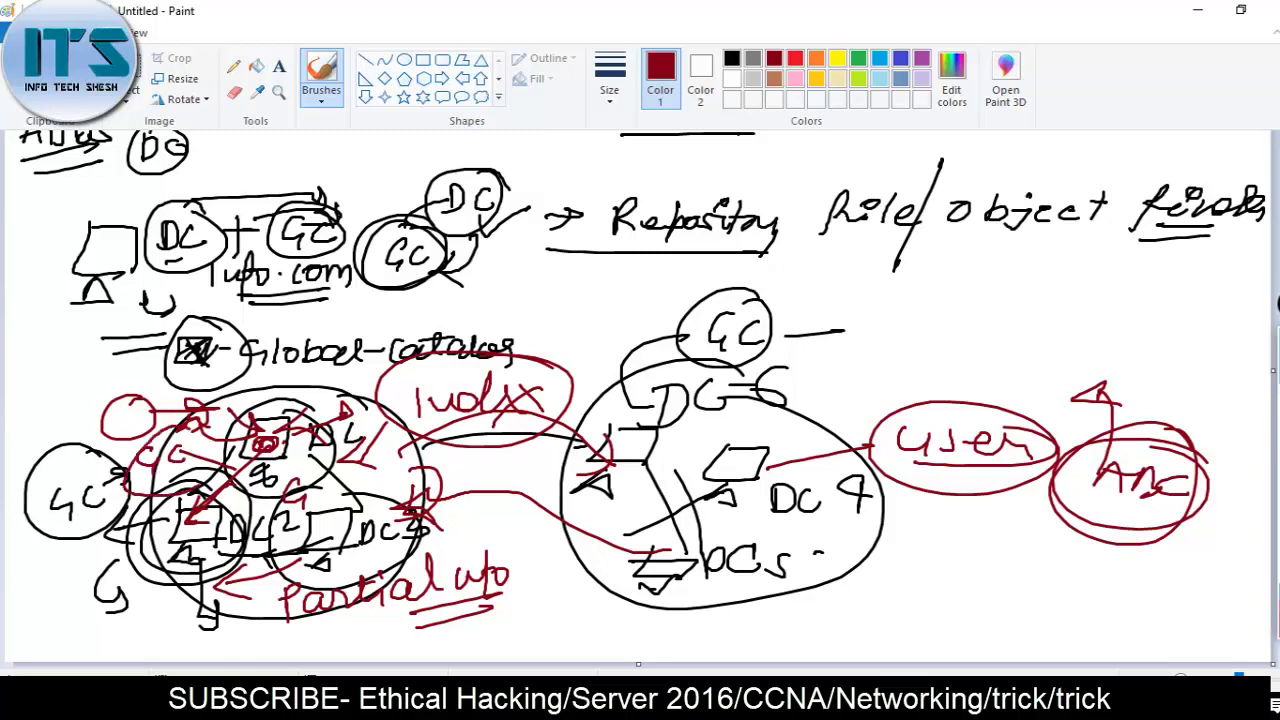
pyautogui.moveTo(190, 426)
pyautogui.mouseDown()
pyautogui.moveTo(210, 484)
pyautogui.moveTo(174, 522)
pyautogui.moveTo(208, 526)
pyautogui.moveTo(190, 542)
pyautogui.mouseUp()
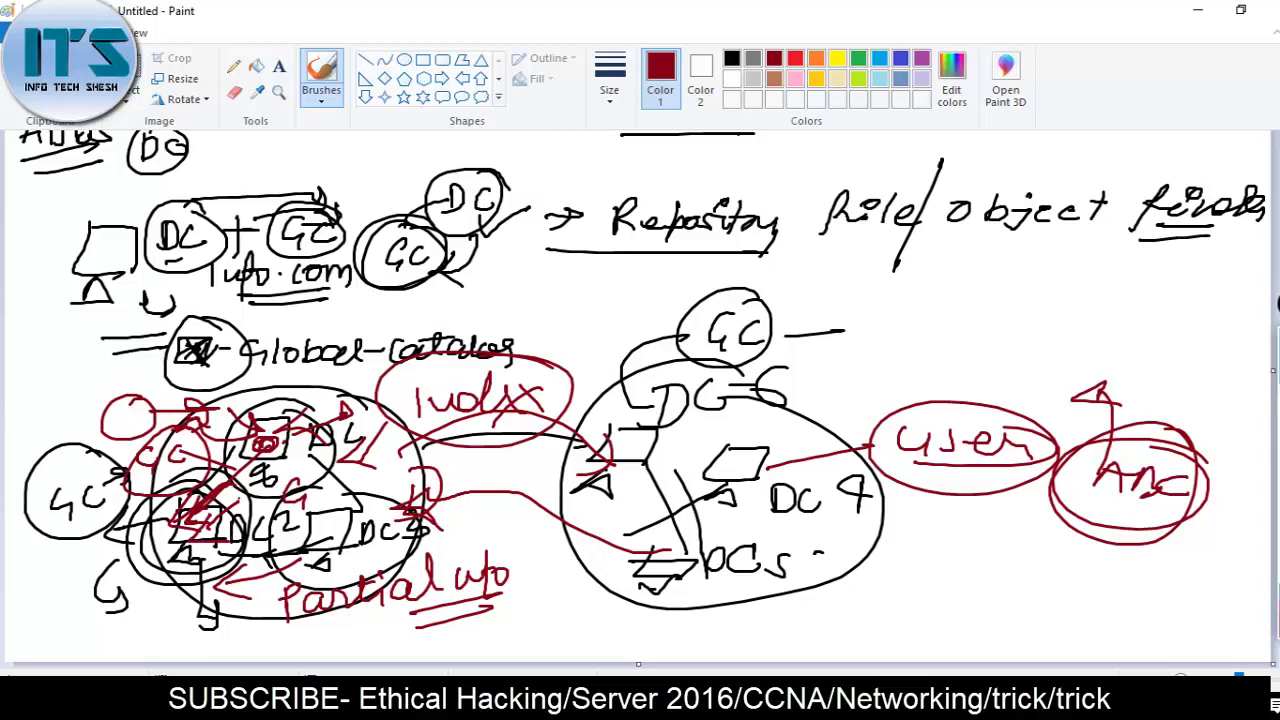
# - Draw long return lines from the user label to DC2, circle DC4, and mark over the small red circle
pyautogui.moveTo(238, 498)
pyautogui.mouseDown()
pyautogui.moveTo(240, 568)
pyautogui.moveTo(956, 558)
pyautogui.moveTo(984, 482)
pyautogui.moveTo(790, 448)
pyautogui.moveTo(636, 488)
pyautogui.moveTo(742, 410)
pyautogui.mouseUp()
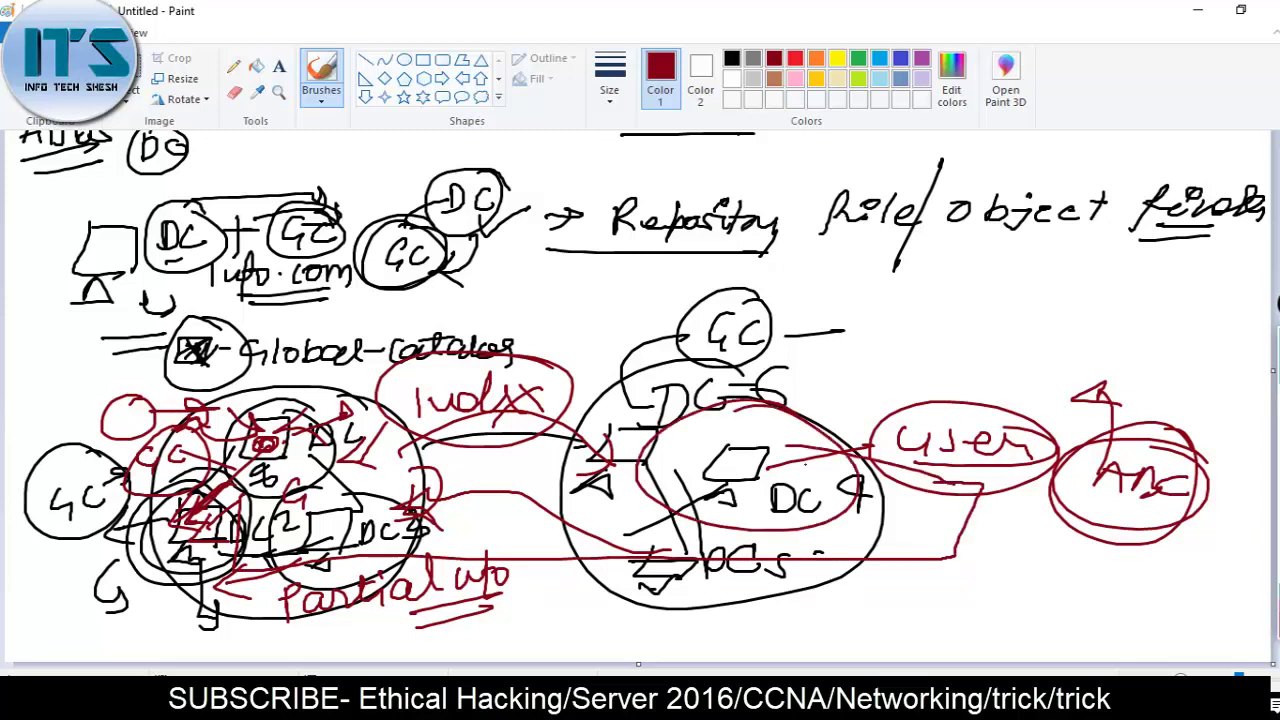
pyautogui.moveTo(814, 426)
pyautogui.mouseDown()
pyautogui.moveTo(864, 386)
pyautogui.moveTo(890, 542)
pyautogui.moveTo(492, 606)
pyautogui.moveTo(224, 516)
pyautogui.mouseUp()
pyautogui.moveTo(200, 458)
pyautogui.mouseDown()
pyautogui.moveTo(110, 384)
pyautogui.moveTo(100, 410)
pyautogui.moveTo(92, 398)
pyautogui.moveTo(84, 410)
pyautogui.mouseUp()
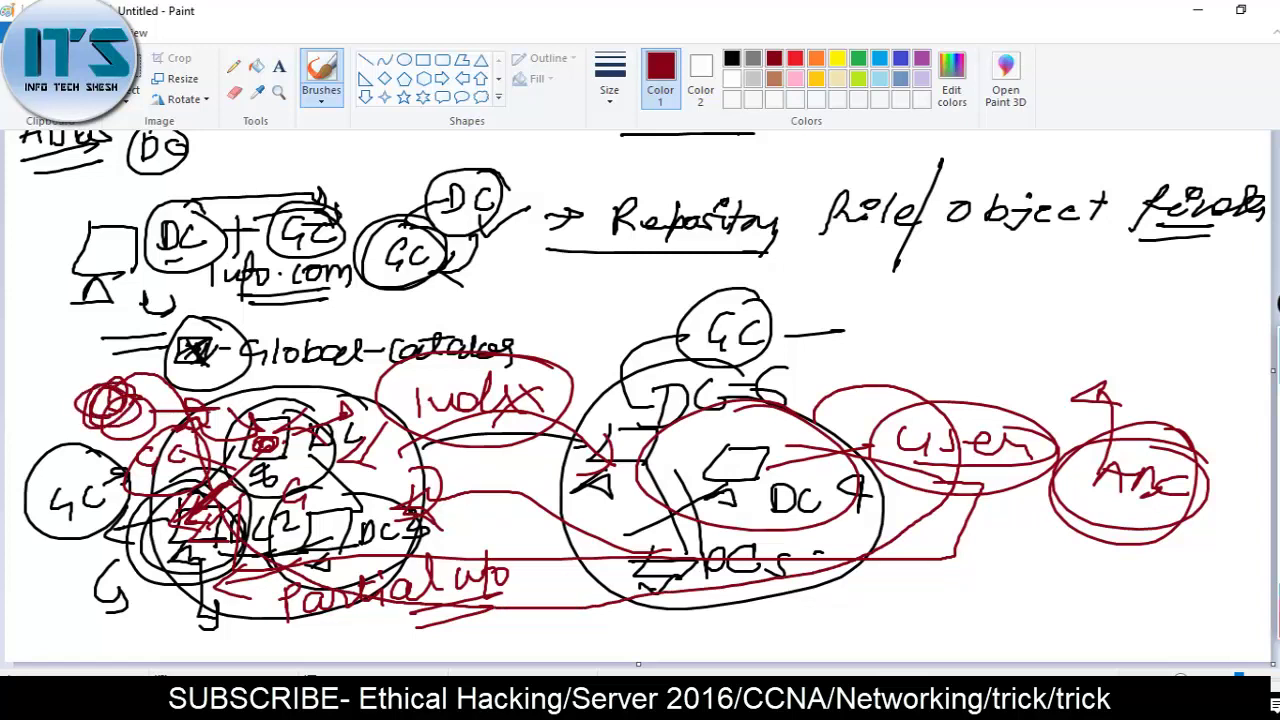
# - Clear the entire drawing from the canvas and switch back to the Brush tool
pyautogui.hotkey('ctrl', 'a')
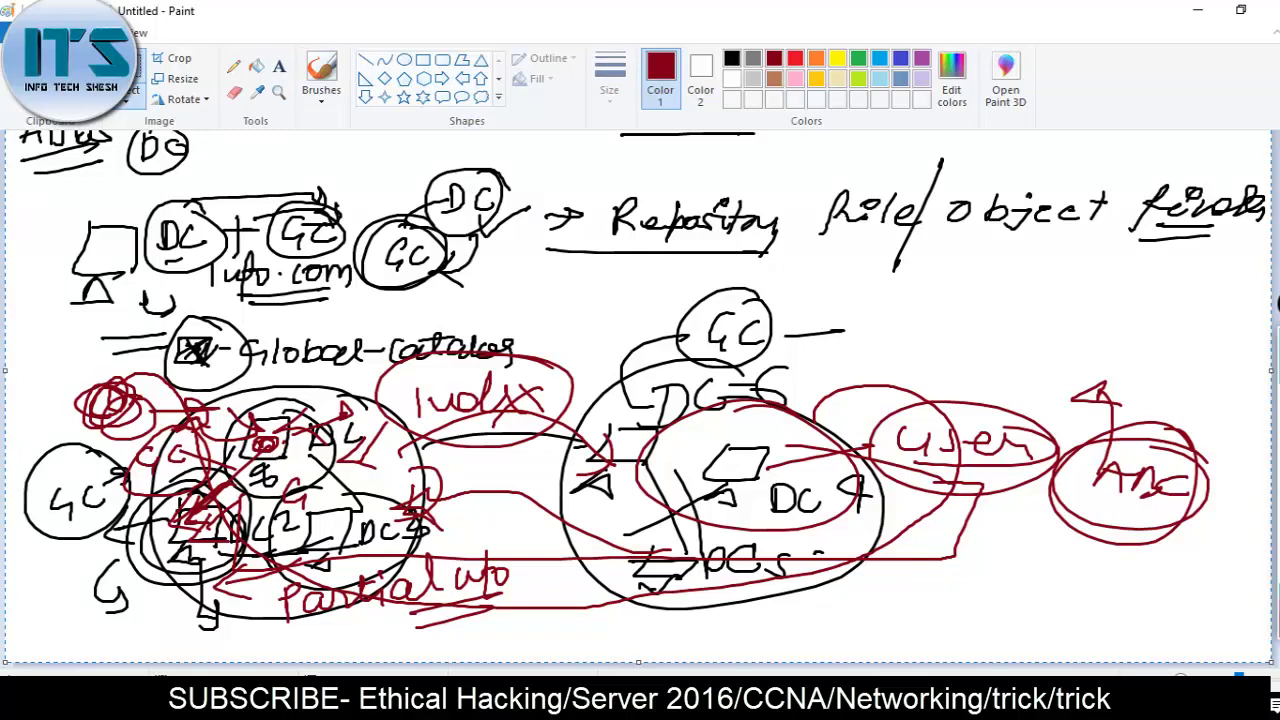
pyautogui.press('Delete')
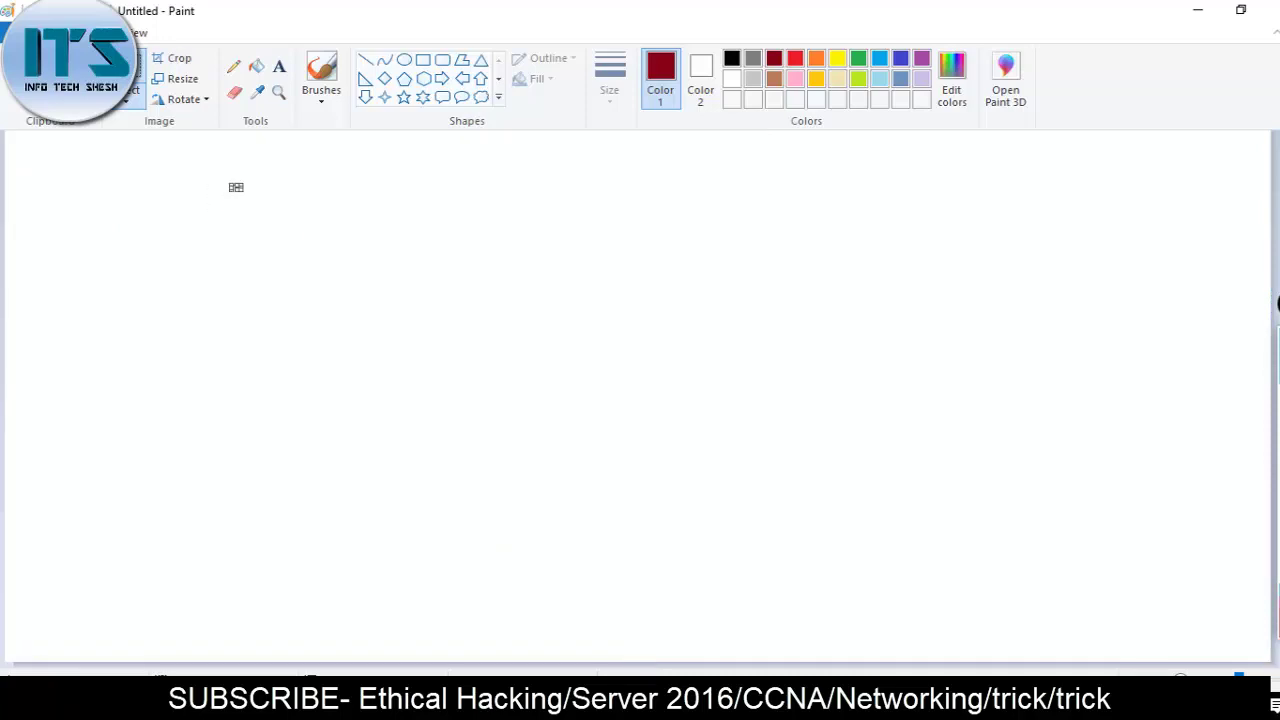
pyautogui.click(321, 75)
# - Sketch a round computer on a stand near the canvas's upper left, connect a second circle below, and label both "DC"
pyautogui.moveTo(230, 177)
pyautogui.mouseDown()
pyautogui.moveTo(227, 243)
pyautogui.moveTo(186, 262)
pyautogui.moveTo(216, 252)
pyautogui.mouseUp()
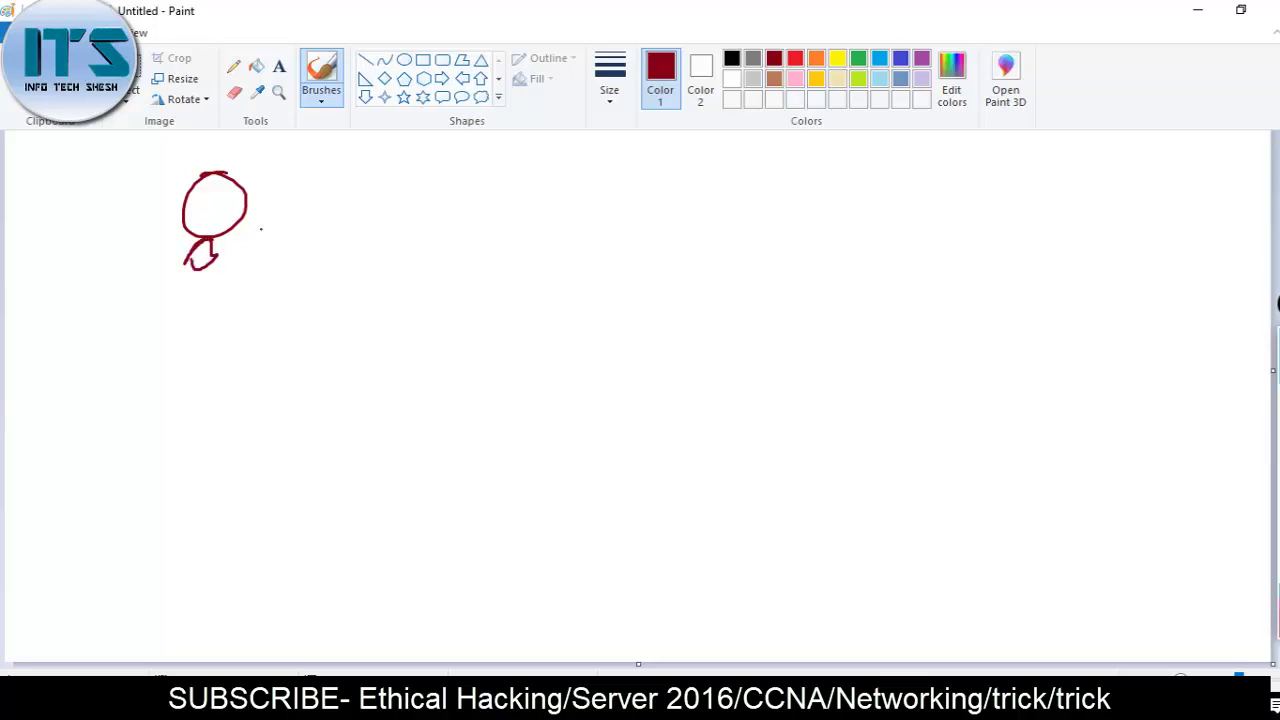
pyautogui.moveTo(276, 210)
pyautogui.mouseDown()
pyautogui.moveTo(260, 236)
pyautogui.moveTo(306, 234)
pyautogui.mouseUp()
pyautogui.moveTo(216, 240)
pyautogui.mouseDown()
pyautogui.moveTo(240, 344)
pyautogui.moveTo(250, 296)
pyautogui.mouseUp()
pyautogui.moveTo(276, 300); pyautogui.dragTo(286, 328)
pyautogui.moveTo(326, 308); pyautogui.dragTo(326, 322)
# - Link the upper DC by a line and curved arrow to a large circle holding two connected "DC" circles, with a small circle attached outside
pyautogui.moveTo(276, 228); pyautogui.dragTo(584, 232)
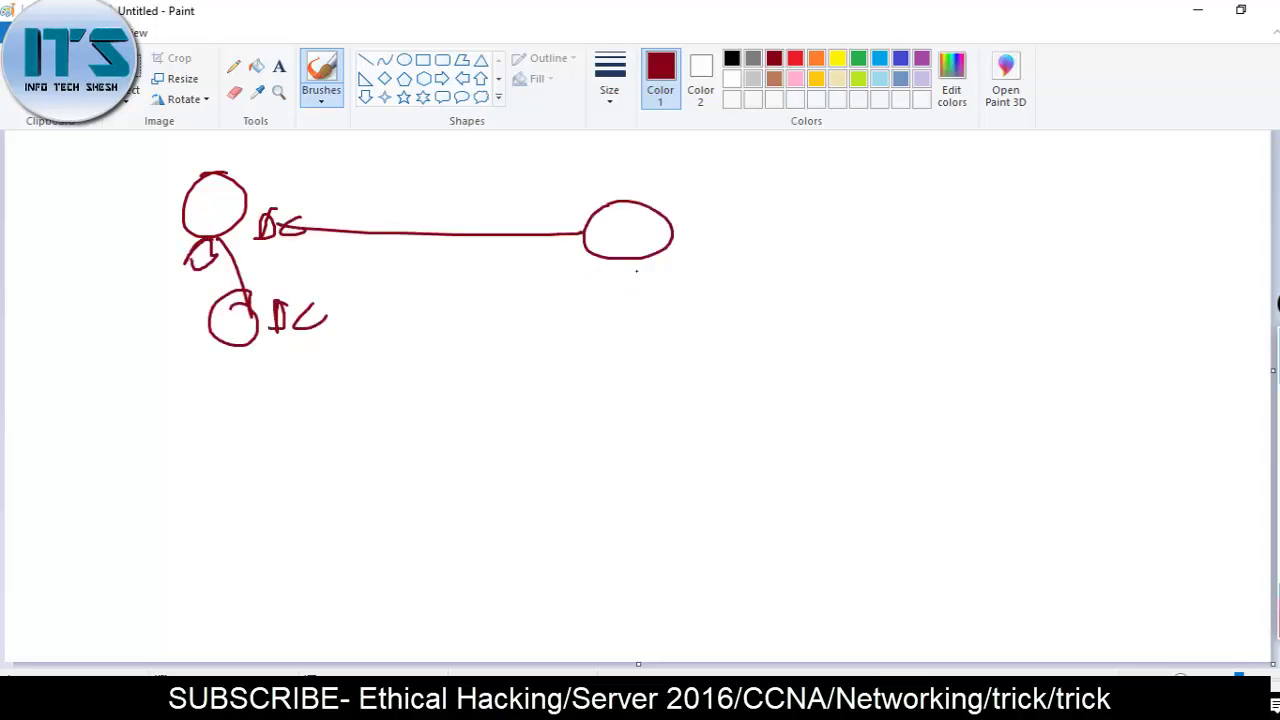
pyautogui.moveTo(735, 190)
pyautogui.mouseDown()
pyautogui.moveTo(528, 271)
pyautogui.moveTo(693, 188)
pyautogui.mouseUp()
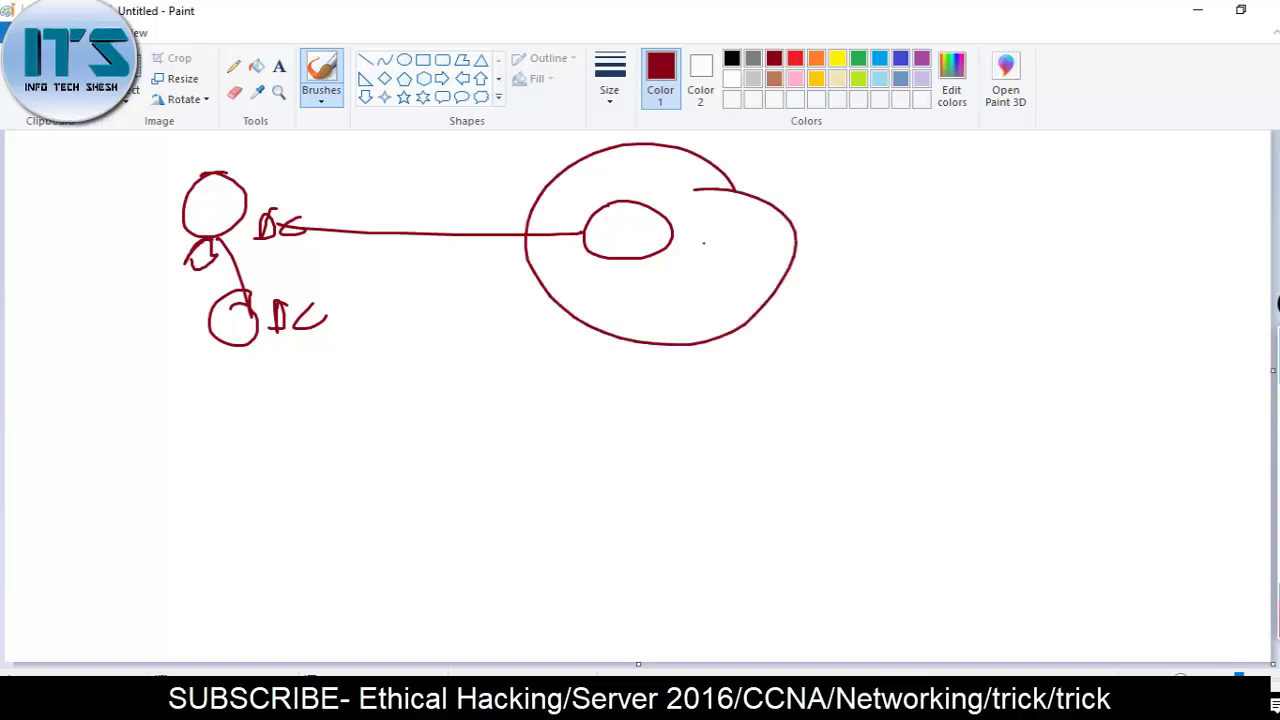
pyautogui.moveTo(676, 232)
pyautogui.mouseDown()
pyautogui.moveTo(712, 258)
pyautogui.moveTo(748, 230)
pyautogui.mouseUp()
pyautogui.moveTo(610, 262); pyautogui.dragTo(604, 288)
pyautogui.moveTo(612, 262)
pyautogui.mouseDown()
pyautogui.moveTo(622, 288)
pyautogui.moveTo(654, 290)
pyautogui.mouseUp()
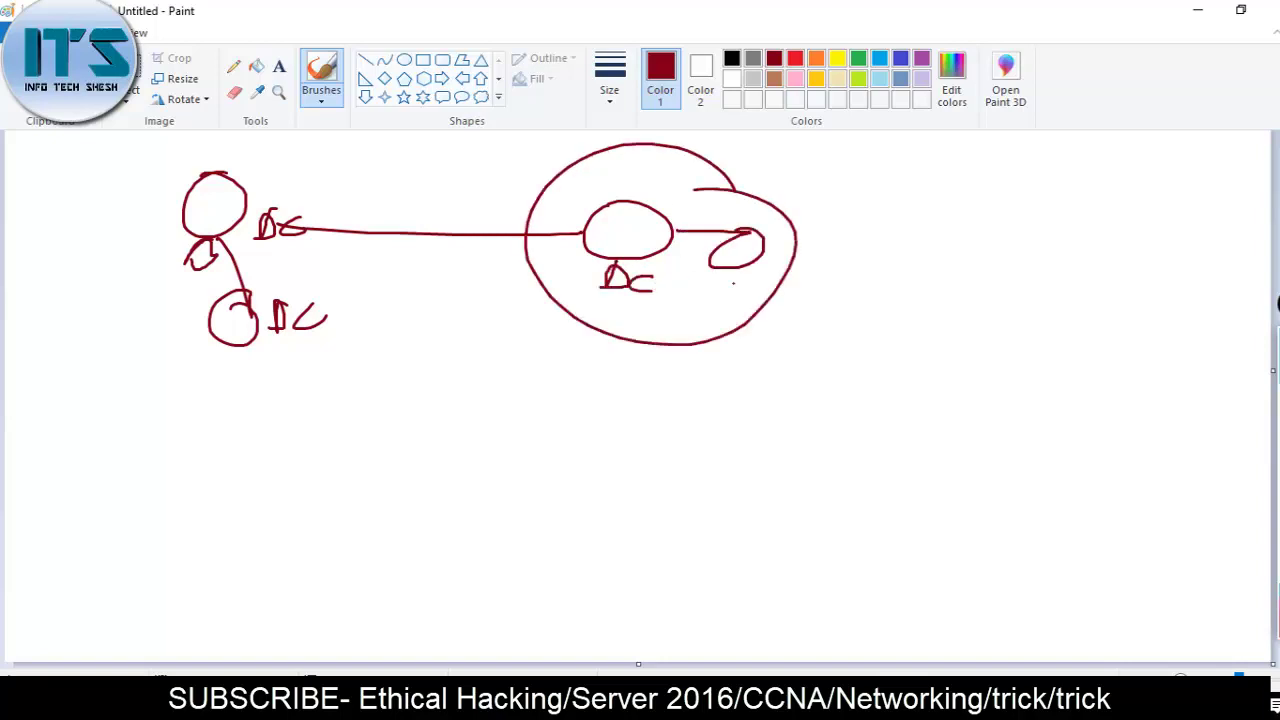
pyautogui.moveTo(734, 268)
pyautogui.mouseDown()
pyautogui.moveTo(732, 296)
pyautogui.moveTo(746, 294)
pyautogui.mouseUp()
pyautogui.moveTo(772, 276); pyautogui.dragTo(790, 292)
pyautogui.moveTo(799, 253)
pyautogui.mouseDown()
pyautogui.moveTo(845, 272)
pyautogui.moveTo(868, 246)
pyautogui.mouseUp()
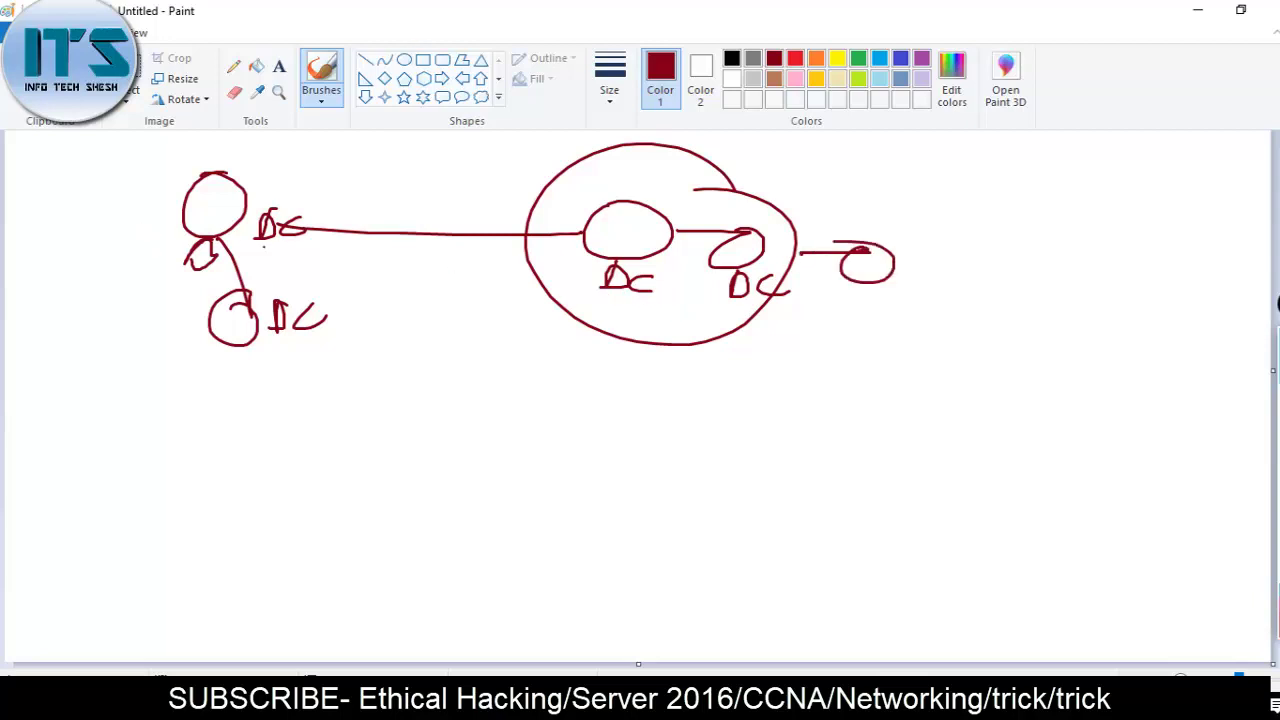
pyautogui.moveTo(240, 240)
pyautogui.mouseDown()
pyautogui.moveTo(488, 266)
pyautogui.moveTo(495, 281)
pyautogui.mouseUp()
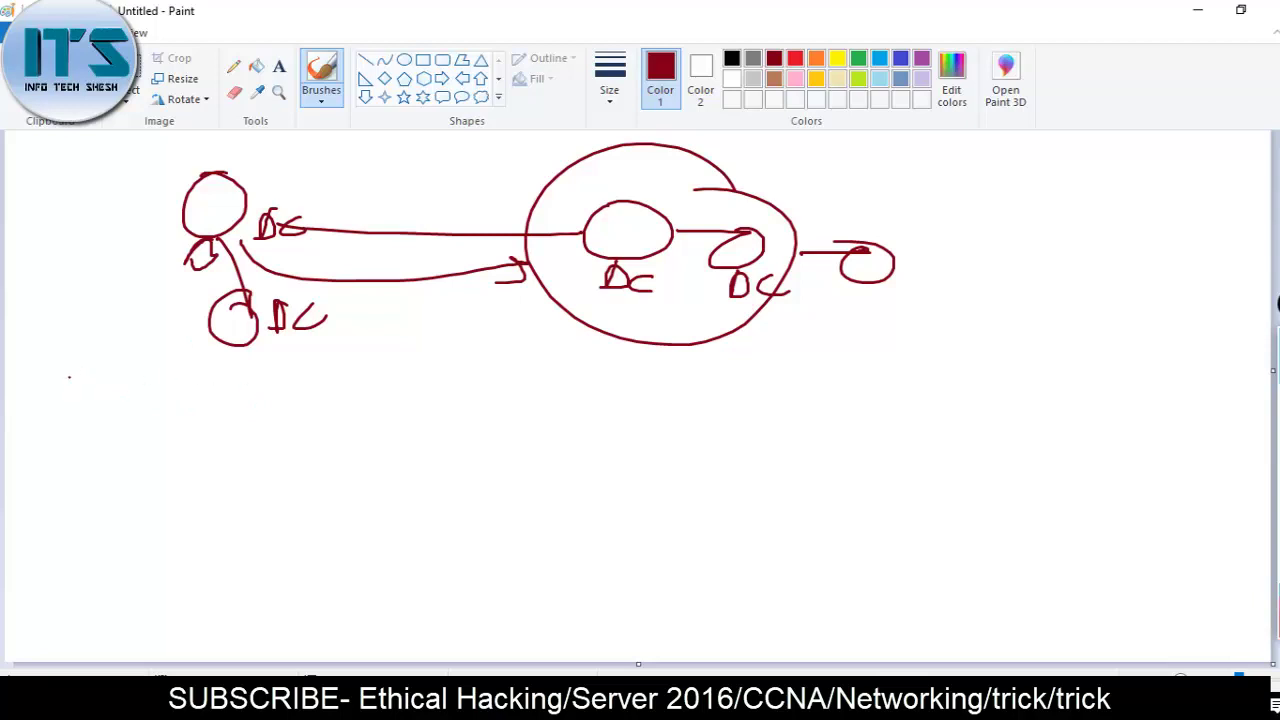
# - Write "Example" with a double underline below the diagram, and draw an oval containing two check marks beside the upper DC
pyautogui.moveTo(69, 377)
pyautogui.mouseDown()
pyautogui.moveTo(60, 388)
pyautogui.moveTo(110, 382)
pyautogui.moveTo(214, 412)
pyautogui.moveTo(252, 396)
pyautogui.moveTo(92, 412)
pyautogui.moveTo(258, 430)
pyautogui.mouseUp()
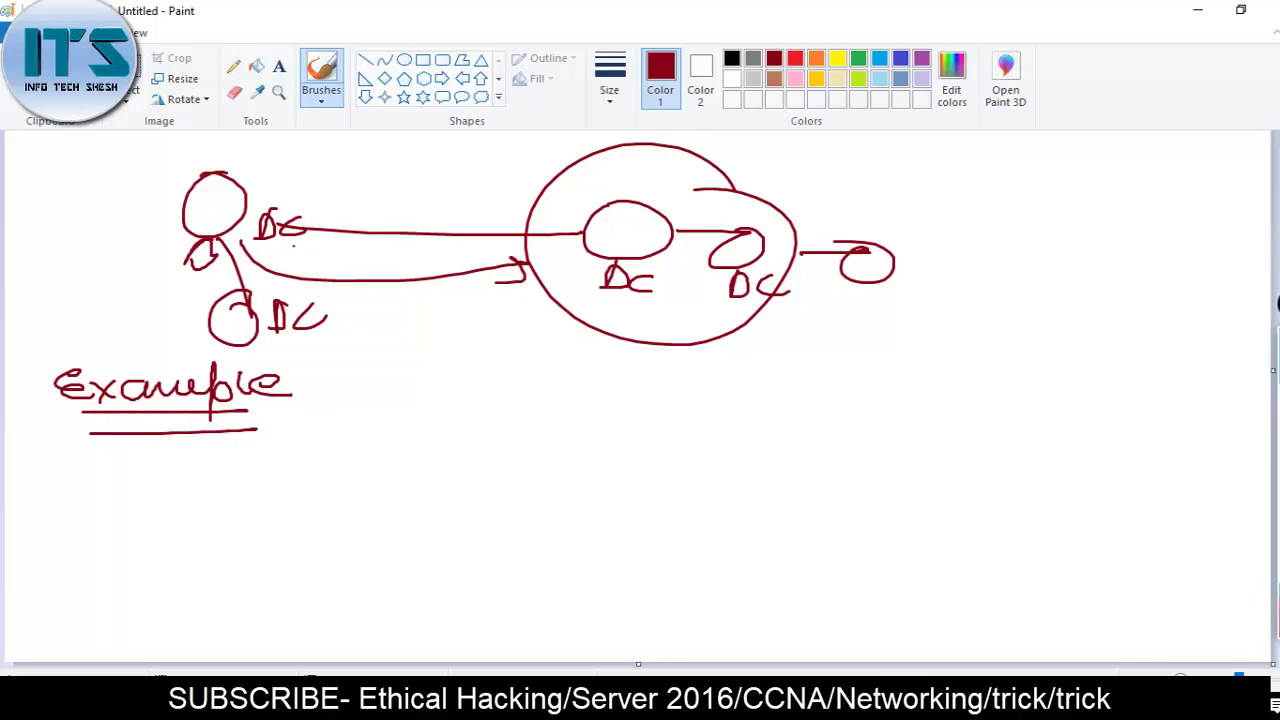
pyautogui.moveTo(309, 181)
pyautogui.mouseDown()
pyautogui.moveTo(380, 163)
pyautogui.moveTo(370, 236)
pyautogui.moveTo(350, 158)
pyautogui.mouseUp()
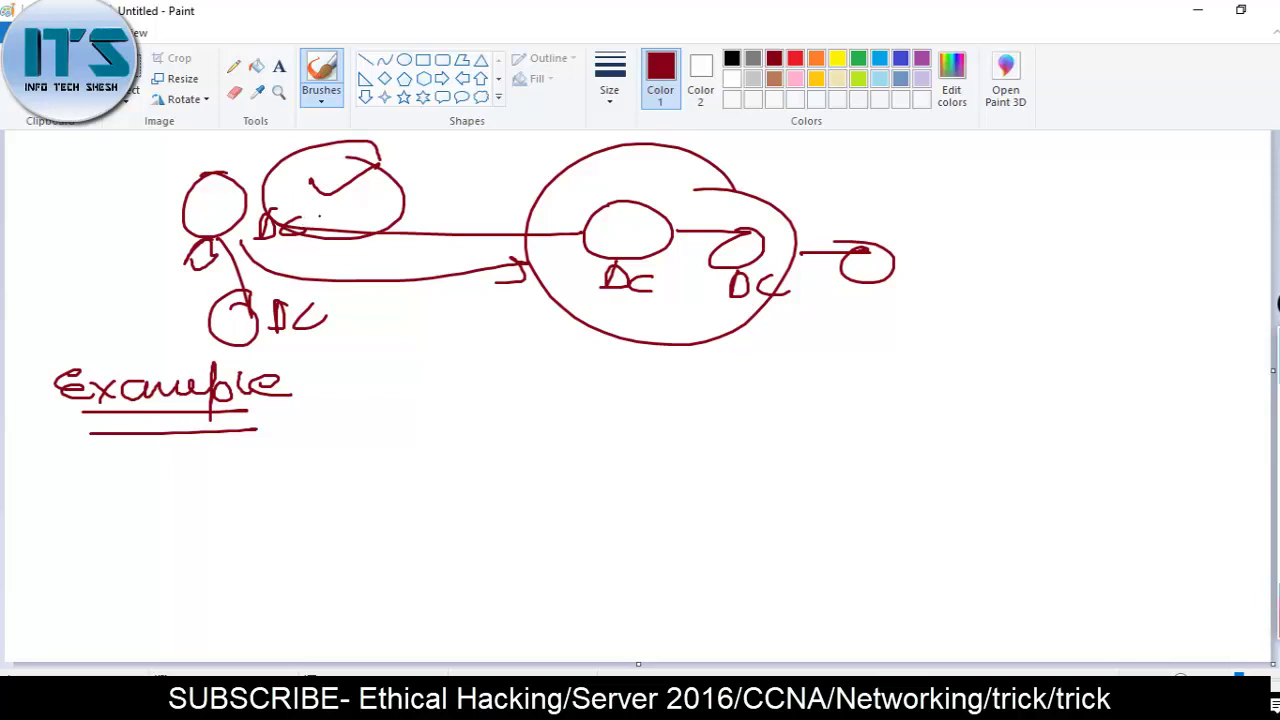
pyautogui.moveTo(346, 205)
pyautogui.mouseDown()
pyautogui.moveTo(364, 209)
pyautogui.moveTo(393, 183)
pyautogui.mouseUp()
# - Draw a tall page-like rectangle below the Example heading, with an arrow pointing to a circled "100"
pyautogui.moveTo(288, 394)
pyautogui.mouseDown()
pyautogui.moveTo(258, 433)
pyautogui.moveTo(447, 490)
pyautogui.moveTo(418, 588)
pyautogui.mouseUp()
pyautogui.moveTo(340, 418)
pyautogui.mouseDown()
pyautogui.moveTo(332, 524)
pyautogui.moveTo(456, 566)
pyautogui.mouseUp()
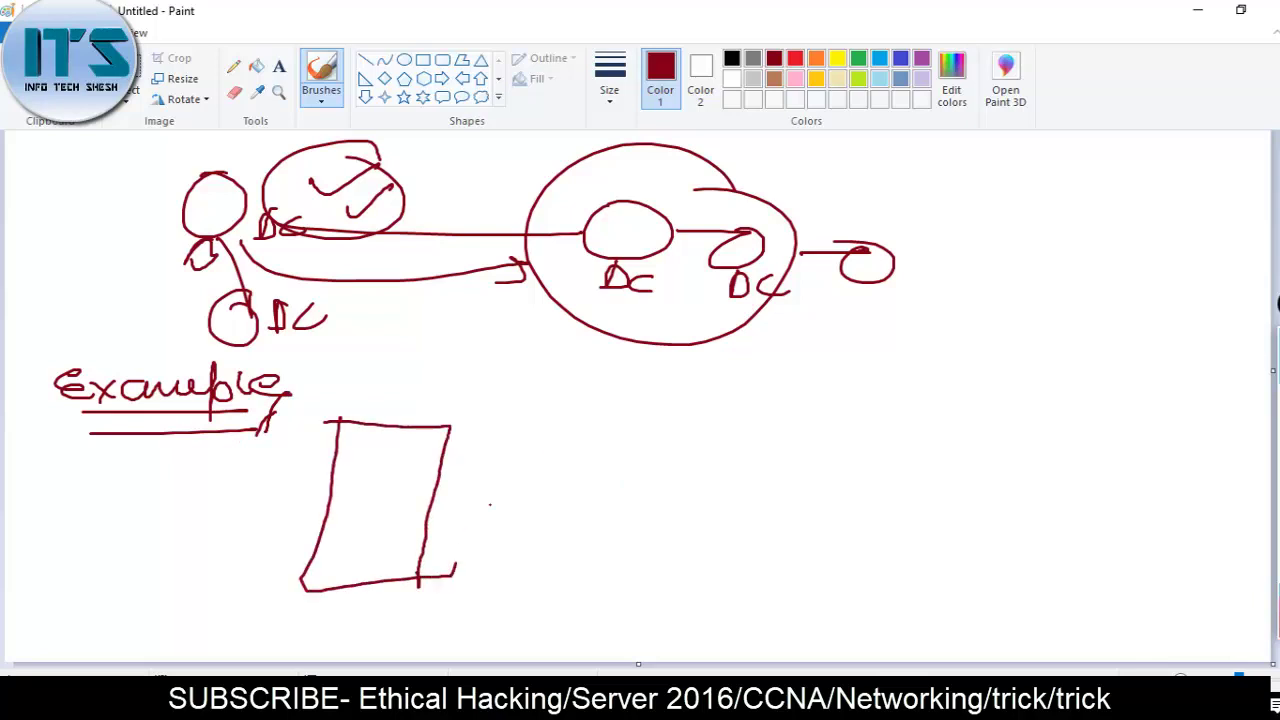
pyautogui.moveTo(462, 462)
pyautogui.mouseDown()
pyautogui.moveTo(530, 458)
pyautogui.moveTo(520, 466)
pyautogui.mouseUp()
pyautogui.moveTo(612, 414)
pyautogui.mouseDown()
pyautogui.moveTo(610, 452)
pyautogui.moveTo(647, 430)
pyautogui.mouseUp()
pyautogui.moveTo(684, 418)
pyautogui.mouseDown()
pyautogui.moveTo(688, 450)
pyautogui.moveTo(711, 424)
pyautogui.mouseUp()
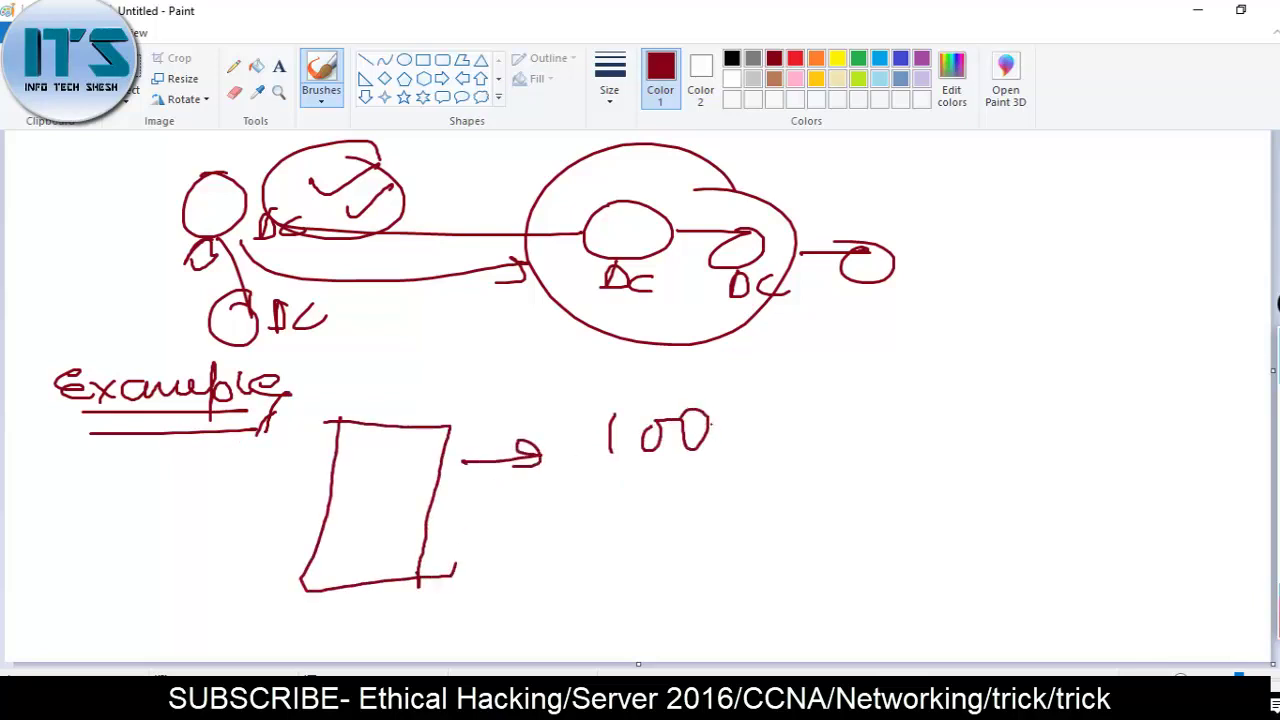
pyautogui.moveTo(718, 380)
pyautogui.mouseDown()
pyautogui.moveTo(682, 357)
pyautogui.moveTo(728, 398)
pyautogui.mouseUp()
pyautogui.moveTo(734, 444); pyautogui.dragTo(788, 470)
pyautogui.moveTo(774, 456); pyautogui.dragTo(752, 486)
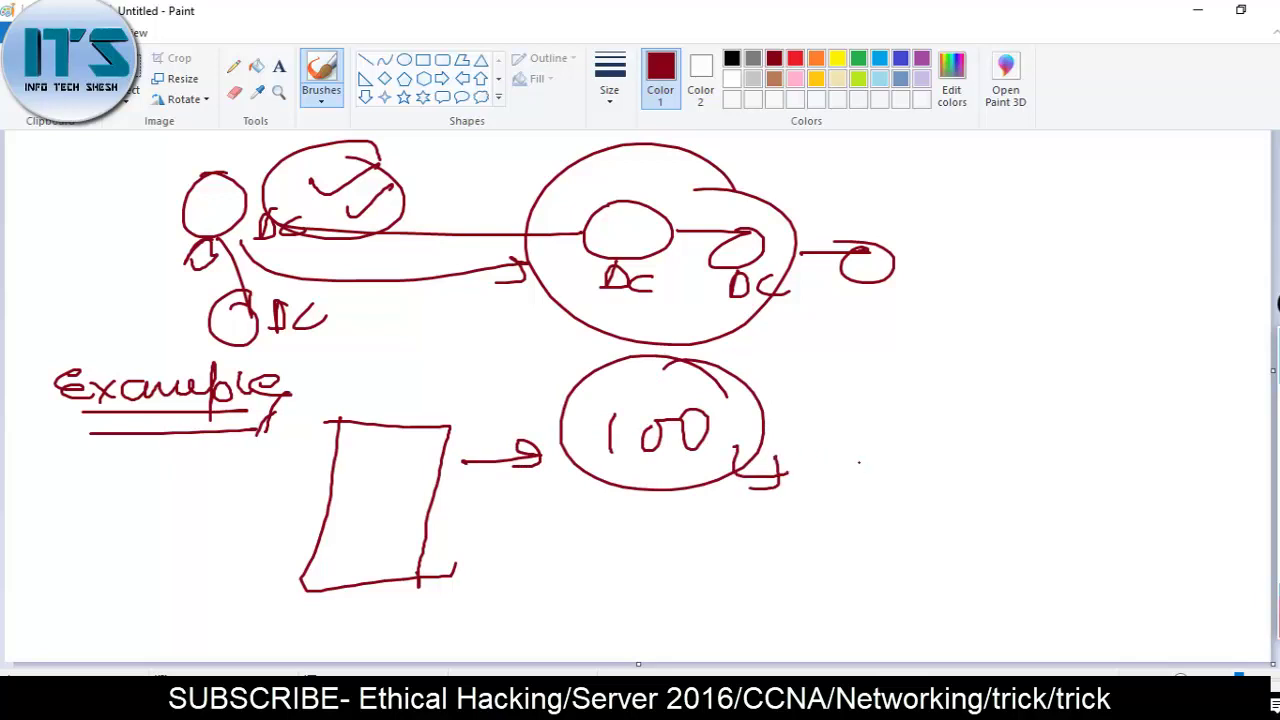
# - Draw a circled "XYZ" with a curved arrow back to the 100 circle, and add a circled "y" below the 100
pyautogui.moveTo(851, 446); pyautogui.dragTo(851, 480)
pyautogui.moveTo(853, 447); pyautogui.dragTo(880, 476)
pyautogui.moveTo(876, 436); pyautogui.dragTo(836, 476)
pyautogui.moveTo(955, 420)
pyautogui.mouseDown()
pyautogui.moveTo(970, 456)
pyautogui.moveTo(952, 458)
pyautogui.moveTo(994, 448)
pyautogui.mouseUp()
pyautogui.moveTo(1006, 428)
pyautogui.mouseDown()
pyautogui.moveTo(984, 470)
pyautogui.moveTo(1062, 455)
pyautogui.moveTo(1000, 372)
pyautogui.mouseUp()
pyautogui.moveTo(932, 432)
pyautogui.mouseDown()
pyautogui.moveTo(860, 460)
pyautogui.moveTo(762, 398)
pyautogui.moveTo(785, 410)
pyautogui.mouseUp()
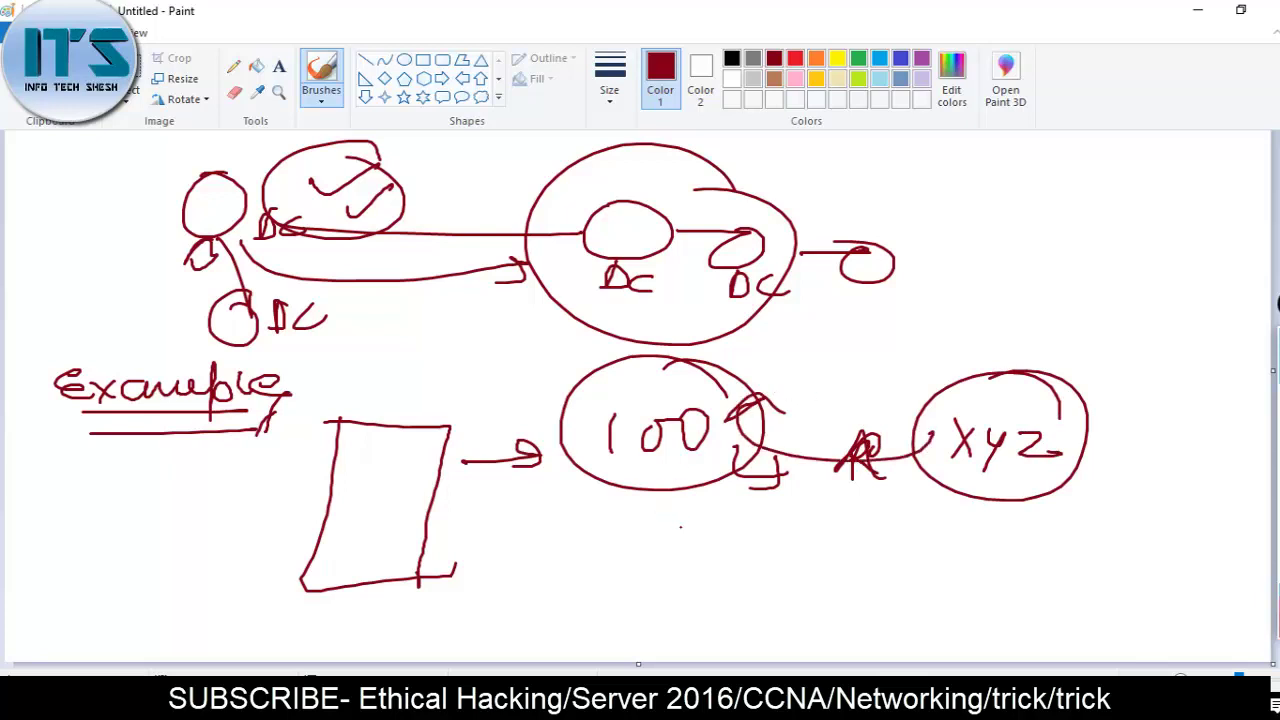
pyautogui.moveTo(686, 506)
pyautogui.mouseDown()
pyautogui.moveTo(714, 500)
pyautogui.moveTo(690, 568)
pyautogui.moveTo(676, 474)
pyautogui.mouseUp()
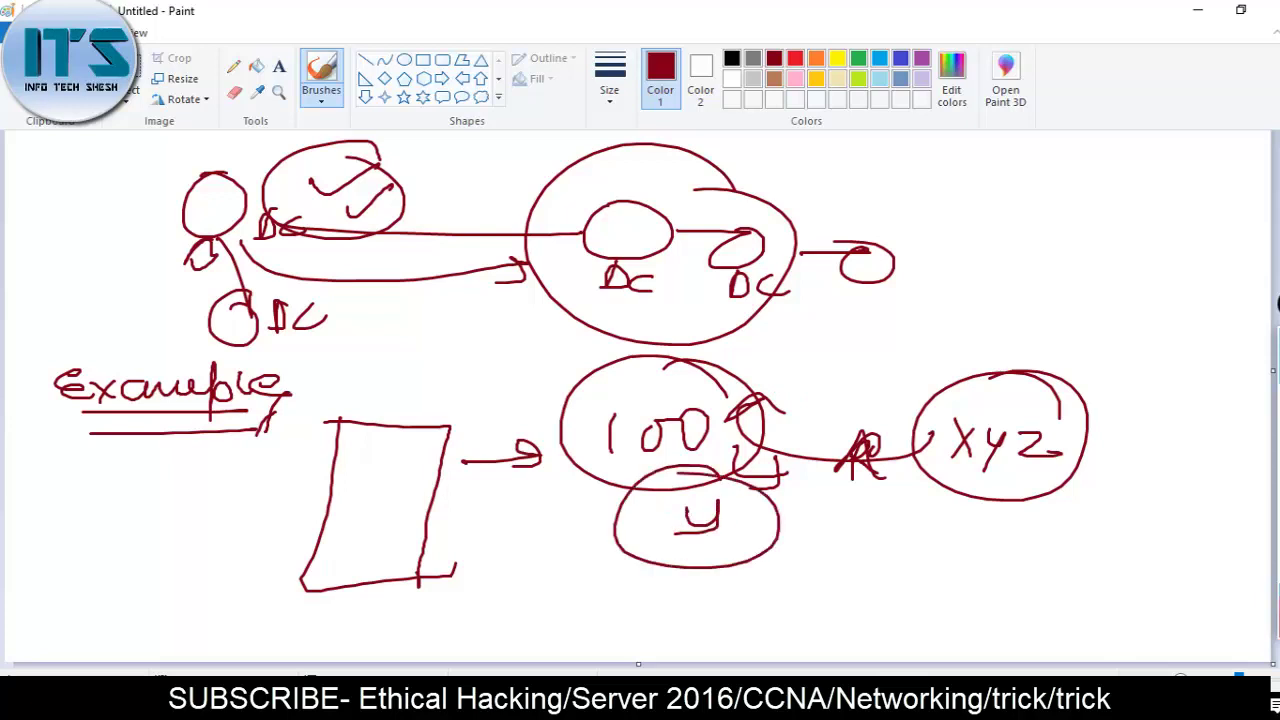
# - Write index entries inside the rectangle, including "1-10-" and "xyz", and draw an arrow from the xyz entry to the 100 circle
pyautogui.moveTo(287, 451); pyautogui.dragTo(318, 452)
pyautogui.moveTo(303, 443)
pyautogui.mouseDown()
pyautogui.moveTo(303, 462)
pyautogui.moveTo(345, 464)
pyautogui.mouseUp()
pyautogui.moveTo(356, 456); pyautogui.dragTo(396, 456)
pyautogui.moveTo(400, 458); pyautogui.dragTo(430, 455)
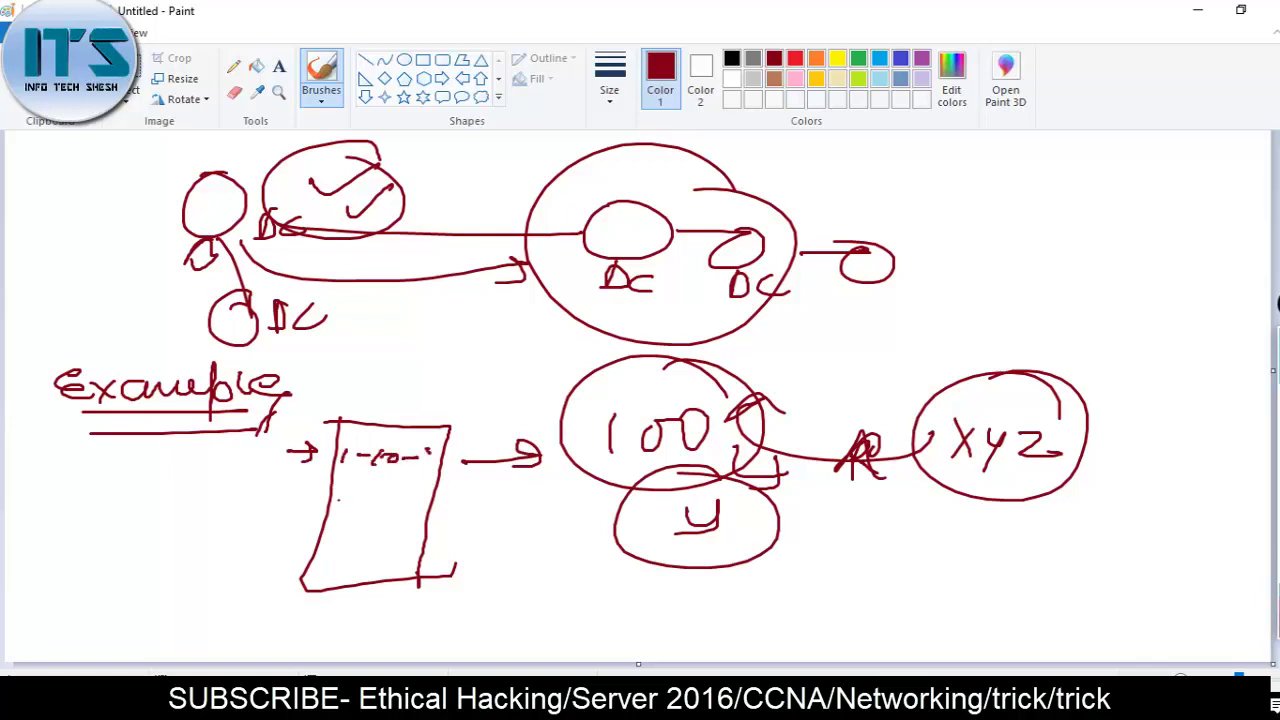
pyautogui.moveTo(338, 498)
pyautogui.mouseDown()
pyautogui.moveTo(326, 506)
pyautogui.moveTo(350, 500)
pyautogui.moveTo(352, 516)
pyautogui.mouseUp()
pyautogui.moveTo(346, 470)
pyautogui.mouseDown()
pyautogui.moveTo(337, 482)
pyautogui.moveTo(414, 502)
pyautogui.mouseUp()
pyautogui.moveTo(414, 482); pyautogui.dragTo(426, 490)
pyautogui.moveTo(410, 486)
pyautogui.mouseDown()
pyautogui.moveTo(430, 510)
pyautogui.moveTo(426, 486)
pyautogui.moveTo(530, 484)
pyautogui.moveTo(618, 444)
pyautogui.moveTo(636, 452)
pyautogui.mouseUp()
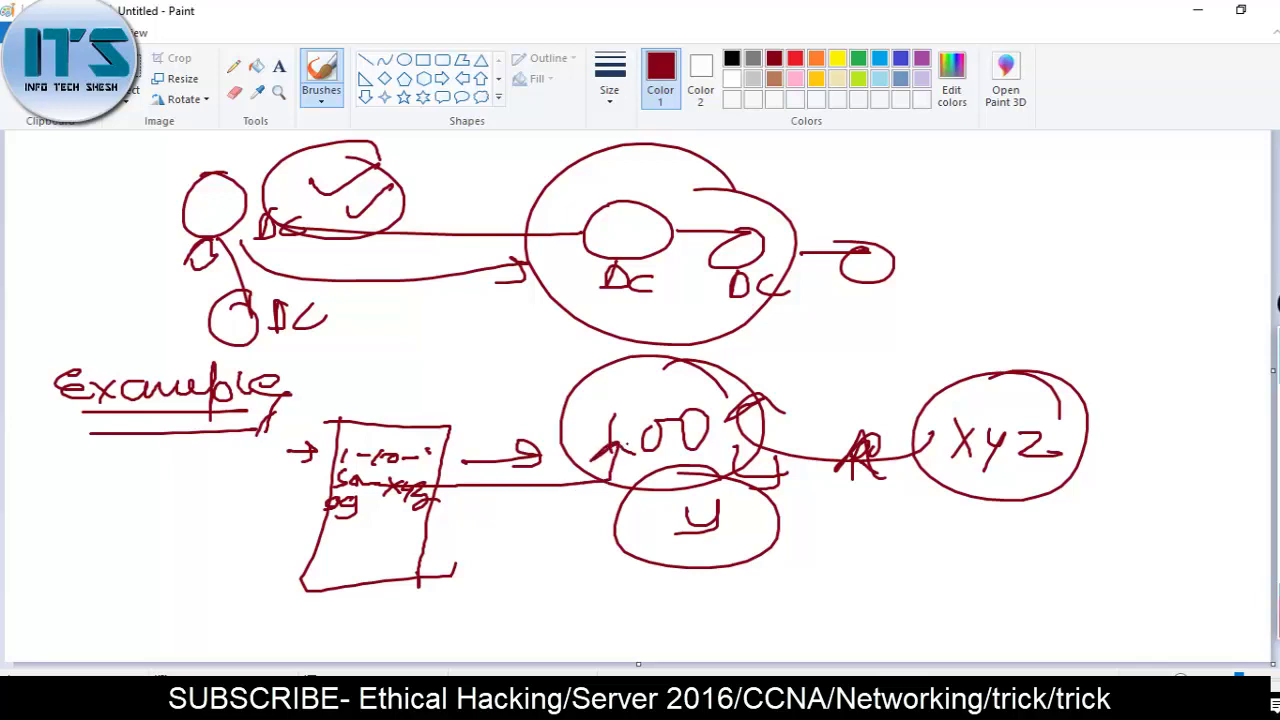
# - Circle the 100 again, draw an arrow to a circled "GC" below it, and sweep a large oval over the upper diagram
pyautogui.moveTo(660, 380); pyautogui.dragTo(690, 420)
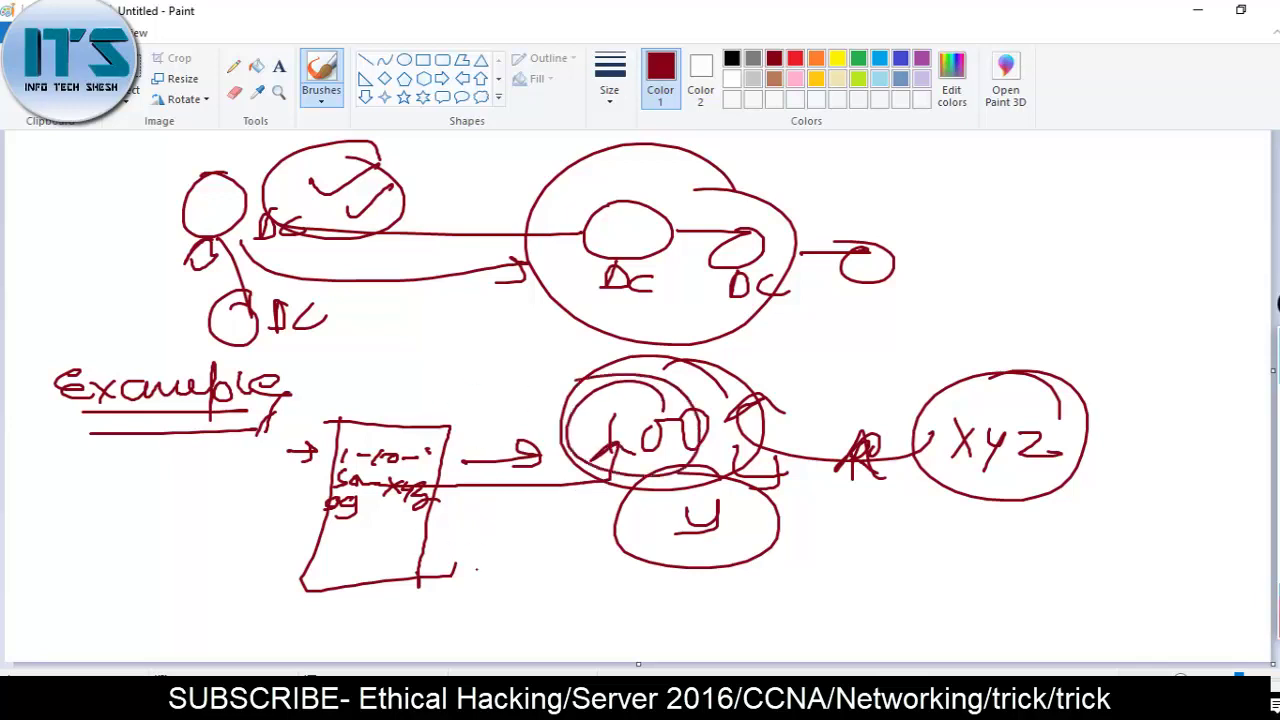
pyautogui.moveTo(476, 570)
pyautogui.mouseDown()
pyautogui.moveTo(522, 592)
pyautogui.moveTo(514, 608)
pyautogui.mouseUp()
pyautogui.moveTo(590, 578); pyautogui.dragTo(586, 612)
pyautogui.moveTo(628, 582); pyautogui.dragTo(624, 614)
pyautogui.moveTo(560, 546); pyautogui.dragTo(552, 542)
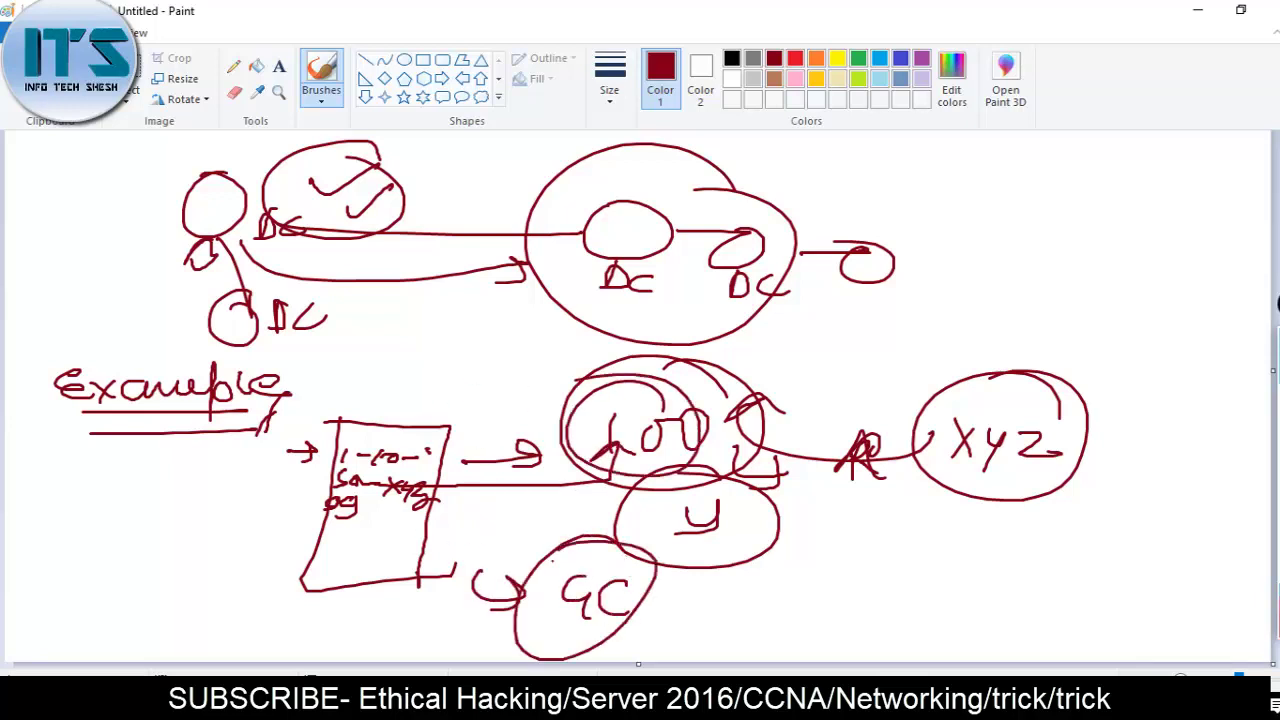
pyautogui.moveTo(890, 245)
pyautogui.mouseDown()
pyautogui.moveTo(664, 130)
pyautogui.moveTo(610, 485)
pyautogui.mouseUp()
pyautogui.moveTo(430, 196); pyautogui.dragTo(765, 400)
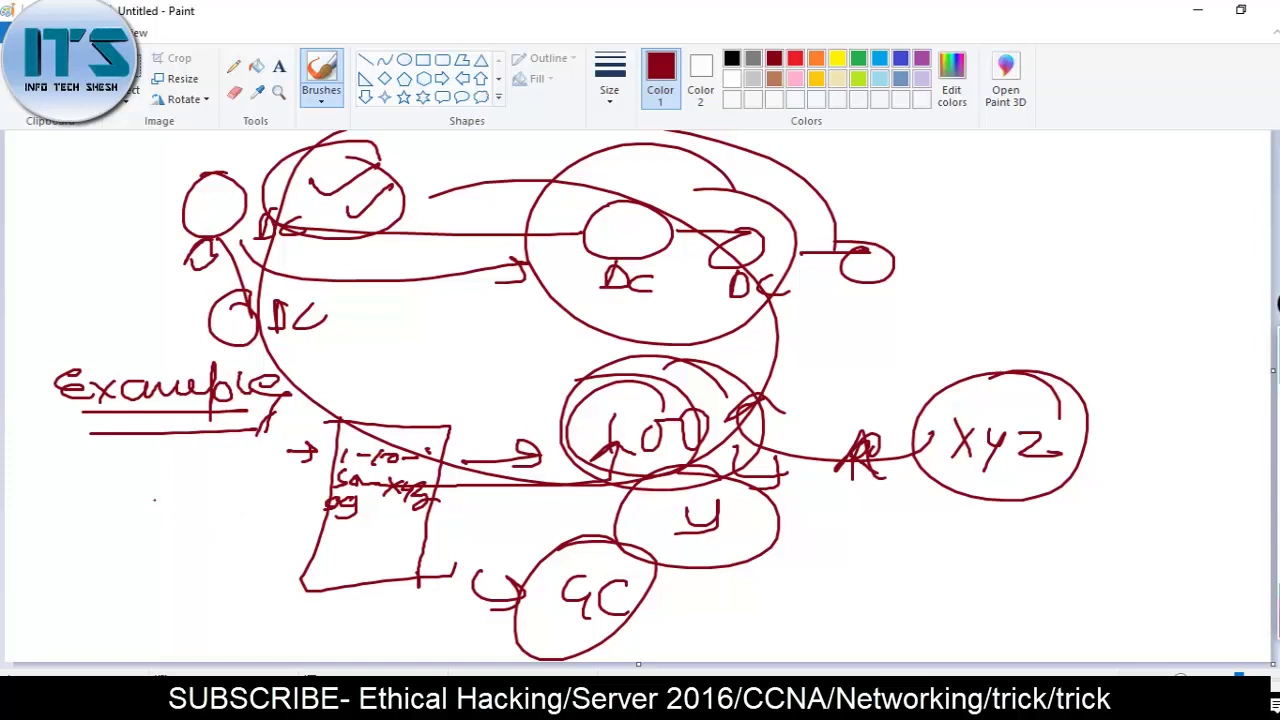
# - Write "Schema" and a double-underlined "Attributes" below the Example heading, with a small arrow and a curved bracket beside them
pyautogui.moveTo(80, 478)
pyautogui.mouseDown()
pyautogui.moveTo(112, 474)
pyautogui.moveTo(90, 496)
pyautogui.mouseUp()
pyautogui.moveTo(176, 494); pyautogui.dragTo(142, 516)
pyautogui.moveTo(200, 500)
pyautogui.mouseDown()
pyautogui.moveTo(188, 504)
pyautogui.moveTo(204, 516)
pyautogui.mouseUp()
pyautogui.moveTo(212, 488)
pyautogui.mouseDown()
pyautogui.moveTo(238, 514)
pyautogui.moveTo(352, 516)
pyautogui.mouseUp()
pyautogui.moveTo(155, 562)
pyautogui.mouseDown()
pyautogui.moveTo(135, 598)
pyautogui.moveTo(168, 594)
pyautogui.mouseUp()
pyautogui.moveTo(132, 584)
pyautogui.mouseDown()
pyautogui.moveTo(188, 576)
pyautogui.moveTo(196, 600)
pyautogui.moveTo(230, 590)
pyautogui.moveTo(224, 556)
pyautogui.mouseUp()
pyautogui.moveTo(238, 590)
pyautogui.mouseDown()
pyautogui.moveTo(330, 570)
pyautogui.moveTo(352, 590)
pyautogui.mouseUp()
pyautogui.moveTo(352, 564); pyautogui.dragTo(356, 576)
pyautogui.moveTo(192, 606); pyautogui.dragTo(330, 604)
pyautogui.moveTo(344, 604); pyautogui.dragTo(198, 632)
pyautogui.moveTo(165, 466)
pyautogui.mouseDown()
pyautogui.moveTo(88, 596)
pyautogui.moveTo(198, 630)
pyautogui.mouseUp()
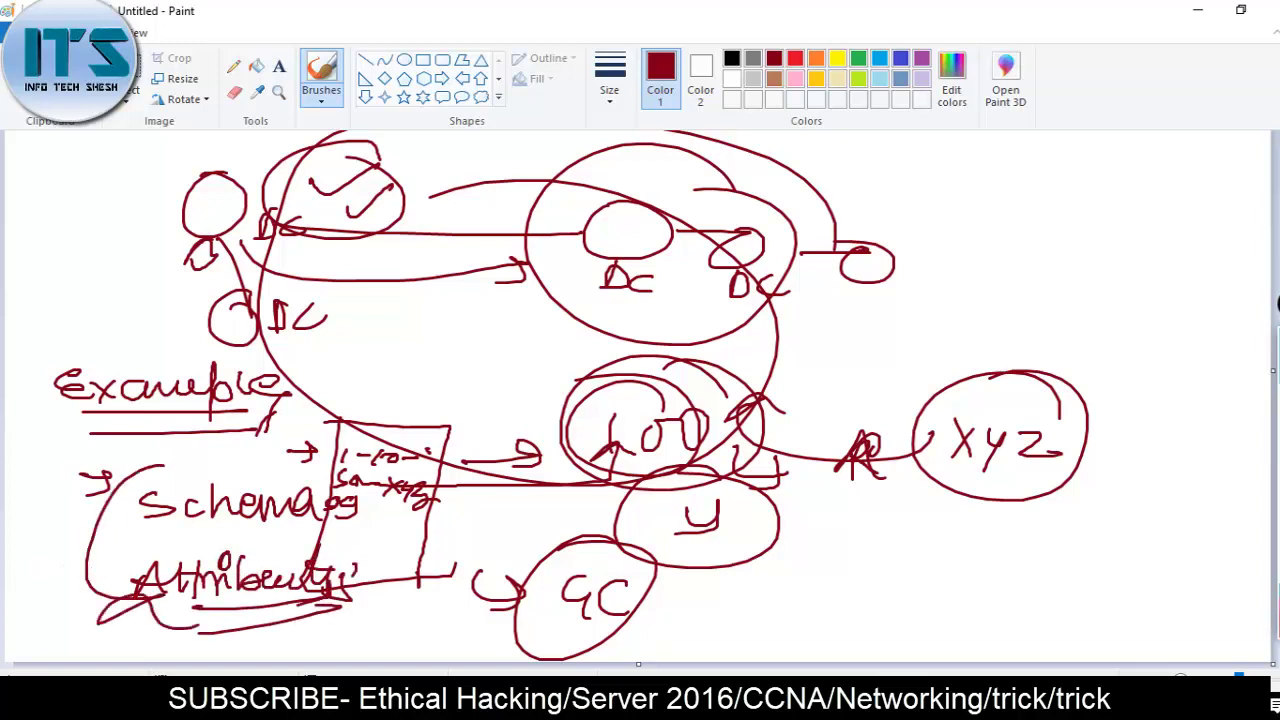
# - Write a circled and underlined "Index" beside Attributes, with an arrow running from it across the page-like rectangle
pyautogui.moveTo(32, 562); pyautogui.dragTo(36, 592)
pyautogui.moveTo(44, 584)
pyautogui.mouseDown()
pyautogui.moveTo(98, 580)
pyautogui.moveTo(154, 552)
pyautogui.mouseUp()
pyautogui.moveTo(130, 538); pyautogui.dragTo(176, 562)
pyautogui.moveTo(166, 500)
pyautogui.mouseDown()
pyautogui.moveTo(100, 612)
pyautogui.moveTo(190, 560)
pyautogui.mouseUp()
pyautogui.moveTo(200, 515)
pyautogui.mouseDown()
pyautogui.moveTo(500, 430)
pyautogui.moveTo(462, 466)
pyautogui.mouseUp()
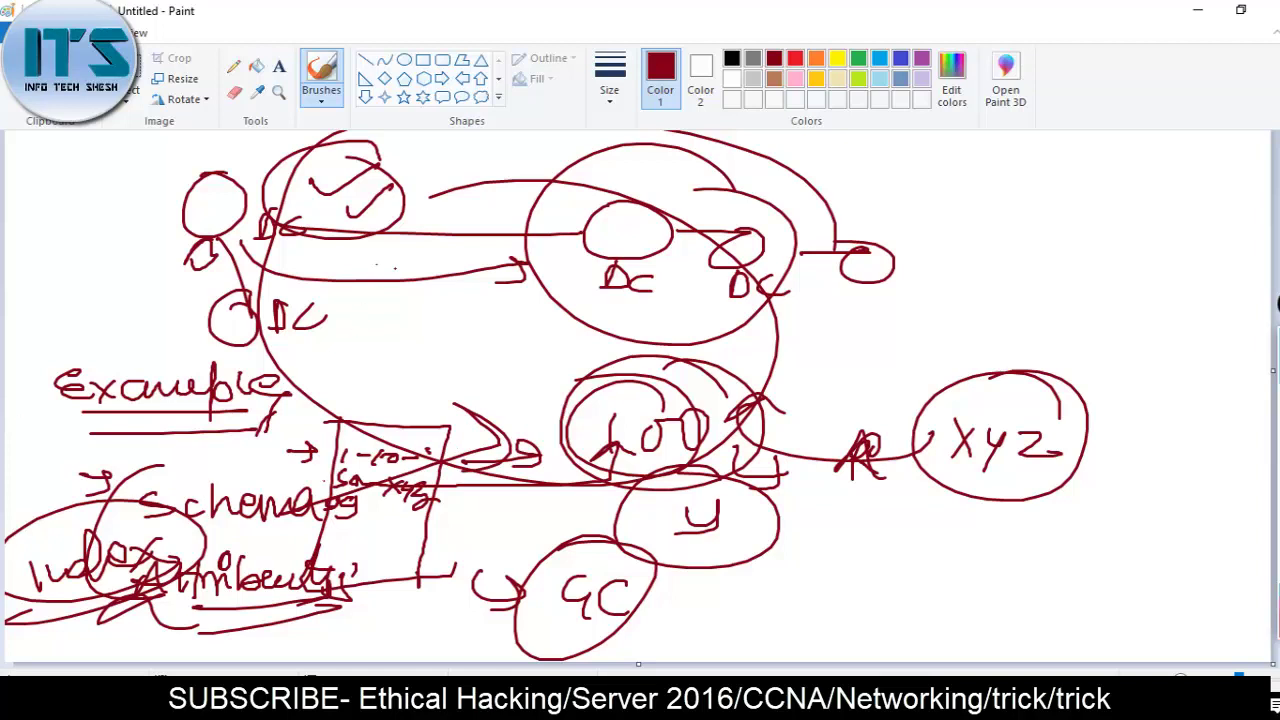
# - Clear the entire drawing from the canvas
pyautogui.hotkey('ctrl', 'a')
pyautogui.press('Delete')
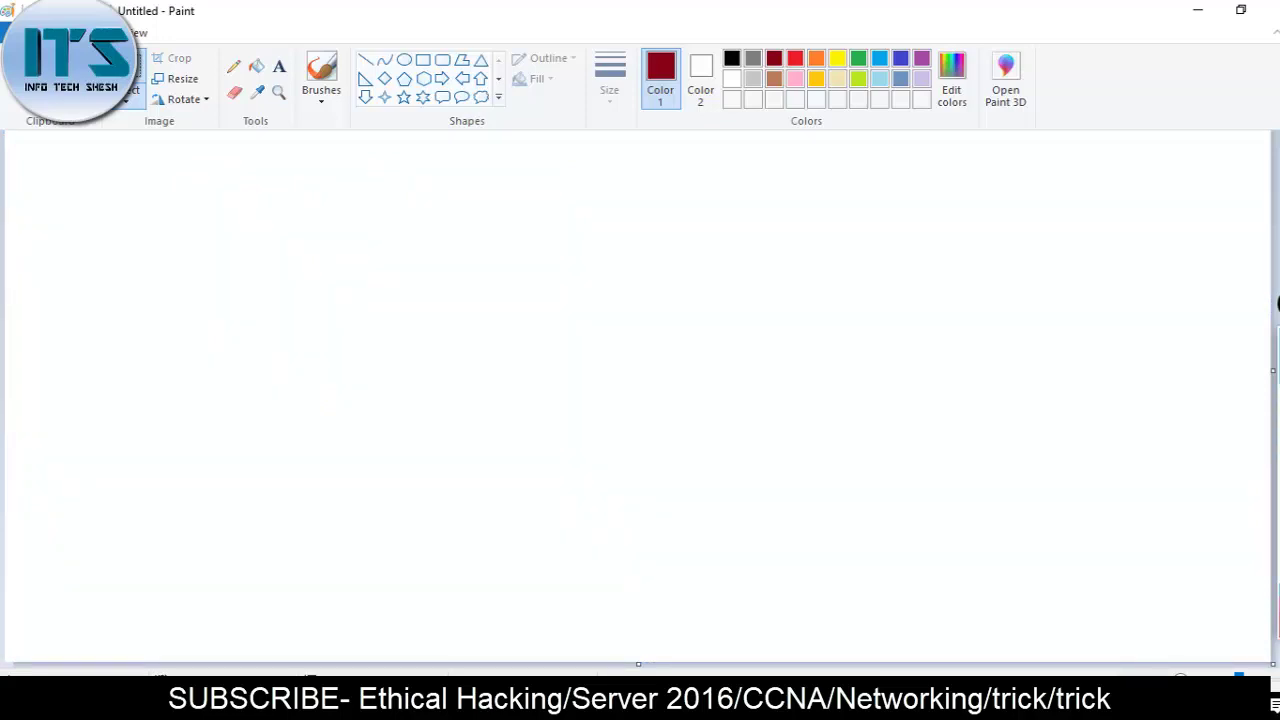
# - Switch to VMware Workstation and power on the Windows Server 2016 virtual machine
pyautogui.hotkey('alt', 'Tab')
pyautogui.click(118, 133)
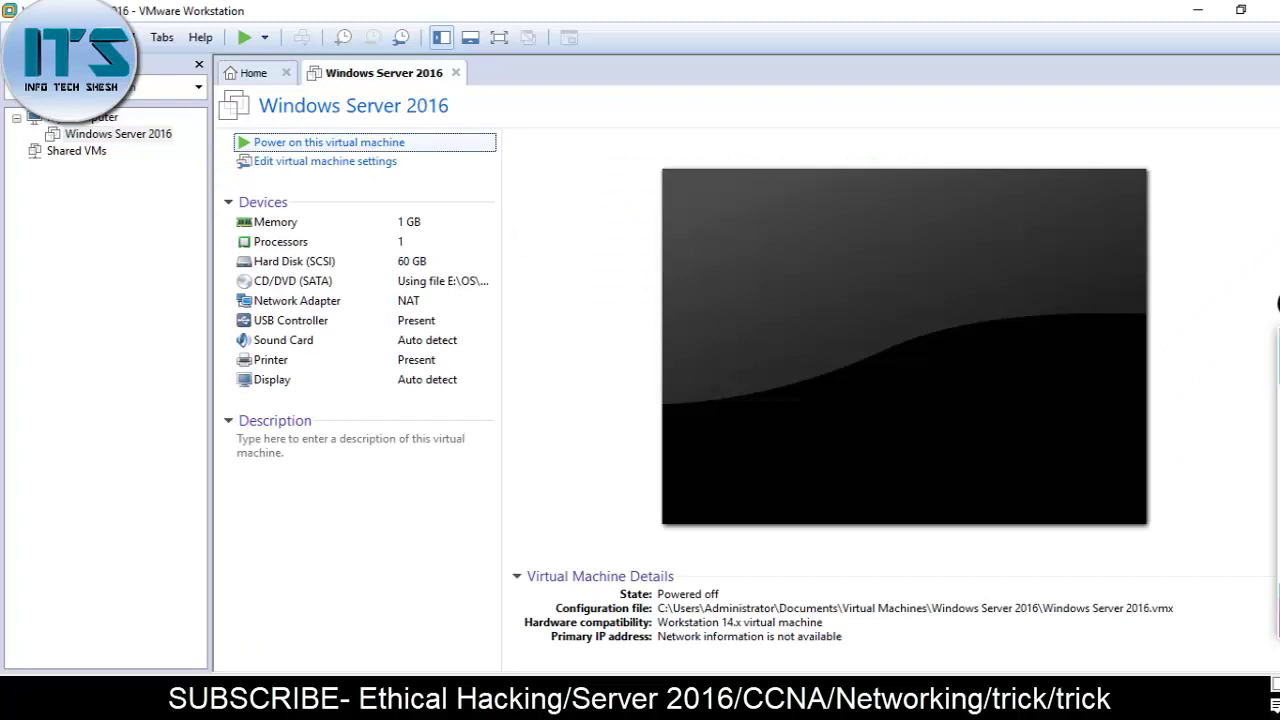
pyautogui.click(329, 142)
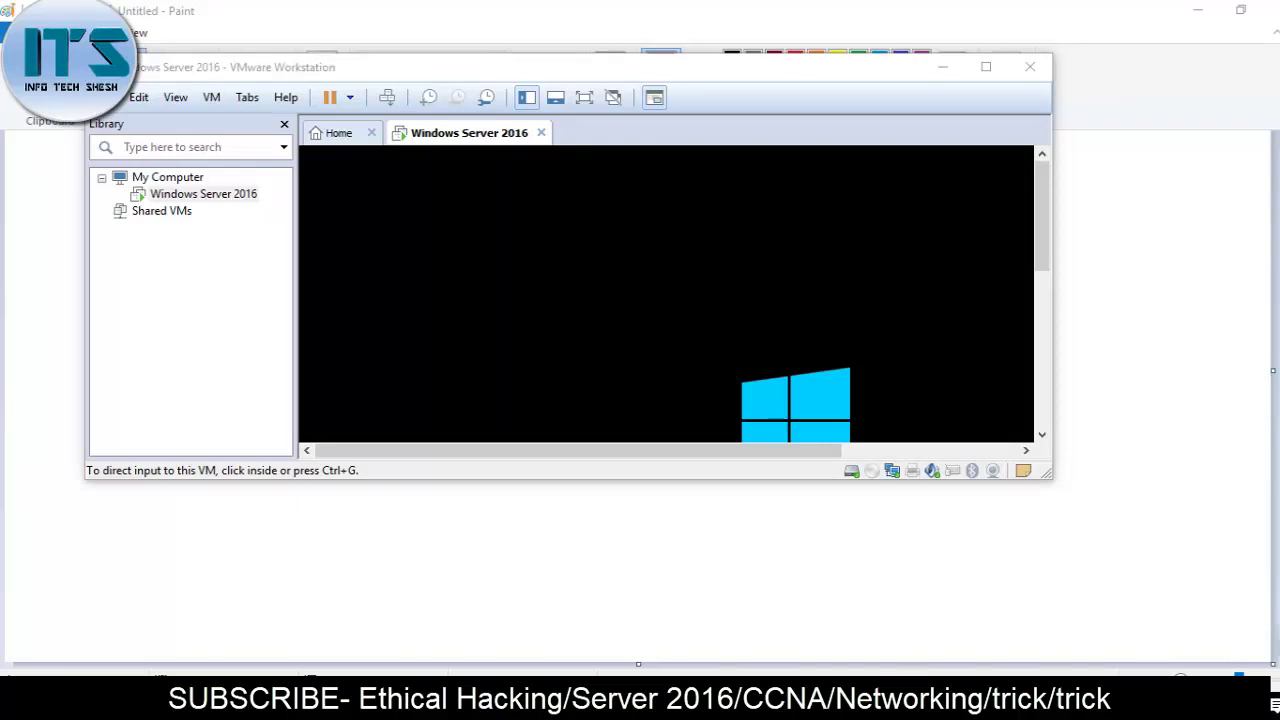
# - Enlarge the VMware window, view the booting virtual machine full screen, and return to Paint
pyautogui.moveTo(1051, 477); pyautogui.dragTo(1106, 661)
pyautogui.click(584, 97)
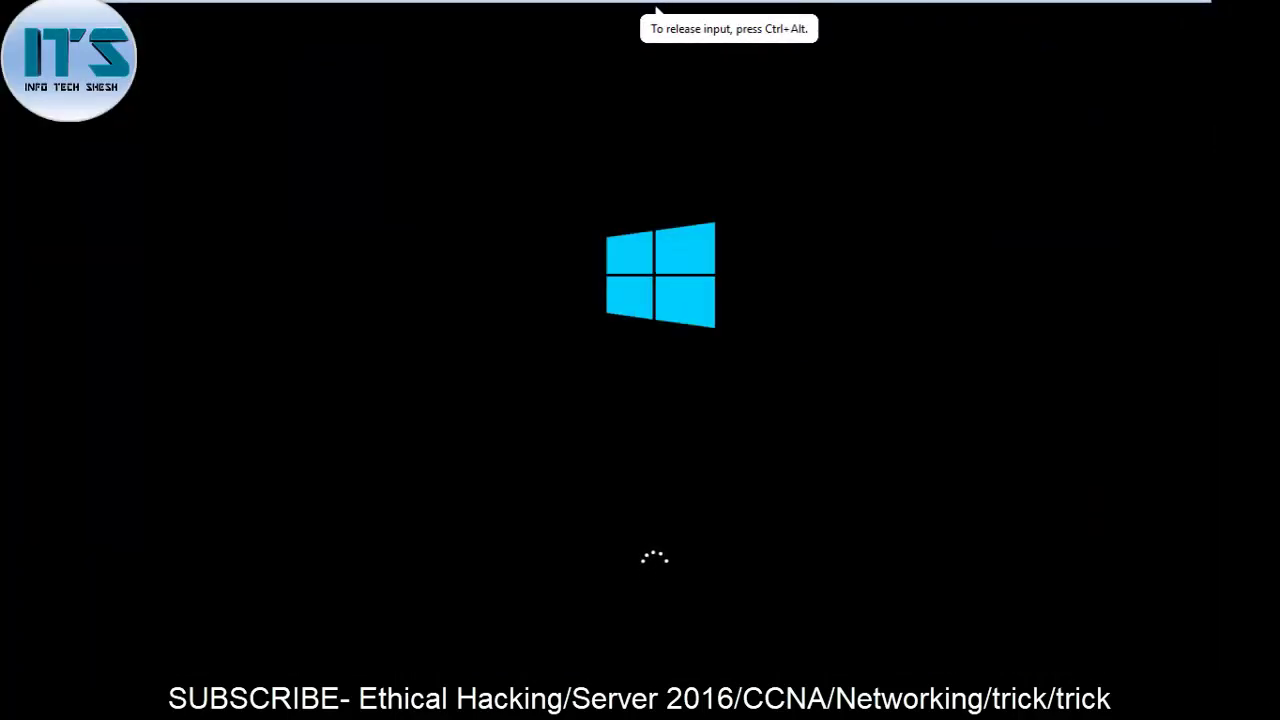
pyautogui.hotkey('ctrl', 'alt')
pyautogui.moveTo(656, 8)
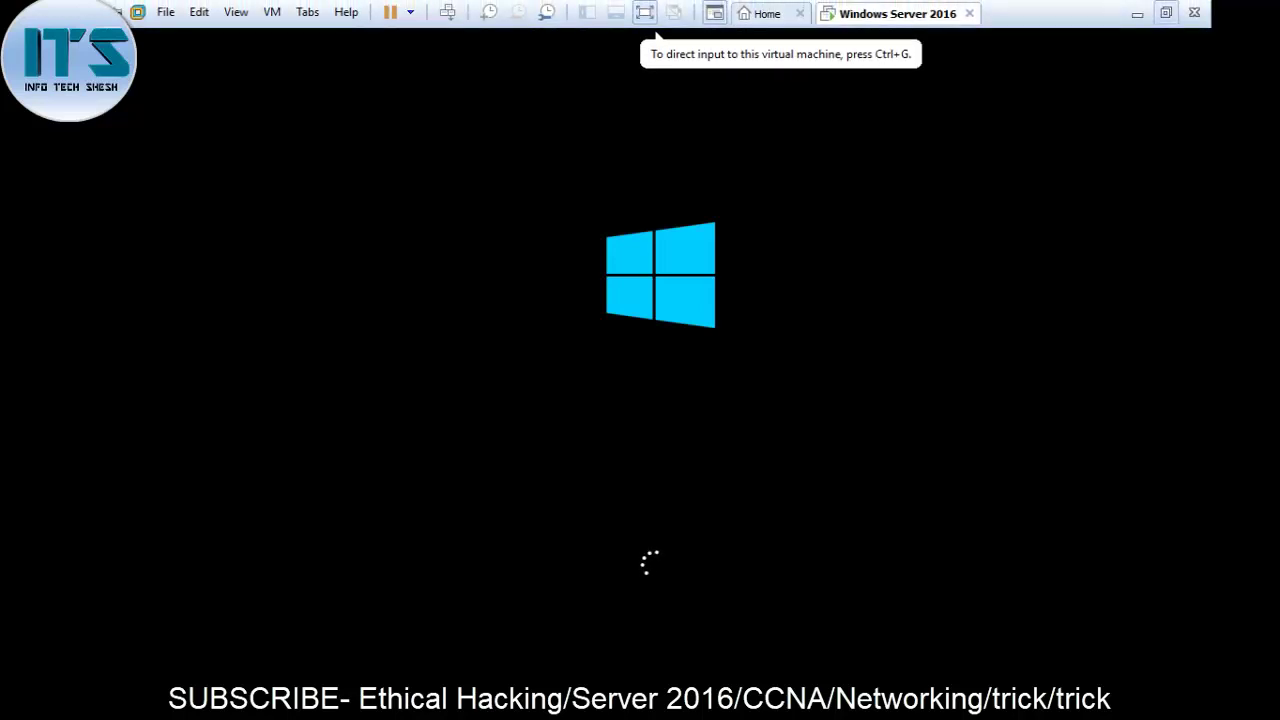
pyautogui.click(1166, 12)
pyautogui.click(999, 66)
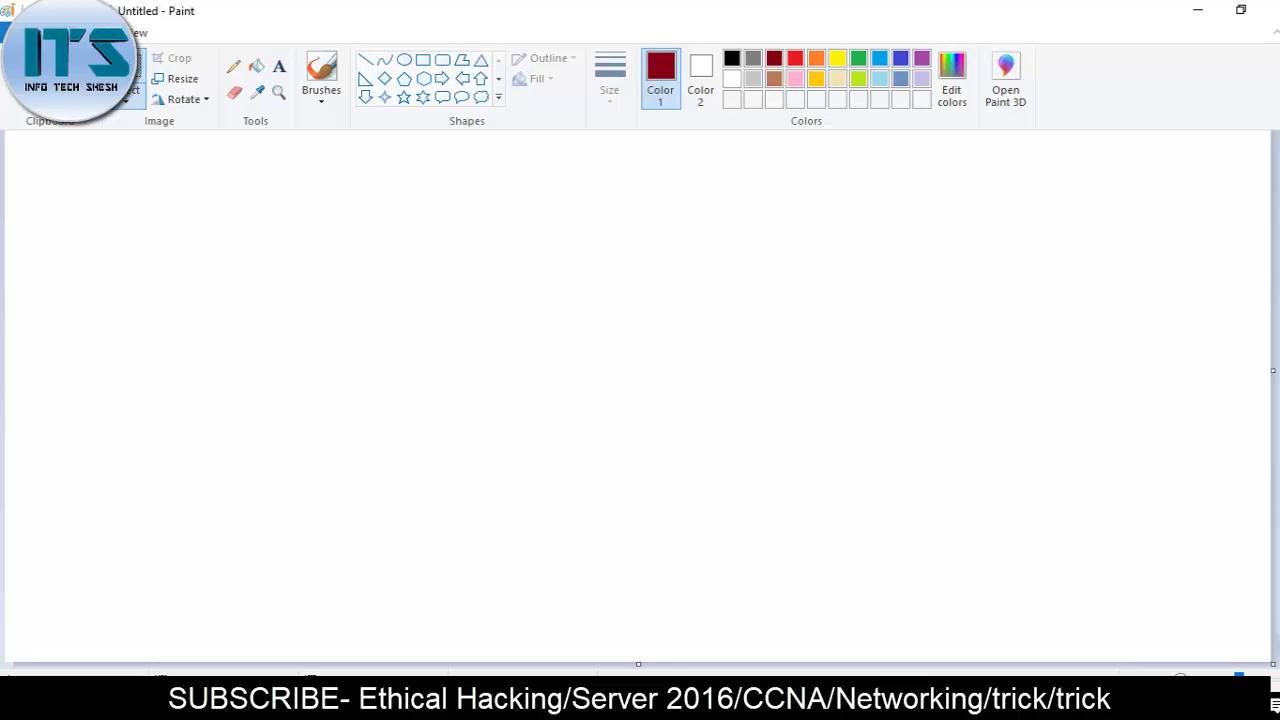
# - Brush a dark red circle near the canvas's upper-left corner and label it "DC" in green with a double underline
pyautogui.moveTo(158, 170)
pyautogui.mouseDown()
pyautogui.moveTo(122, 173)
pyautogui.moveTo(162, 193)
pyautogui.moveTo(131, 163)
pyautogui.mouseUp()
pyautogui.click(321, 75)
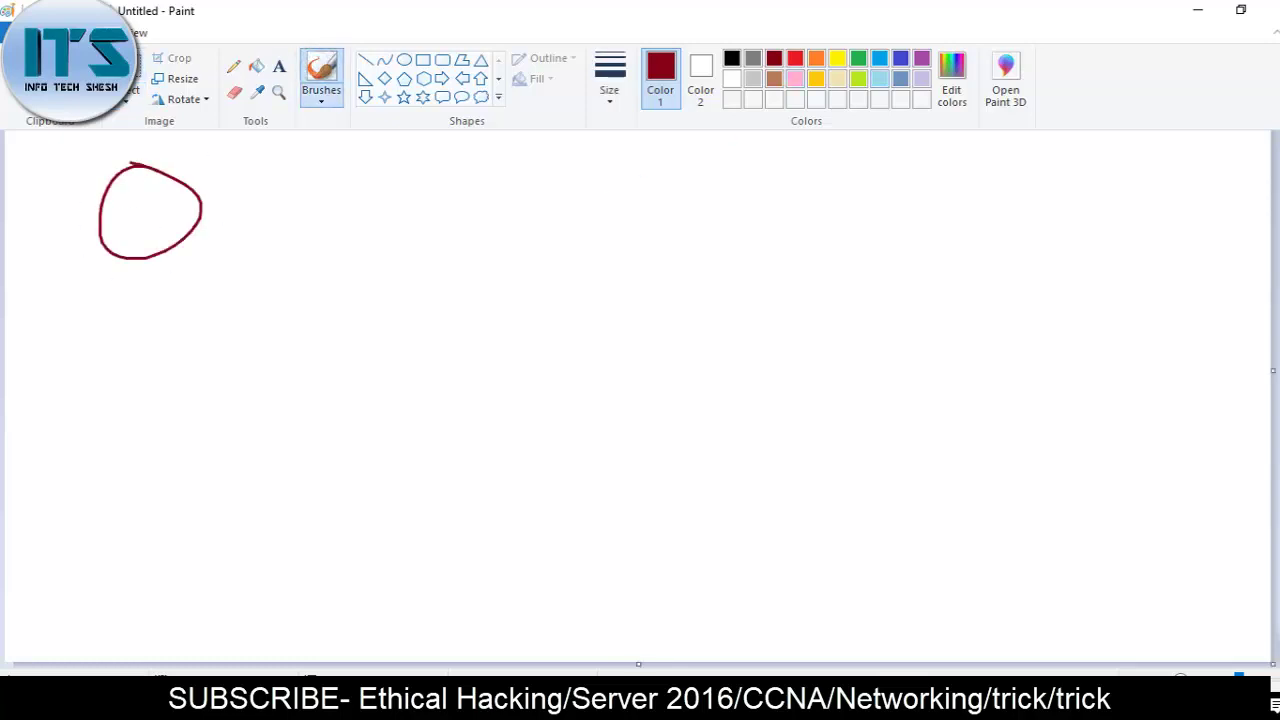
pyautogui.click(858, 57)
pyautogui.moveTo(219, 192)
pyautogui.mouseDown()
pyautogui.moveTo(230, 206)
pyautogui.moveTo(268, 206)
pyautogui.mouseUp()
pyautogui.moveTo(198, 230); pyautogui.dragTo(262, 222)
pyautogui.moveTo(186, 242); pyautogui.dragTo(252, 234)
# - Write "Index" in green below the DC circle, with an arrow to a circled, double-underlined "GC"
pyautogui.moveTo(128, 288)
pyautogui.mouseDown()
pyautogui.moveTo(129, 314)
pyautogui.moveTo(162, 314)
pyautogui.mouseUp()
pyautogui.moveTo(186, 300)
pyautogui.mouseDown()
pyautogui.moveTo(170, 312)
pyautogui.moveTo(202, 314)
pyautogui.mouseUp()
pyautogui.moveTo(206, 304); pyautogui.dragTo(232, 316)
pyautogui.moveTo(236, 298); pyautogui.dragTo(254, 314)
pyautogui.moveTo(250, 296)
pyautogui.mouseDown()
pyautogui.moveTo(240, 314)
pyautogui.moveTo(316, 304)
pyautogui.moveTo(298, 314)
pyautogui.mouseUp()
pyautogui.moveTo(342, 288)
pyautogui.mouseDown()
pyautogui.moveTo(336, 306)
pyautogui.moveTo(356, 316)
pyautogui.mouseUp()
pyautogui.moveTo(390, 296); pyautogui.dragTo(394, 312)
pyautogui.moveTo(318, 327); pyautogui.dragTo(388, 321)
pyautogui.moveTo(324, 337); pyautogui.dragTo(382, 331)
pyautogui.moveTo(400, 276); pyautogui.dragTo(410, 282)
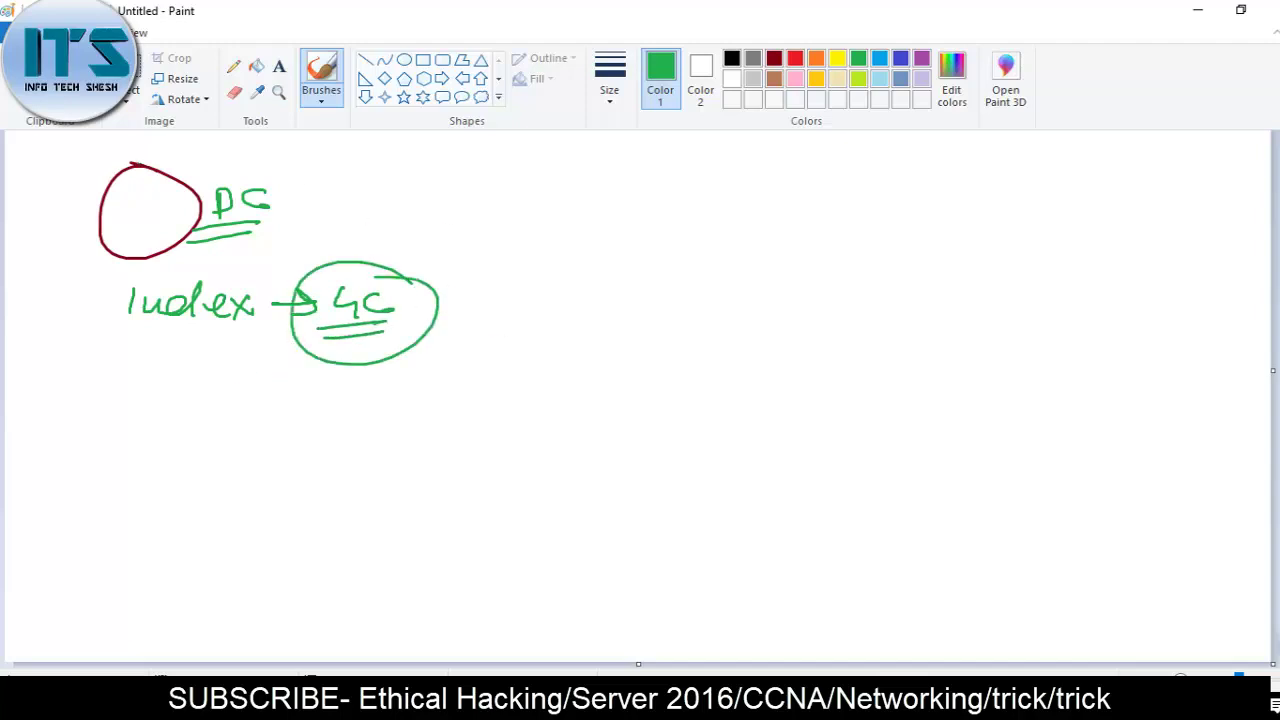
# - Write a circled "GC" with an arrow beside the DC label, leading to a circled "AD"
pyautogui.moveTo(400, 194)
pyautogui.mouseDown()
pyautogui.moveTo(382, 200)
pyautogui.moveTo(400, 230)
pyautogui.mouseUp()
pyautogui.moveTo(430, 196); pyautogui.dragTo(432, 220)
pyautogui.moveTo(446, 208)
pyautogui.mouseDown()
pyautogui.moveTo(478, 206)
pyautogui.moveTo(425, 254)
pyautogui.moveTo(430, 176)
pyautogui.mouseUp()
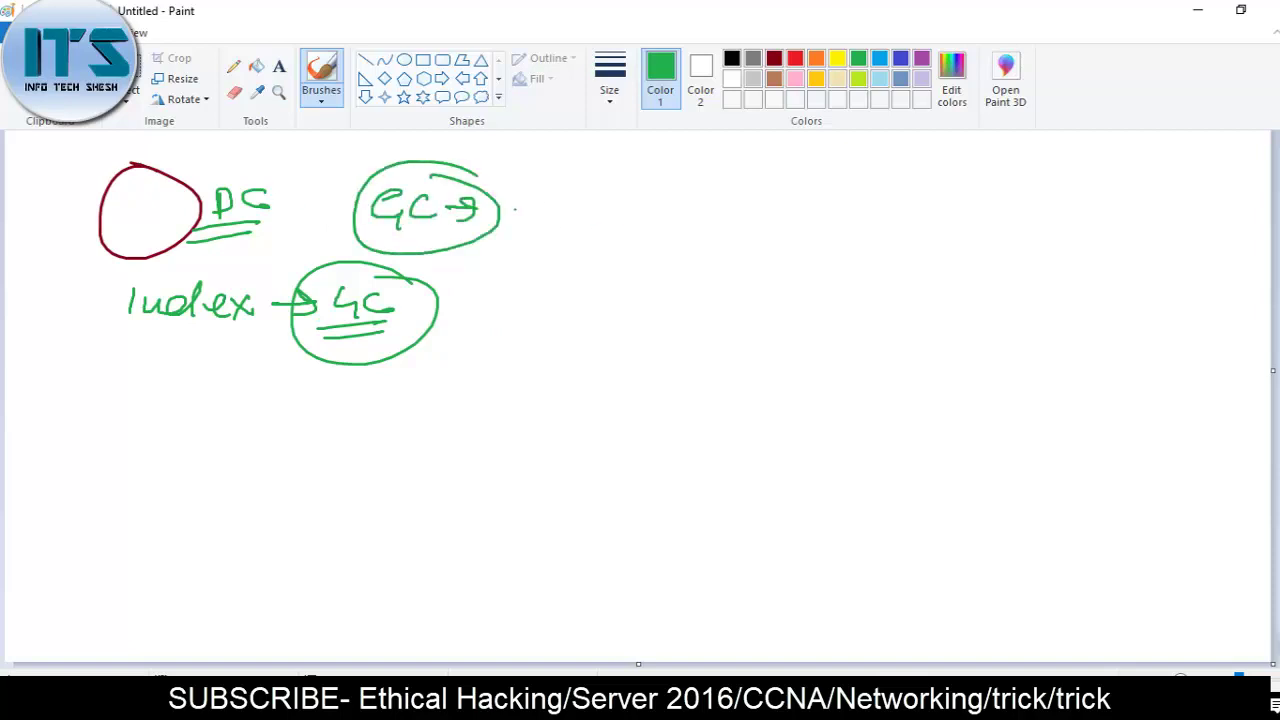
pyautogui.moveTo(538, 218)
pyautogui.mouseDown()
pyautogui.moveTo(552, 190)
pyautogui.moveTo(566, 216)
pyautogui.mouseUp()
pyautogui.moveTo(544, 206); pyautogui.dragTo(562, 206)
pyautogui.moveTo(578, 192); pyautogui.dragTo(582, 220)
pyautogui.moveTo(604, 172)
pyautogui.mouseDown()
pyautogui.moveTo(556, 168)
pyautogui.moveTo(606, 174)
pyautogui.mouseUp()
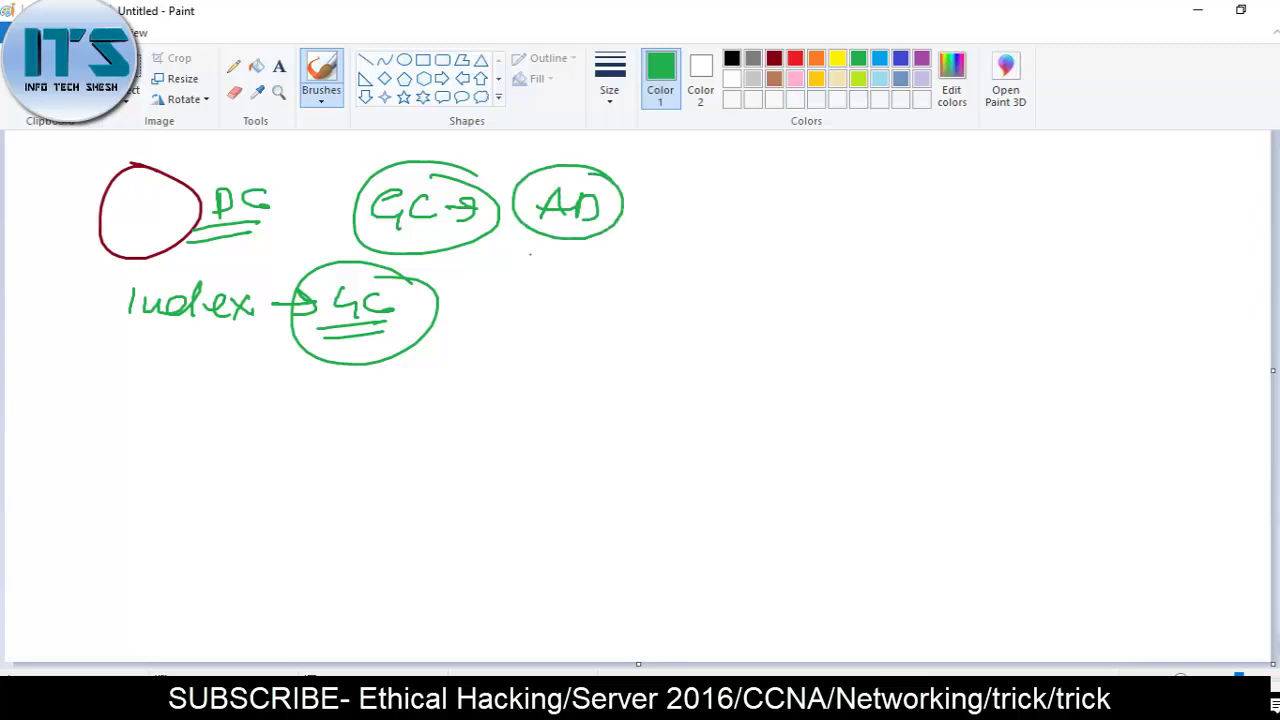
# - Write "Proper" below the circled AD, underline it and draw an oval around it
pyautogui.moveTo(512, 256)
pyautogui.mouseDown()
pyautogui.moveTo(506, 290)
pyautogui.moveTo(512, 268)
pyautogui.mouseUp()
pyautogui.moveTo(540, 268)
pyautogui.mouseDown()
pyautogui.moveTo(532, 284)
pyautogui.moveTo(597, 255)
pyautogui.moveTo(570, 302)
pyautogui.mouseUp()
pyautogui.moveTo(566, 282)
pyautogui.mouseDown()
pyautogui.moveTo(592, 280)
pyautogui.moveTo(556, 258)
pyautogui.moveTo(550, 272)
pyautogui.mouseUp()
pyautogui.moveTo(544, 266); pyautogui.dragTo(642, 288)
pyautogui.moveTo(558, 292); pyautogui.dragTo(652, 292)
pyautogui.moveTo(600, 230)
pyautogui.mouseDown()
pyautogui.moveTo(628, 316)
pyautogui.moveTo(648, 252)
pyautogui.mouseUp()
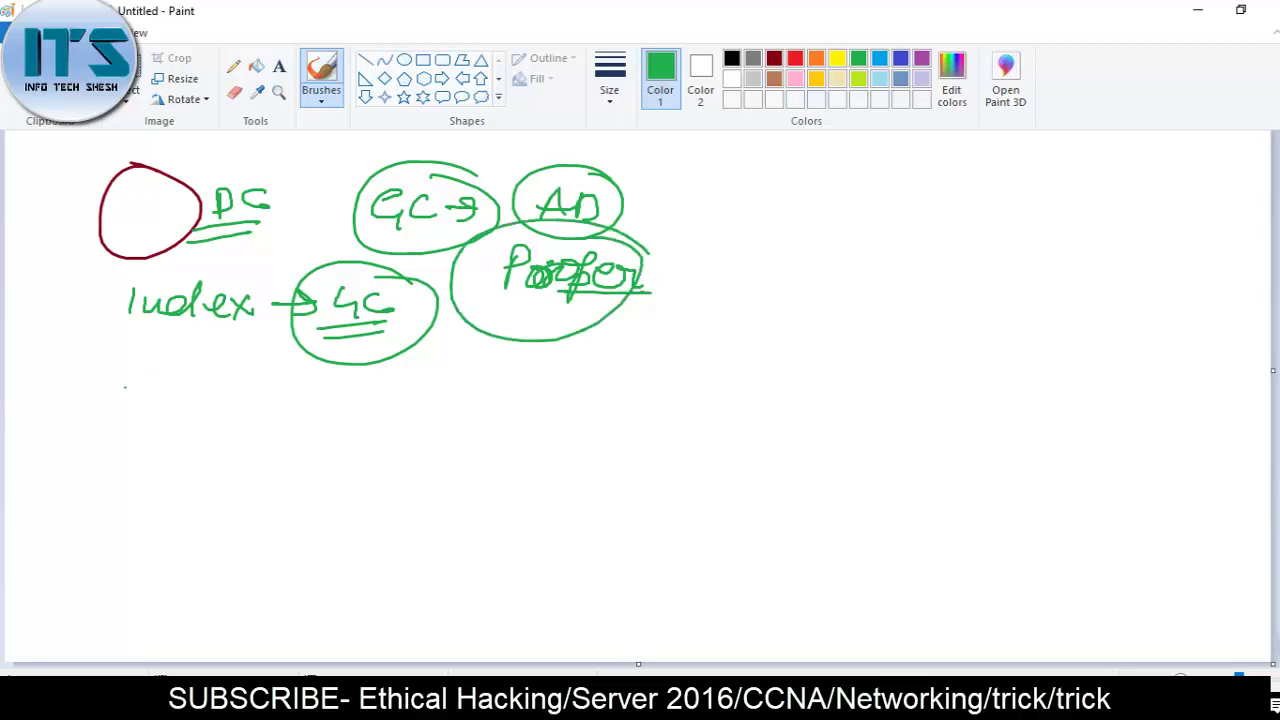
# - Draw a circled "DC" below the Index line, with an arrow to a circled "GC"
pyautogui.moveTo(120, 377); pyautogui.dragTo(120, 405)
pyautogui.moveTo(118, 378)
pyautogui.mouseDown()
pyautogui.moveTo(122, 404)
pyautogui.moveTo(184, 400)
pyautogui.mouseUp()
pyautogui.moveTo(186, 352); pyautogui.dragTo(130, 356)
pyautogui.moveTo(208, 406); pyautogui.dragTo(268, 408)
pyautogui.moveTo(266, 408); pyautogui.dragTo(230, 432)
pyautogui.moveTo(300, 390); pyautogui.dragTo(292, 418)
pyautogui.moveTo(292, 410); pyautogui.dragTo(318, 408)
pyautogui.moveTo(344, 396)
pyautogui.mouseDown()
pyautogui.moveTo(322, 420)
pyautogui.moveTo(354, 422)
pyautogui.mouseUp()
pyautogui.moveTo(330, 372); pyautogui.dragTo(250, 380)
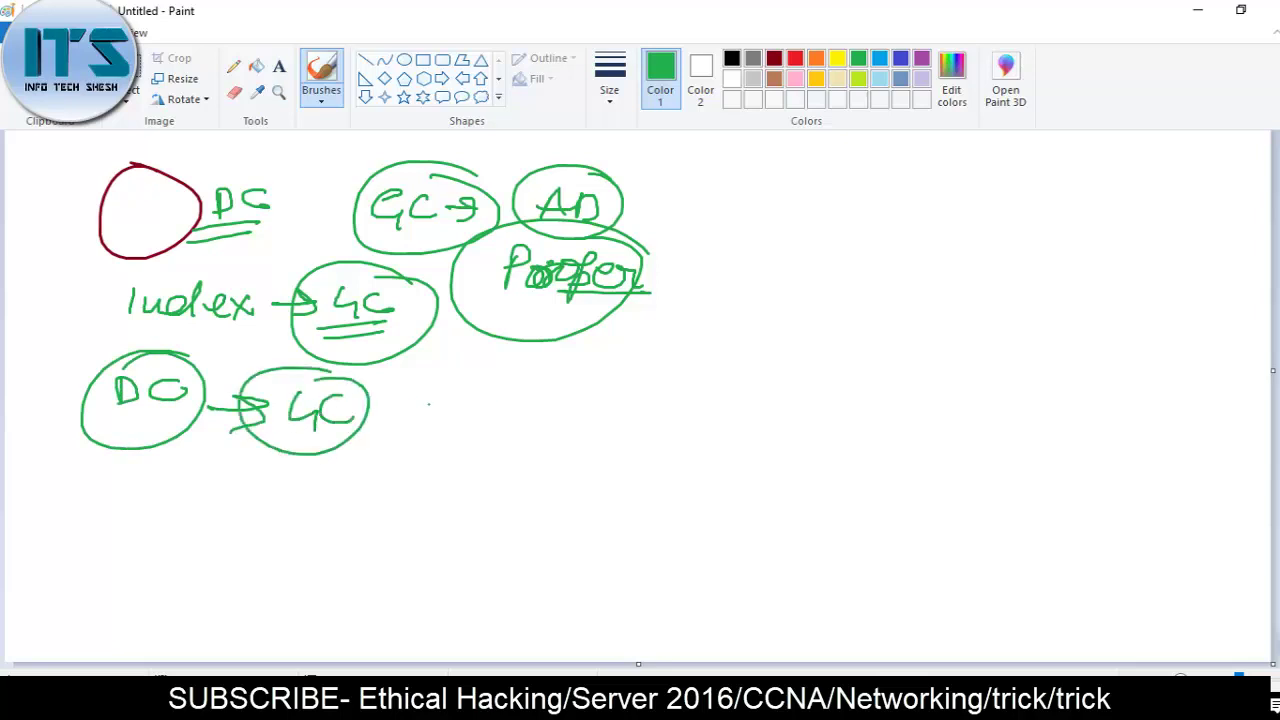
# - Draw a circled arrow beside the lower GC and extend a long arrow from it up to "Proper"
pyautogui.moveTo(390, 400)
pyautogui.mouseDown()
pyautogui.moveTo(438, 392)
pyautogui.moveTo(414, 410)
pyautogui.mouseUp()
pyautogui.moveTo(448, 372)
pyautogui.mouseDown()
pyautogui.moveTo(392, 376)
pyautogui.moveTo(462, 420)
pyautogui.moveTo(520, 294)
pyautogui.mouseUp()
pyautogui.moveTo(520, 294); pyautogui.dragTo(538, 326)
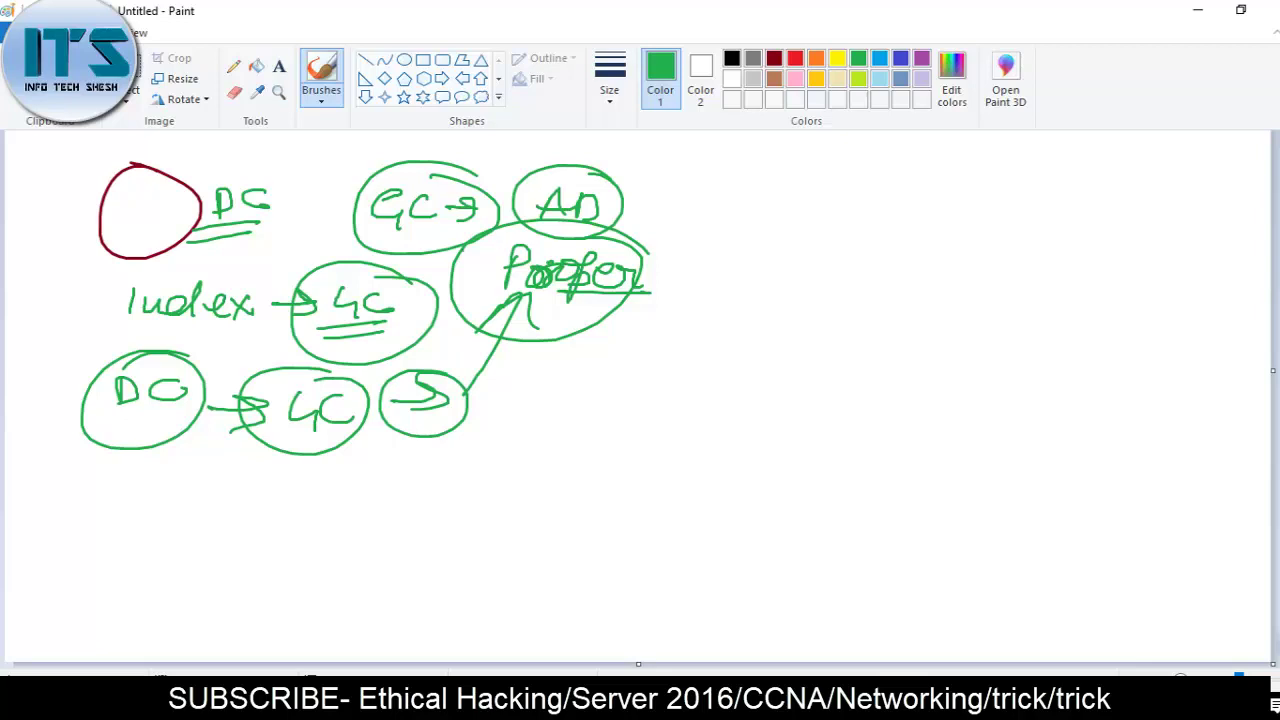
# - Write a circled, underlined "LDAP" at the canvas's upper right, with an arrow and a question-mark shape beside it
pyautogui.moveTo(795, 178); pyautogui.dragTo(812, 213)
pyautogui.moveTo(830, 188); pyautogui.dragTo(832, 212)
pyautogui.moveTo(878, 215)
pyautogui.mouseDown()
pyautogui.moveTo(927, 183)
pyautogui.moveTo(928, 195)
pyautogui.moveTo(770, 230)
pyautogui.moveTo(1052, 245)
pyautogui.mouseUp()
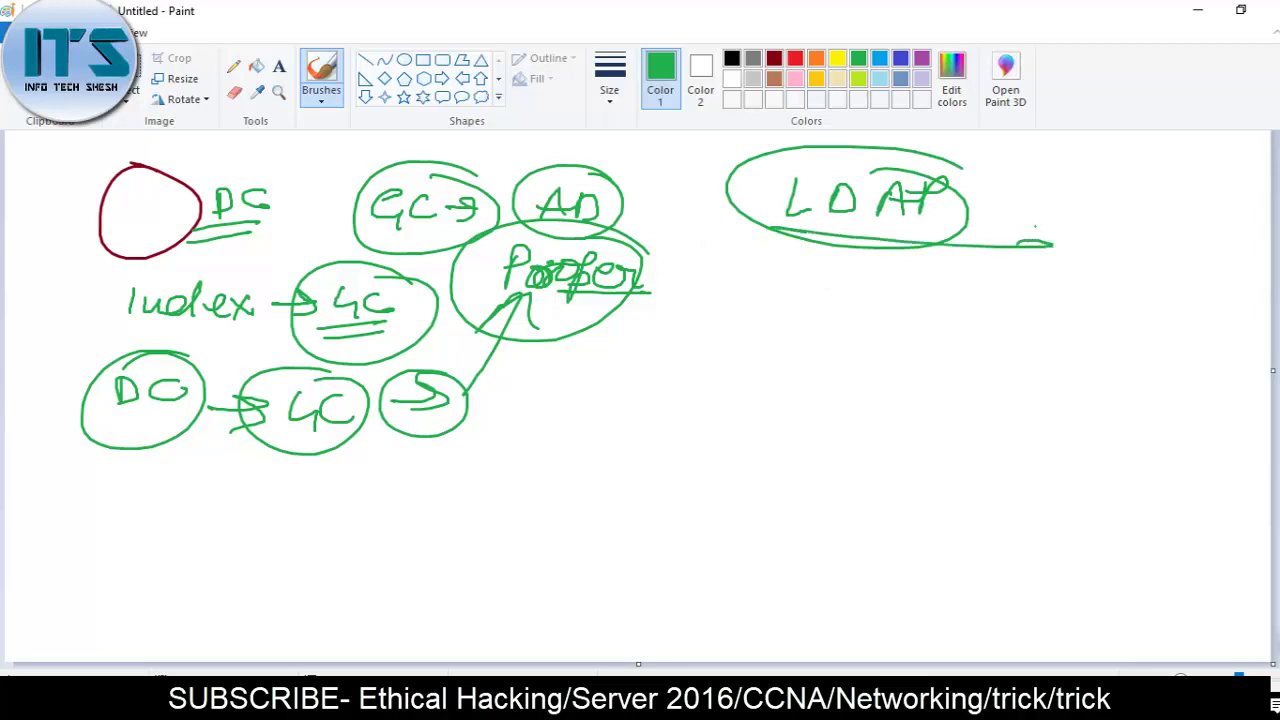
pyautogui.moveTo(1010, 207); pyautogui.dragTo(1058, 210)
pyautogui.moveTo(1046, 216); pyautogui.dragTo(1020, 240)
pyautogui.click(1054, 190)
pyautogui.moveTo(1053, 187); pyautogui.dragTo(1042, 217)
# - Draw a downward arrow below LDAP, and a magnifier shape with an arrow pointing at it below "Proper"
pyautogui.moveTo(792, 255); pyautogui.dragTo(784, 316)
pyautogui.moveTo(755, 278); pyautogui.dragTo(814, 278)
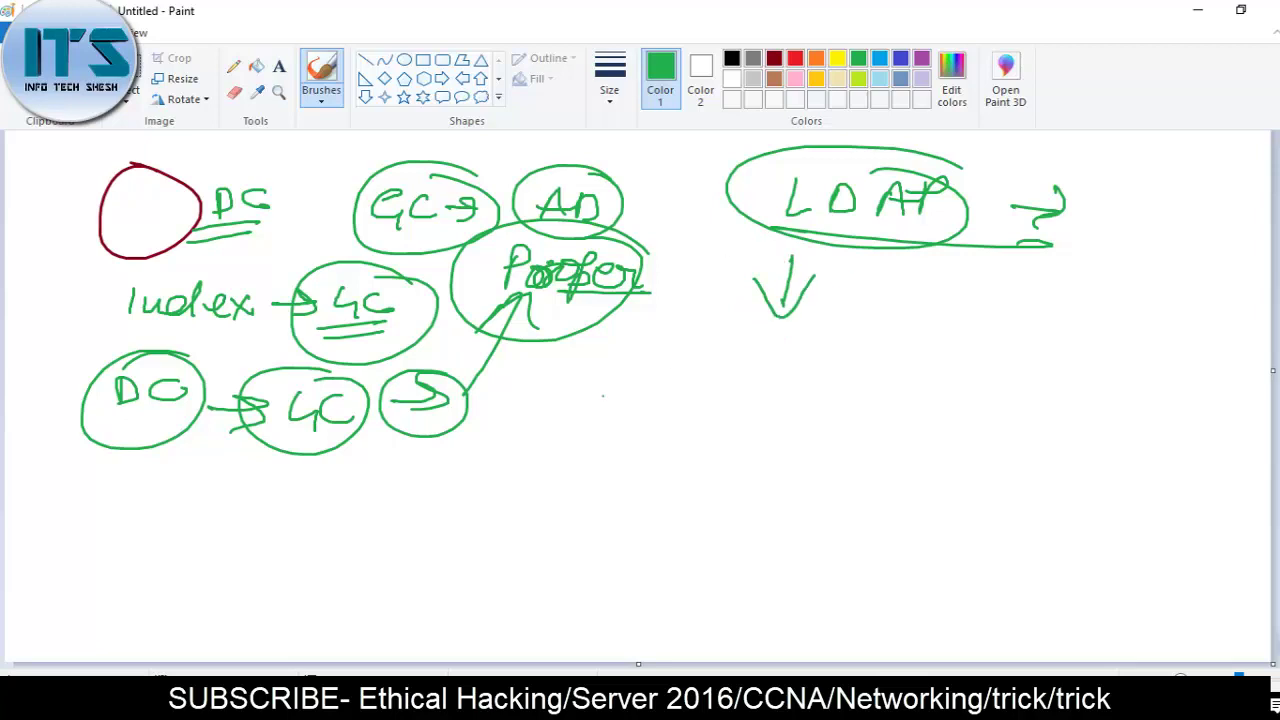
pyautogui.moveTo(596, 376)
pyautogui.mouseDown()
pyautogui.moveTo(610, 396)
pyautogui.moveTo(530, 474)
pyautogui.mouseUp()
pyautogui.moveTo(612, 400)
pyautogui.mouseDown()
pyautogui.moveTo(702, 398)
pyautogui.moveTo(652, 410)
pyautogui.mouseUp()
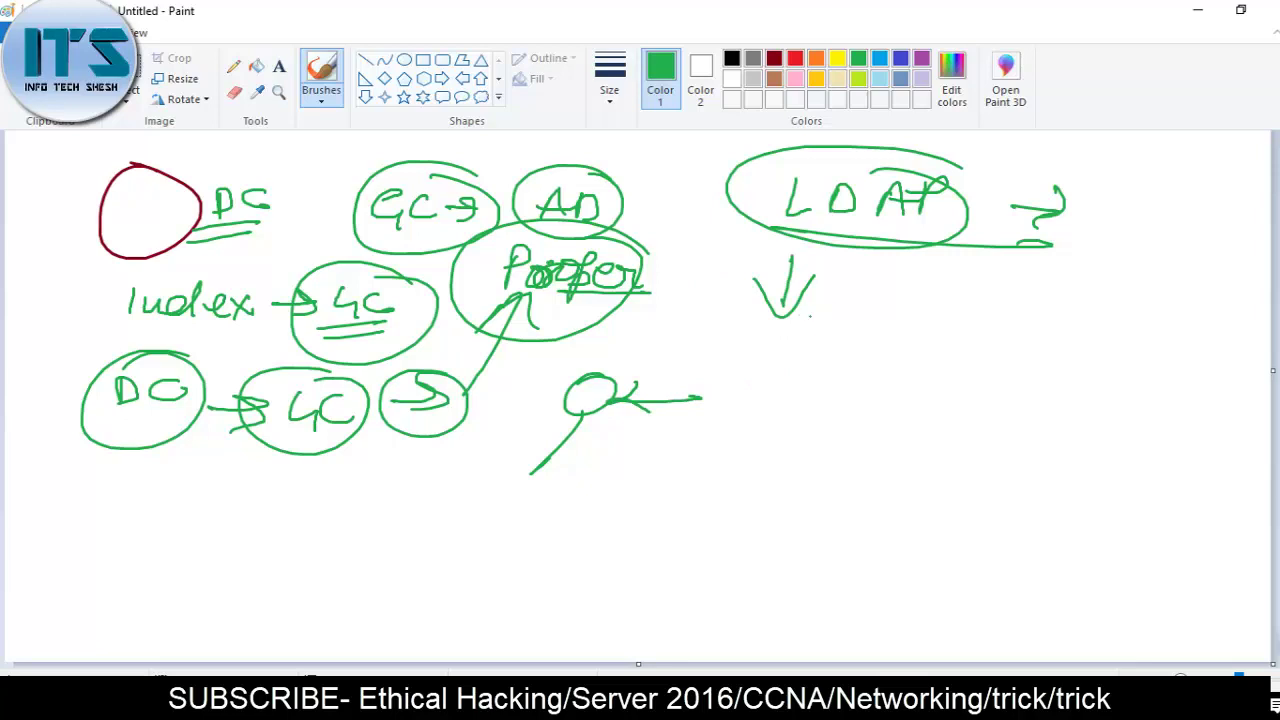
# - Draw a bent arrow from below LDAP to a circled "GC", with a small circle and a curved arrow back up to LDAP
pyautogui.moveTo(809, 295)
pyautogui.mouseDown()
pyautogui.moveTo(904, 300)
pyautogui.moveTo(898, 345)
pyautogui.mouseUp()
pyautogui.moveTo(881, 331)
pyautogui.mouseDown()
pyautogui.moveTo(885, 344)
pyautogui.moveTo(922, 333)
pyautogui.mouseUp()
pyautogui.moveTo(946, 313)
pyautogui.mouseDown()
pyautogui.moveTo(930, 329)
pyautogui.moveTo(944, 314)
pyautogui.mouseUp()
pyautogui.moveTo(904, 368)
pyautogui.mouseDown()
pyautogui.moveTo(884, 388)
pyautogui.moveTo(910, 384)
pyautogui.mouseUp()
pyautogui.moveTo(948, 372); pyautogui.dragTo(930, 392)
pyautogui.moveTo(960, 350); pyautogui.dragTo(962, 264)
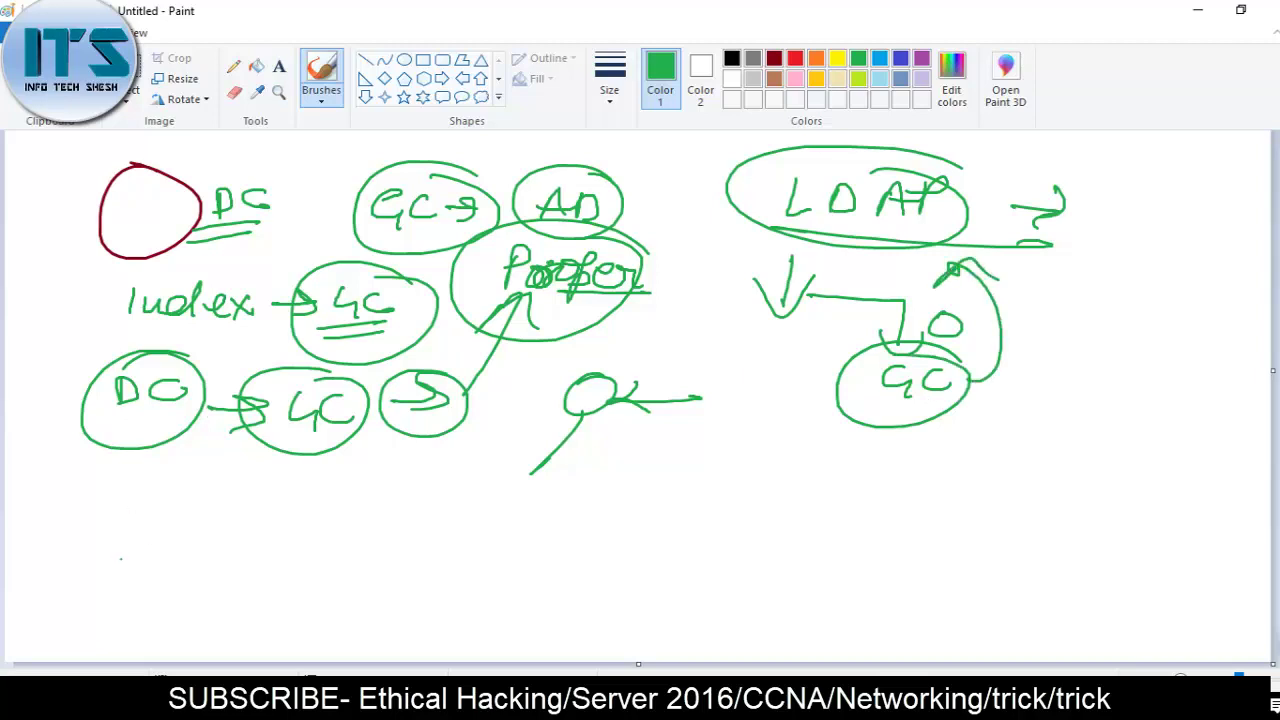
# - Draw three dark red circles around the magnifier shape and connect them with lines into a triangle
pyautogui.click(774, 58)
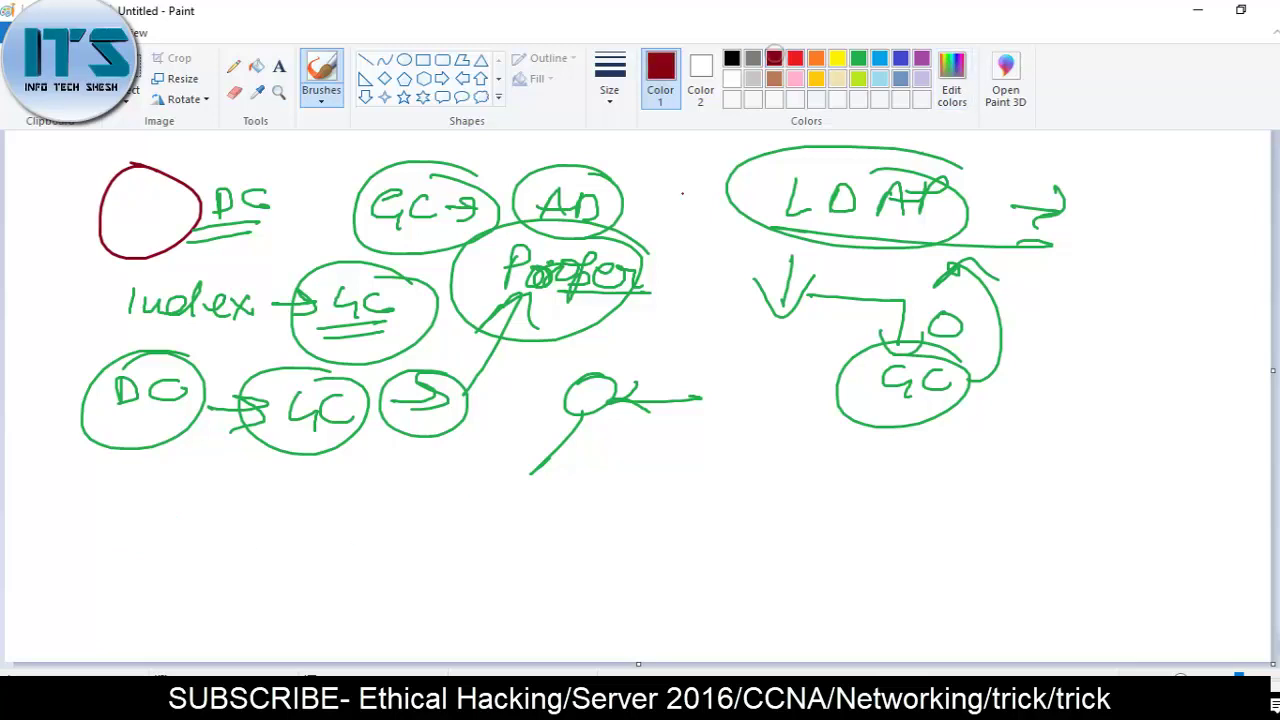
pyautogui.moveTo(423, 467); pyautogui.dragTo(424, 468)
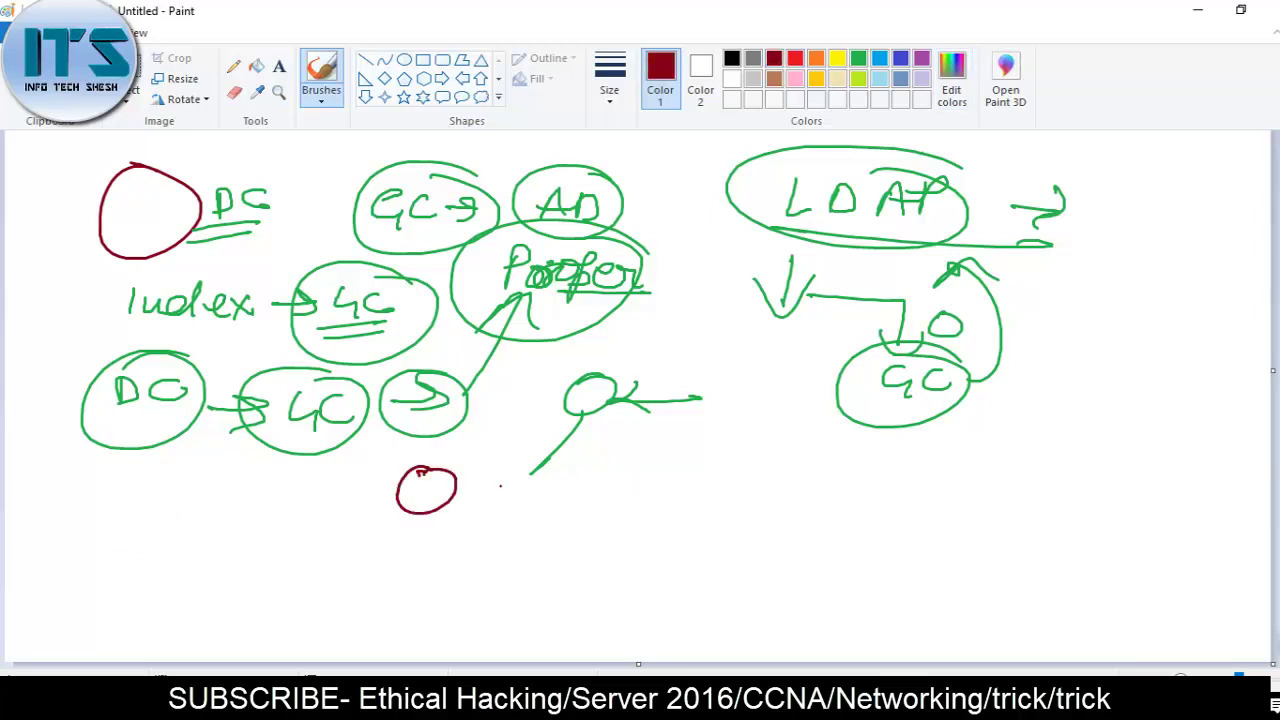
pyautogui.moveTo(545, 381); pyautogui.dragTo(546, 382)
pyautogui.moveTo(588, 496); pyautogui.dragTo(604, 497)
pyautogui.moveTo(552, 428); pyautogui.dragTo(456, 474)
pyautogui.moveTo(536, 432); pyautogui.dragTo(588, 532)
pyautogui.moveTo(456, 474); pyautogui.dragTo(586, 530)
# - Label the three connected circles "DC1", "DC2" and "DC3", and enclose the whole group in a large circle
pyautogui.moveTo(416, 514)
pyautogui.mouseDown()
pyautogui.moveTo(438, 542)
pyautogui.moveTo(488, 540)
pyautogui.moveTo(476, 514)
pyautogui.moveTo(478, 540)
pyautogui.mouseUp()
pyautogui.moveTo(604, 424); pyautogui.dragTo(596, 456)
pyautogui.moveTo(652, 424)
pyautogui.mouseDown()
pyautogui.moveTo(646, 450)
pyautogui.moveTo(708, 434)
pyautogui.mouseUp()
pyautogui.moveTo(618, 524); pyautogui.dragTo(618, 556)
pyautogui.moveTo(614, 522); pyautogui.dragTo(616, 556)
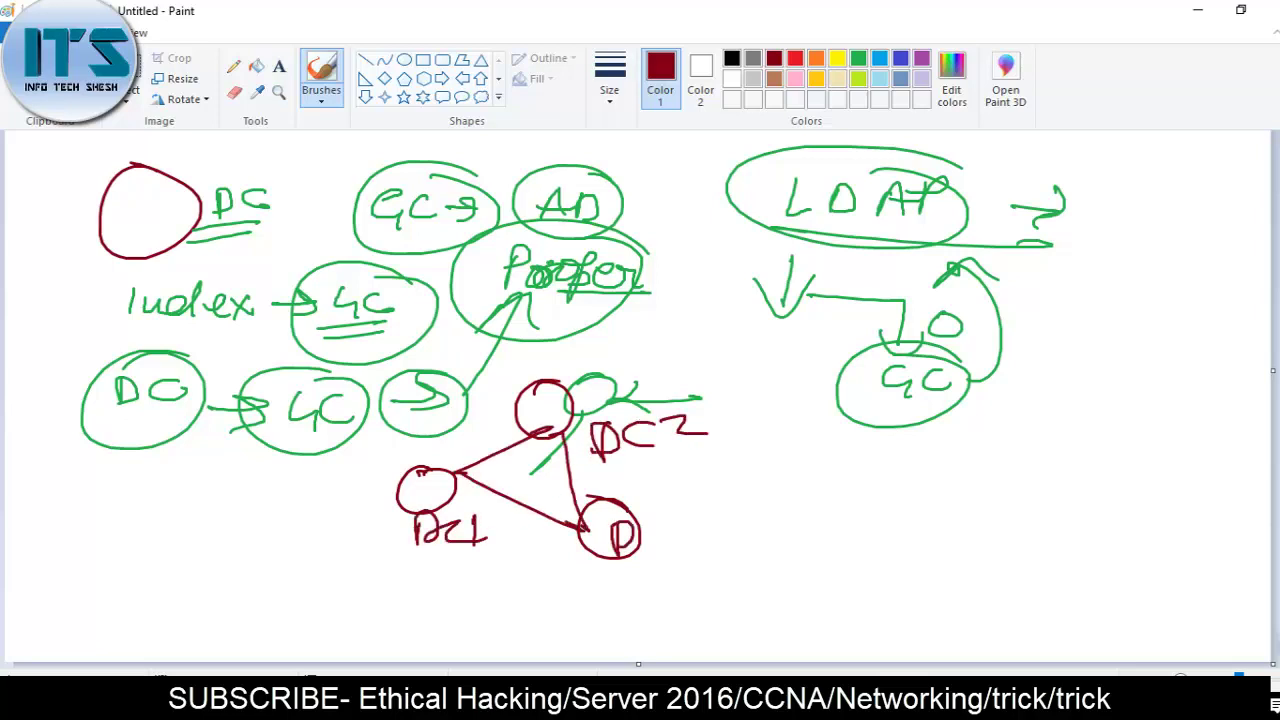
pyautogui.moveTo(666, 520); pyautogui.dragTo(660, 548)
pyautogui.moveTo(702, 516)
pyautogui.mouseDown()
pyautogui.moveTo(684, 530)
pyautogui.moveTo(692, 548)
pyautogui.mouseUp()
pyautogui.moveTo(530, 566); pyautogui.dragTo(640, 570)
pyautogui.moveTo(650, 372)
pyautogui.mouseDown()
pyautogui.moveTo(600, 616)
pyautogui.moveTo(655, 372)
pyautogui.mouseUp()
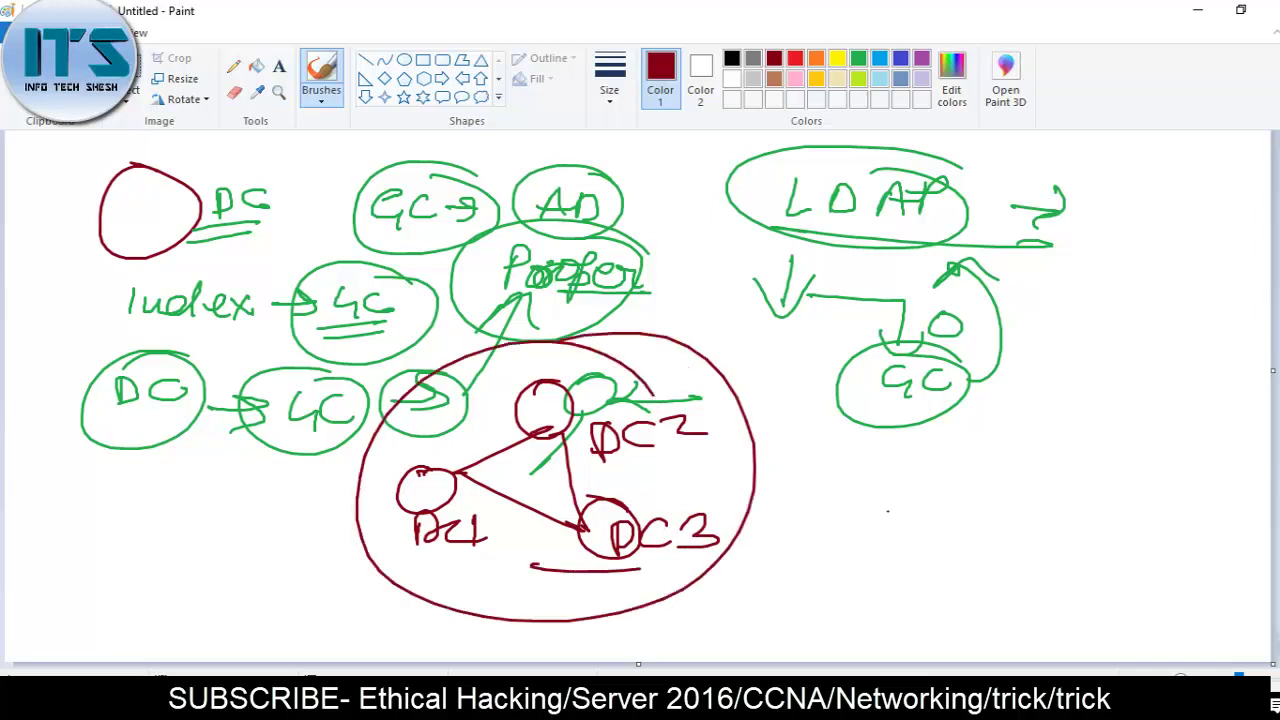
# - Write "Resolution of query" beside the enclosed DC group with a connecting line, and draw a large oval around the text
pyautogui.moveTo(754, 476)
pyautogui.mouseDown()
pyautogui.moveTo(810, 476)
pyautogui.moveTo(836, 500)
pyautogui.mouseUp()
pyautogui.moveTo(836, 458)
pyautogui.mouseDown()
pyautogui.moveTo(872, 490)
pyautogui.moveTo(906, 492)
pyautogui.mouseUp()
pyautogui.moveTo(930, 472)
pyautogui.mouseDown()
pyautogui.moveTo(932, 500)
pyautogui.moveTo(918, 490)
pyautogui.mouseUp()
pyautogui.moveTo(956, 476)
pyautogui.mouseDown()
pyautogui.moveTo(1064, 500)
pyautogui.moveTo(1194, 474)
pyautogui.mouseUp()
pyautogui.click(1140, 490)
pyautogui.moveTo(1188, 478)
pyautogui.mouseDown()
pyautogui.moveTo(1228, 426)
pyautogui.moveTo(1206, 506)
pyautogui.mouseUp()
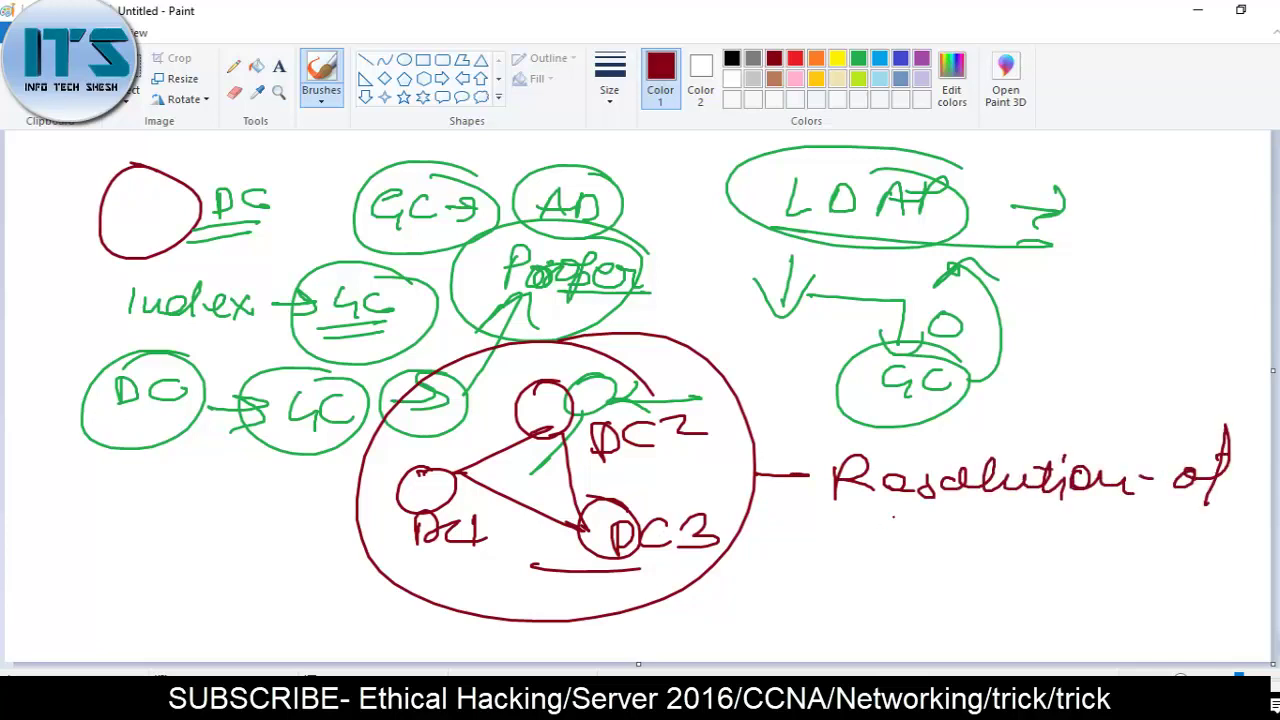
pyautogui.moveTo(912, 500)
pyautogui.mouseDown()
pyautogui.moveTo(944, 520)
pyautogui.moveTo(1086, 518)
pyautogui.moveTo(1068, 556)
pyautogui.mouseUp()
pyautogui.moveTo(1095, 420)
pyautogui.mouseDown()
pyautogui.moveTo(766, 420)
pyautogui.moveTo(1046, 380)
pyautogui.mouseUp()
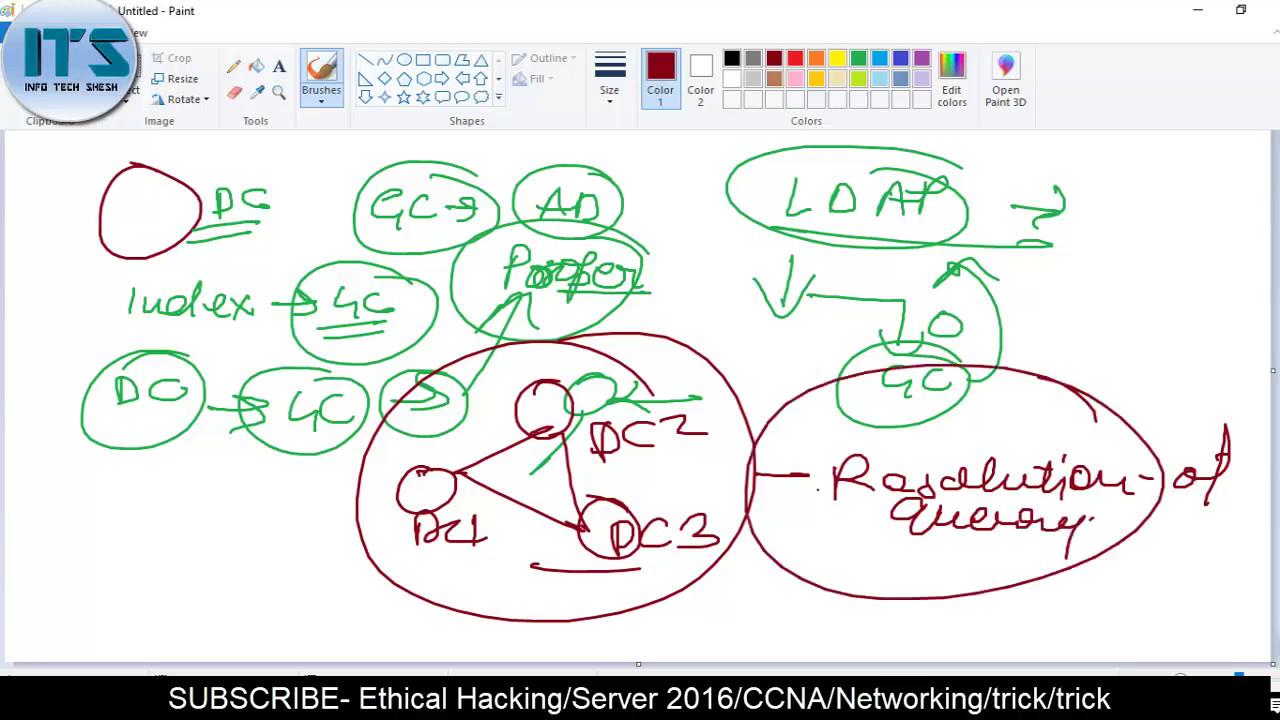
# - Write "DNS" with an arrow to "query" below the resolution text, and circle both words
pyautogui.moveTo(734, 574)
pyautogui.mouseDown()
pyautogui.moveTo(738, 598)
pyautogui.moveTo(810, 574)
pyautogui.moveTo(812, 604)
pyautogui.mouseUp()
pyautogui.moveTo(846, 576); pyautogui.dragTo(850, 594)
pyautogui.moveTo(790, 534)
pyautogui.mouseDown()
pyautogui.moveTo(880, 580)
pyautogui.moveTo(884, 596)
pyautogui.moveTo(906, 596)
pyautogui.mouseUp()
pyautogui.moveTo(902, 578)
pyautogui.mouseDown()
pyautogui.moveTo(902, 606)
pyautogui.moveTo(944, 584)
pyautogui.moveTo(1040, 582)
pyautogui.moveTo(1064, 596)
pyautogui.moveTo(1072, 626)
pyautogui.mouseUp()
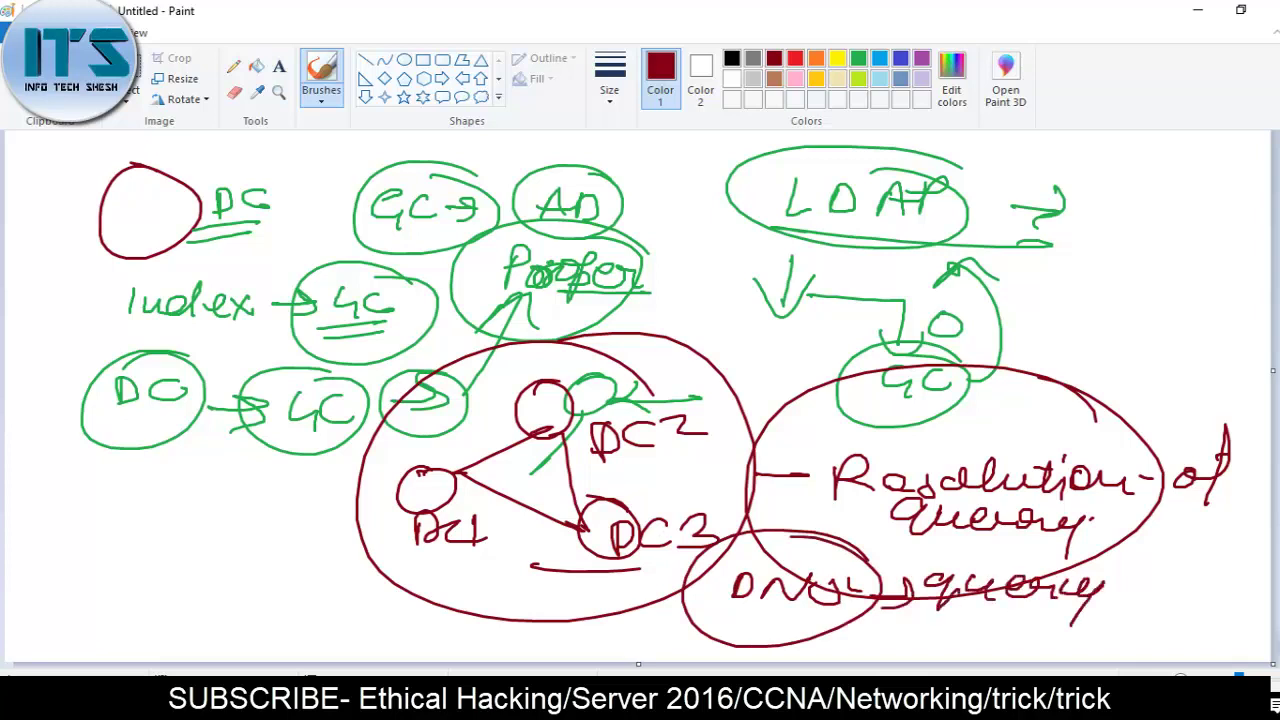
pyautogui.moveTo(1058, 578); pyautogui.dragTo(1076, 560)
pyautogui.moveTo(1062, 604); pyautogui.dragTo(1068, 540)
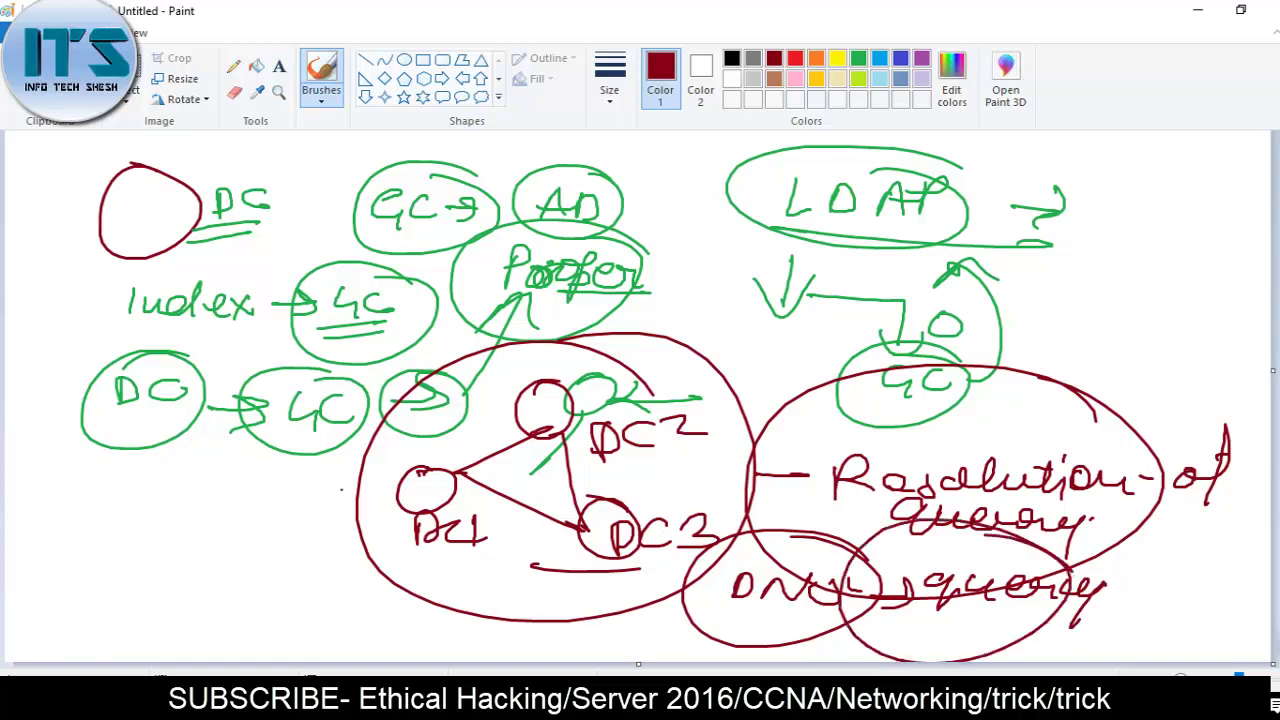
# - Draw a curved arrow from DC1 to DC2, and write a circled "DNS" in blue branching to "TCP" and a circled "UDP"
pyautogui.moveTo(420, 482)
pyautogui.mouseDown()
pyautogui.moveTo(508, 414)
pyautogui.moveTo(540, 424)
pyautogui.mouseUp()
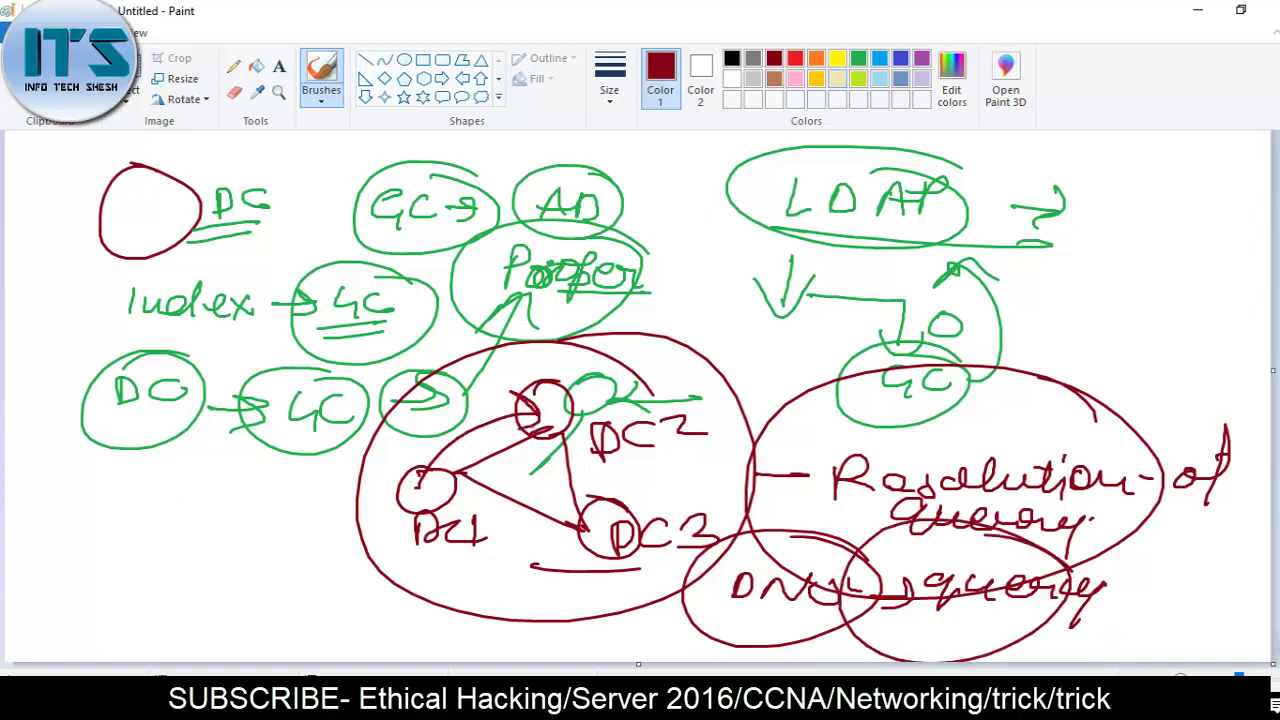
pyautogui.click(900, 58)
pyautogui.moveTo(446, 428)
pyautogui.mouseDown()
pyautogui.moveTo(466, 440)
pyautogui.moveTo(518, 402)
pyautogui.moveTo(415, 395)
pyautogui.moveTo(370, 532)
pyautogui.mouseUp()
pyautogui.moveTo(478, 456); pyautogui.dragTo(522, 535)
pyautogui.moveTo(340, 548); pyautogui.dragTo(340, 578)
pyautogui.moveTo(324, 546)
pyautogui.mouseDown()
pyautogui.moveTo(376, 543)
pyautogui.moveTo(366, 574)
pyautogui.mouseUp()
pyautogui.moveTo(392, 552)
pyautogui.mouseDown()
pyautogui.moveTo(398, 578)
pyautogui.moveTo(418, 552)
pyautogui.mouseUp()
pyautogui.moveTo(492, 556)
pyautogui.mouseDown()
pyautogui.moveTo(540, 572)
pyautogui.moveTo(552, 560)
pyautogui.mouseUp()
pyautogui.moveTo(562, 570); pyautogui.dragTo(600, 546)
pyautogui.moveTo(528, 504)
pyautogui.mouseDown()
pyautogui.moveTo(560, 315)
pyautogui.moveTo(520, 498)
pyautogui.mouseUp()
# - Draw a blue curved arrow from the DC2 circle down toward DC3
pyautogui.moveTo(554, 434); pyautogui.dragTo(600, 452)
pyautogui.moveTo(602, 456); pyautogui.dragTo(640, 494)
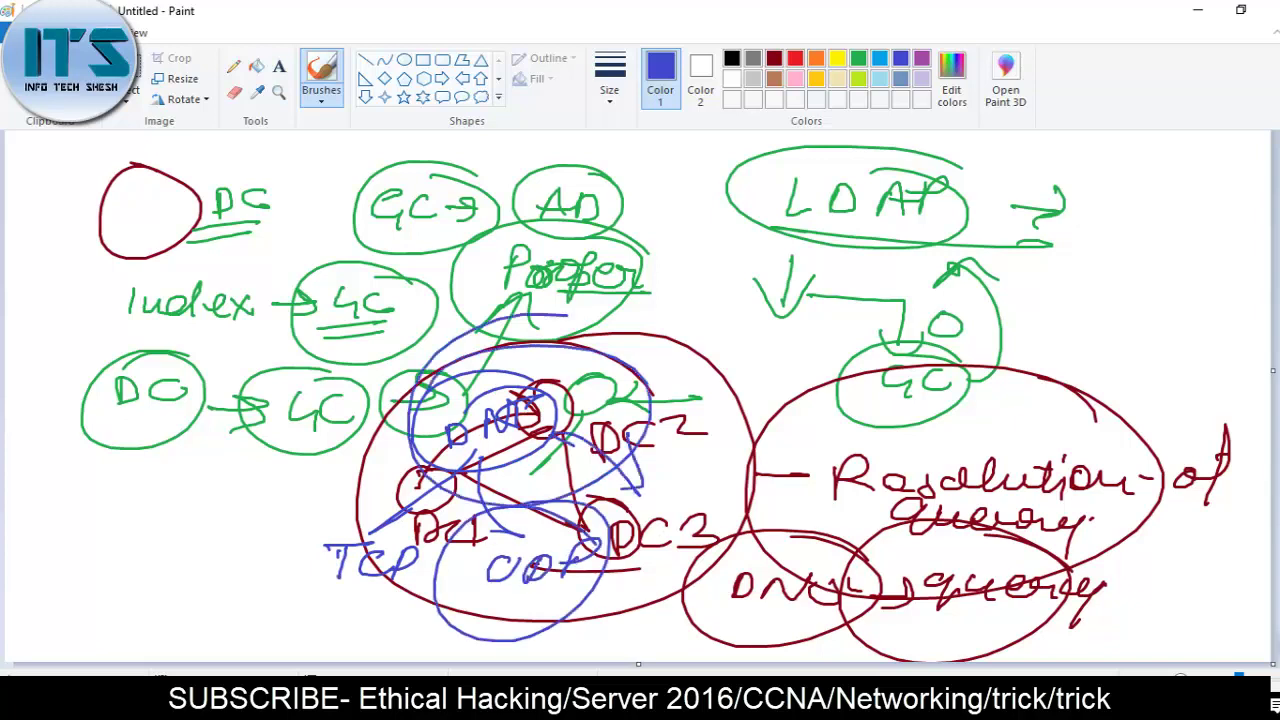
pyautogui.moveTo(642, 434); pyautogui.dragTo(624, 490)
pyautogui.moveTo(590, 490); pyautogui.dragTo(620, 488)
# - Clear the entire canvas and brush three blue circles connected by lines into a triangle
pyautogui.hotkey('ctrl', 'a')
pyautogui.press('Delete')
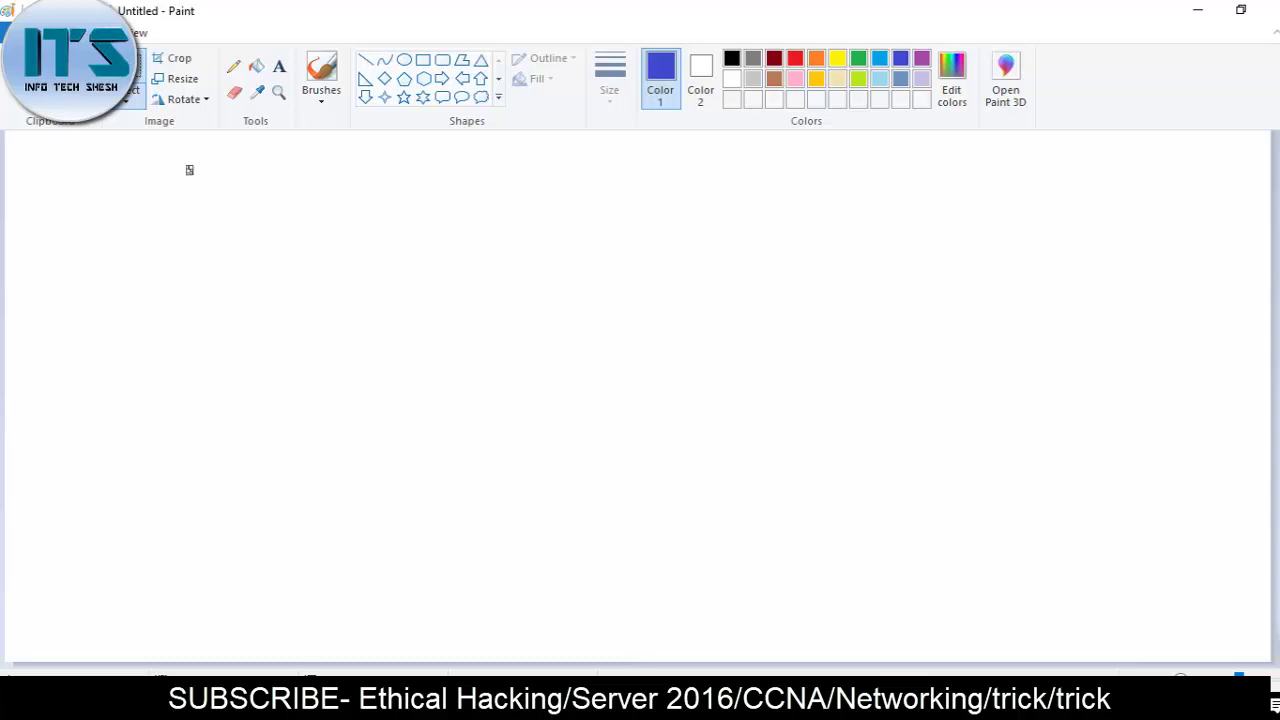
pyautogui.click(321, 80)
pyautogui.moveTo(228, 163)
pyautogui.mouseDown()
pyautogui.moveTo(252, 192)
pyautogui.moveTo(345, 185)
pyautogui.mouseUp()
pyautogui.moveTo(290, 267)
pyautogui.mouseDown()
pyautogui.moveTo(277, 270)
pyautogui.moveTo(252, 222)
pyautogui.mouseUp()
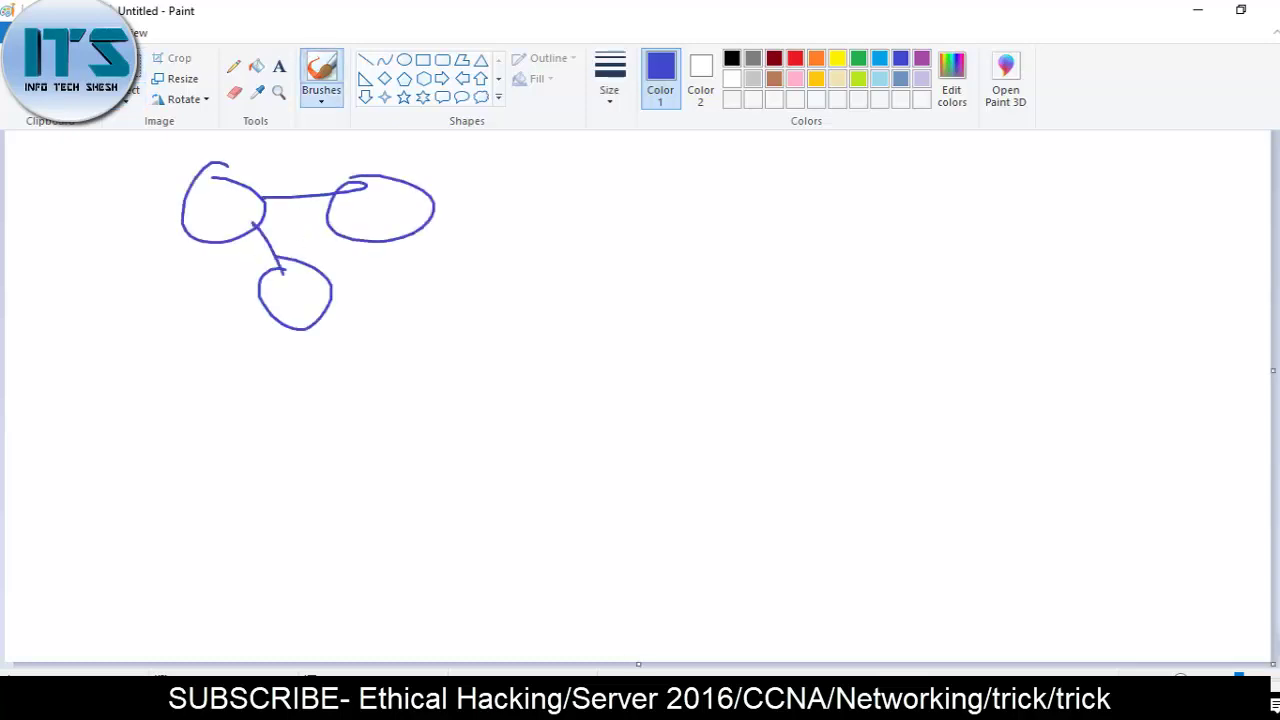
pyautogui.moveTo(358, 240); pyautogui.dragTo(285, 290)
# - Number the three circles 1, 2 and 3, and draw an arrow from them toward the handwritten word "user"
pyautogui.moveTo(226, 196); pyautogui.dragTo(224, 222)
pyautogui.moveTo(368, 210); pyautogui.dragTo(400, 228)
pyautogui.moveTo(274, 288)
pyautogui.mouseDown()
pyautogui.moveTo(298, 306)
pyautogui.moveTo(276, 318)
pyautogui.mouseUp()
pyautogui.moveTo(352, 284)
pyautogui.mouseDown()
pyautogui.moveTo(440, 288)
pyautogui.moveTo(395, 300)
pyautogui.mouseUp()
pyautogui.moveTo(510, 228)
pyautogui.mouseDown()
pyautogui.moveTo(546, 258)
pyautogui.moveTo(655, 262)
pyautogui.mouseUp()
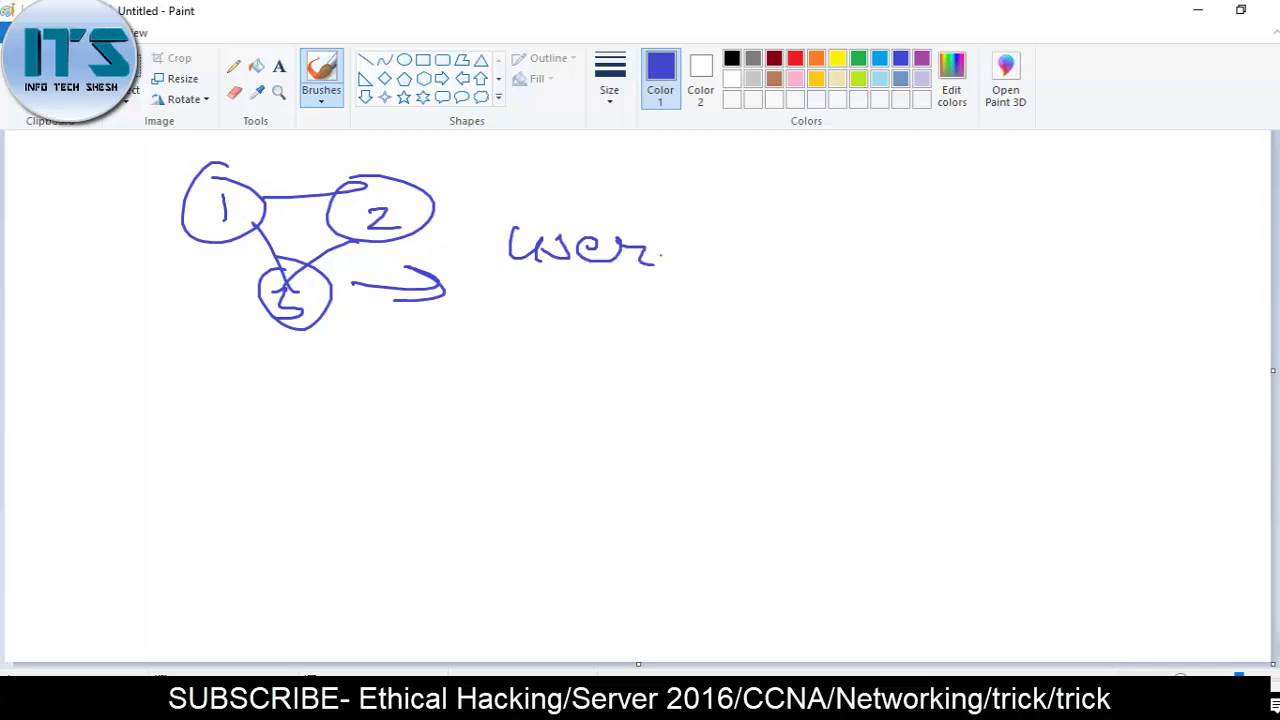
# - Draw a short blue line outward from circle 2 and handwrite "user = xyz" beside it
pyautogui.moveTo(420, 198); pyautogui.dragTo(464, 190)
pyautogui.moveTo(478, 175)
pyautogui.mouseDown()
pyautogui.moveTo(498, 198)
pyautogui.moveTo(624, 178)
pyautogui.mouseUp()
pyautogui.moveTo(598, 196); pyautogui.dragTo(660, 200)
pyautogui.moveTo(660, 176); pyautogui.dragTo(640, 198)
pyautogui.moveTo(672, 180)
pyautogui.mouseDown()
pyautogui.moveTo(688, 212)
pyautogui.moveTo(754, 198)
pyautogui.mouseUp()
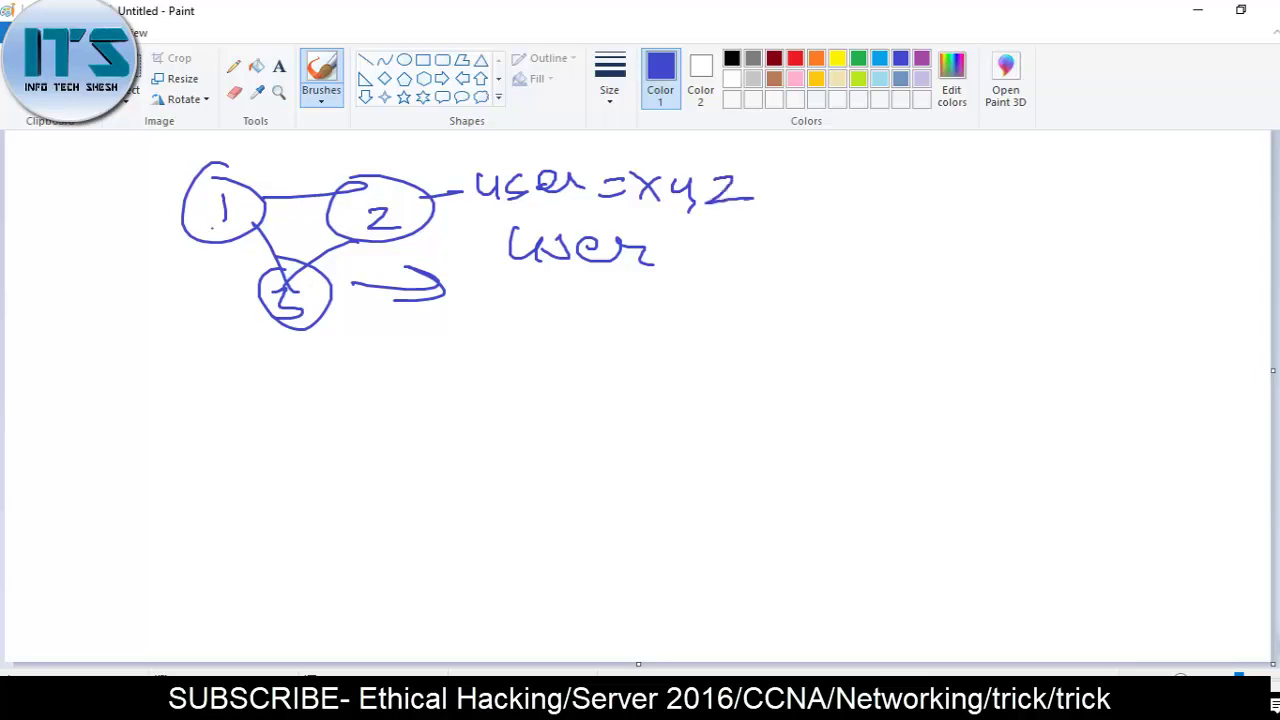
# - Surround circle 1 with two circled handwritten notes and draw a long line from it down to a circled "xyz"
pyautogui.moveTo(204, 210)
pyautogui.mouseDown()
pyautogui.moveTo(164, 244)
pyautogui.moveTo(194, 244)
pyautogui.mouseUp()
pyautogui.moveTo(117, 190)
pyautogui.mouseDown()
pyautogui.moveTo(122, 211)
pyautogui.moveTo(166, 186)
pyautogui.moveTo(116, 262)
pyautogui.moveTo(212, 186)
pyautogui.mouseUp()
pyautogui.moveTo(150, 300); pyautogui.dragTo(186, 290)
pyautogui.moveTo(218, 242)
pyautogui.mouseDown()
pyautogui.moveTo(205, 406)
pyautogui.moveTo(226, 392)
pyautogui.moveTo(318, 414)
pyautogui.moveTo(262, 346)
pyautogui.mouseUp()
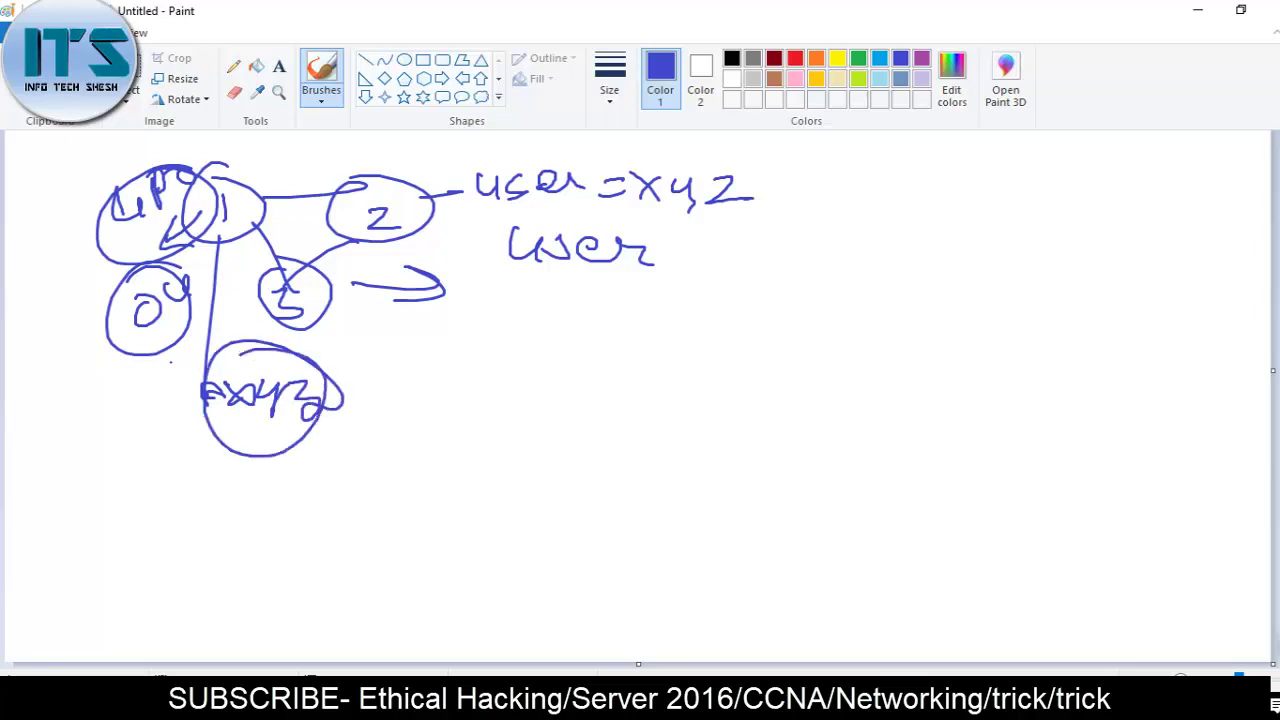
# - Draw arrows from circle 1 to circles 2 and 3, circle the "= xyz" text, and add short marks beneath circles 1 and 2
pyautogui.moveTo(228, 203)
pyautogui.mouseDown()
pyautogui.moveTo(344, 200)
pyautogui.moveTo(314, 214)
pyautogui.moveTo(292, 282)
pyautogui.moveTo(352, 242)
pyautogui.mouseUp()
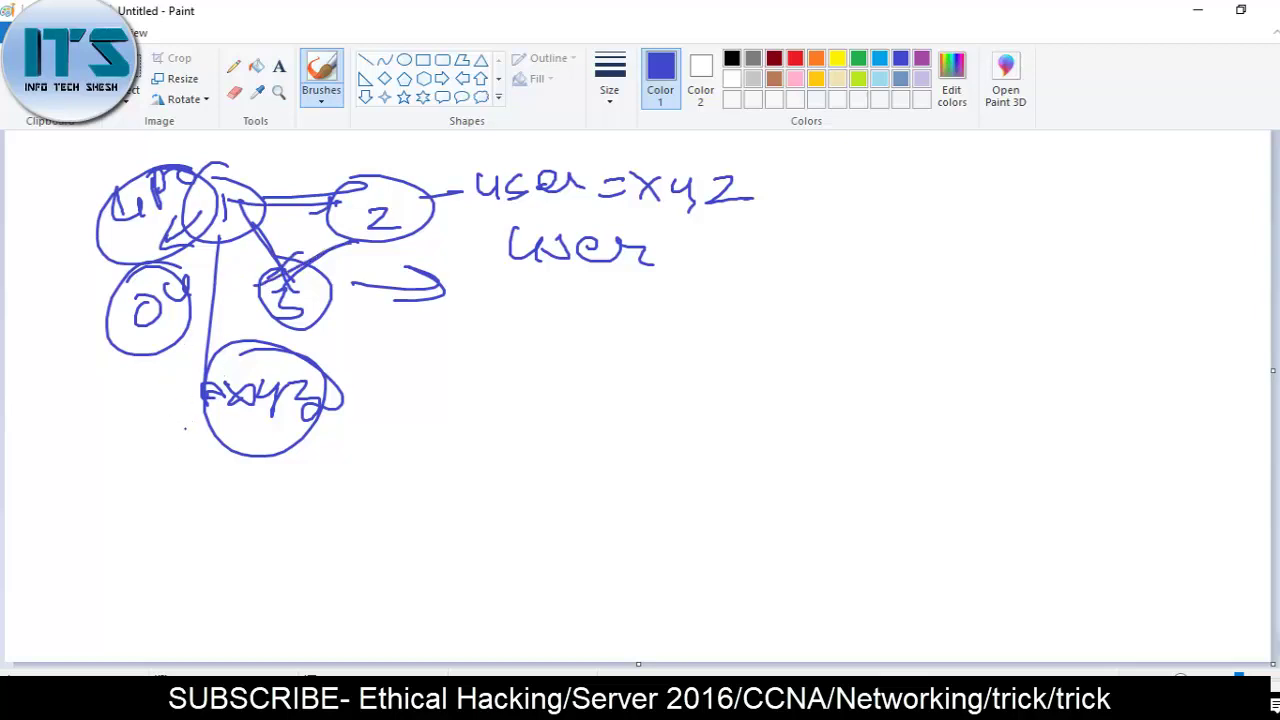
pyautogui.moveTo(648, 222)
pyautogui.mouseDown()
pyautogui.moveTo(742, 236)
pyautogui.moveTo(752, 208)
pyautogui.mouseUp()
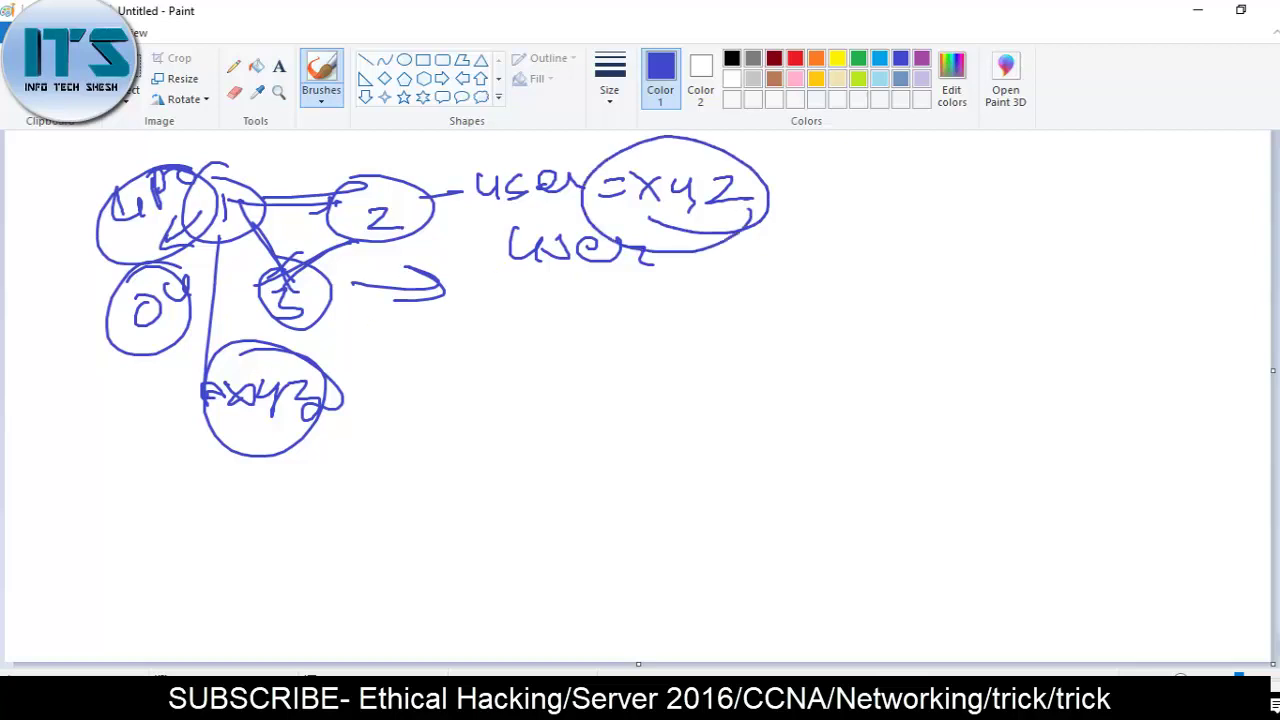
pyautogui.moveTo(408, 238); pyautogui.dragTo(404, 270)
pyautogui.moveTo(262, 240)
pyautogui.mouseDown()
pyautogui.moveTo(276, 254)
pyautogui.moveTo(276, 240)
pyautogui.moveTo(244, 282)
pyautogui.mouseUp()
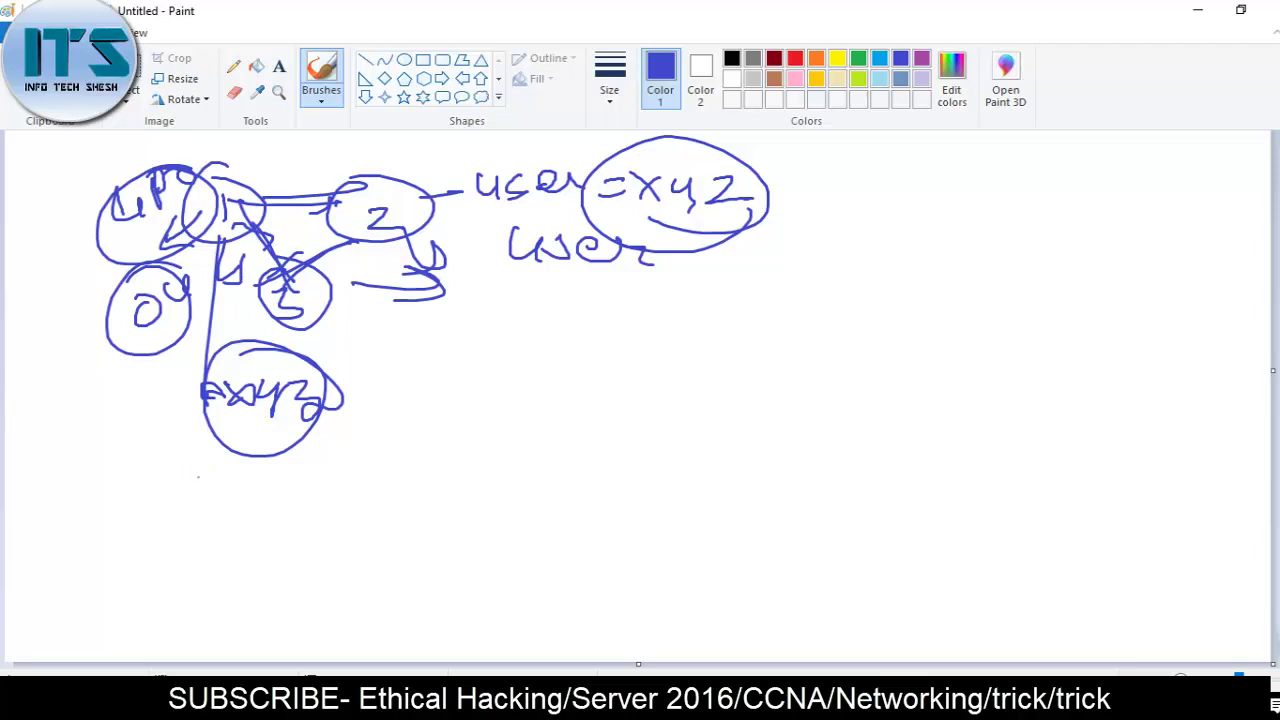
# - Handwrite "authenti" inside a large oval below the diagram and draw an arrow from it to a circled "GC"
pyautogui.moveTo(198, 477)
pyautogui.mouseDown()
pyautogui.moveTo(326, 466)
pyautogui.moveTo(388, 438)
pyautogui.mouseUp()
pyautogui.moveTo(292, 472)
pyautogui.mouseDown()
pyautogui.moveTo(434, 500)
pyautogui.moveTo(292, 378)
pyautogui.mouseUp()
pyautogui.click(388, 426)
pyautogui.moveTo(422, 455)
pyautogui.mouseDown()
pyautogui.moveTo(506, 447)
pyautogui.moveTo(466, 470)
pyautogui.mouseUp()
pyautogui.moveTo(546, 421); pyautogui.dragTo(556, 468)
pyautogui.moveTo(598, 428)
pyautogui.mouseDown()
pyautogui.moveTo(580, 438)
pyautogui.moveTo(626, 446)
pyautogui.mouseUp()
pyautogui.moveTo(560, 378); pyautogui.dragTo(630, 430)
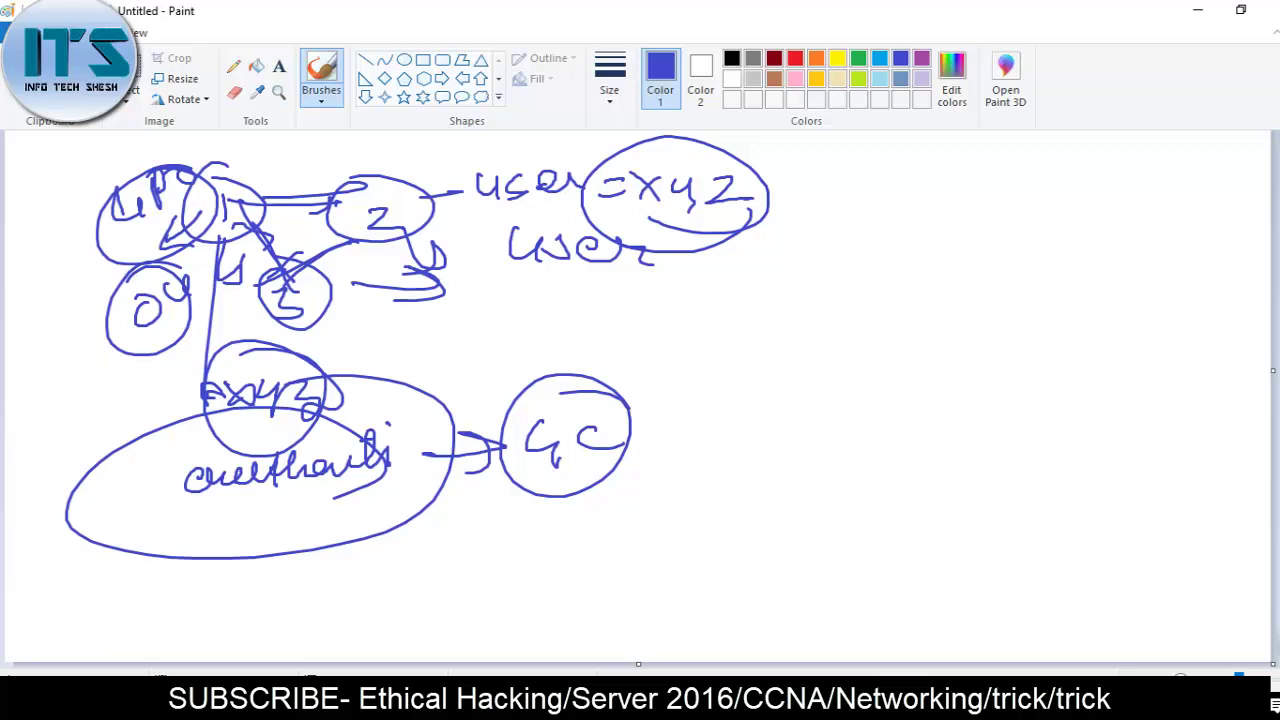
# - Switch to the Windows Server 2016 virtual machine in VMware Workstation and bring up the Administrator sign-in with its password field active
pyautogui.click(583, 590)
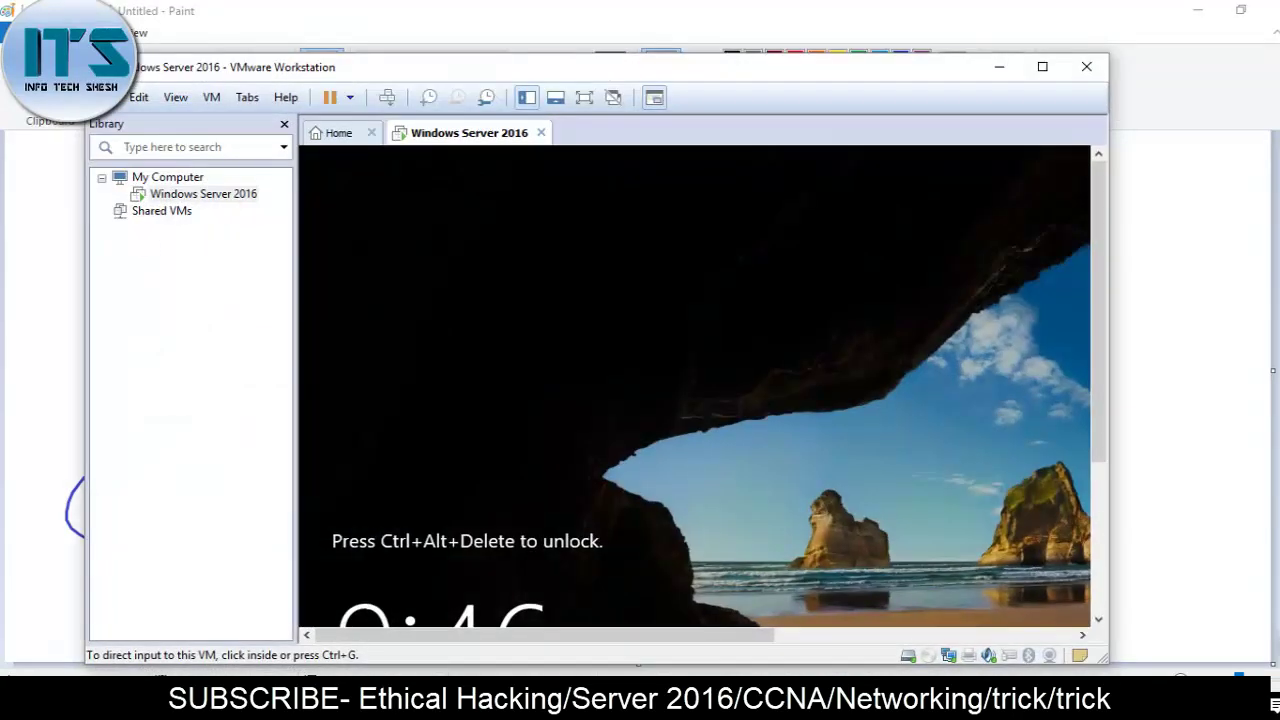
pyautogui.click(212, 97)
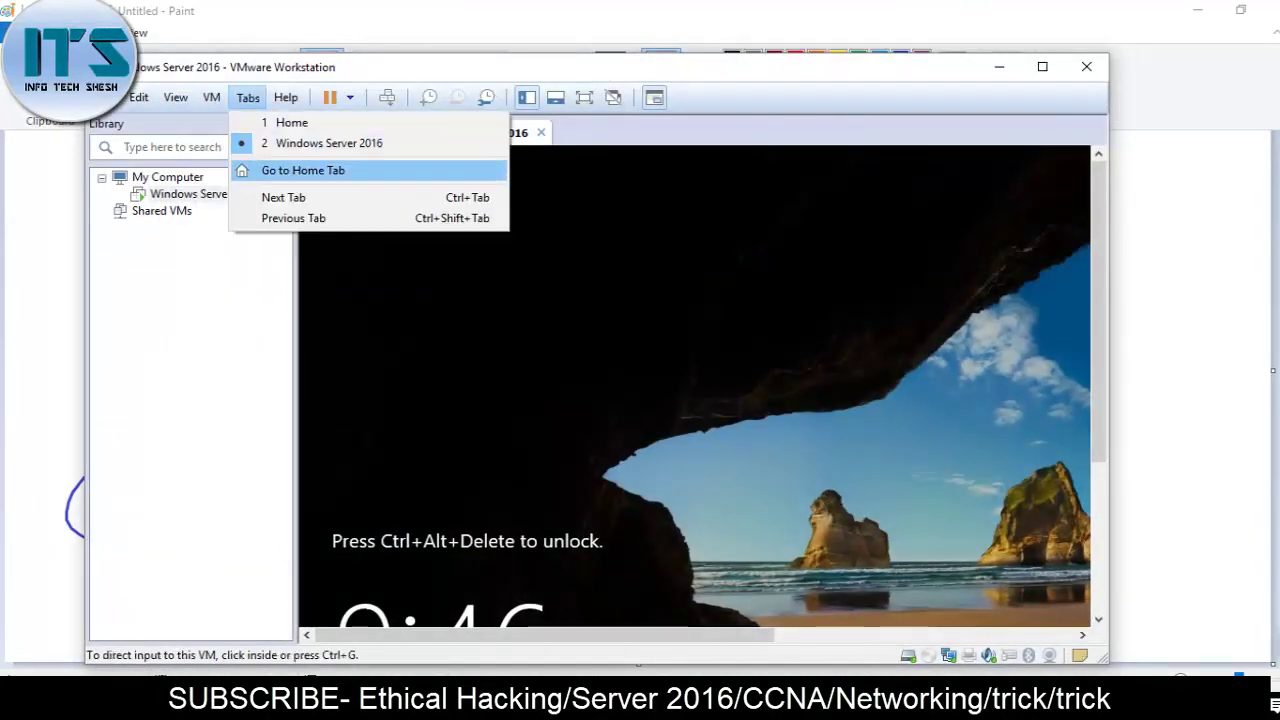
pyautogui.click(262, 190)
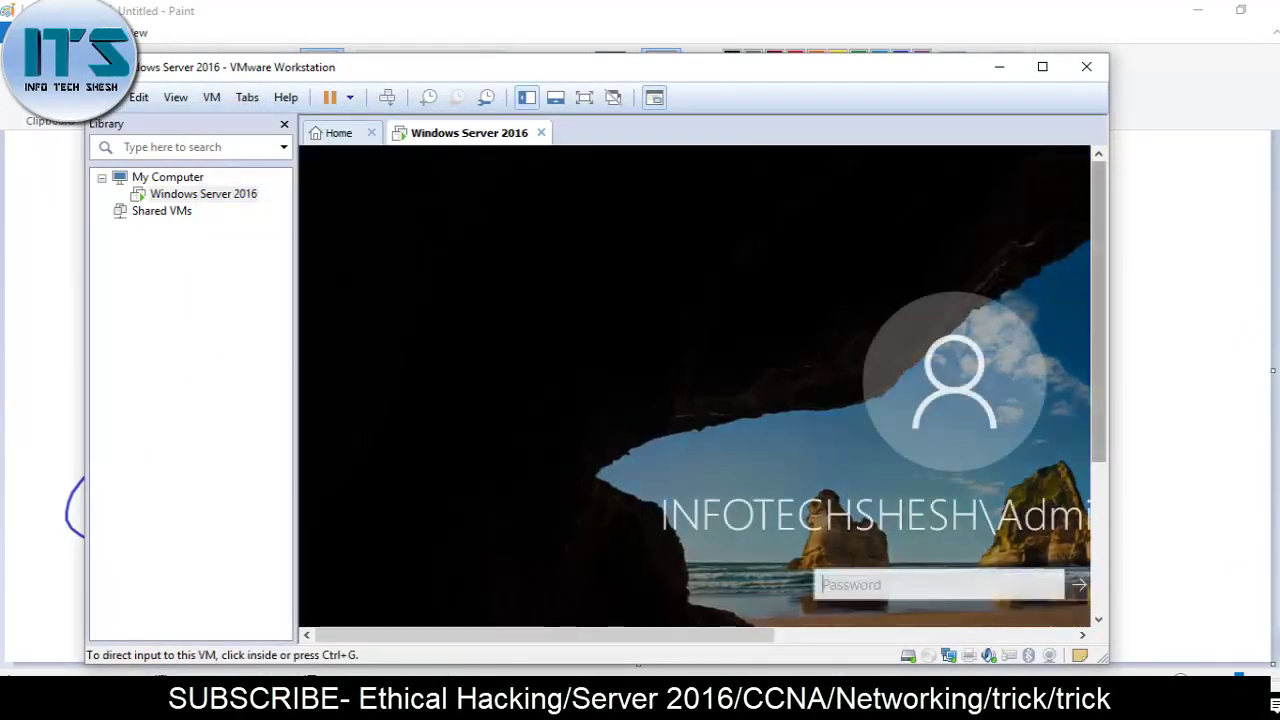
pyautogui.click(963, 584)
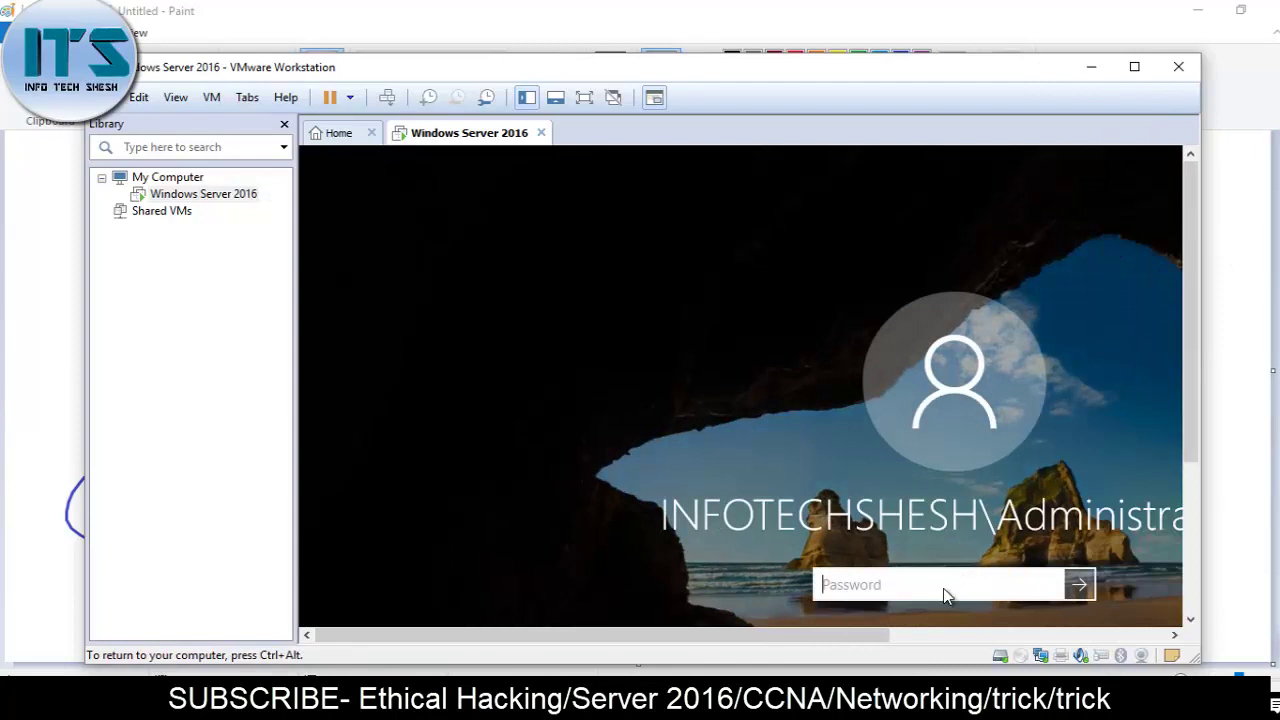
pyautogui.write('•••••••')
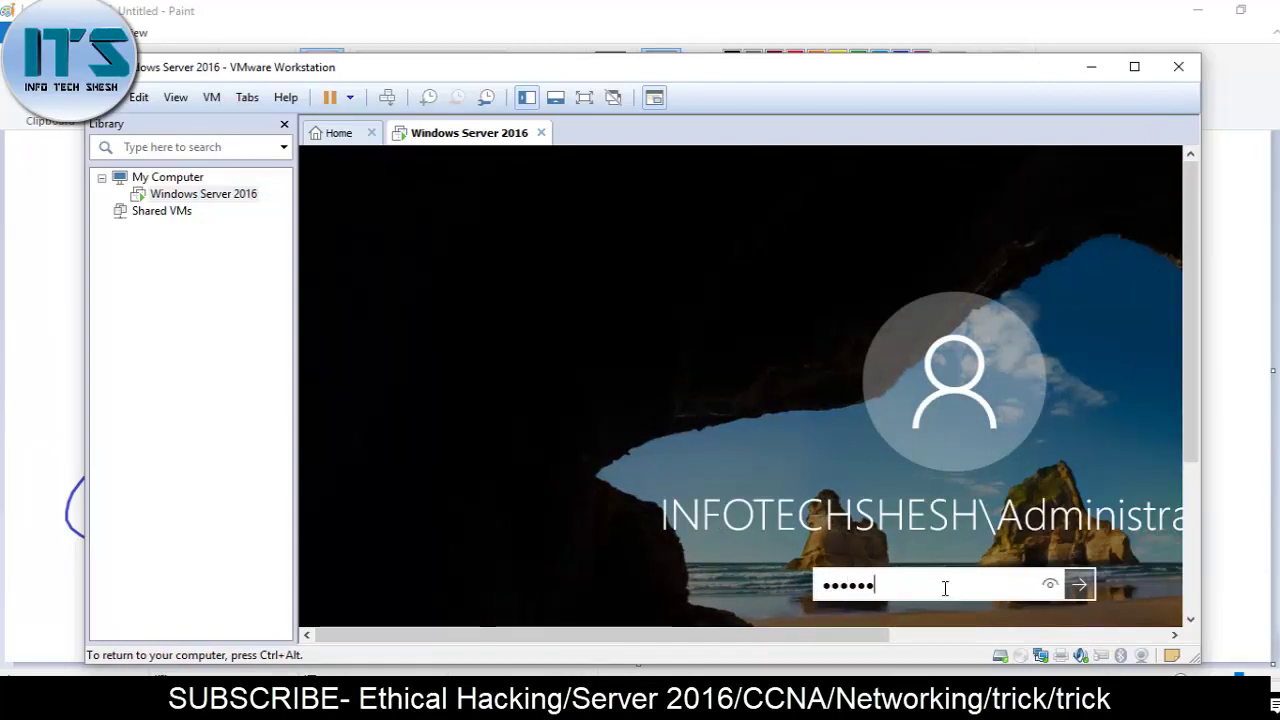
pyautogui.press('BackSpace')
pyautogui.press('BackSpace')
pyautogui.press('BackSpace')
pyautogui.press('BackSpace')
pyautogui.press('BackSpace')
pyautogui.press('BackSpace')
pyautogui.press('BackSpace')
pyautogui.press('BackSpace')
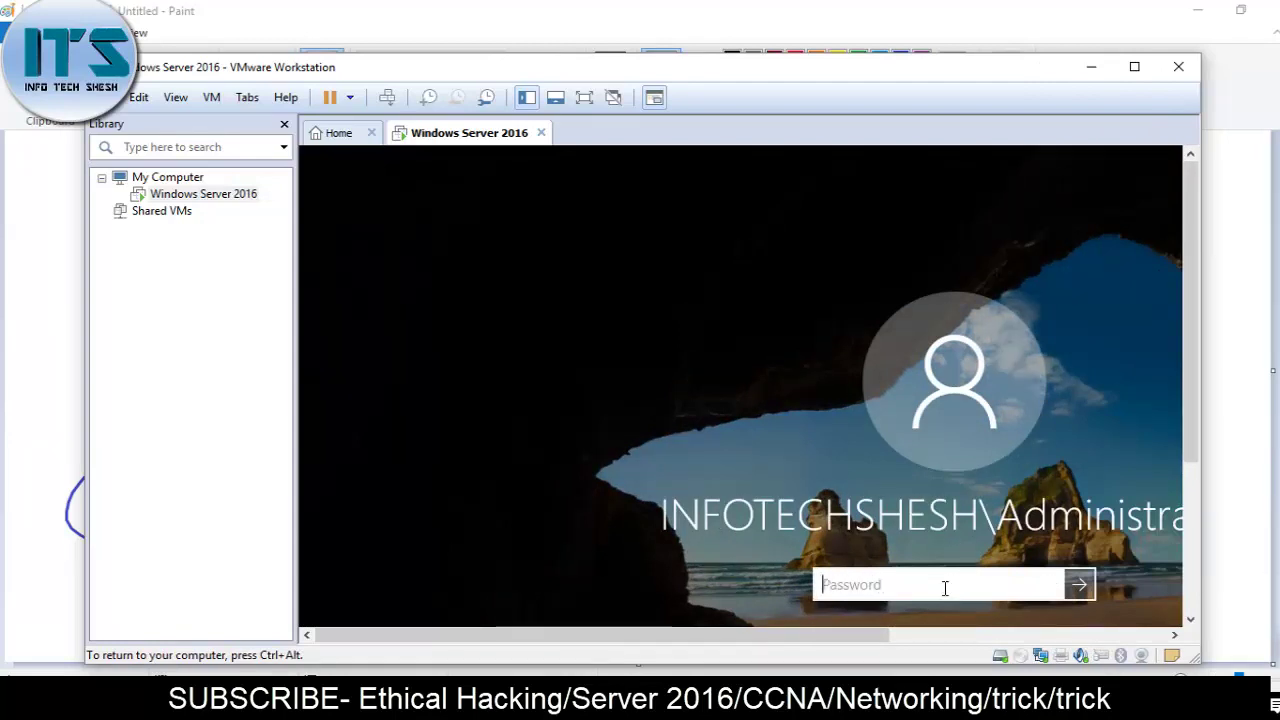
# - Enter the Administrator account password and sign in to the server
pyautogui.write('••••')
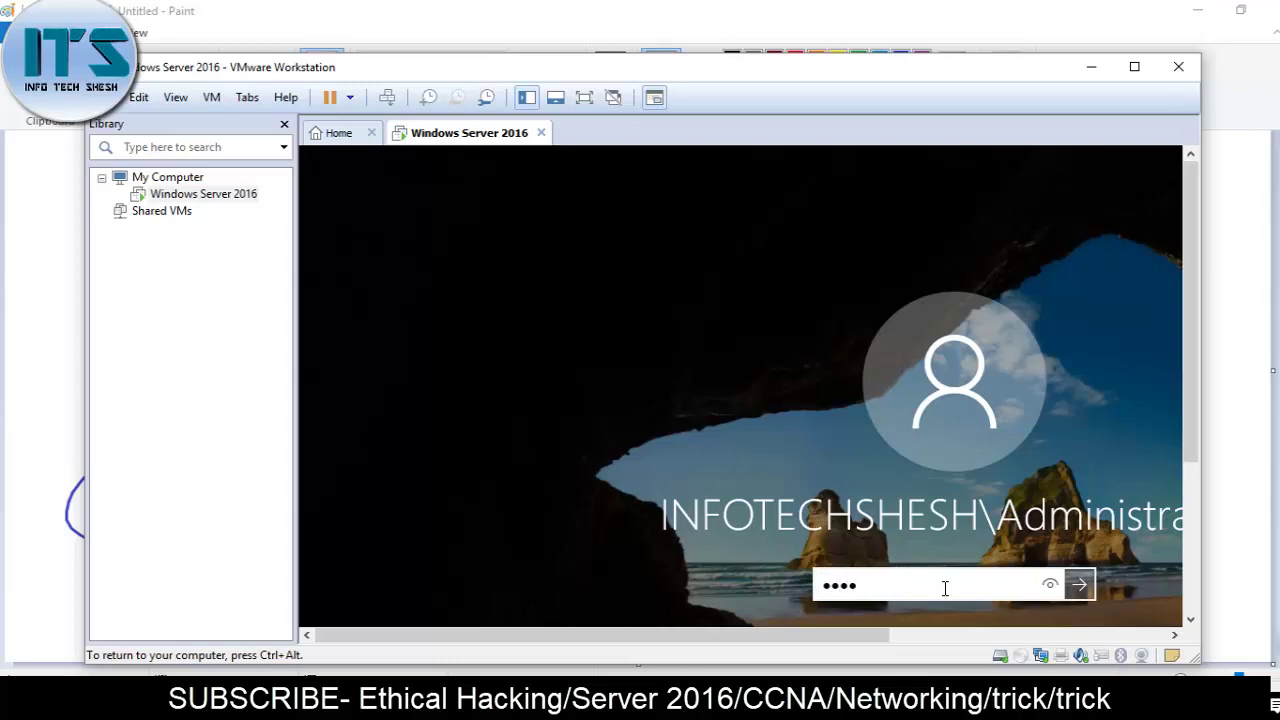
pyautogui.write('••••')
pyautogui.press('Return')
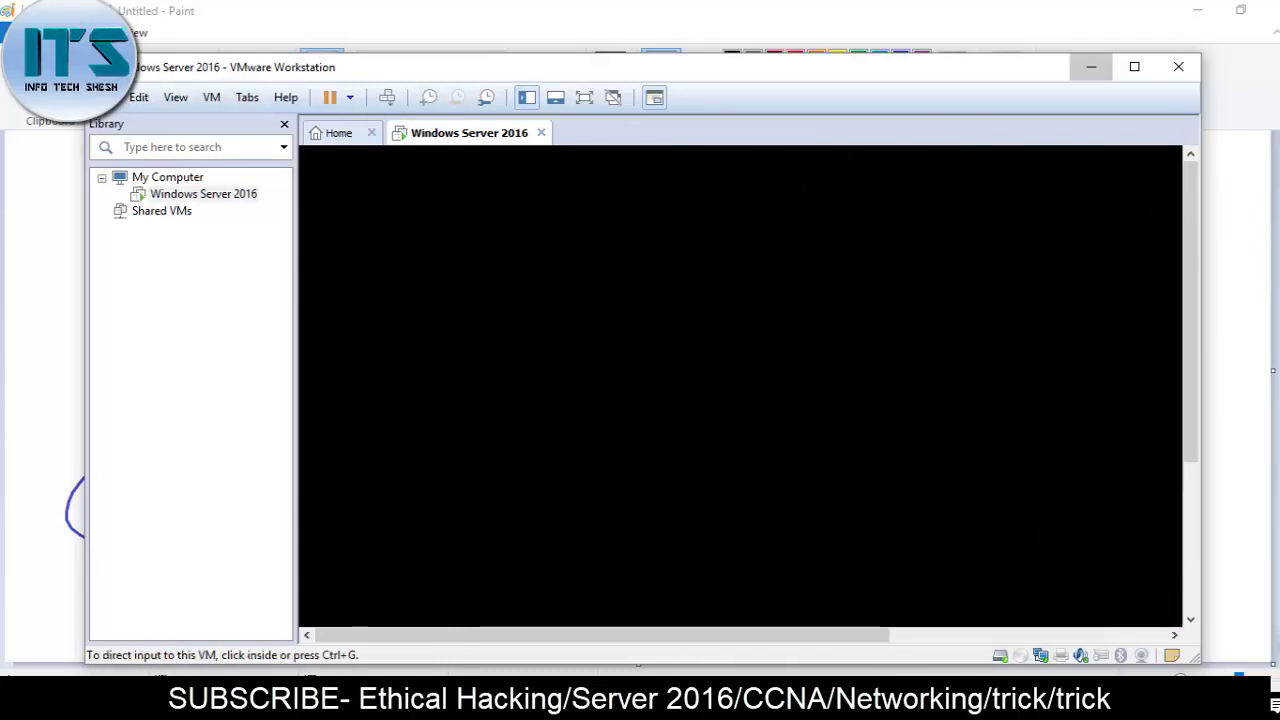
# - Minimize the virtual machine window and clear the entire Paint canvas
pyautogui.click(1091, 66)
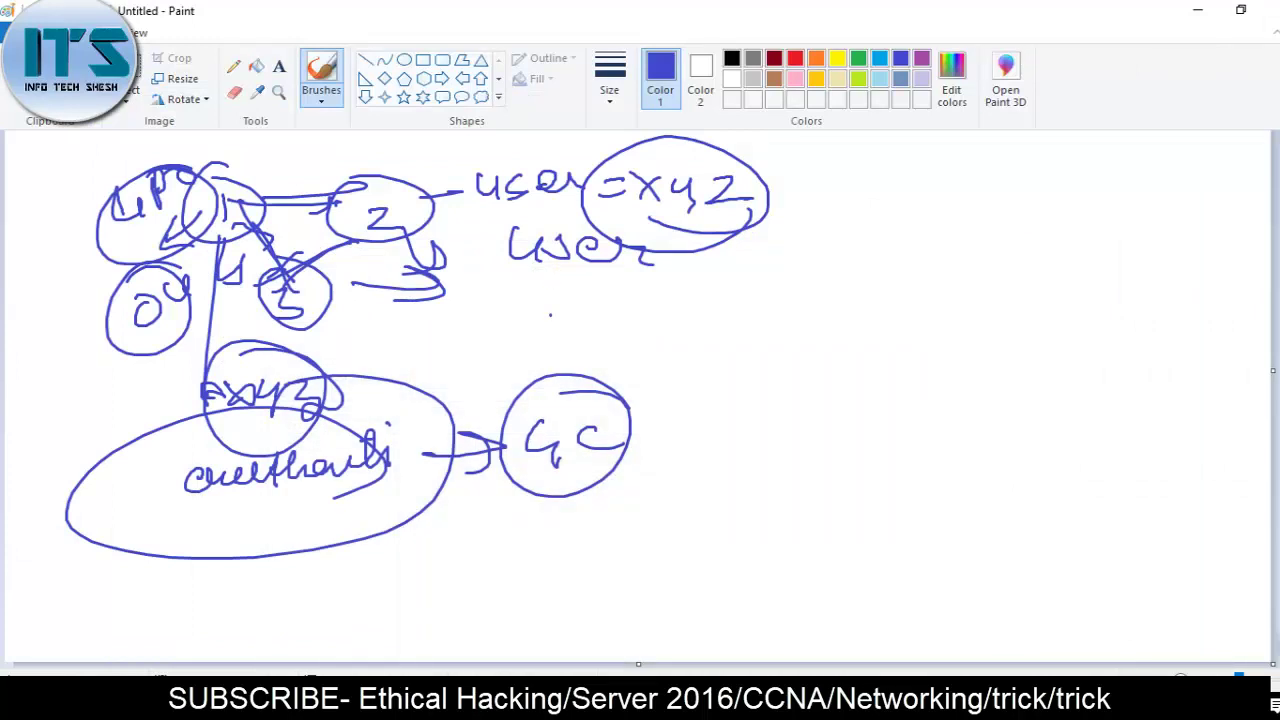
pyautogui.hotkey('ctrl', 'a')
pyautogui.press('Delete')
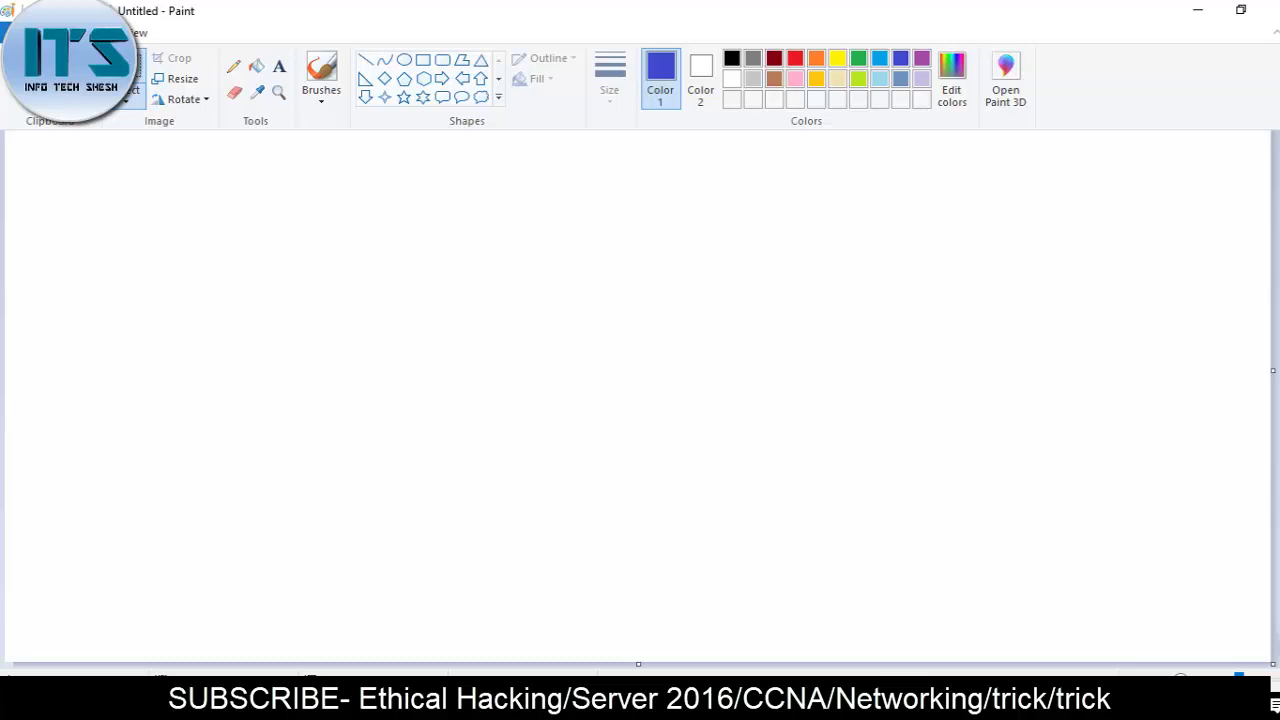
# - Return to the Windows Server 2016 virtual machine and launch Active Directory Users and Computers from Server Manager
pyautogui.click(1198, 10)
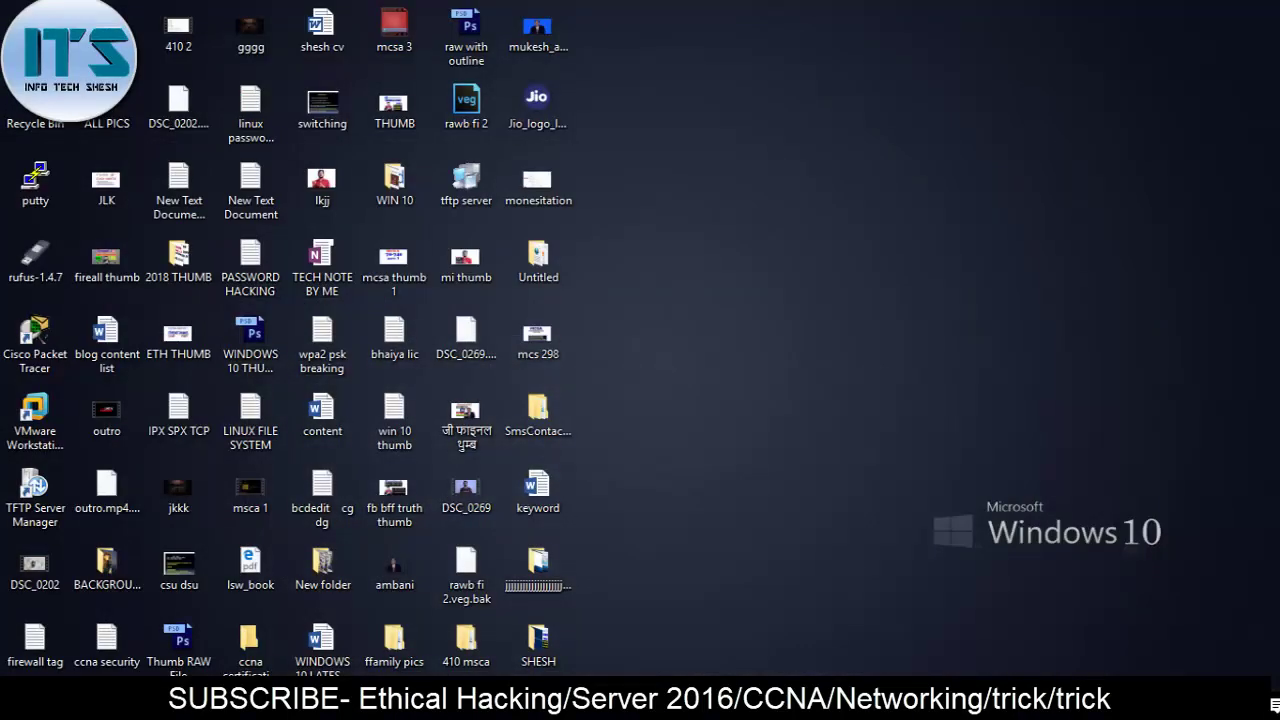
pyautogui.click(566, 615)
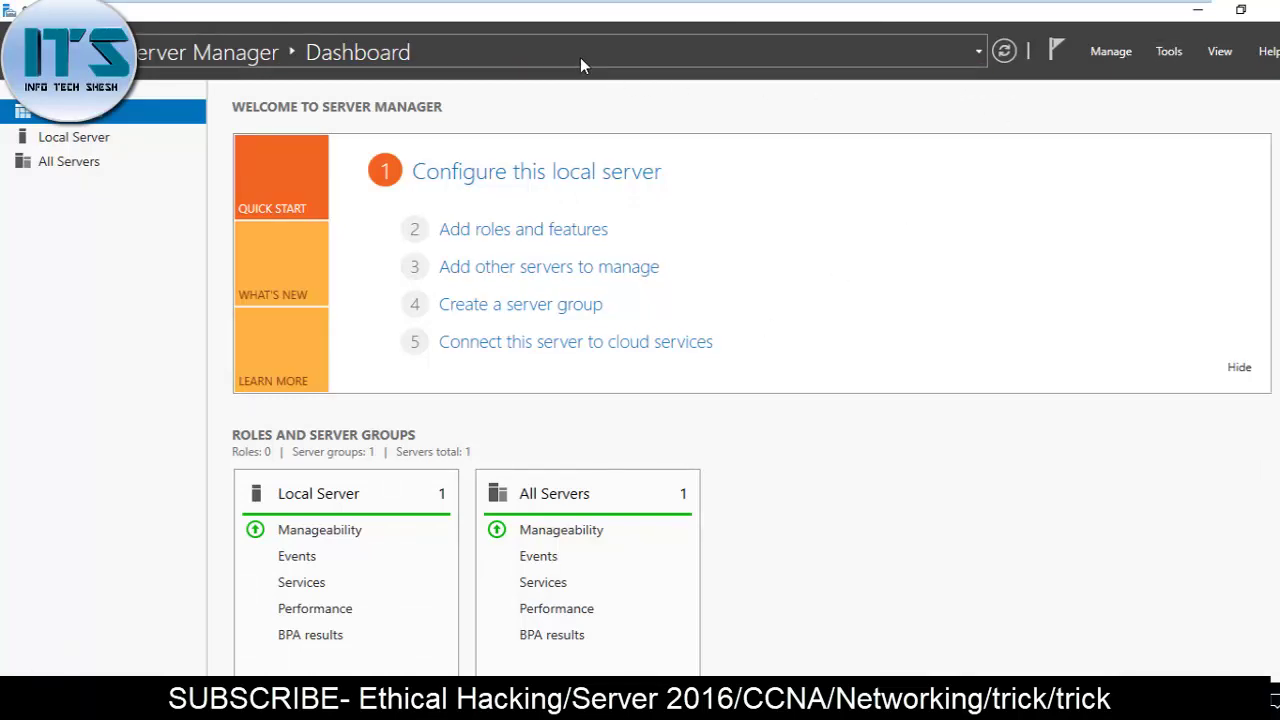
pyautogui.click(88, 140)
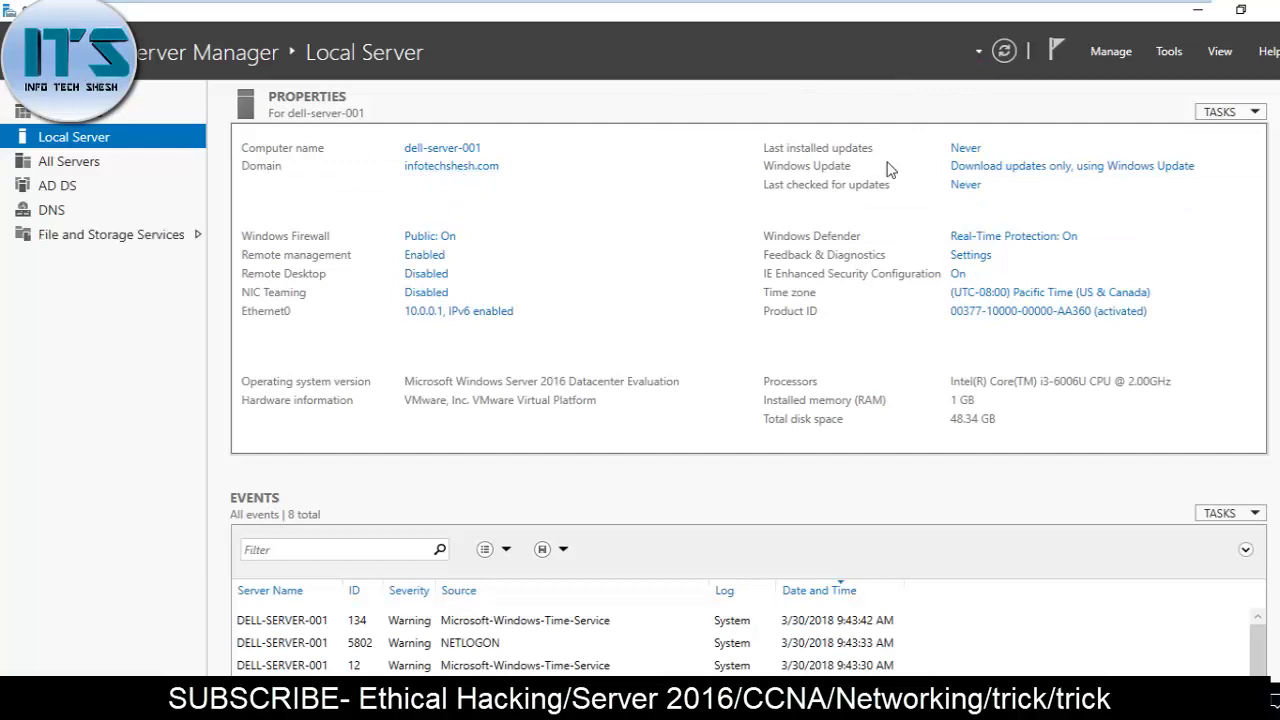
pyautogui.click(1166, 53)
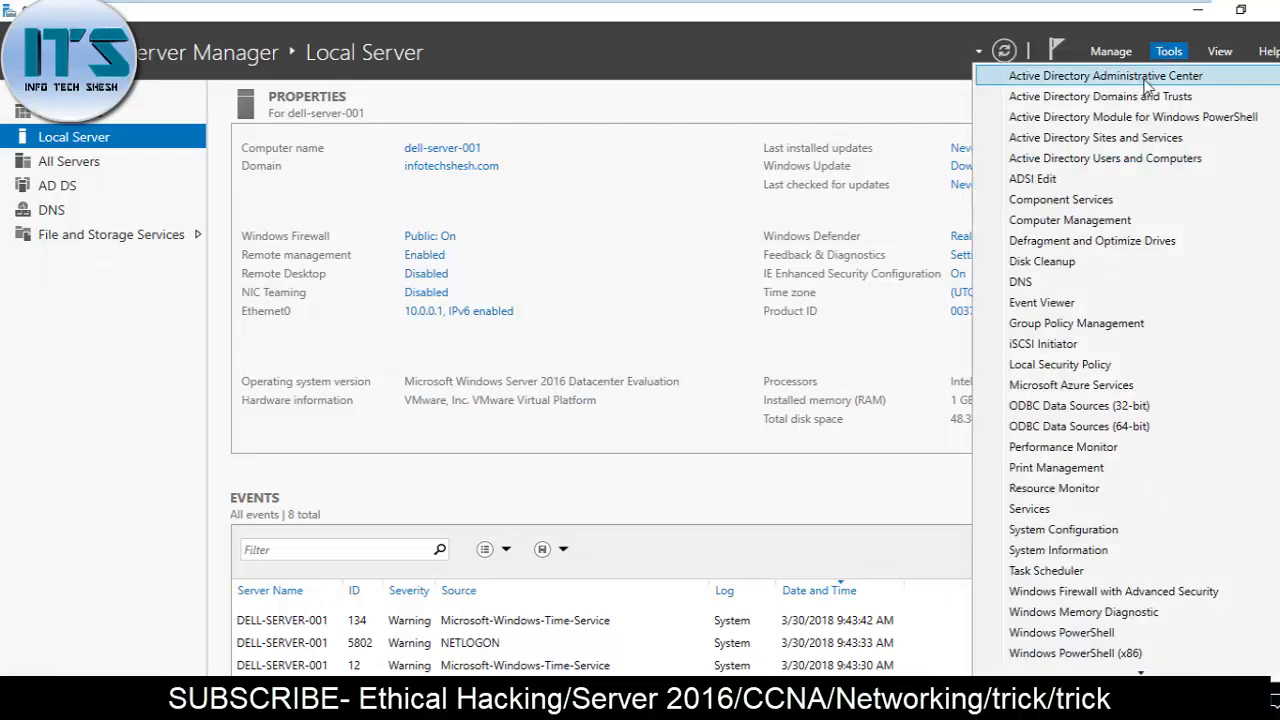
pyautogui.click(1109, 166)
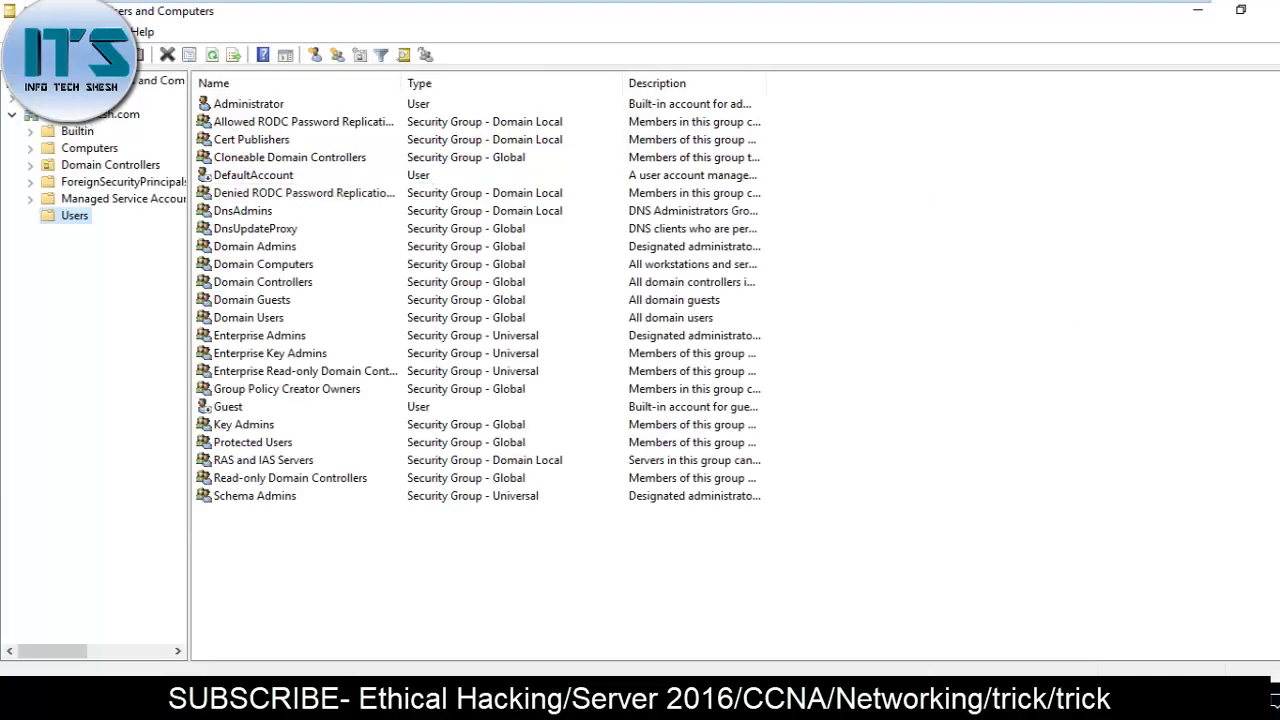
# - Open the Find dialog for the Users container, review its available search scopes, and close it
pyautogui.click(54, 32)
pyautogui.click(72, 73)
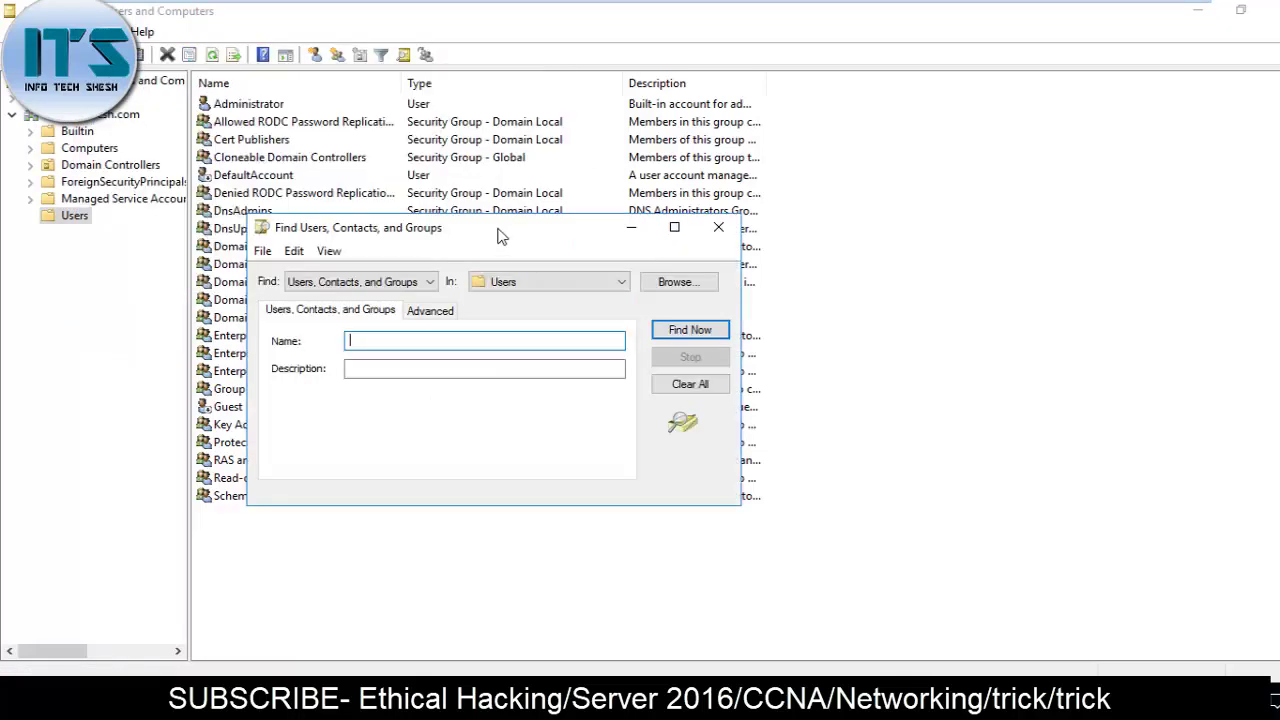
pyautogui.moveTo(508, 234); pyautogui.dragTo(472, 238)
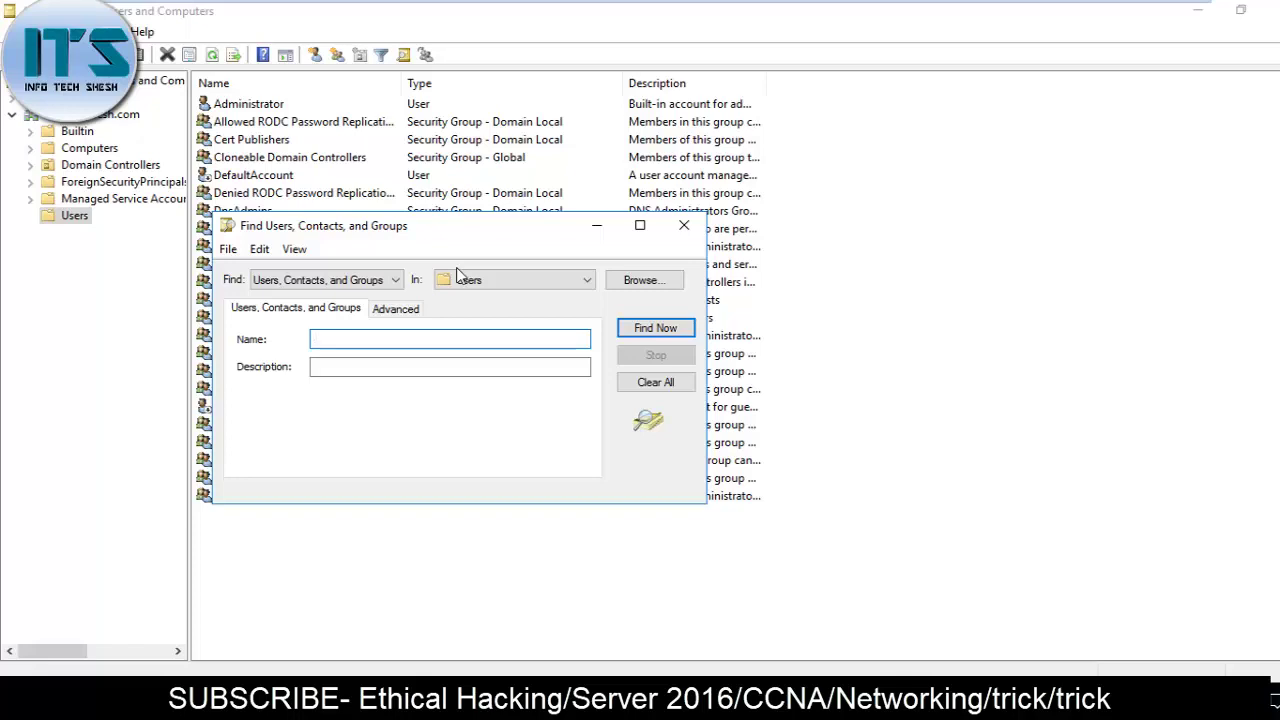
pyautogui.click(483, 280)
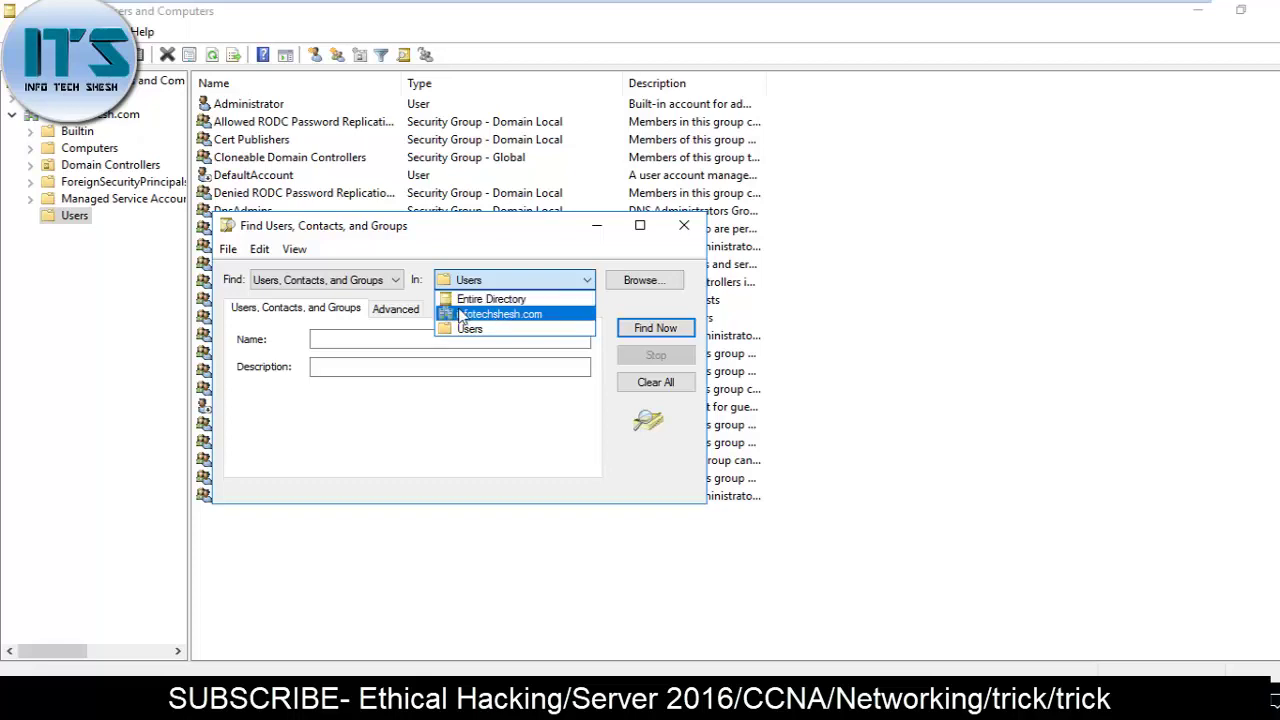
pyautogui.click(470, 280)
pyautogui.click(405, 334)
pyautogui.click(366, 343)
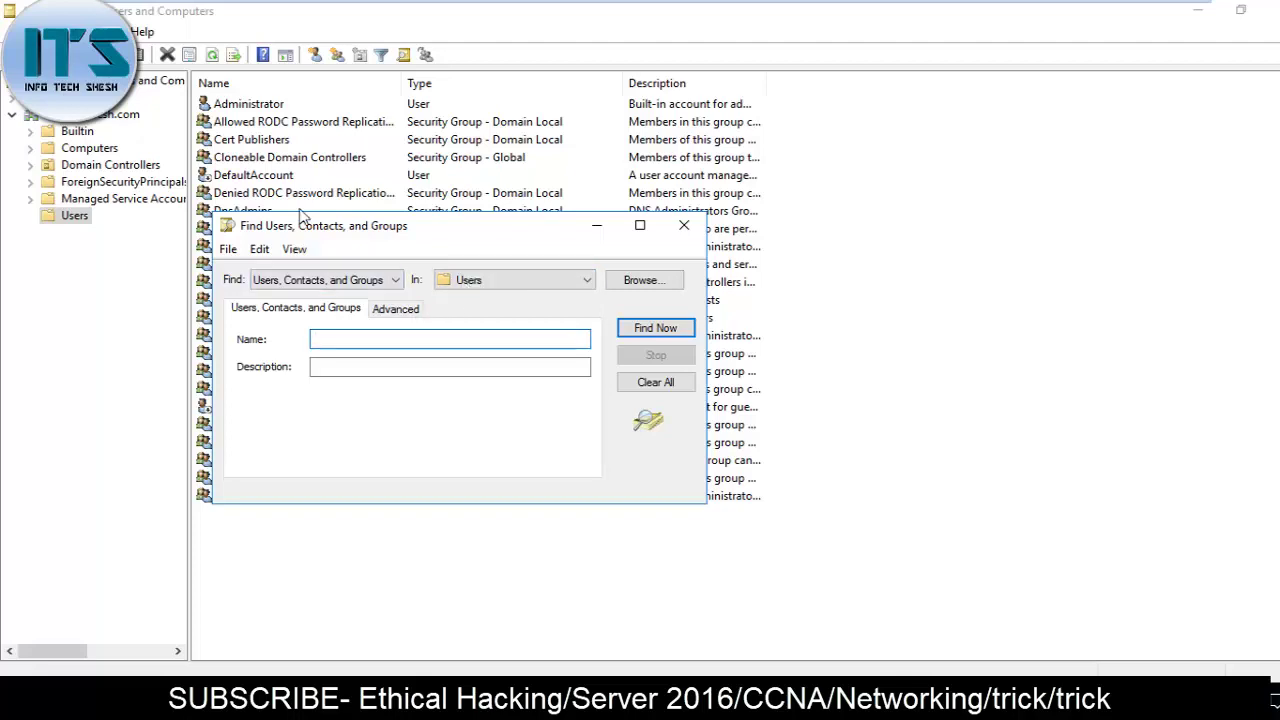
pyautogui.moveTo(500, 244); pyautogui.dragTo(606, 238)
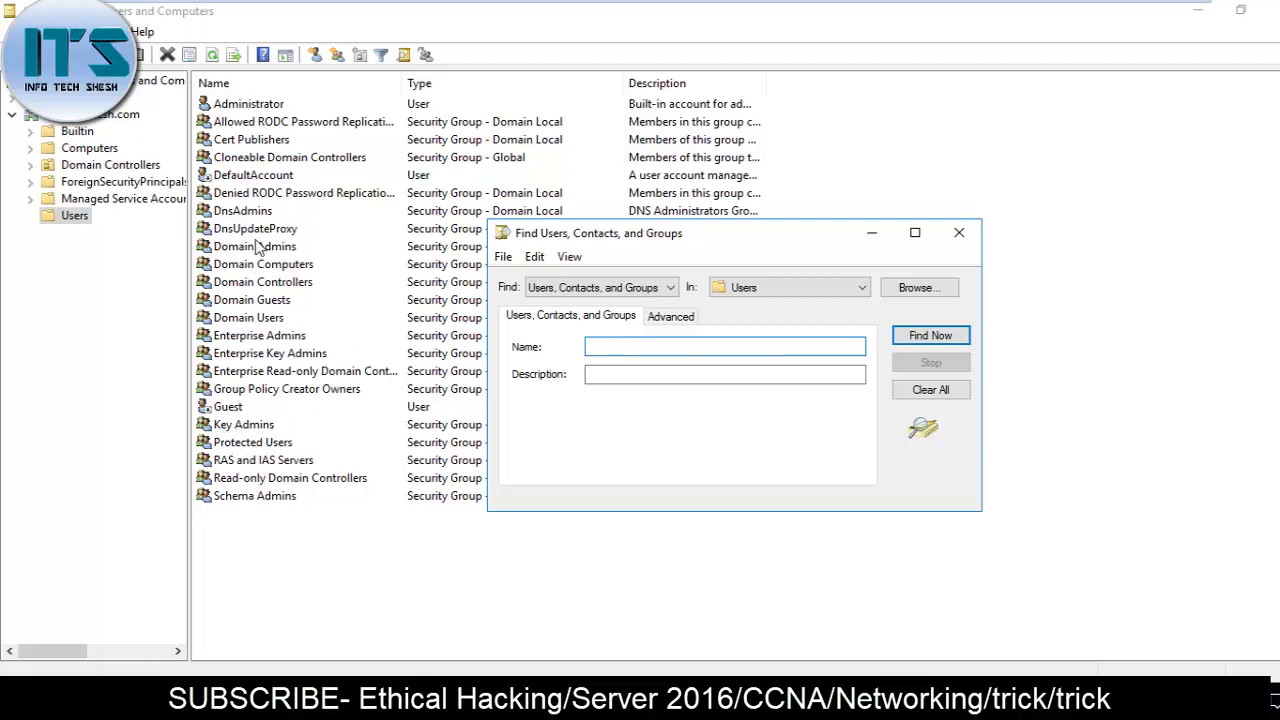
pyautogui.click(958, 234)
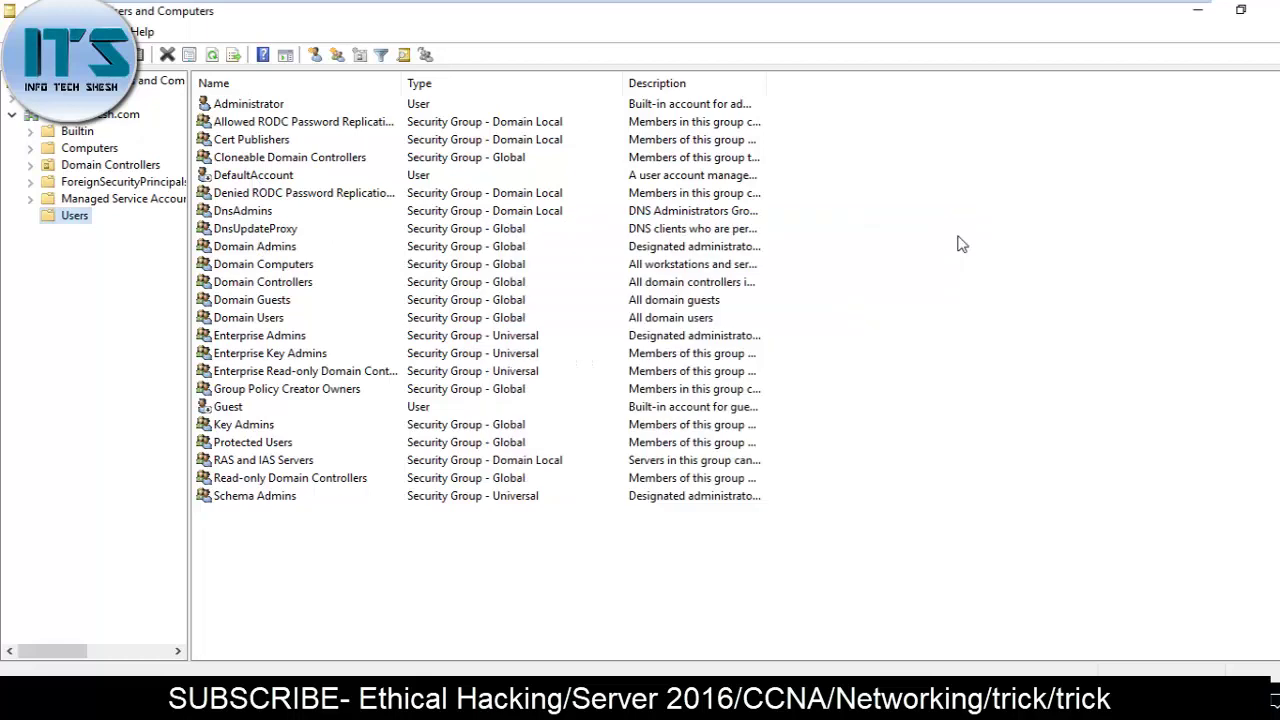
# - Start a new user in the Users container and enter the person's first and last name
pyautogui.click(313, 57)
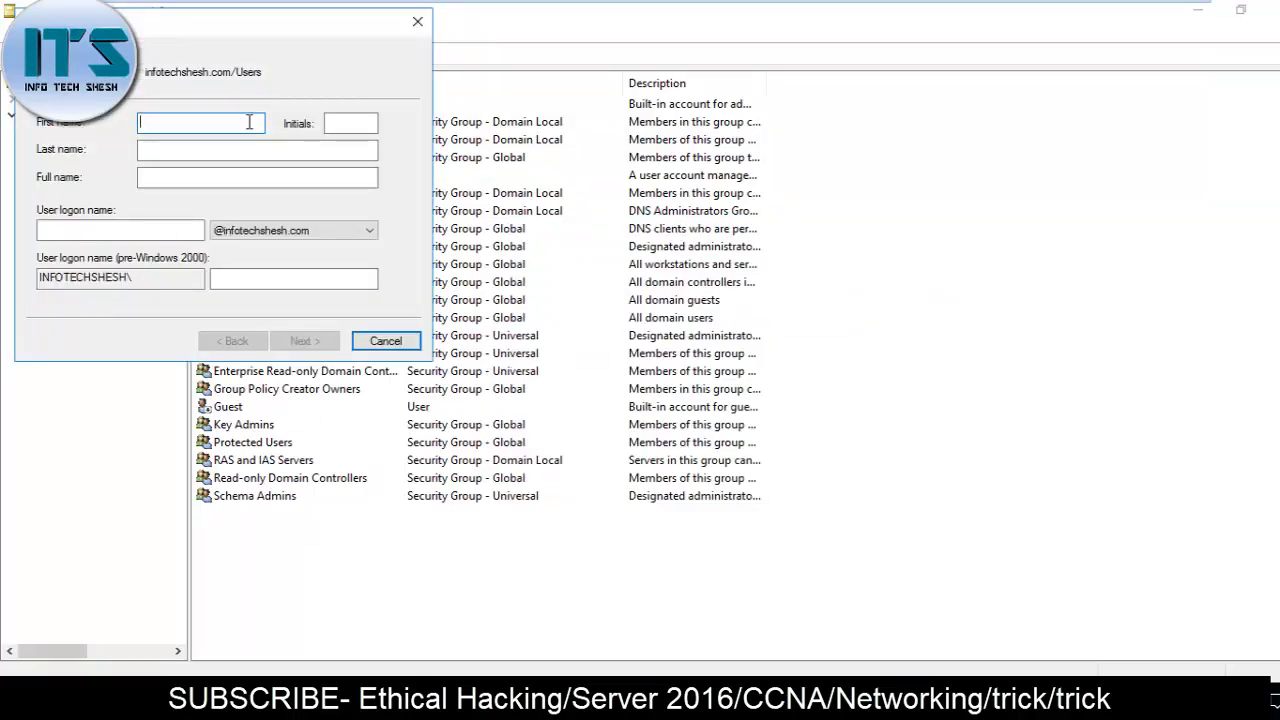
pyautogui.write('shesh')
pyautogui.press('Tab')
pyautogui.press('Tab')
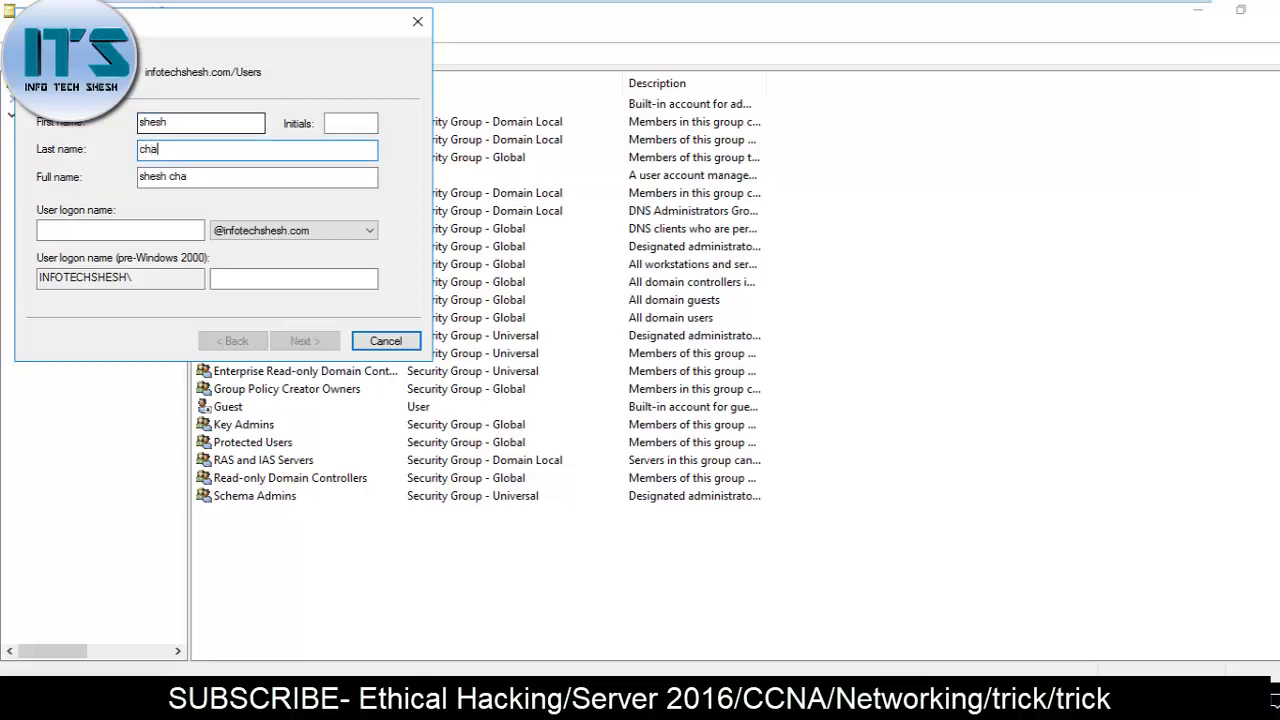
pyautogui.write('chauhan')
pyautogui.press('Tab')
pyautogui.press('Tab')
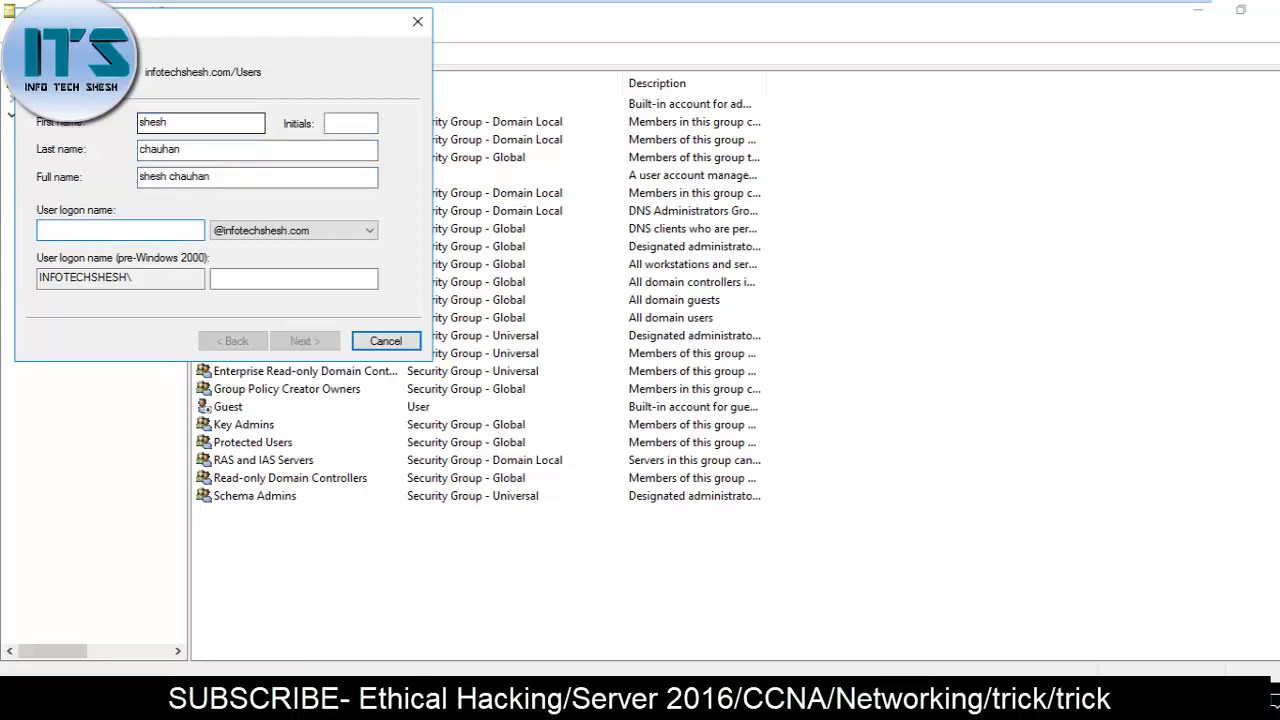
# - Enter the new user's logon name, recheck the name details, and proceed to the password settings
pyautogui.write('sh')
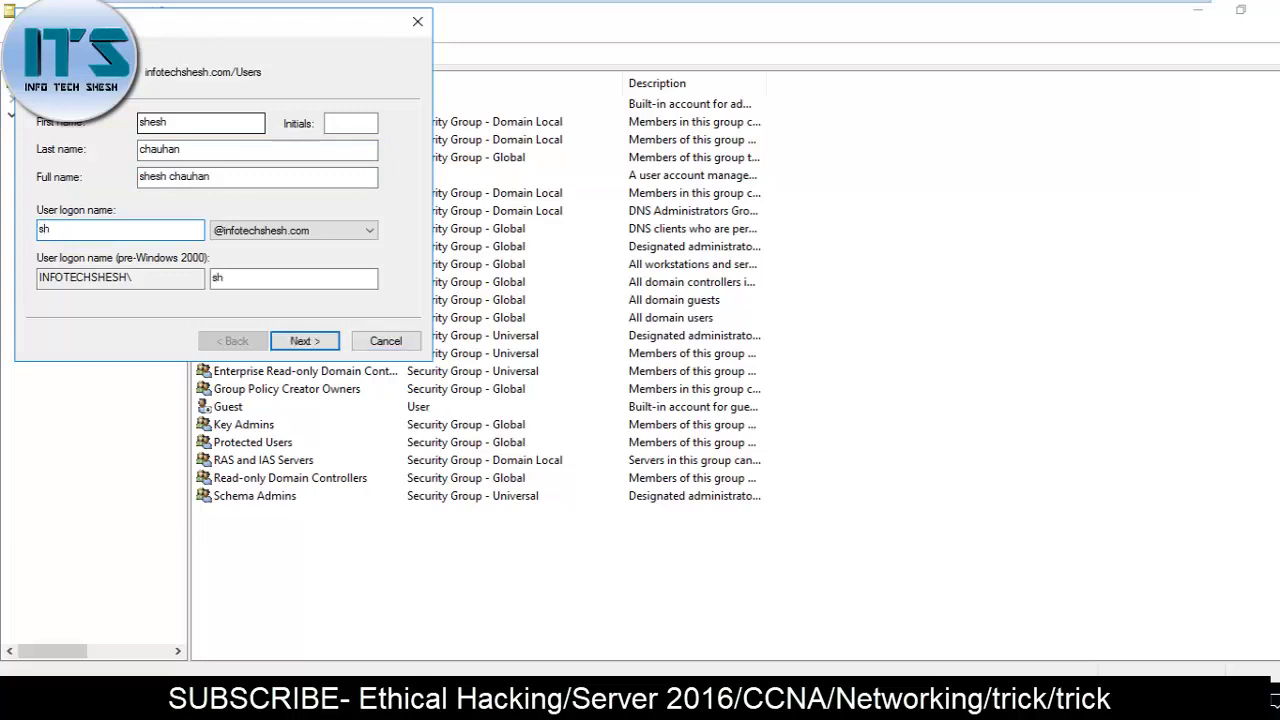
pyautogui.write('esh')
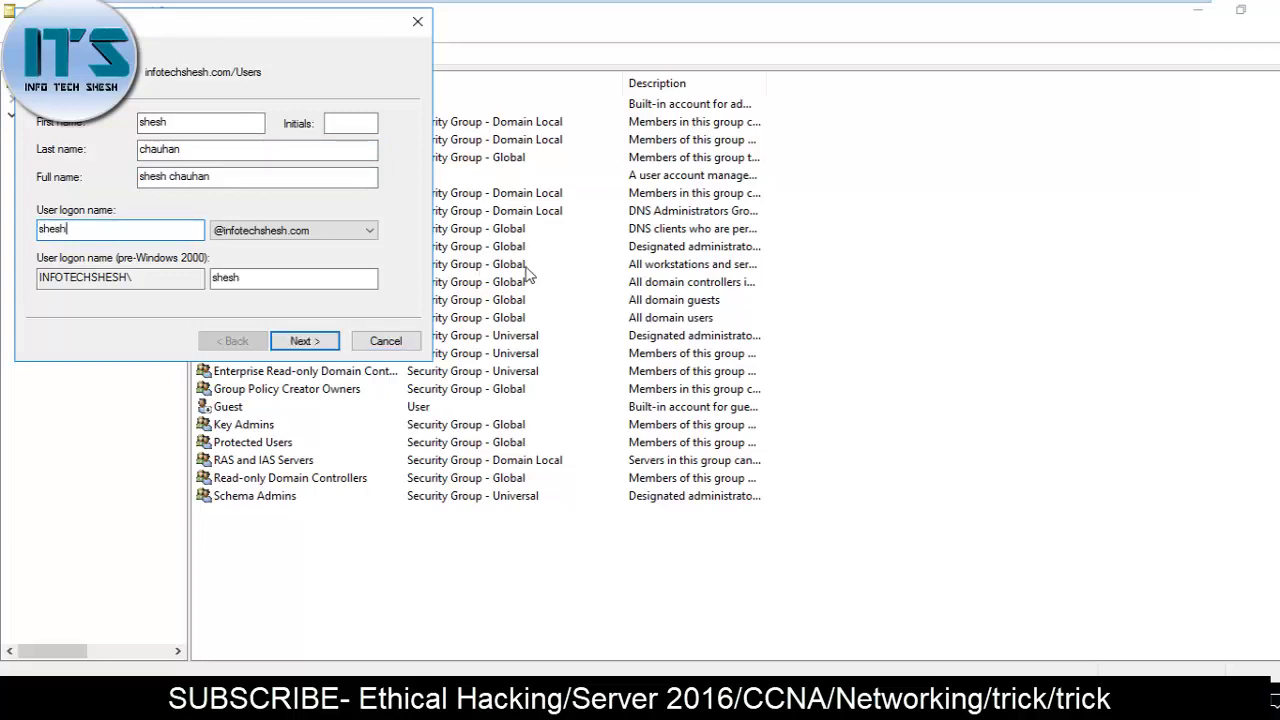
pyautogui.click(311, 344)
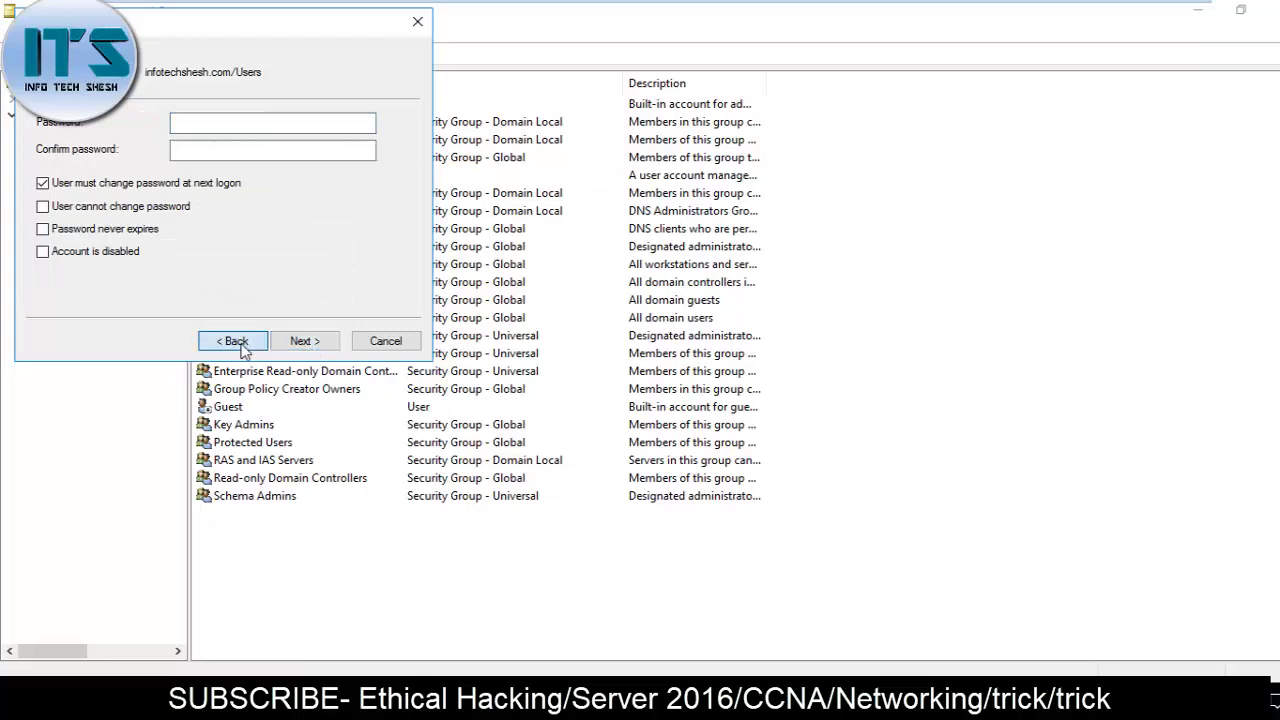
pyautogui.click(240, 343)
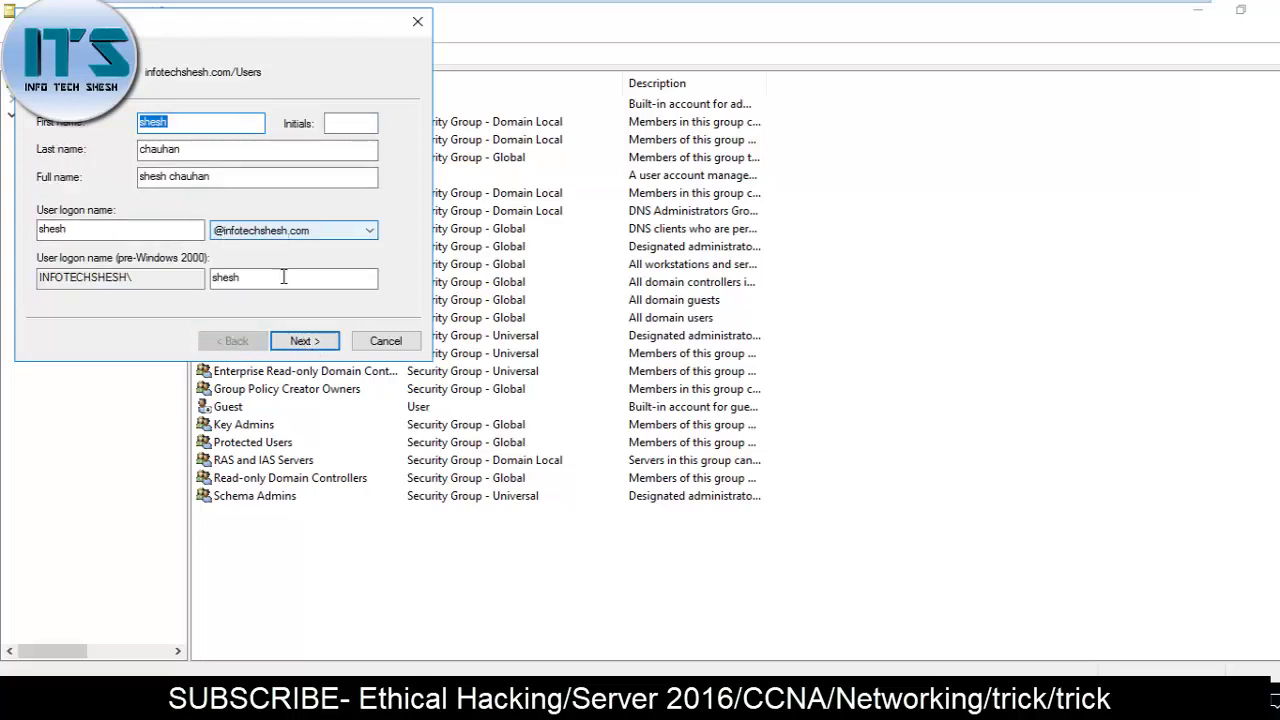
pyautogui.click(311, 344)
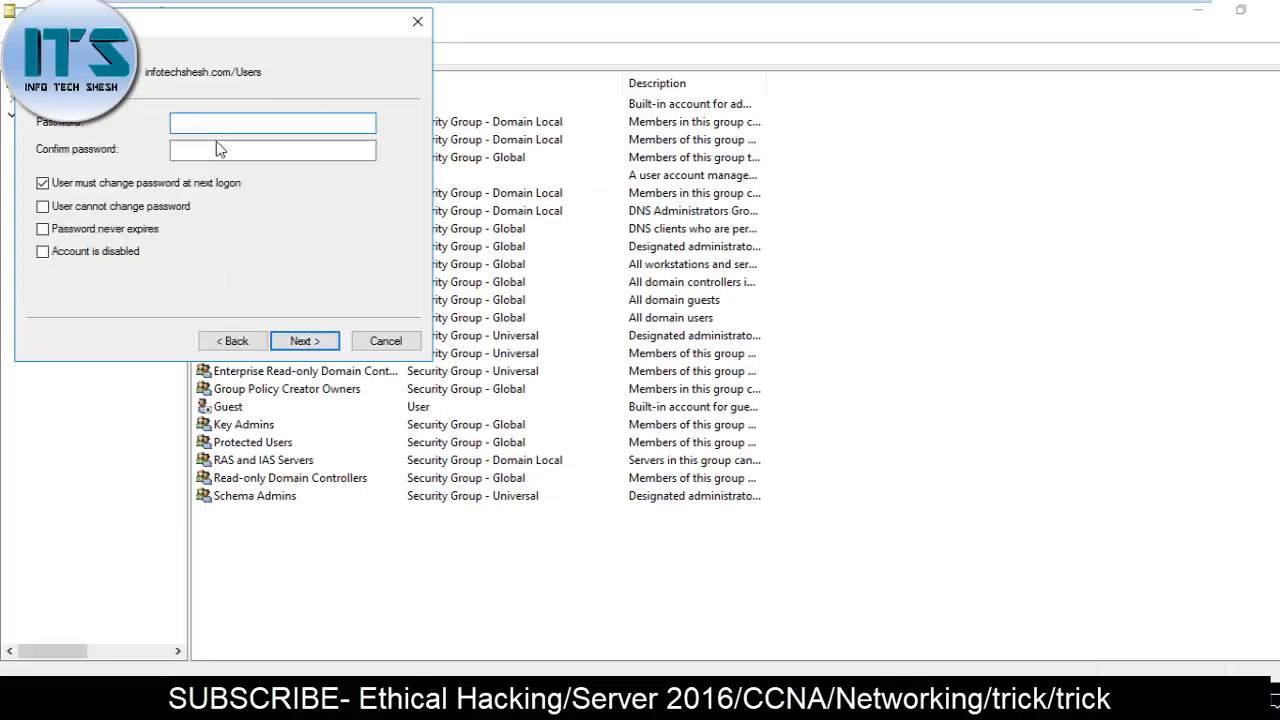
# - Enter and confirm the account password, enable only User cannot change password and Password never expires, and finish creating the user
pyautogui.write('••••••••')
pyautogui.press('Tab')
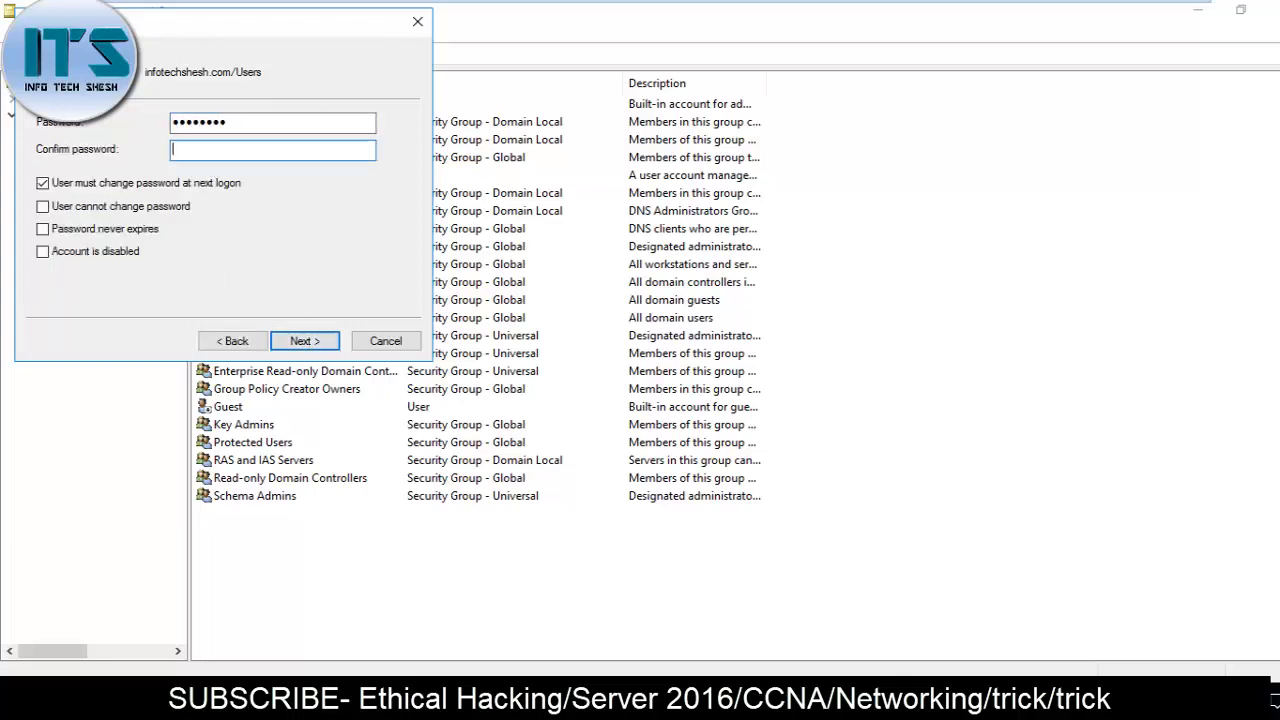
pyautogui.write('••••••••')
pyautogui.click(126, 185)
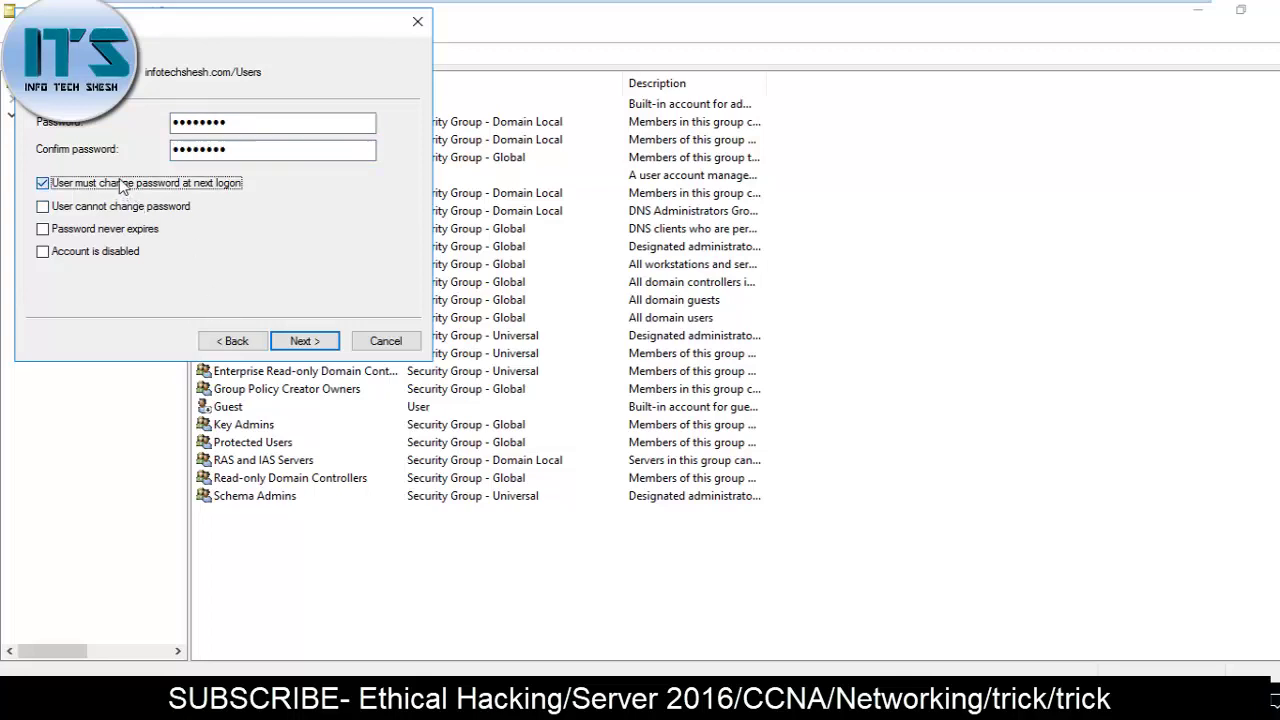
pyautogui.click(90, 210)
pyautogui.click(87, 229)
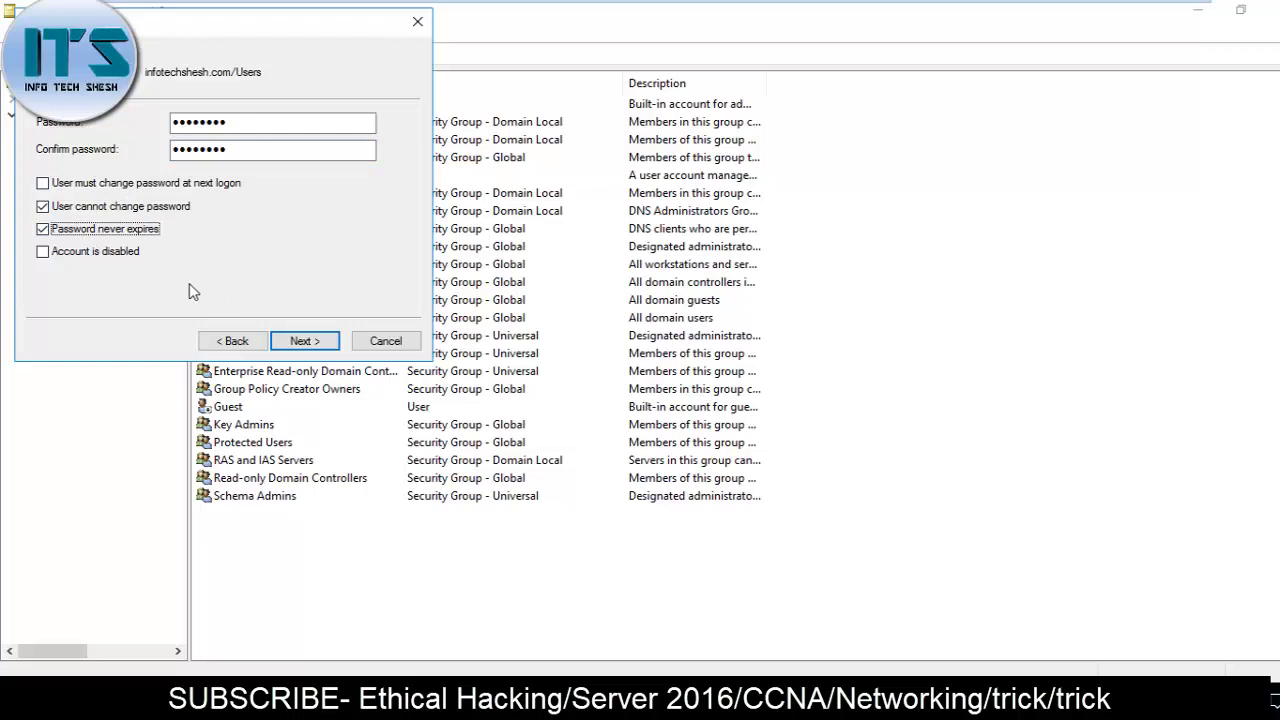
pyautogui.click(305, 340)
pyautogui.click(305, 340)
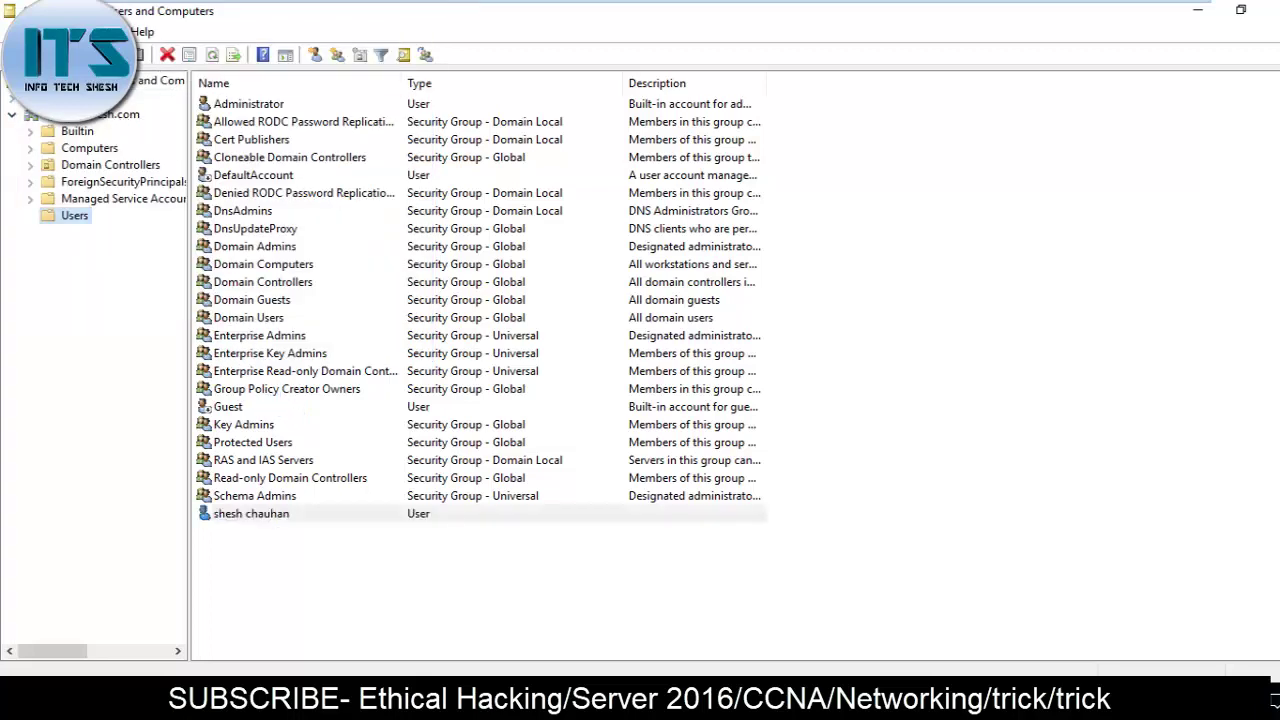
# - Search the Users container for the new user by first name and select the matching account
pyautogui.click(57, 31)
pyautogui.click(75, 92)
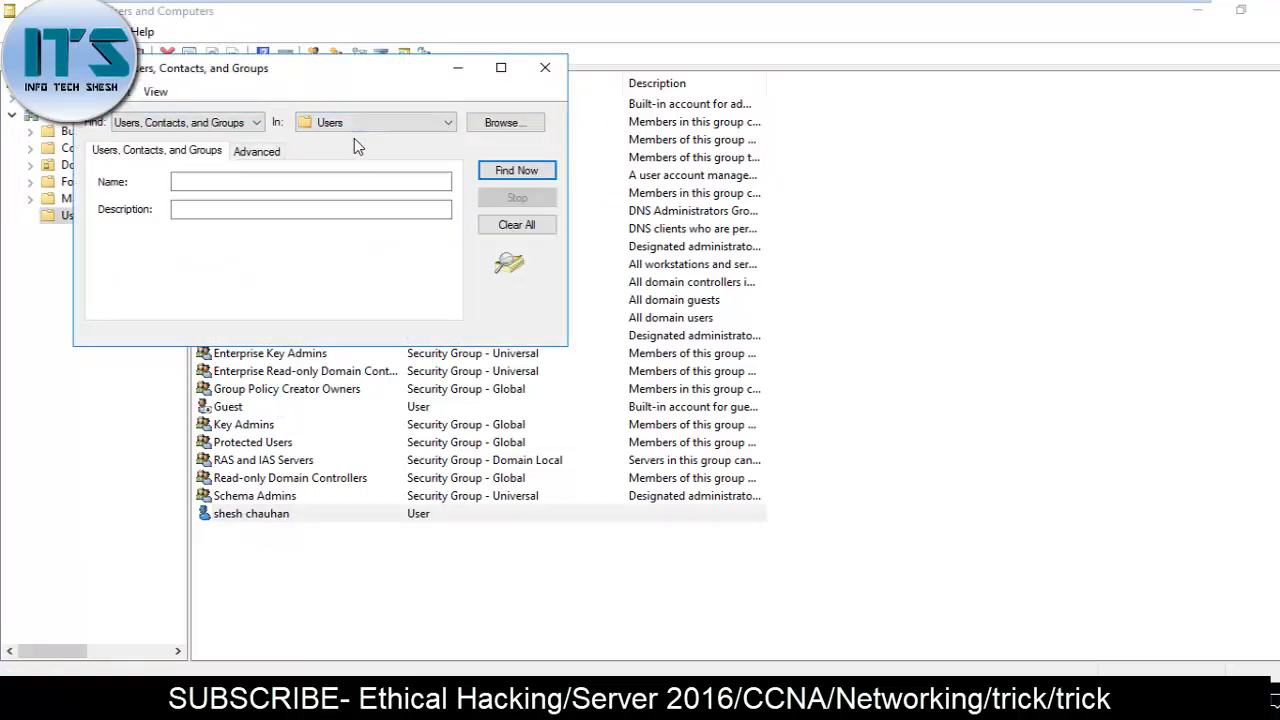
pyautogui.click(266, 180)
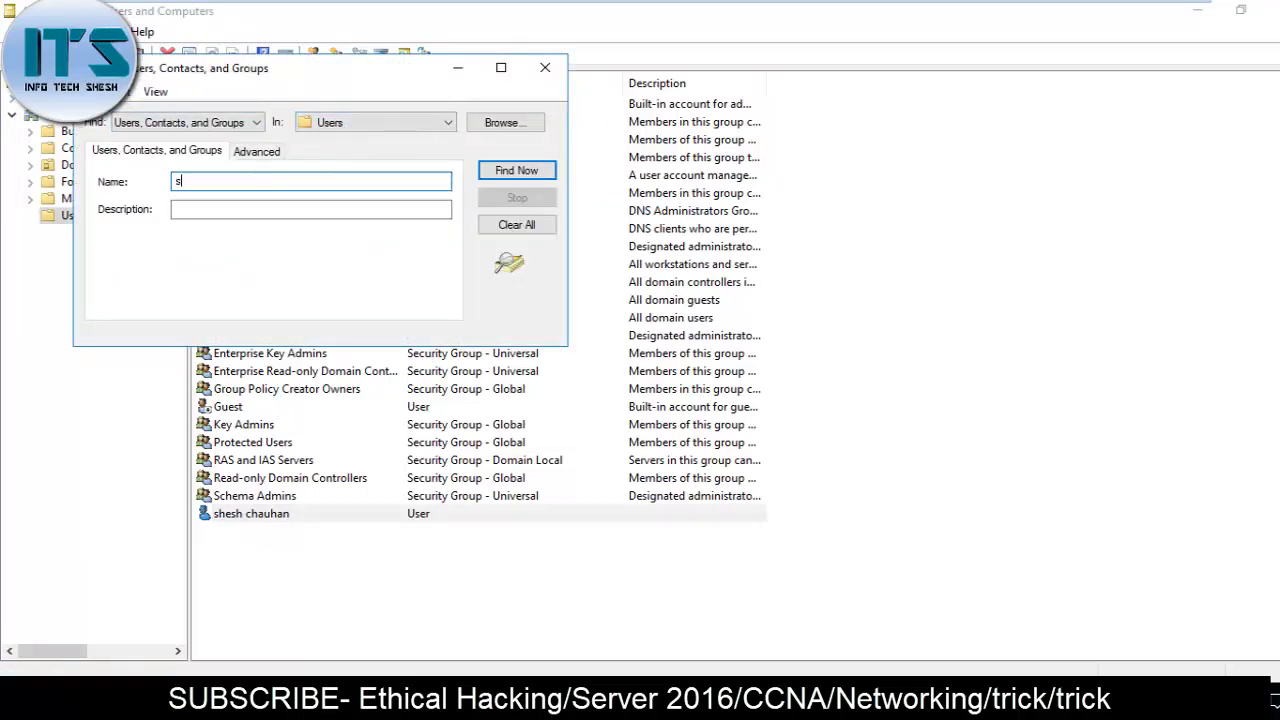
pyautogui.click(516, 170)
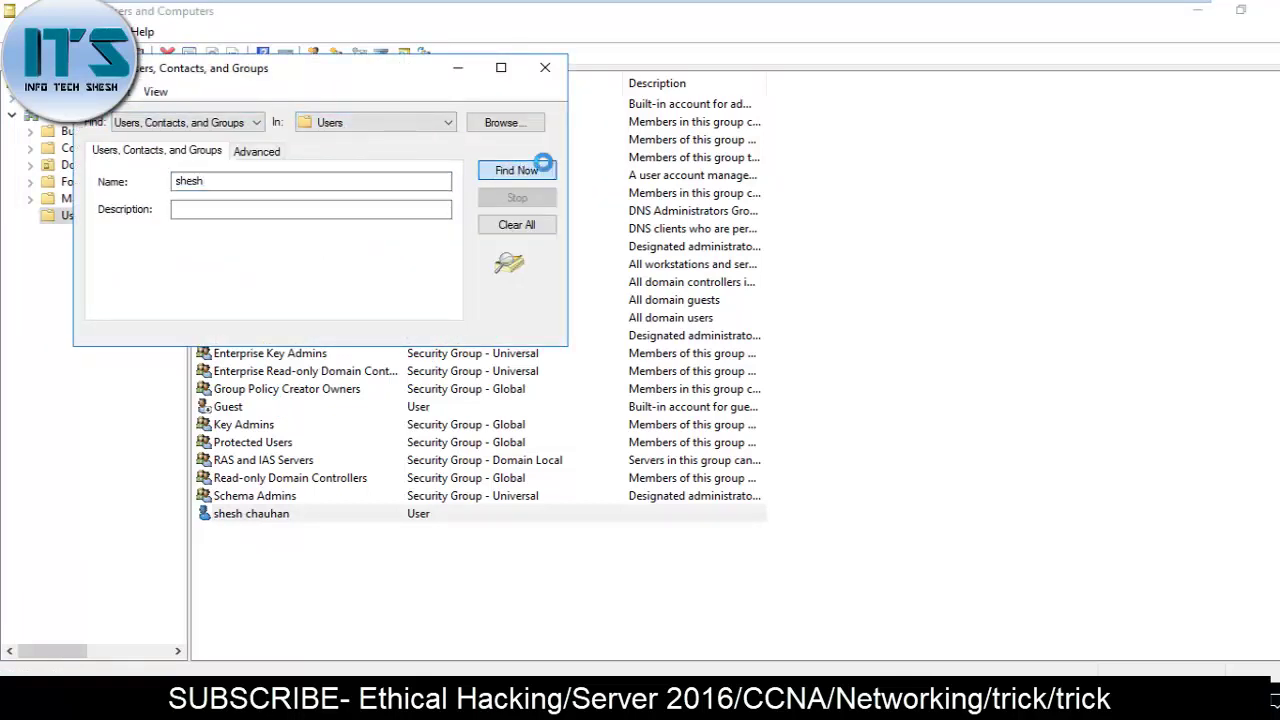
pyautogui.click(185, 383)
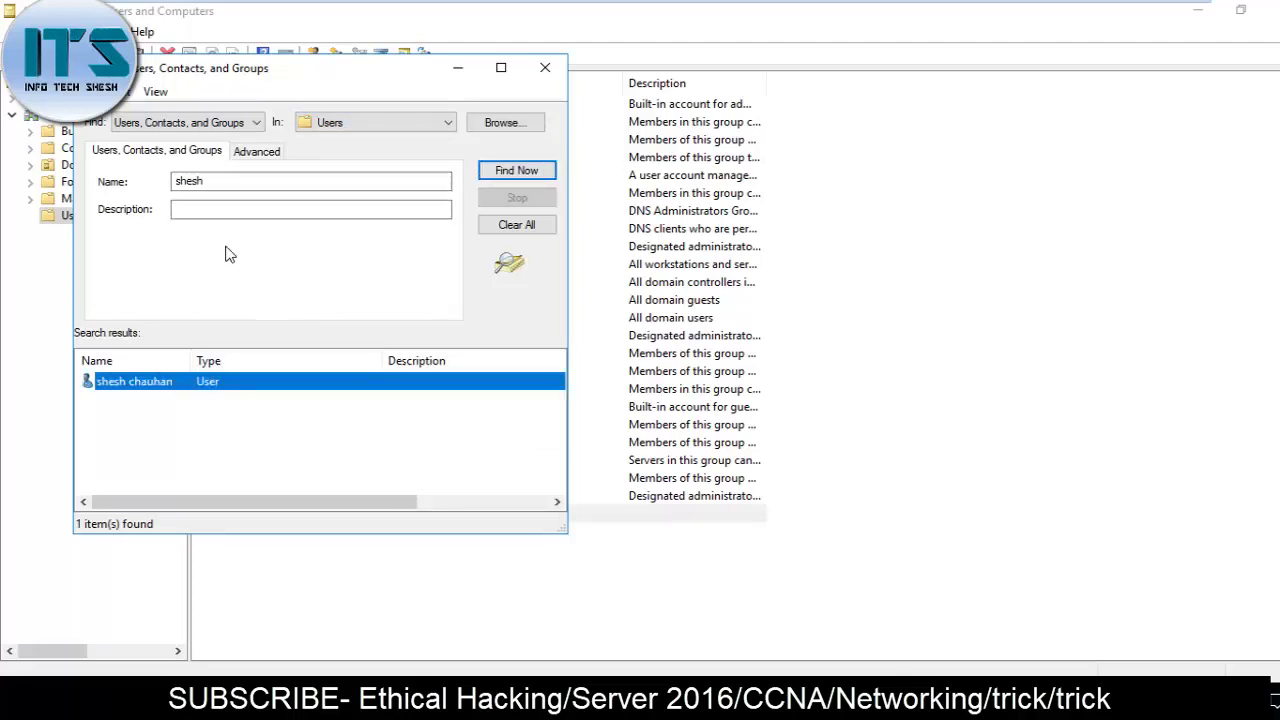
# - Change the search scope to the infotechshesh.com domain and clear the previous search results
pyautogui.click(355, 122)
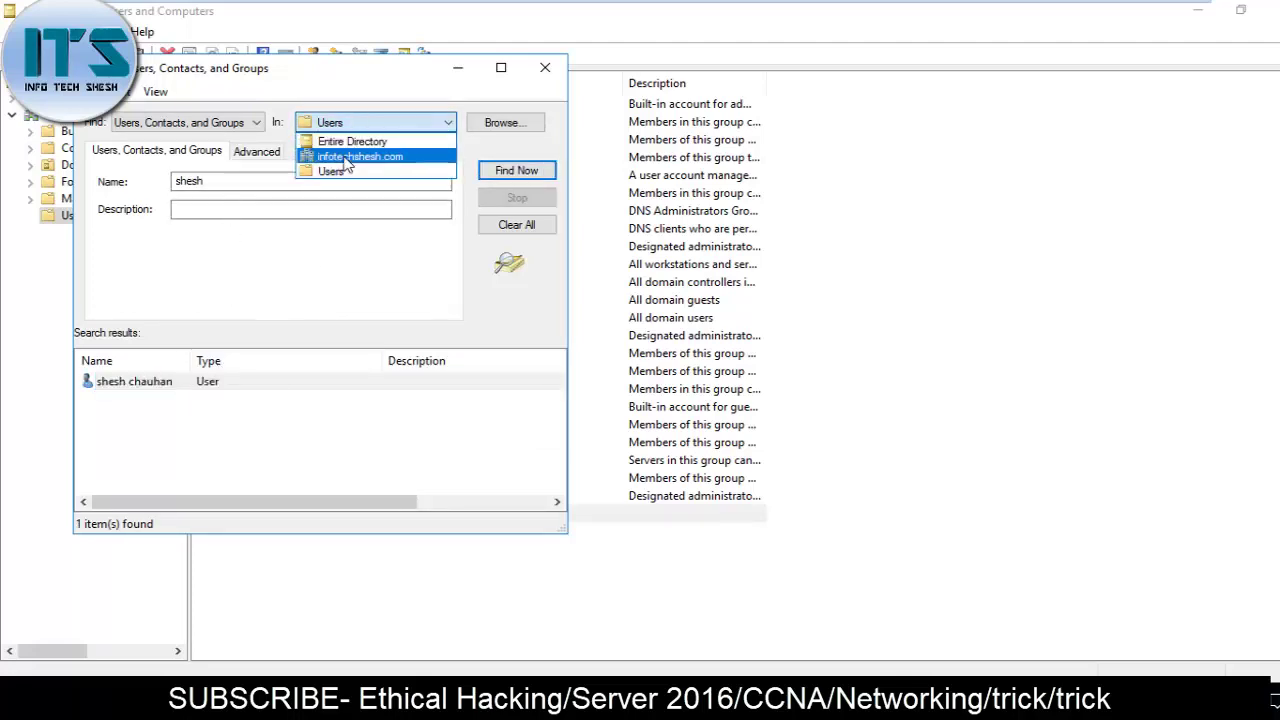
pyautogui.click(350, 157)
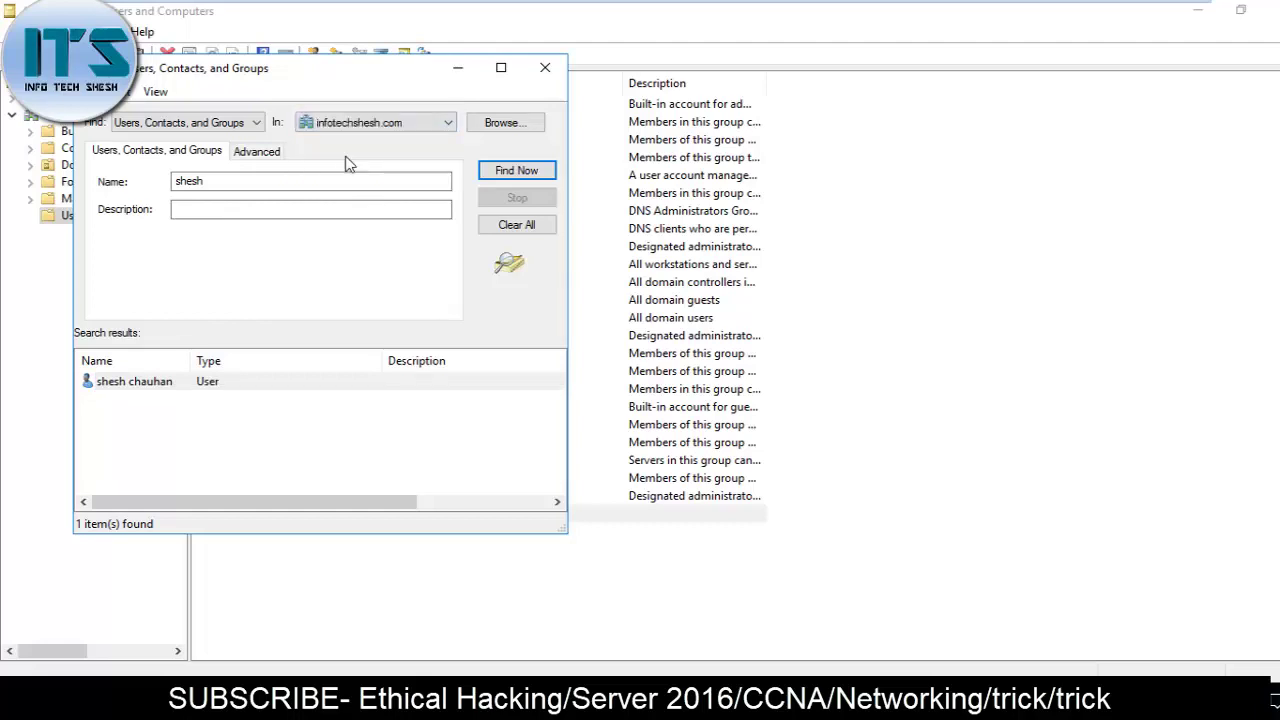
pyautogui.click(230, 381)
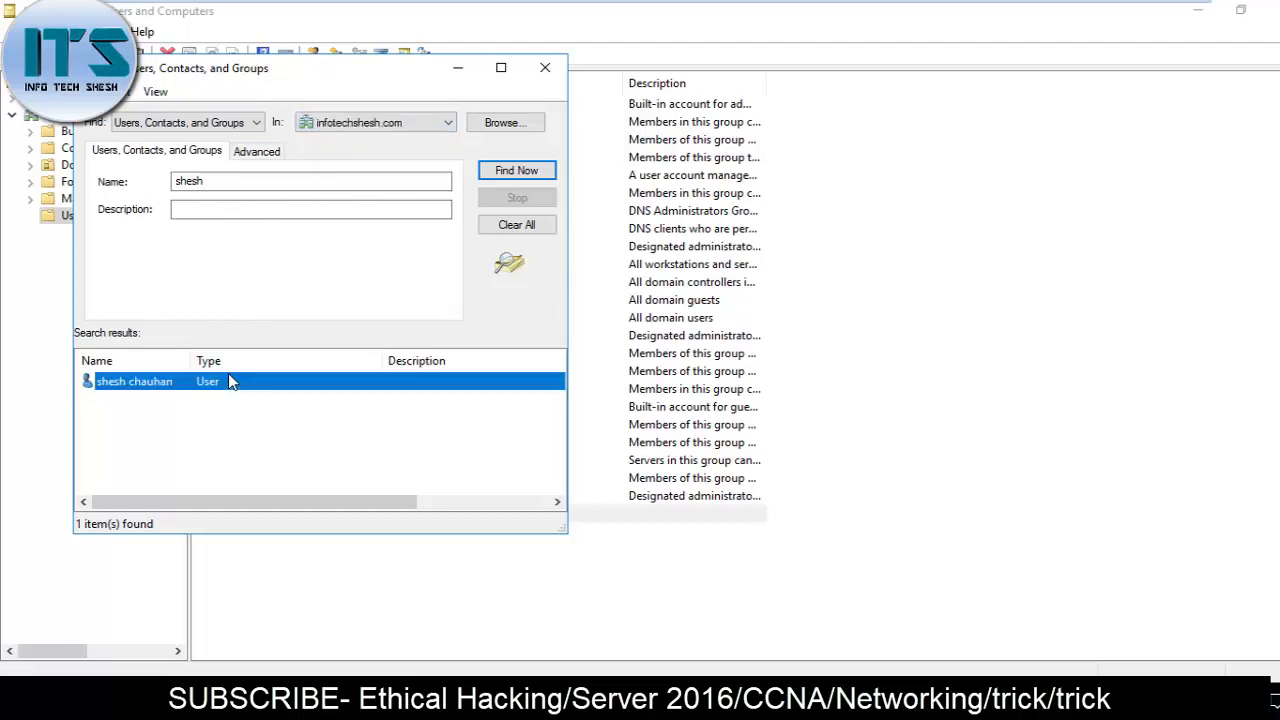
pyautogui.rightClick(230, 381)
pyautogui.click(517, 222)
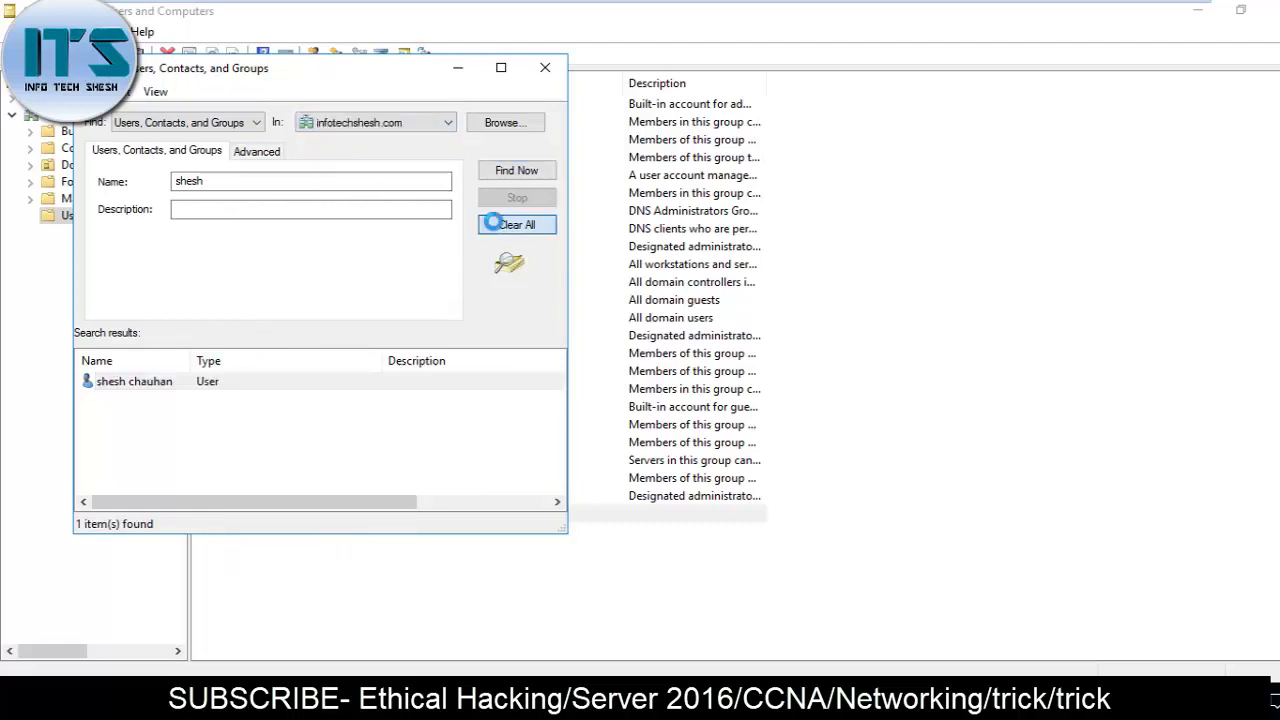
pyautogui.click(517, 224)
pyautogui.click(660, 420)
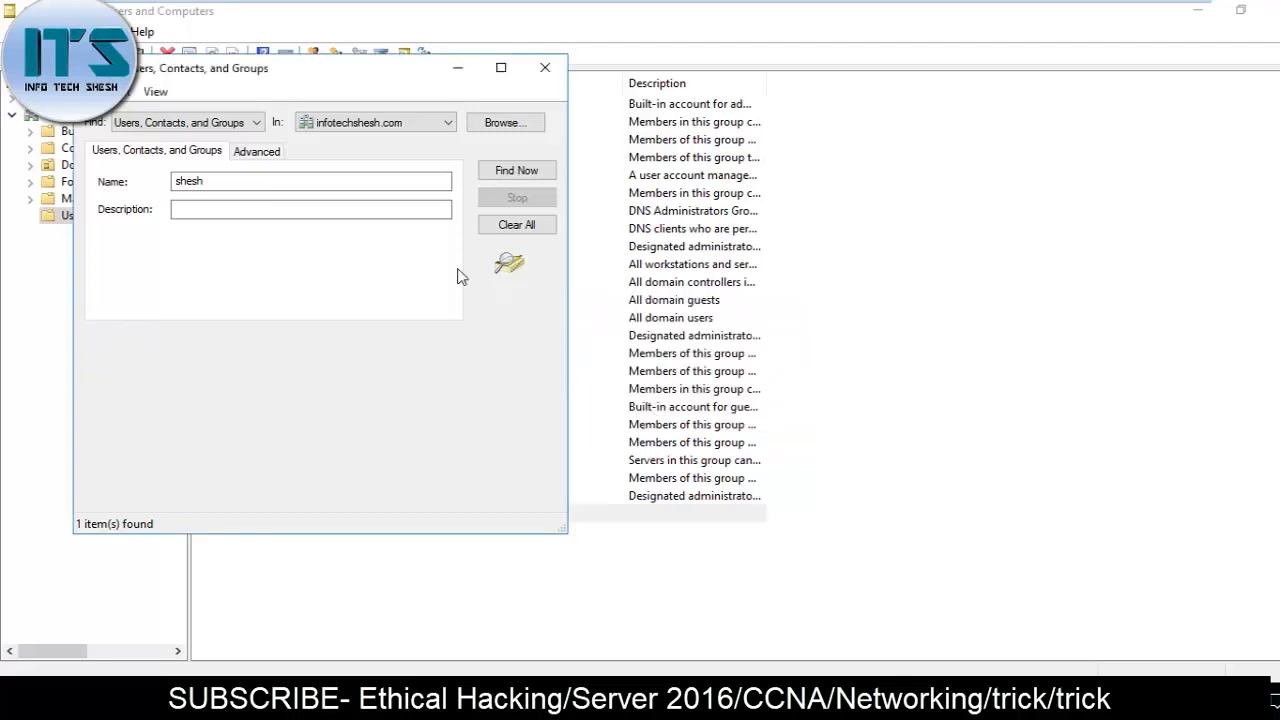
# - Search the whole infotechshesh.com domain without a name, repeat the search with the user's first name, and select the matching account
pyautogui.click(493, 176)
pyautogui.click(211, 181)
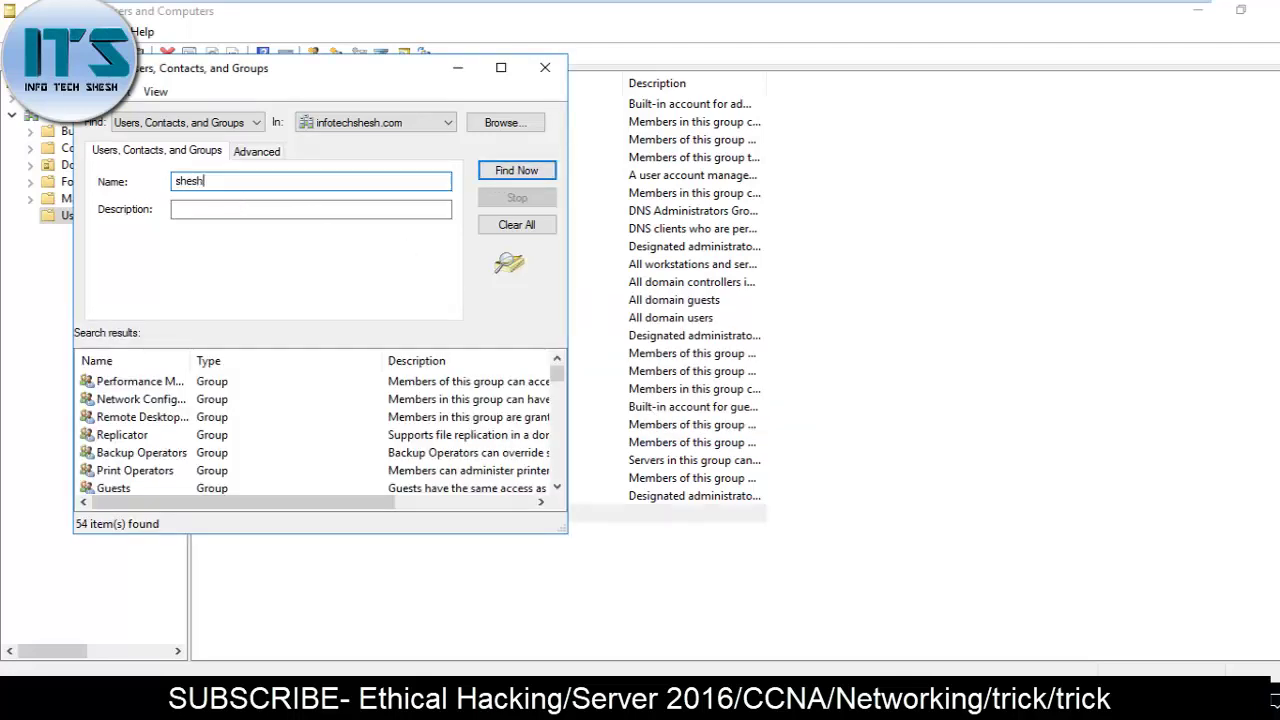
pyautogui.click(514, 174)
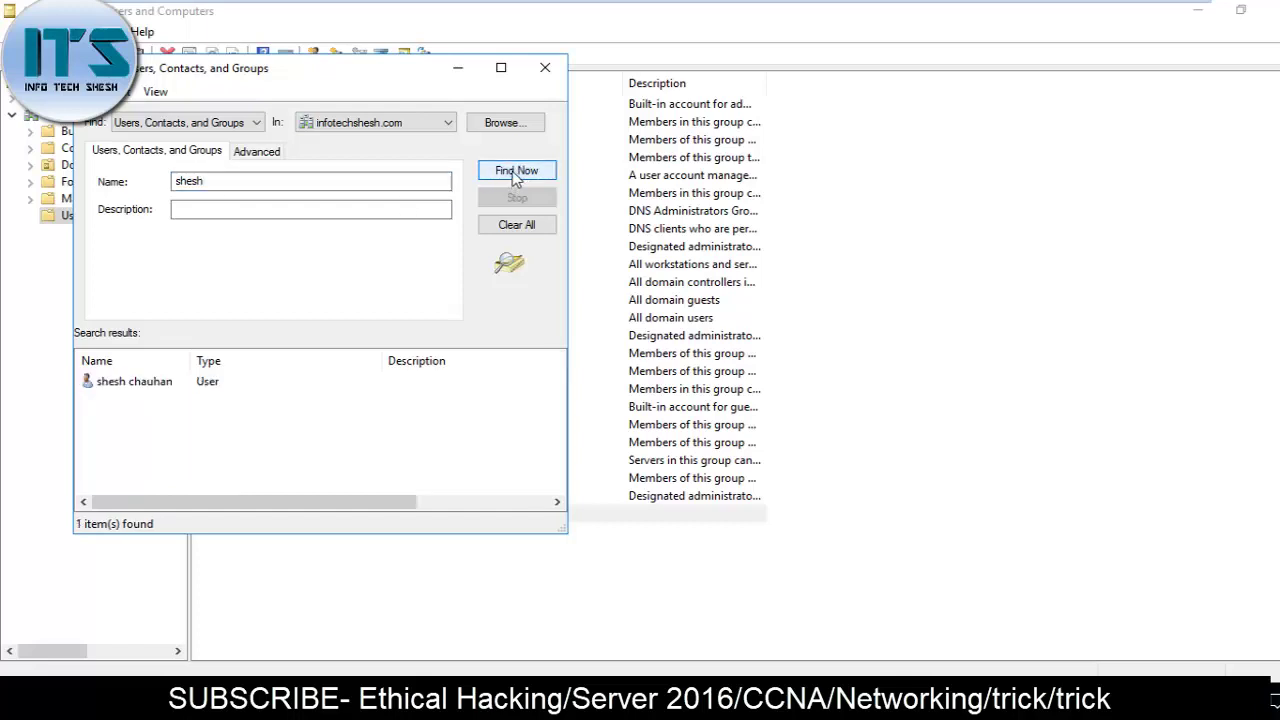
pyautogui.click(180, 383)
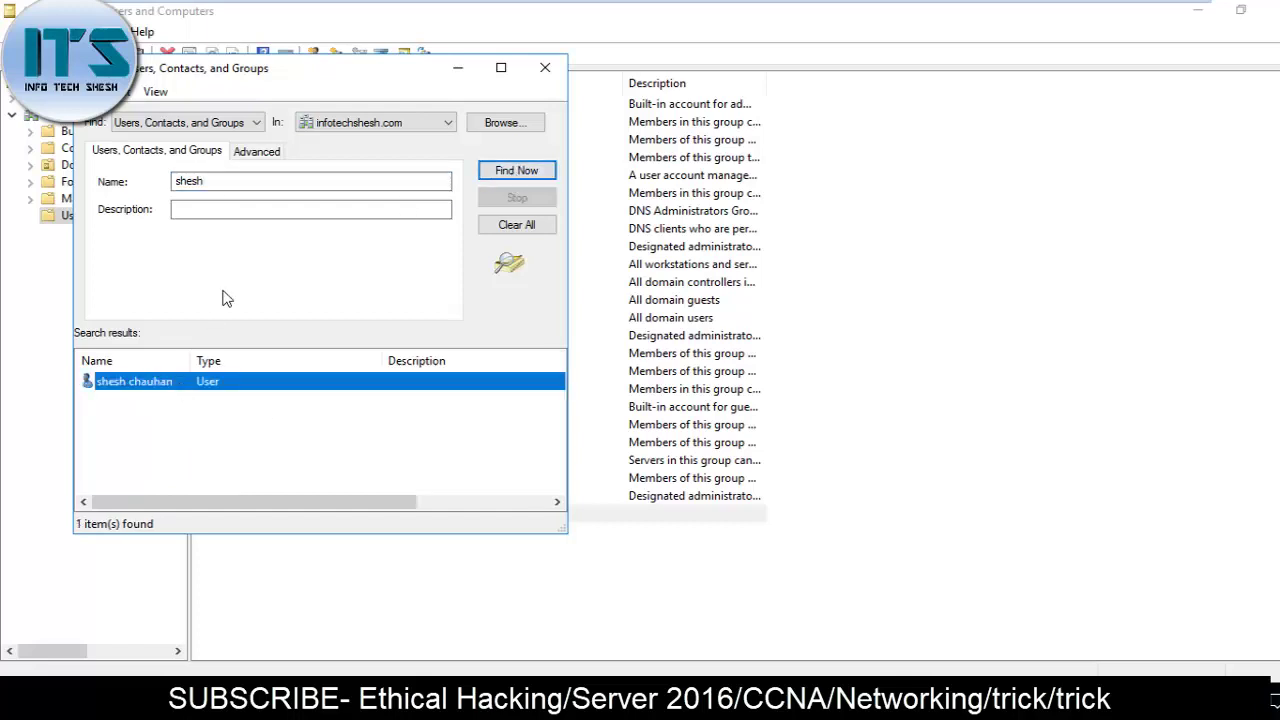
# - Reposition the Find dialog, review its search scopes, and set the scope to Entire Directory
pyautogui.moveTo(249, 56); pyautogui.dragTo(492, 126)
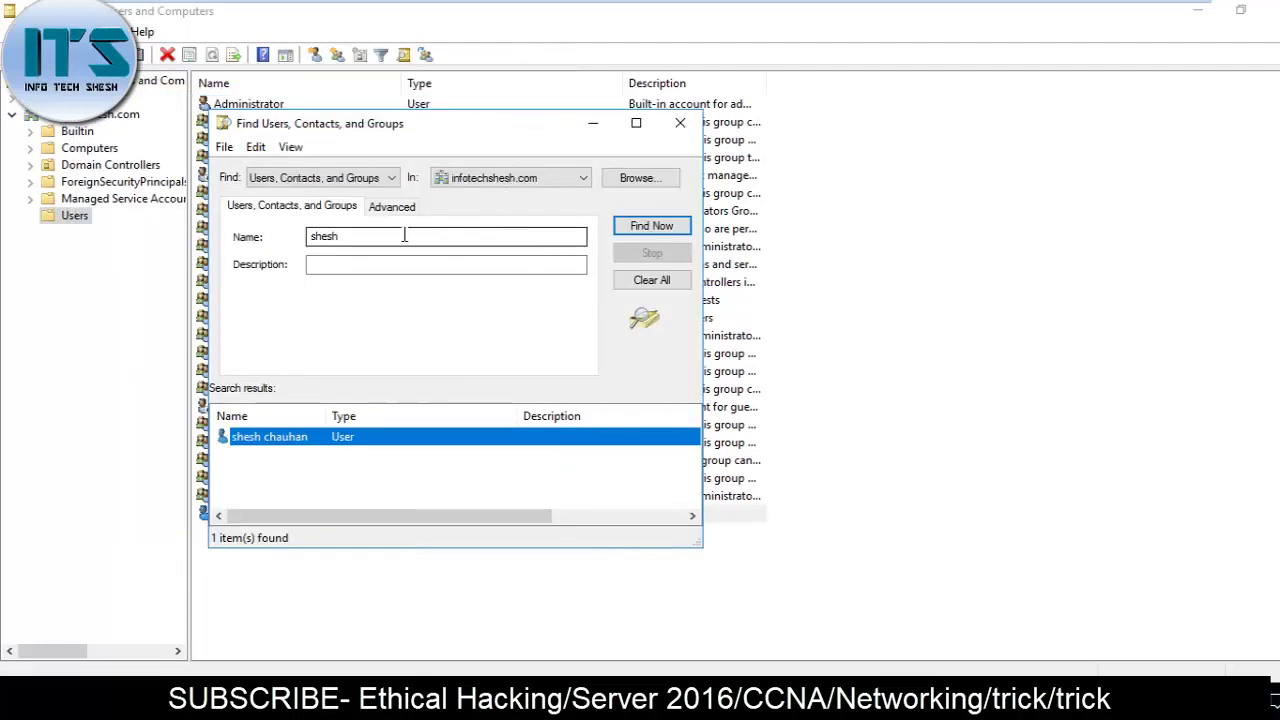
pyautogui.click(514, 186)
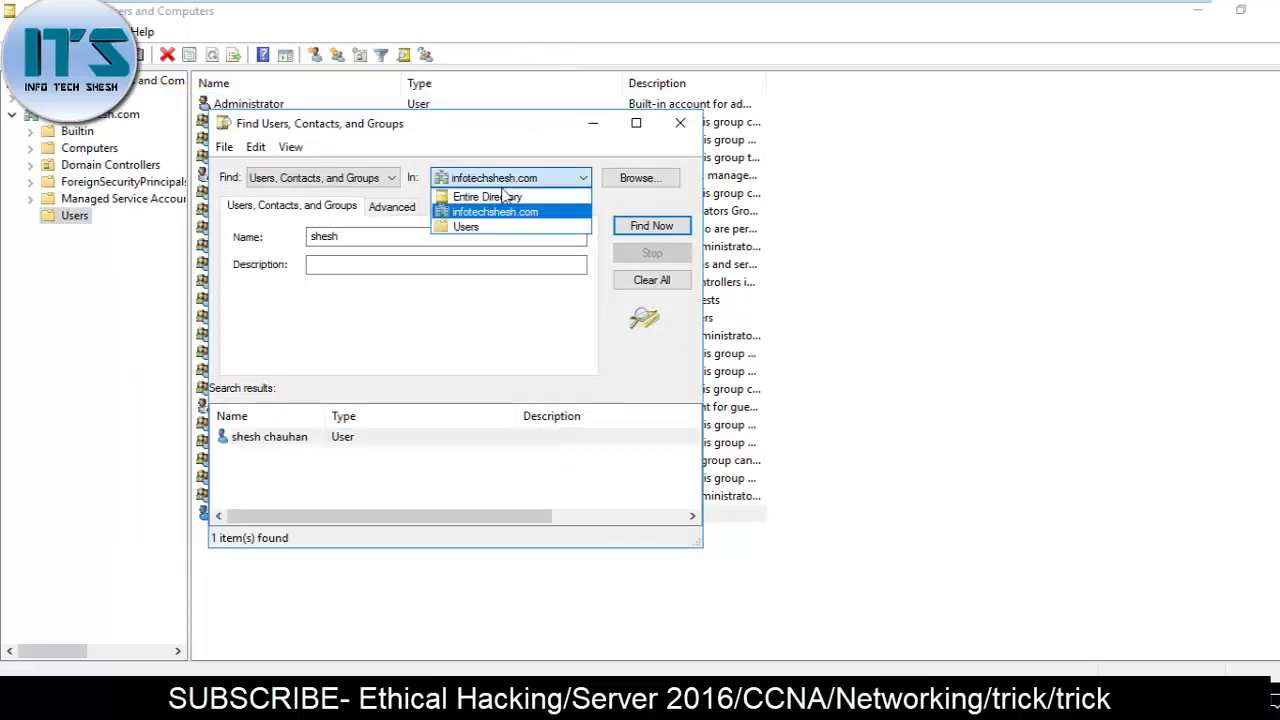
pyautogui.click(328, 442)
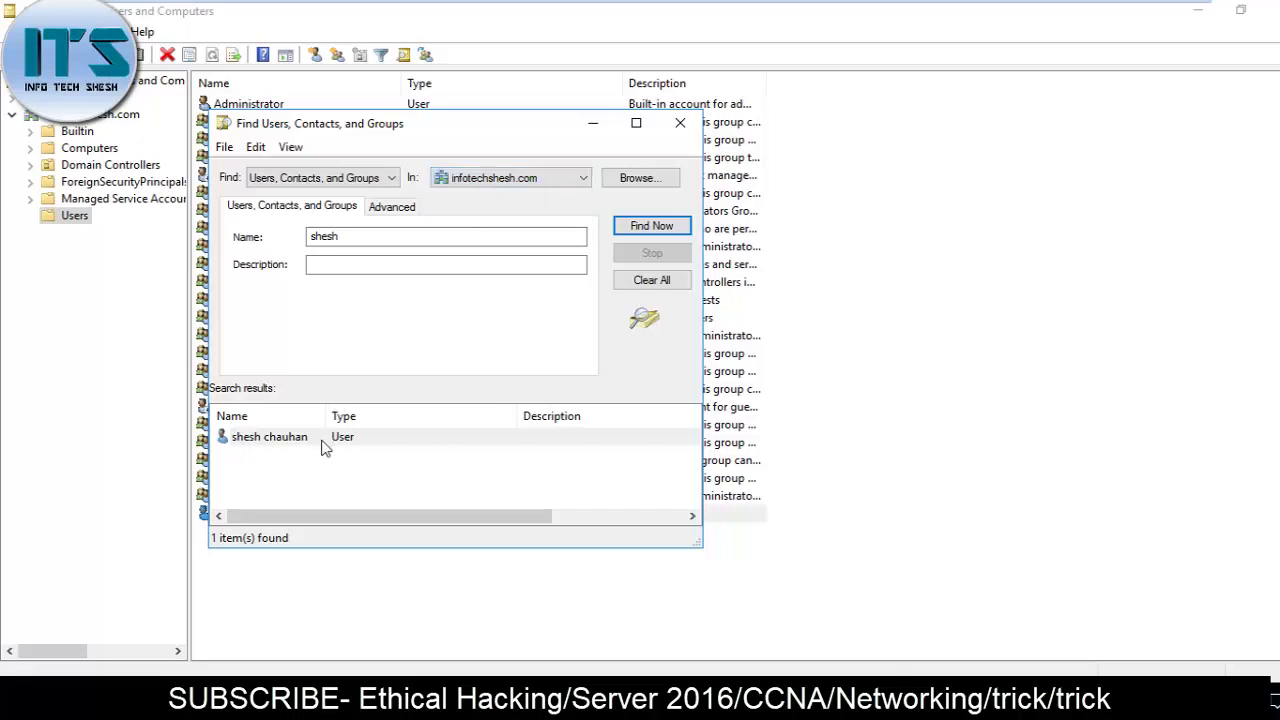
pyautogui.click(372, 439)
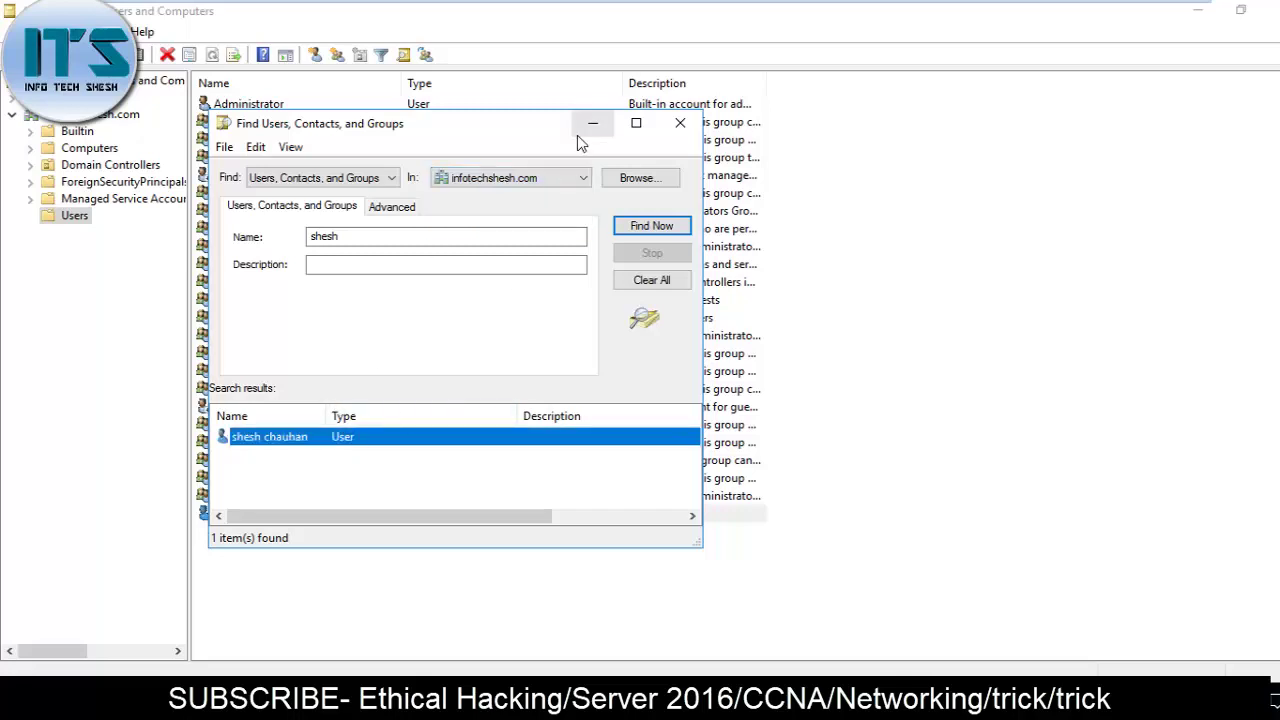
pyautogui.click(568, 186)
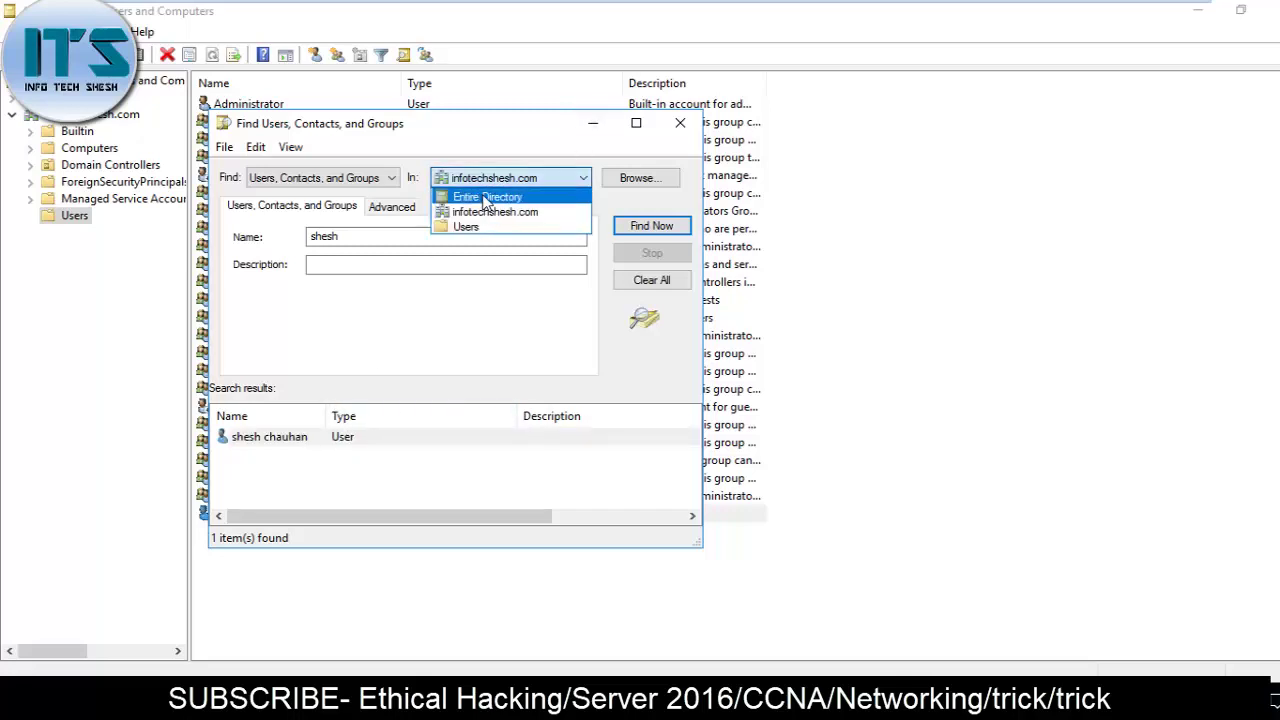
pyautogui.click(487, 197)
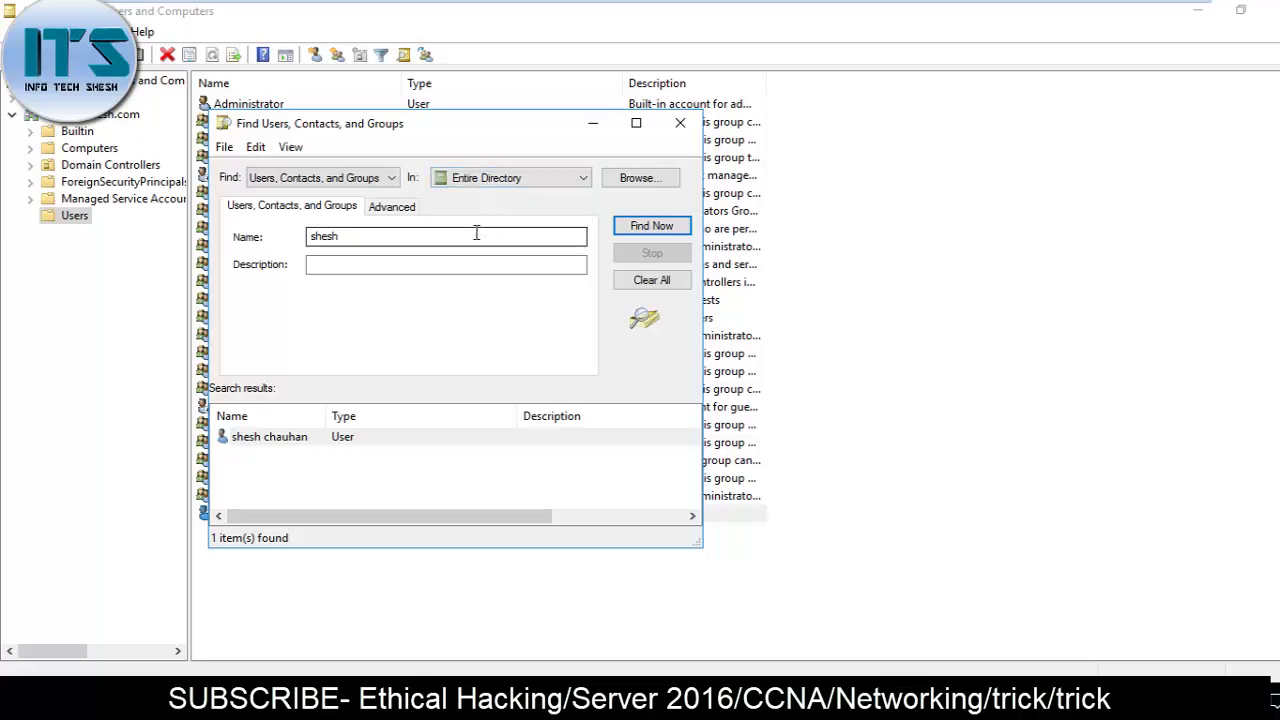
# - Launch Paint inside the virtual machine to get a blank drawing canvas
pyautogui.press('super+r')
pyautogui.write('mspain')
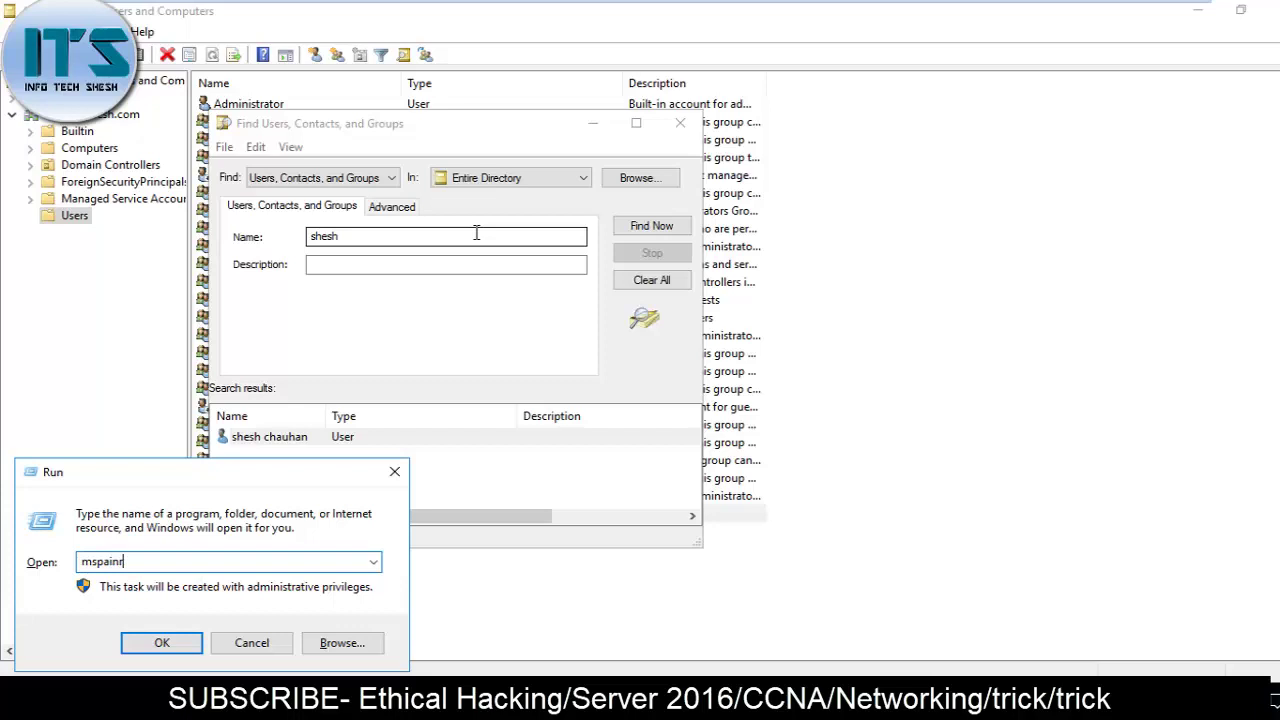
pyautogui.press('Return')
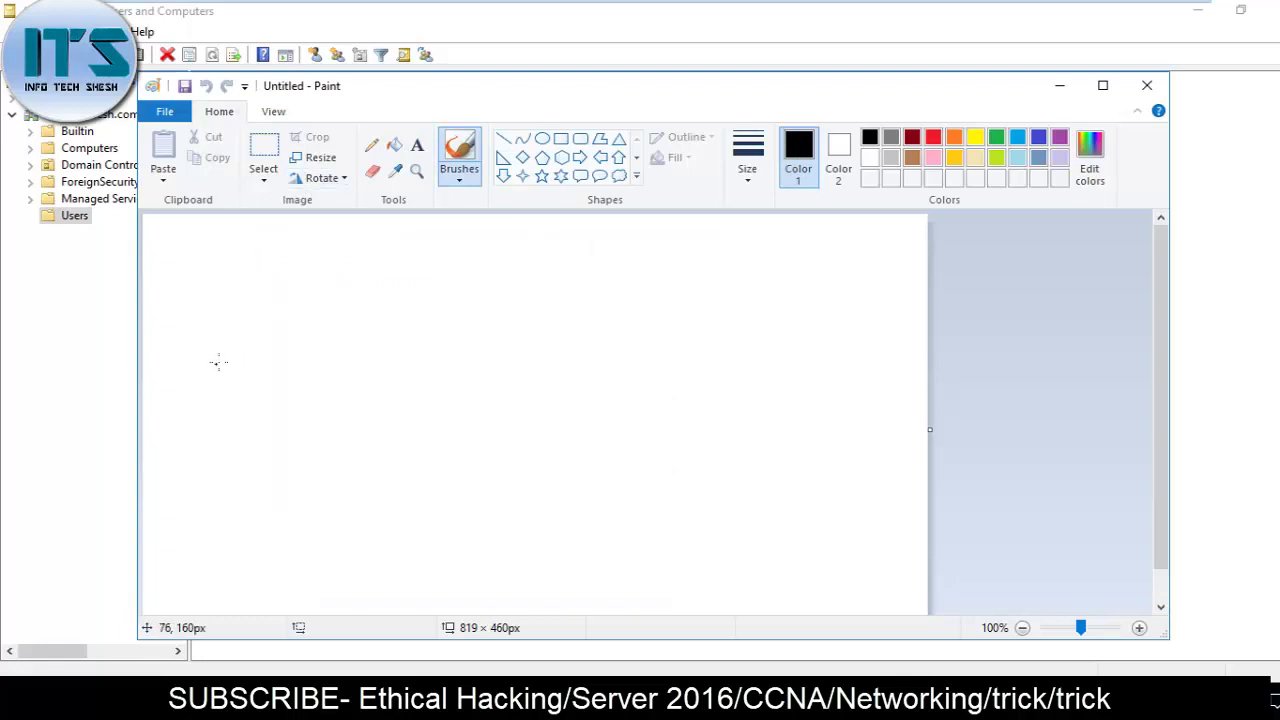
# - Sketch three connected domain controllers, two circles and one square, and label them DC, DC 2 and DC3
pyautogui.moveTo(249, 292); pyautogui.dragTo(296, 314)
pyautogui.moveTo(338, 293)
pyautogui.mouseDown()
pyautogui.moveTo(338, 312)
pyautogui.moveTo(684, 300)
pyautogui.moveTo(622, 290)
pyautogui.mouseUp()
pyautogui.moveTo(712, 290); pyautogui.dragTo(712, 322)
pyautogui.moveTo(712, 290)
pyautogui.mouseDown()
pyautogui.moveTo(714, 320)
pyautogui.moveTo(770, 320)
pyautogui.moveTo(803, 354)
pyautogui.mouseUp()
pyautogui.moveTo(246, 358)
pyautogui.mouseDown()
pyautogui.moveTo(246, 486)
pyautogui.moveTo(288, 444)
pyautogui.moveTo(332, 500)
pyautogui.moveTo(350, 492)
pyautogui.mouseUp()
pyautogui.moveTo(404, 478); pyautogui.dragTo(449, 490)
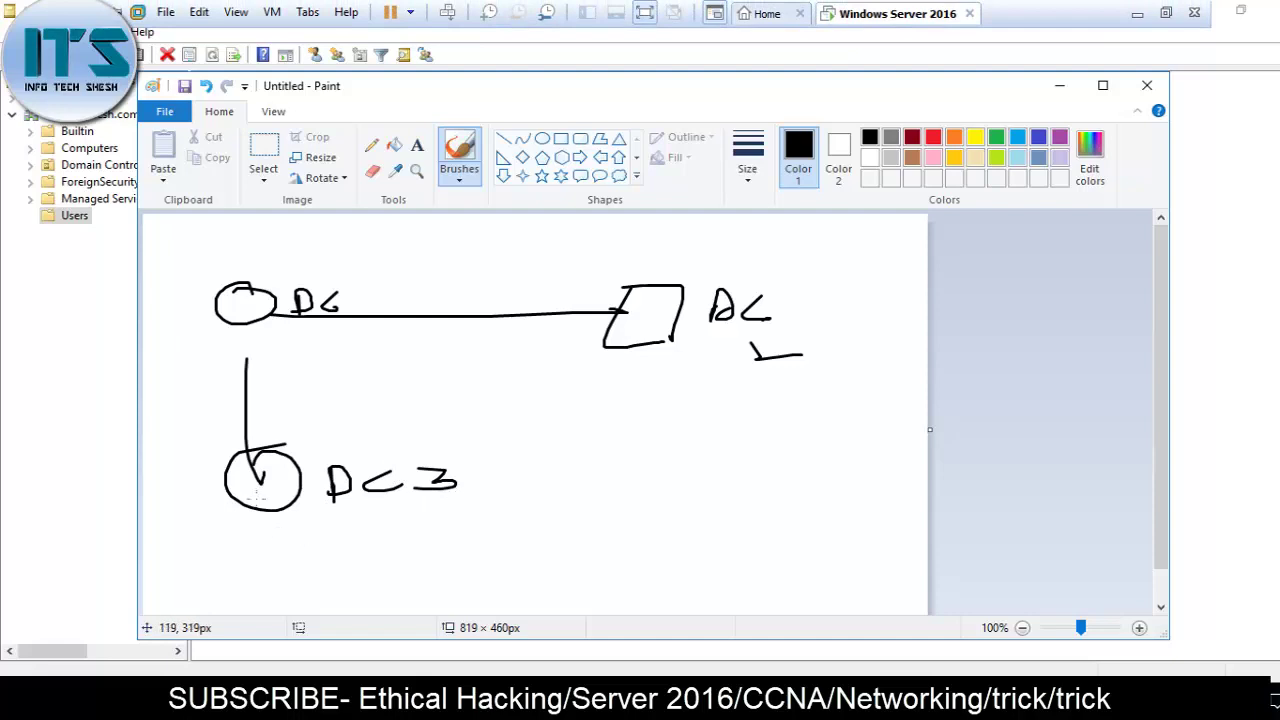
# - Label each domain controller GC and draw arrows from DC3 to the first DC and on to the second
pyautogui.moveTo(316, 393); pyautogui.dragTo(332, 404)
pyautogui.moveTo(328, 398); pyautogui.dragTo(328, 428)
pyautogui.moveTo(240, 432)
pyautogui.mouseDown()
pyautogui.moveTo(284, 344)
pyautogui.moveTo(598, 310)
pyautogui.mouseUp()
pyautogui.moveTo(563, 285); pyautogui.dragTo(568, 313)
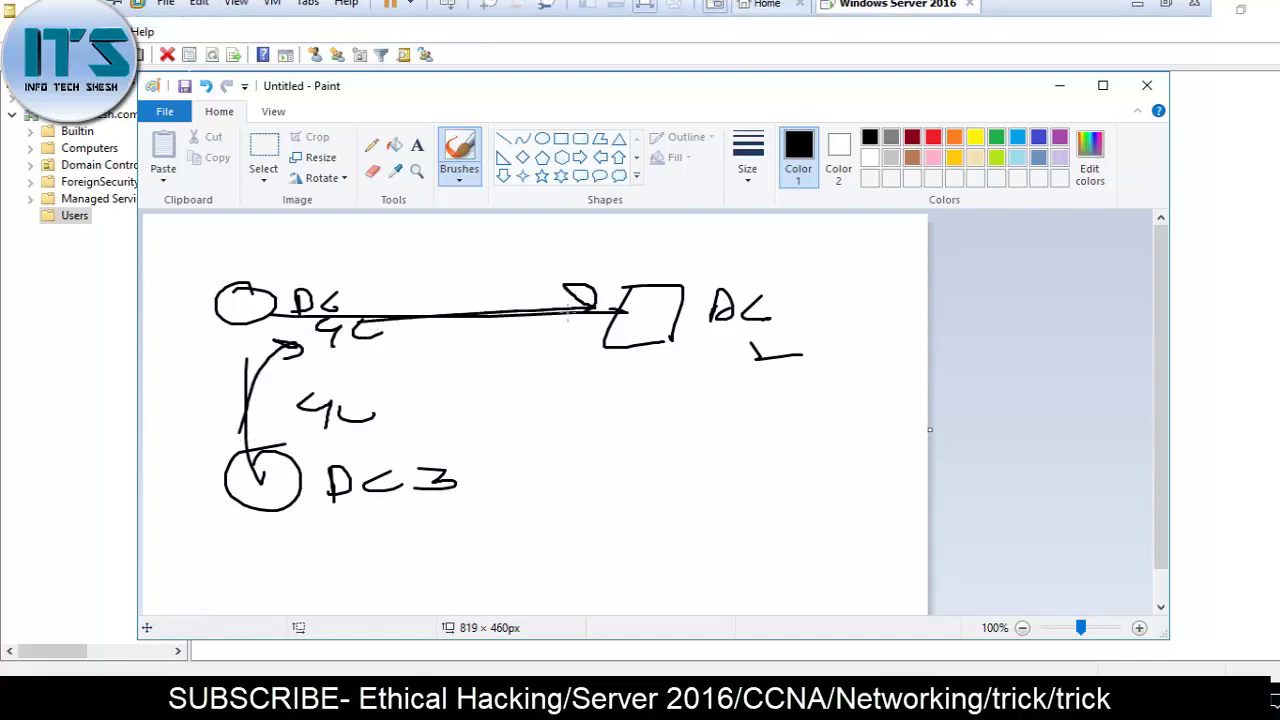
pyautogui.moveTo(598, 254)
pyautogui.mouseDown()
pyautogui.moveTo(626, 263)
pyautogui.moveTo(618, 278)
pyautogui.mouseUp()
pyautogui.moveTo(682, 249); pyautogui.dragTo(683, 265)
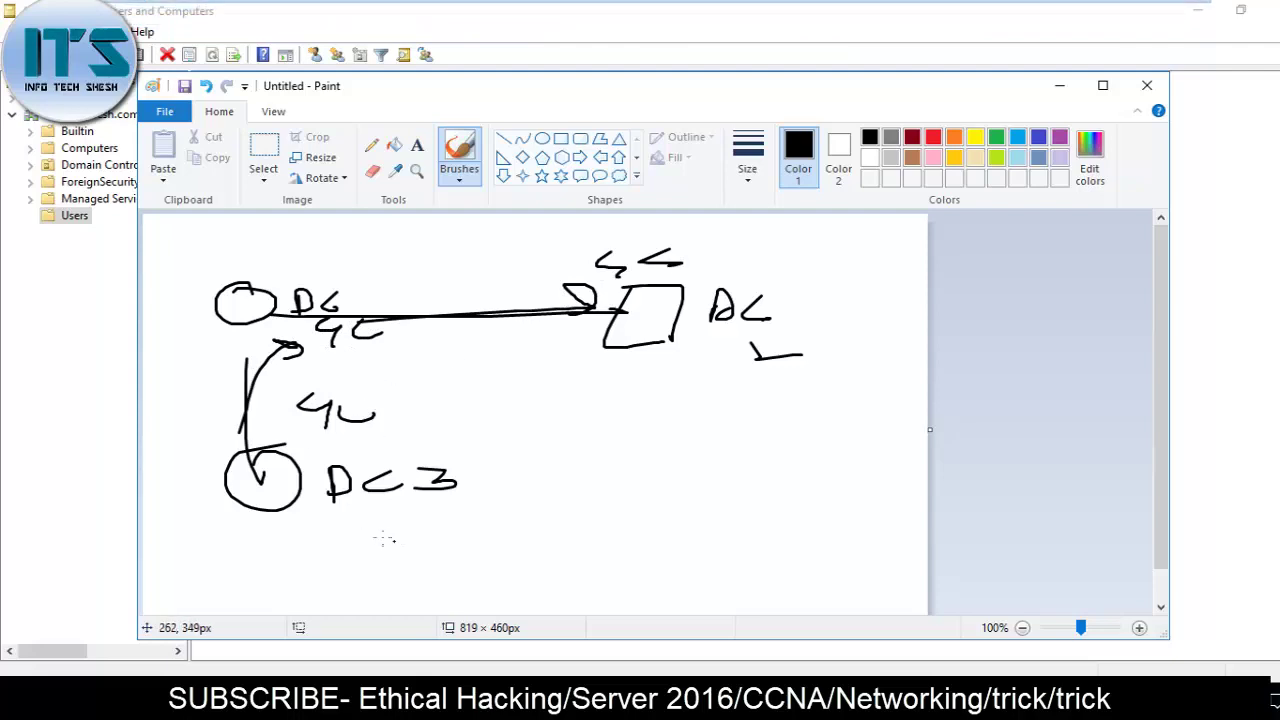
# - Write a user's name beneath the second domain controller, then draw a large ellipse around DC3 with a line leading to the label End
pyautogui.moveTo(648, 366)
pyautogui.mouseDown()
pyautogui.moveTo(697, 380)
pyautogui.moveTo(818, 370)
pyautogui.mouseUp()
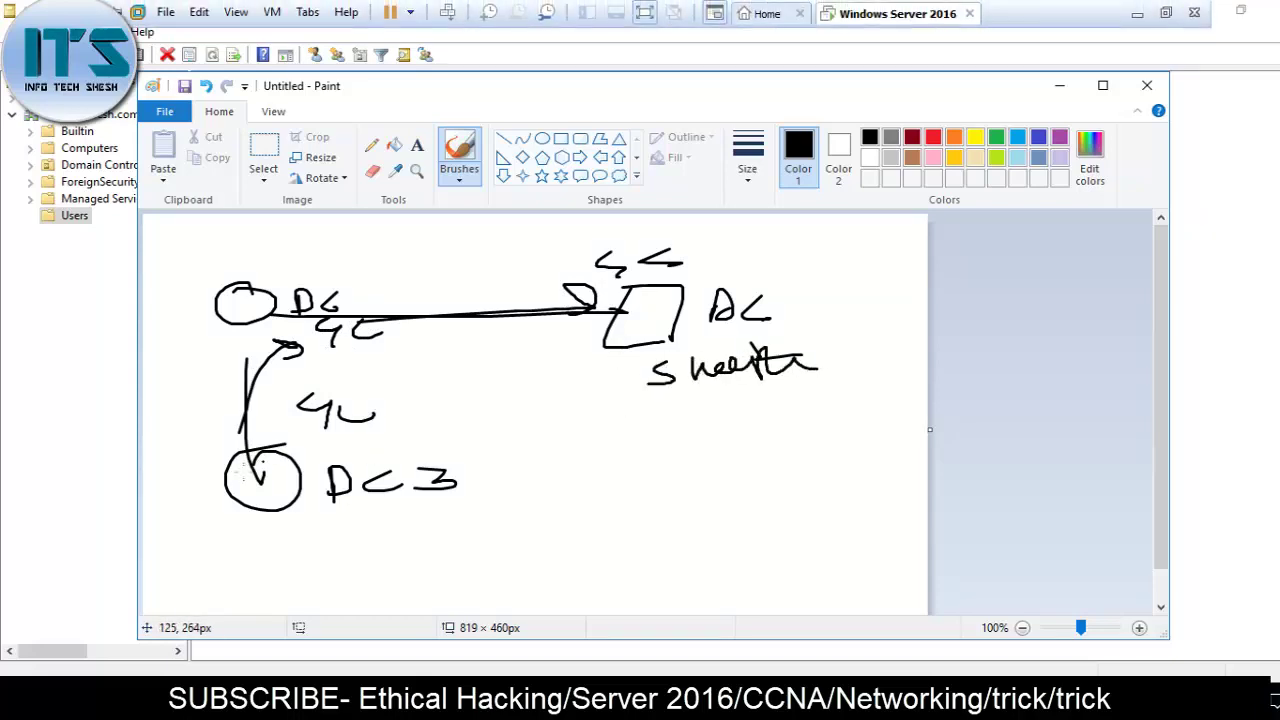
pyautogui.moveTo(270, 503); pyautogui.dragTo(296, 535)
pyautogui.moveTo(328, 460); pyautogui.dragTo(170, 462)
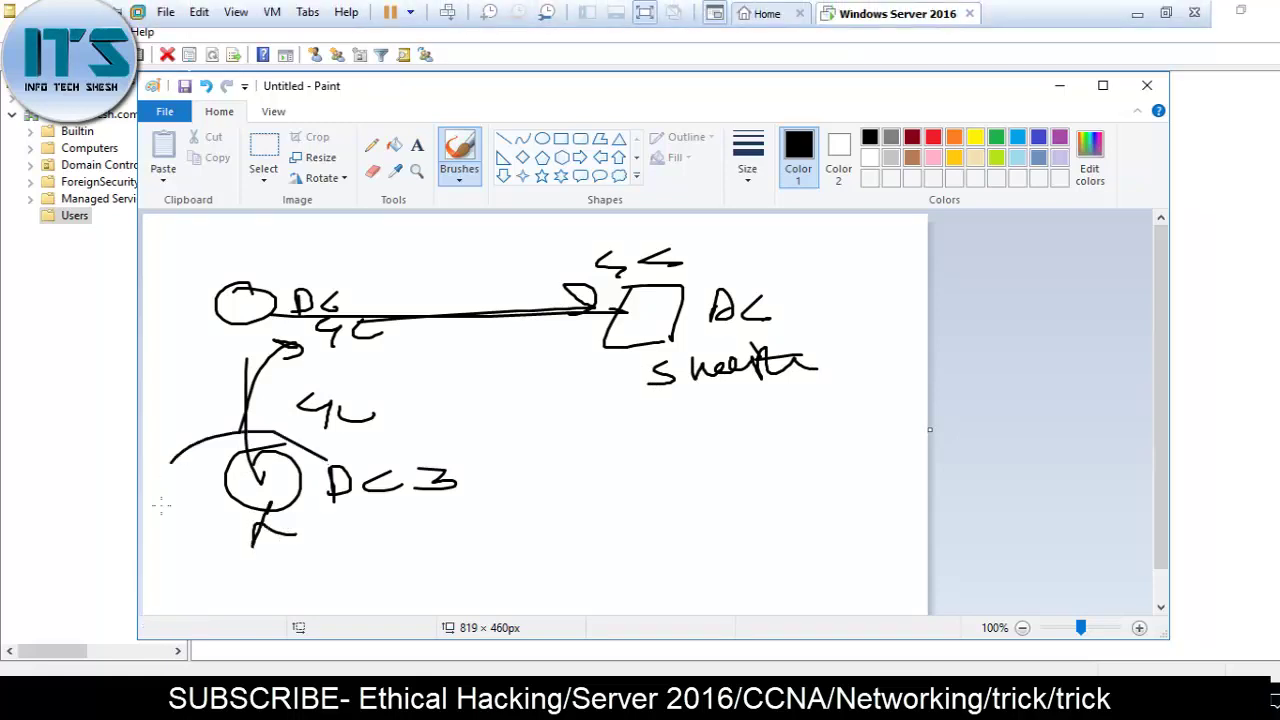
pyautogui.moveTo(160, 505); pyautogui.dragTo(220, 458)
pyautogui.moveTo(362, 524)
pyautogui.mouseDown()
pyautogui.moveTo(455, 545)
pyautogui.moveTo(474, 564)
pyautogui.moveTo(536, 548)
pyautogui.moveTo(532, 518)
pyautogui.mouseUp()
pyautogui.moveTo(541, 535)
pyautogui.mouseDown()
pyautogui.moveTo(600, 496)
pyautogui.moveTo(610, 537)
pyautogui.mouseUp()
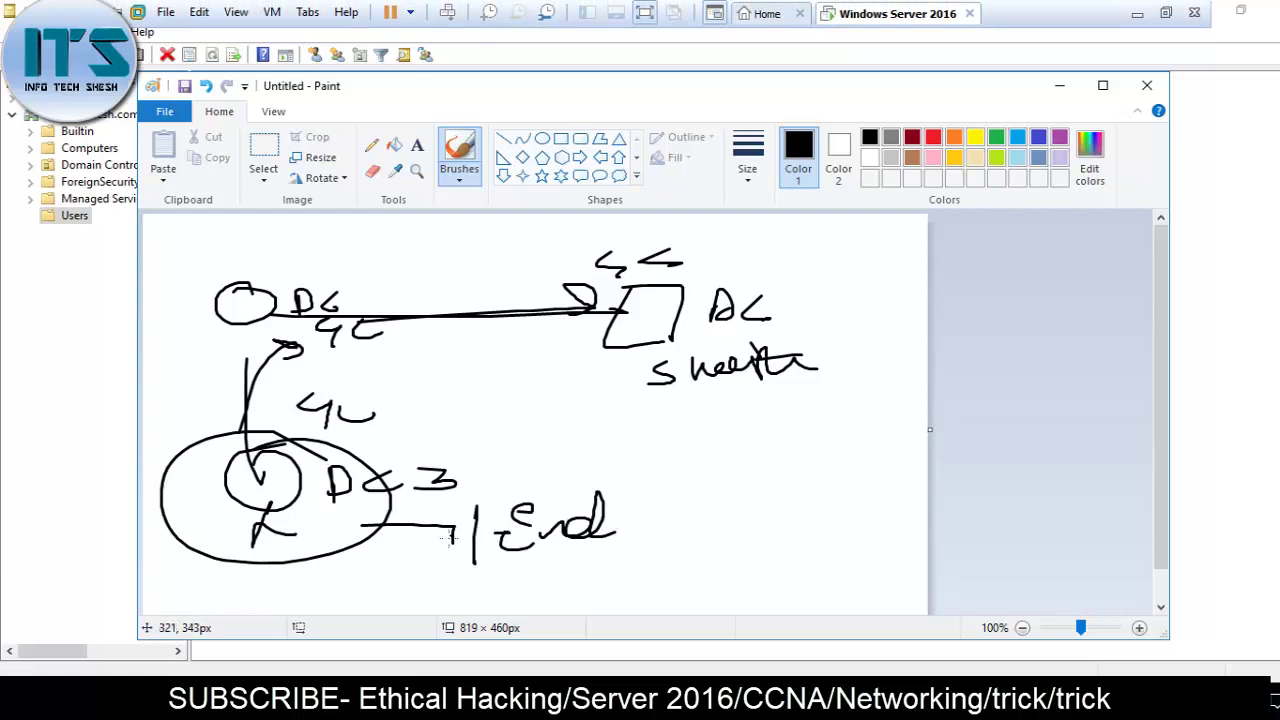
pyautogui.moveTo(460, 540); pyautogui.dragTo(495, 526)
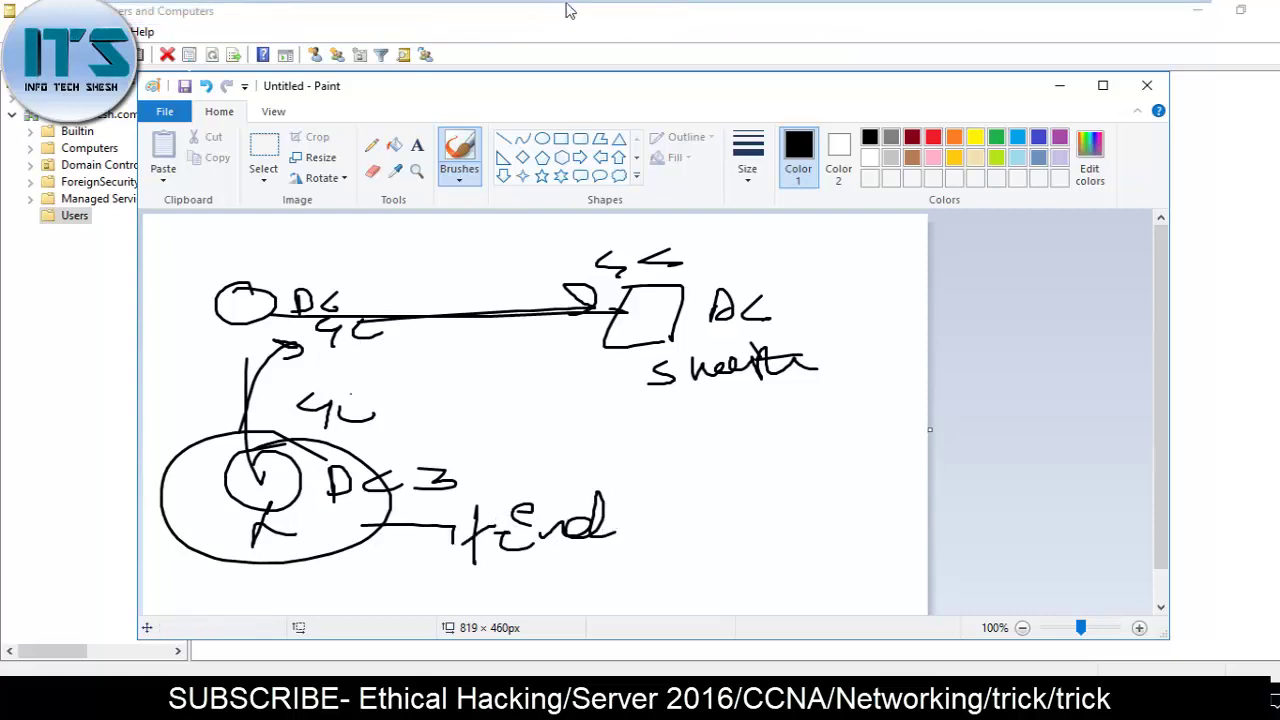
# - In dark red, tick the two upper domain controllers and draw arcs from the square controller's side to the GC label above DC3
pyautogui.moveTo(563, 89); pyautogui.dragTo(575, 277)
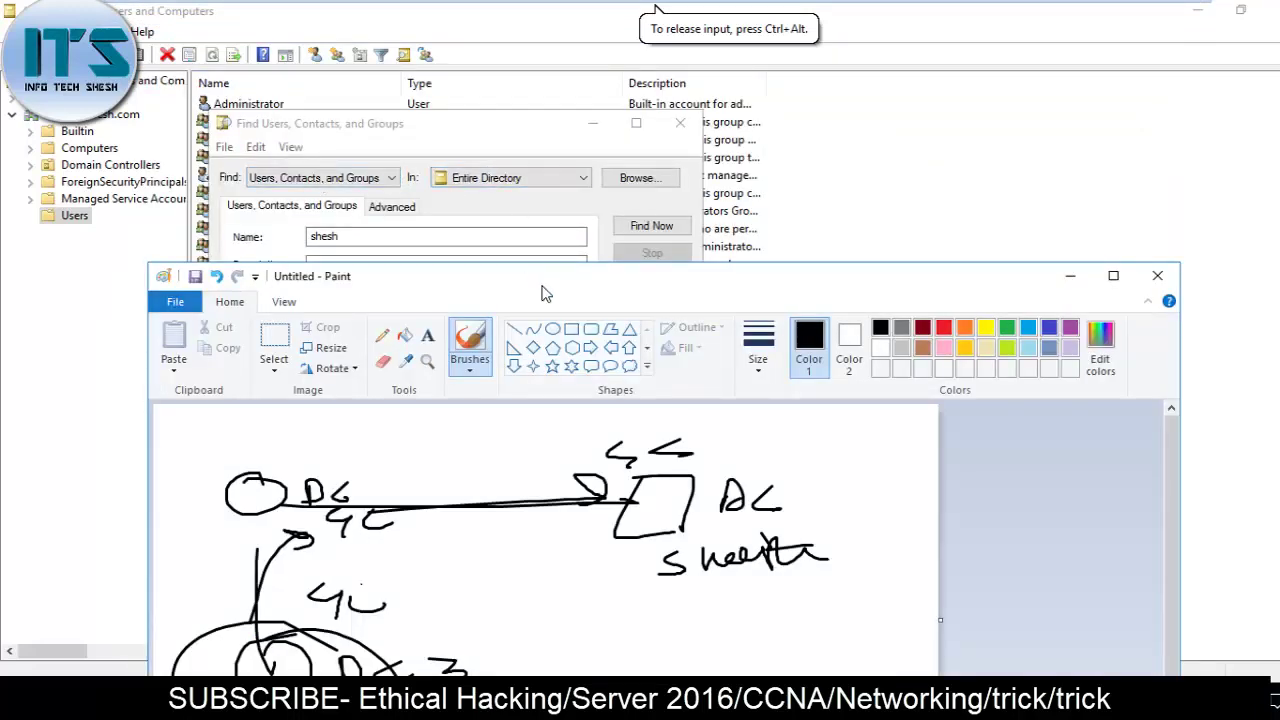
pyautogui.moveTo(543, 289); pyautogui.dragTo(546, 158)
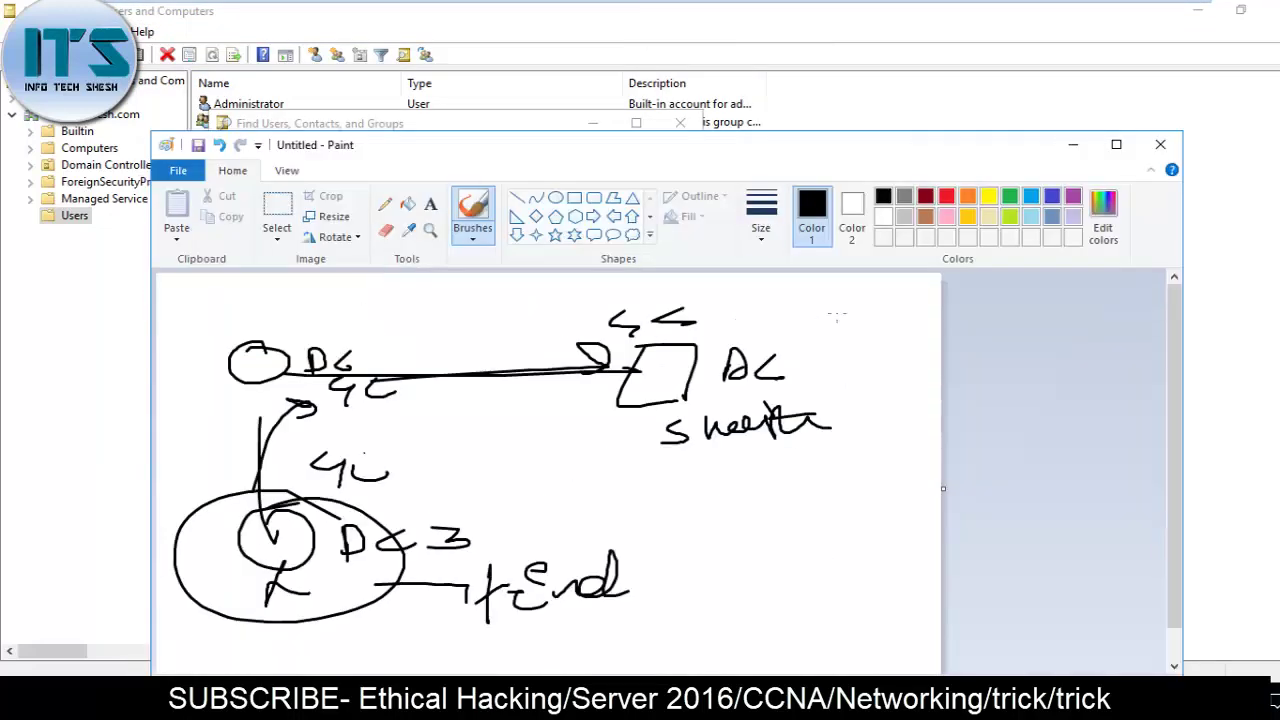
pyautogui.click(925, 196)
pyautogui.moveTo(316, 342); pyautogui.dragTo(382, 321)
pyautogui.moveTo(675, 354); pyautogui.dragTo(762, 344)
pyautogui.moveTo(665, 385); pyautogui.dragTo(340, 440)
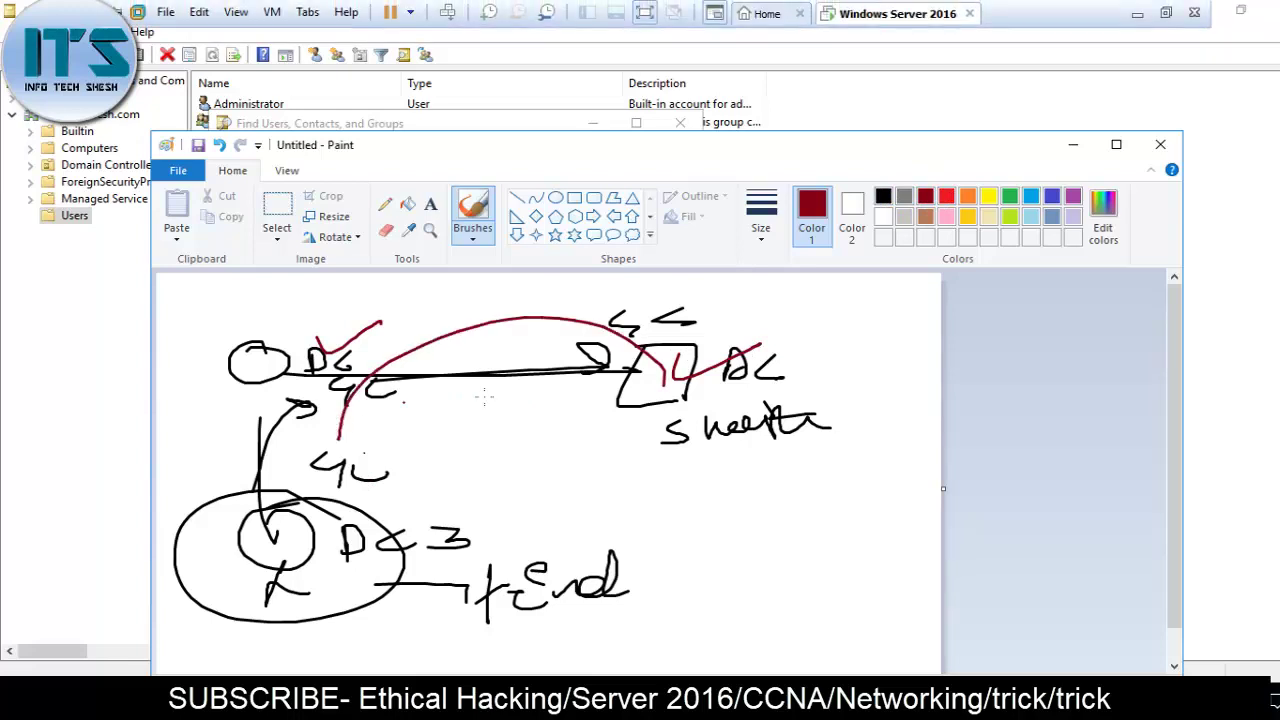
pyautogui.moveTo(500, 378)
pyautogui.mouseDown()
pyautogui.moveTo(338, 460)
pyautogui.moveTo(345, 434)
pyautogui.mouseUp()
# - Circle the GC label above DC3 in dark red and annotate it with the word index
pyautogui.moveTo(318, 487); pyautogui.dragTo(340, 425)
pyautogui.moveTo(388, 462)
pyautogui.mouseDown()
pyautogui.moveTo(604, 455)
pyautogui.moveTo(556, 484)
pyautogui.mouseUp()
pyautogui.moveTo(450, 452); pyautogui.dragTo(442, 470)
pyautogui.click(447, 432)
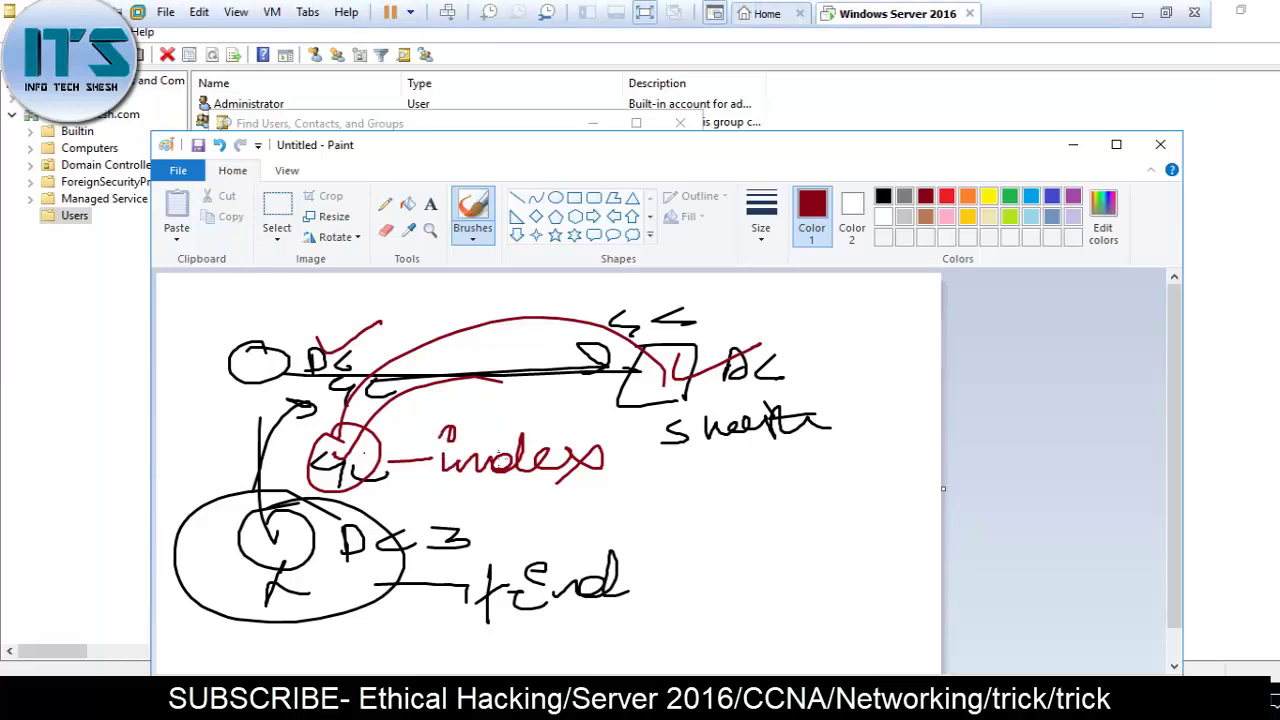
# - Circle and underline the word index in dark red, and close the Paint drawing without saving it
pyautogui.moveTo(686, 466)
pyautogui.mouseDown()
pyautogui.moveTo(436, 495)
pyautogui.moveTo(615, 470)
pyautogui.mouseUp()
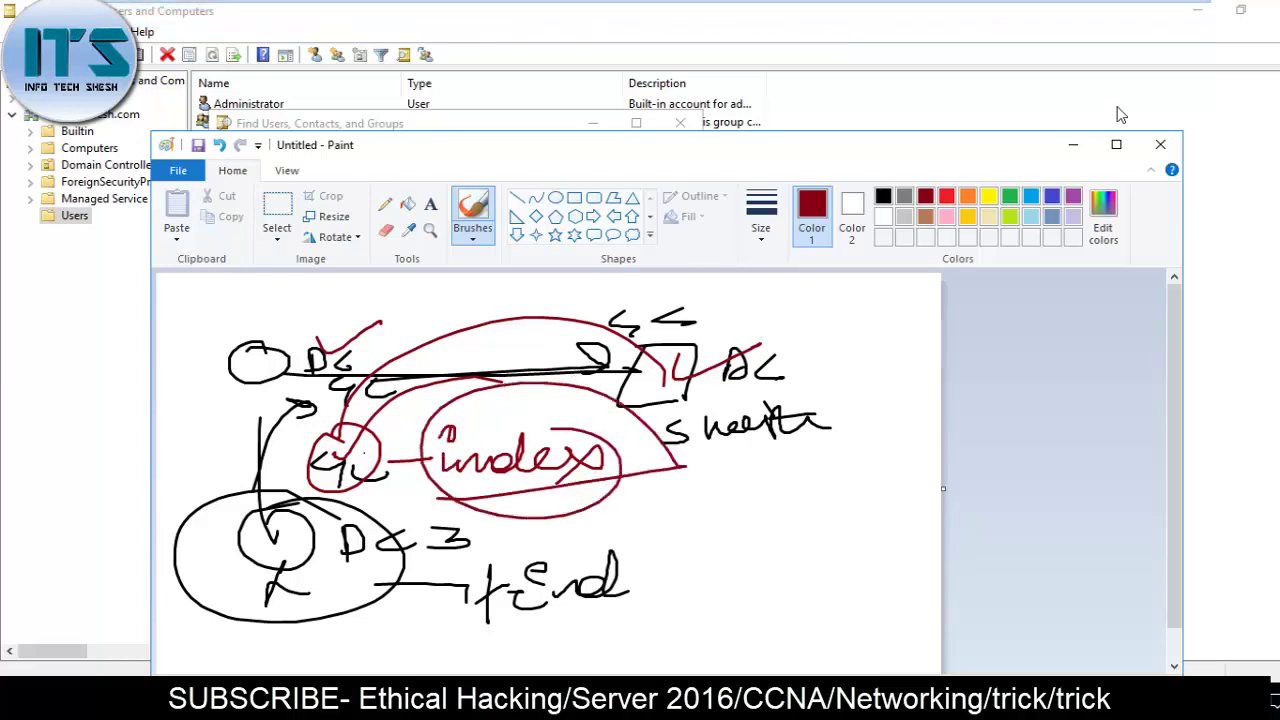
pyautogui.click(1160, 144)
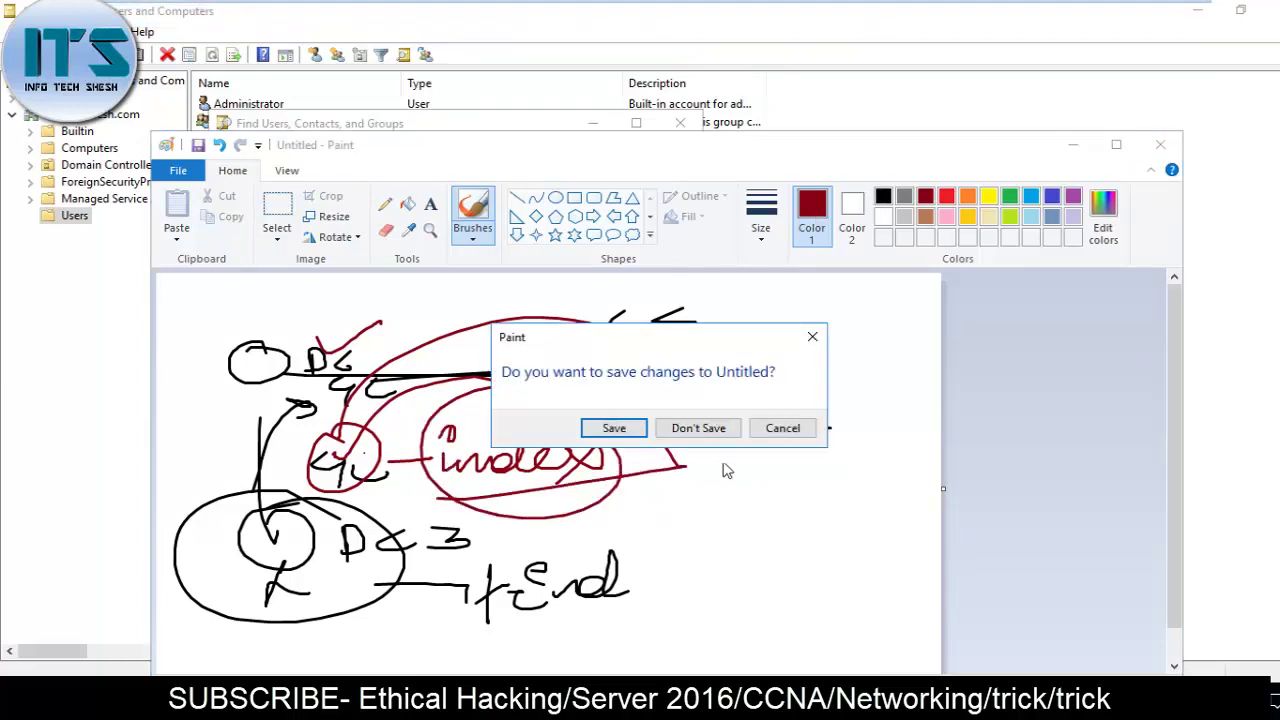
pyautogui.click(698, 428)
# - Review the search scopes offered in the Find Users, Contacts, and Groups dialog, and close the dialog
pyautogui.click(540, 185)
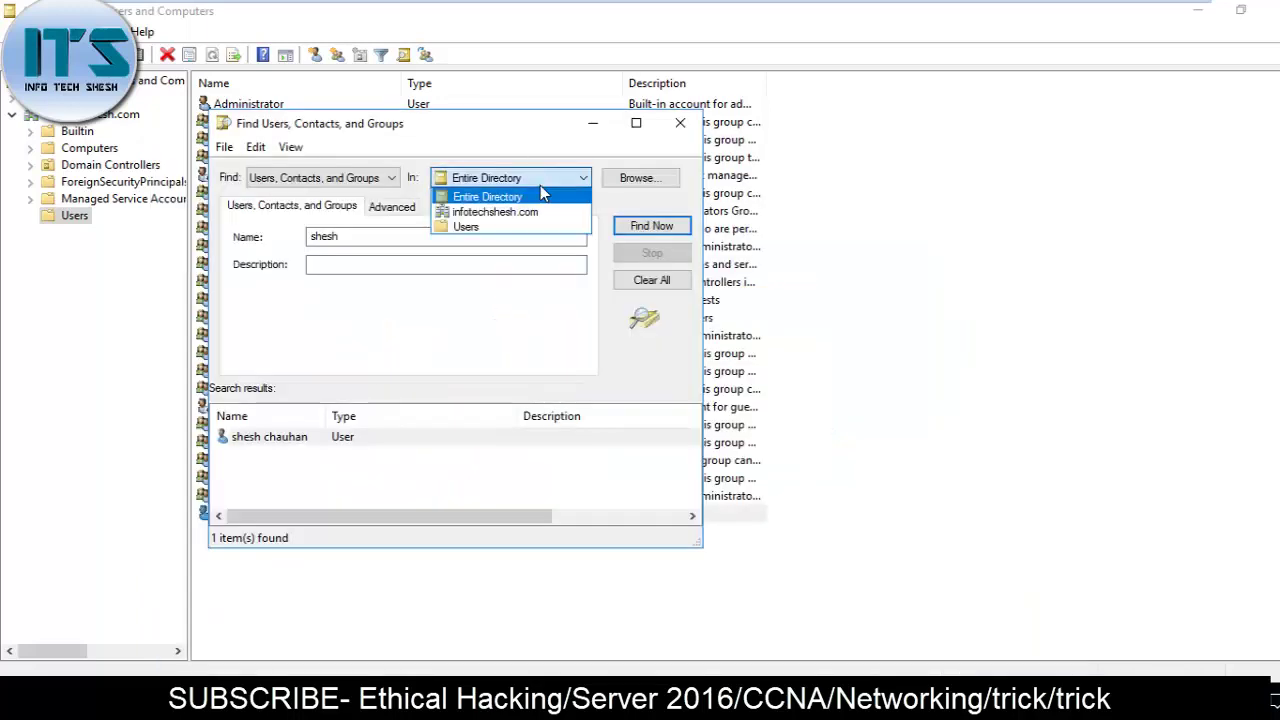
pyautogui.click(510, 309)
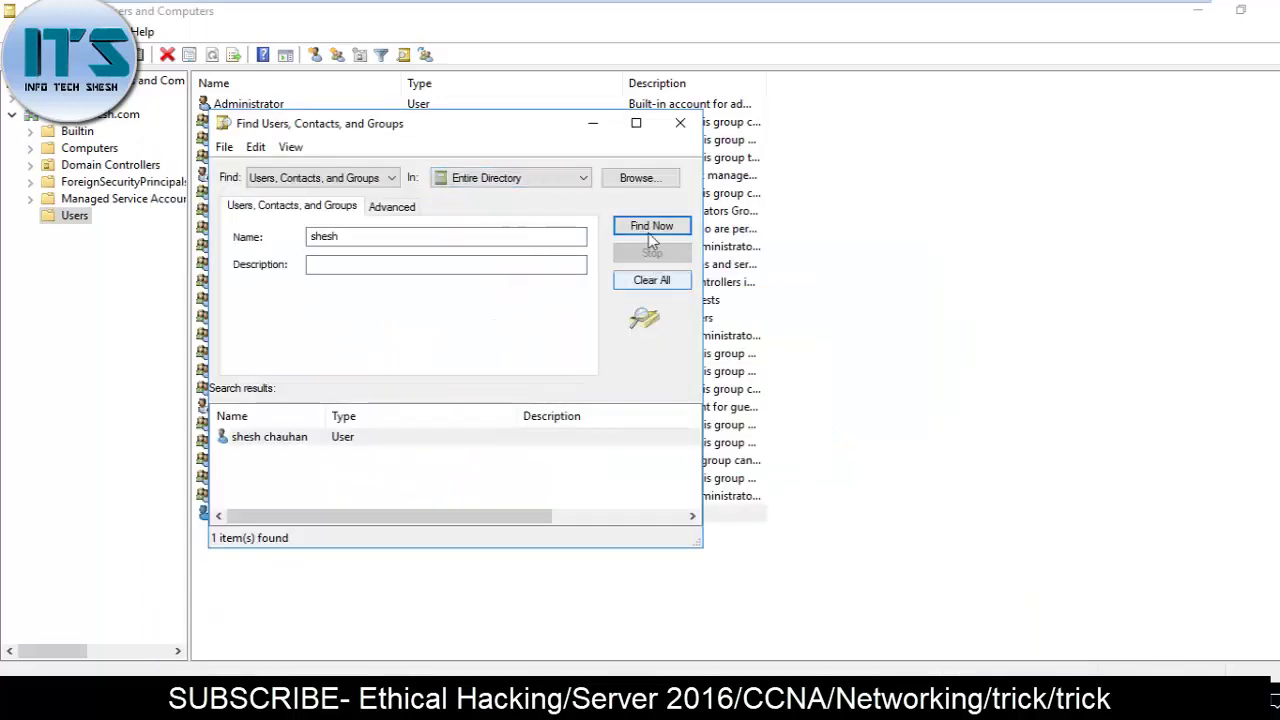
pyautogui.click(679, 124)
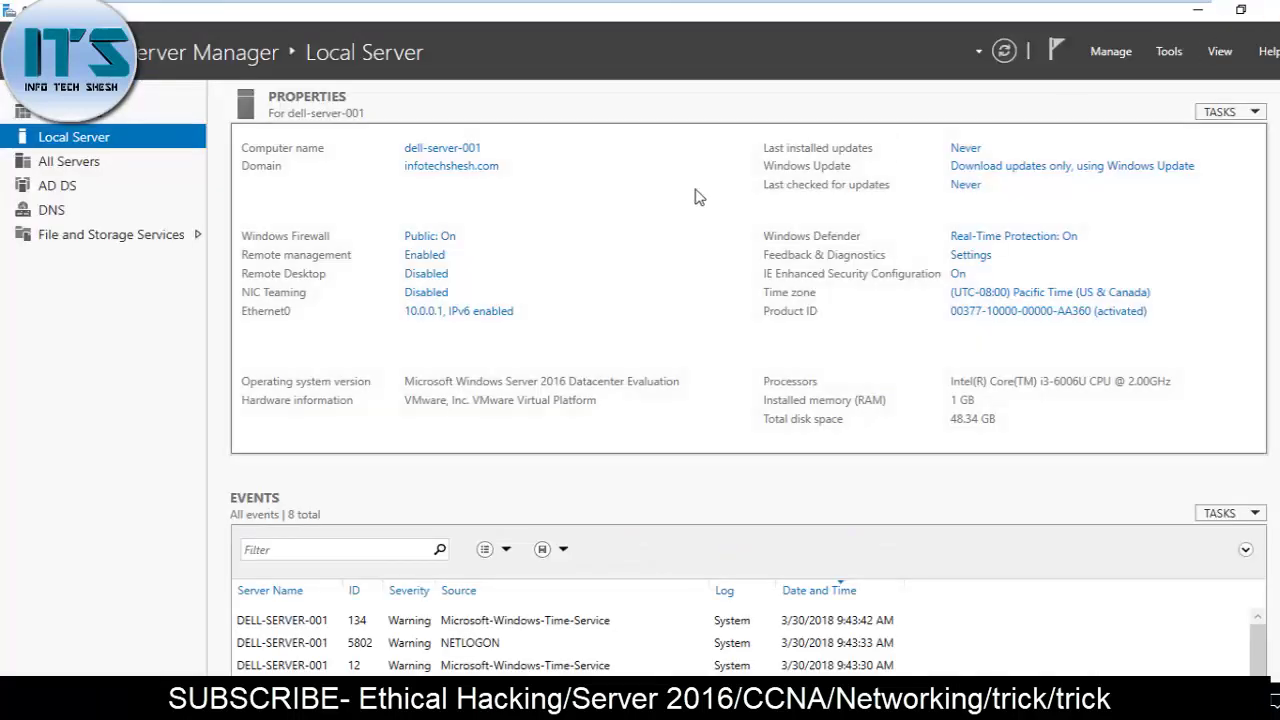
# - Open Active Directory Users and Computers from the Server Manager tools
pyautogui.click(1170, 52)
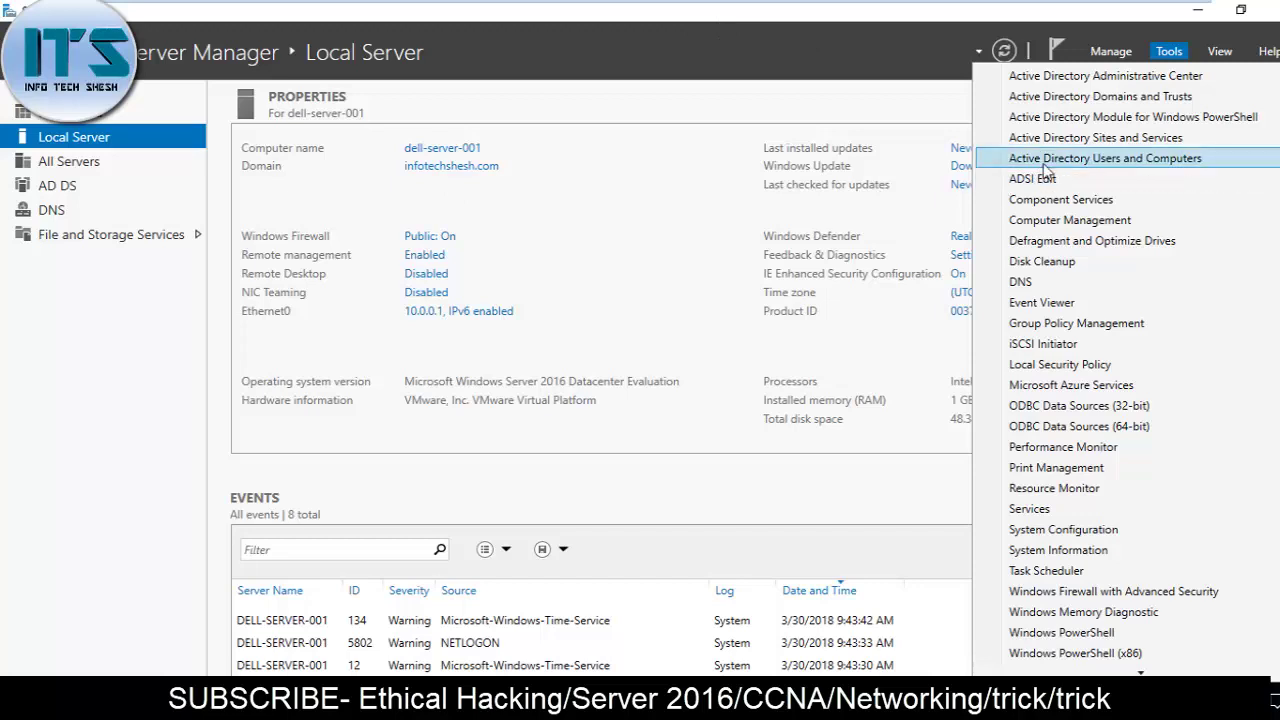
pyautogui.click(1129, 141)
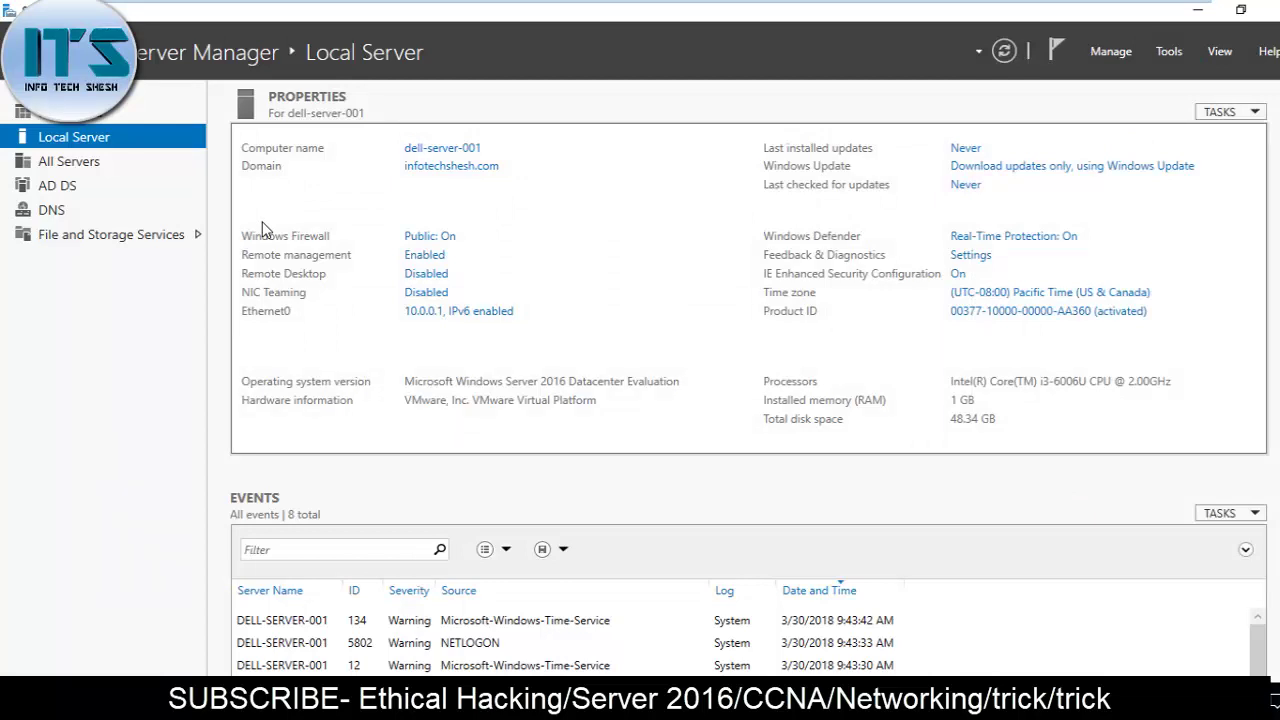
pyautogui.click(1132, 82)
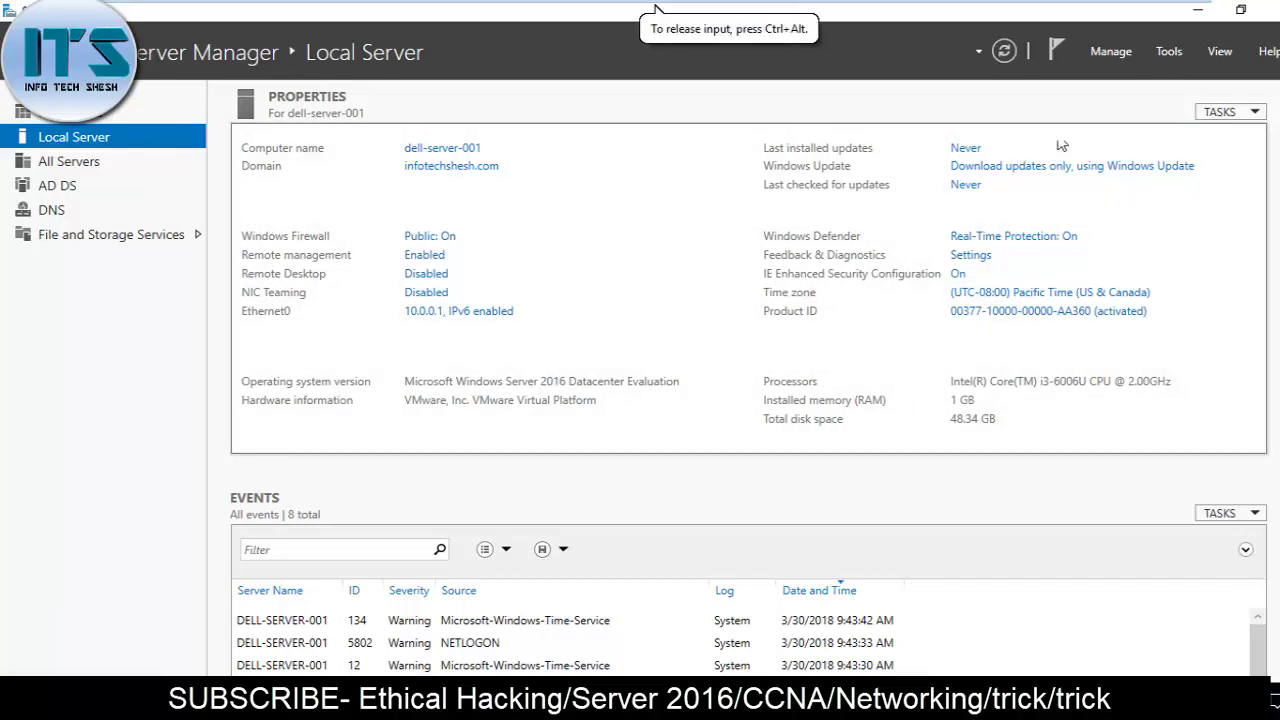
pyautogui.click(1168, 51)
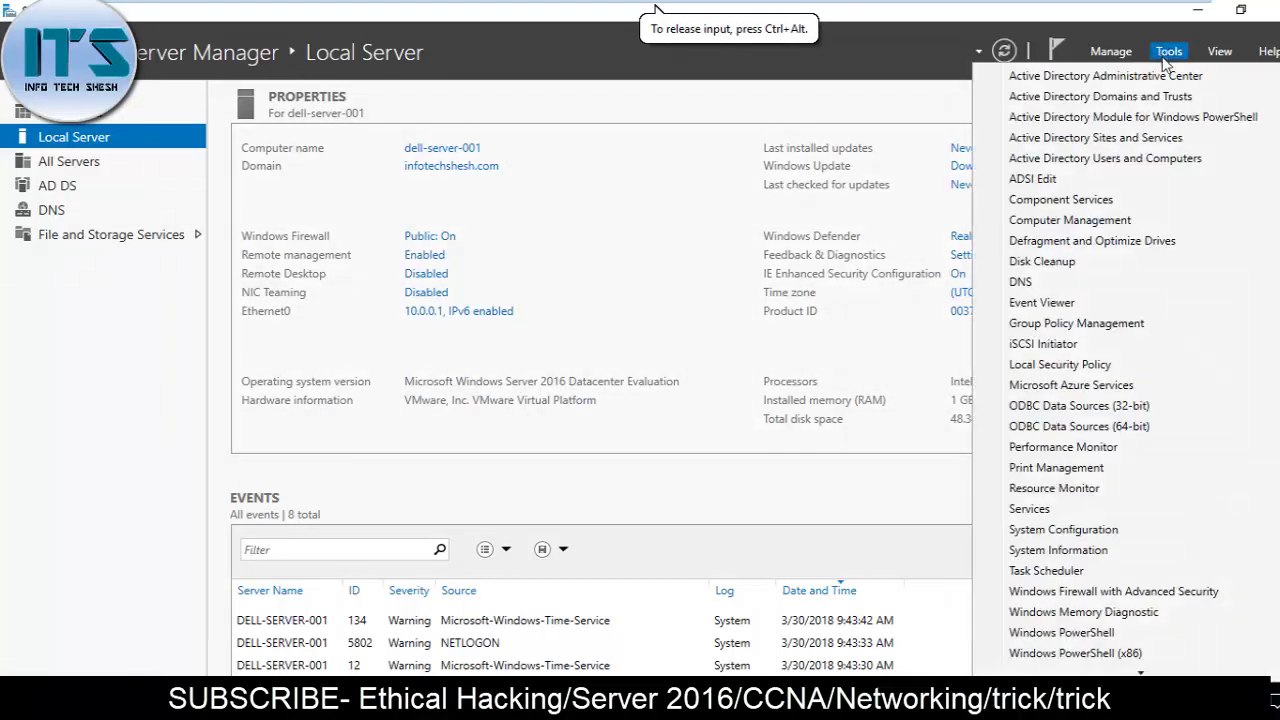
pyautogui.click(1135, 174)
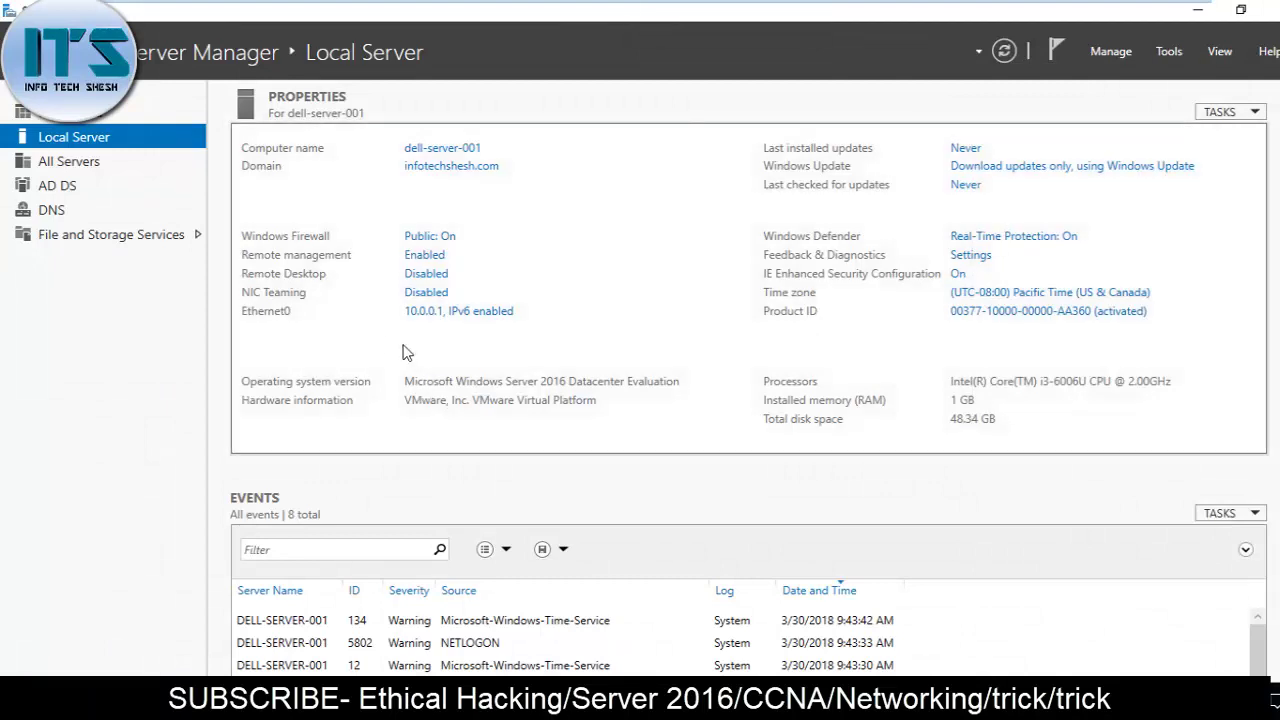
pyautogui.click(1176, 54)
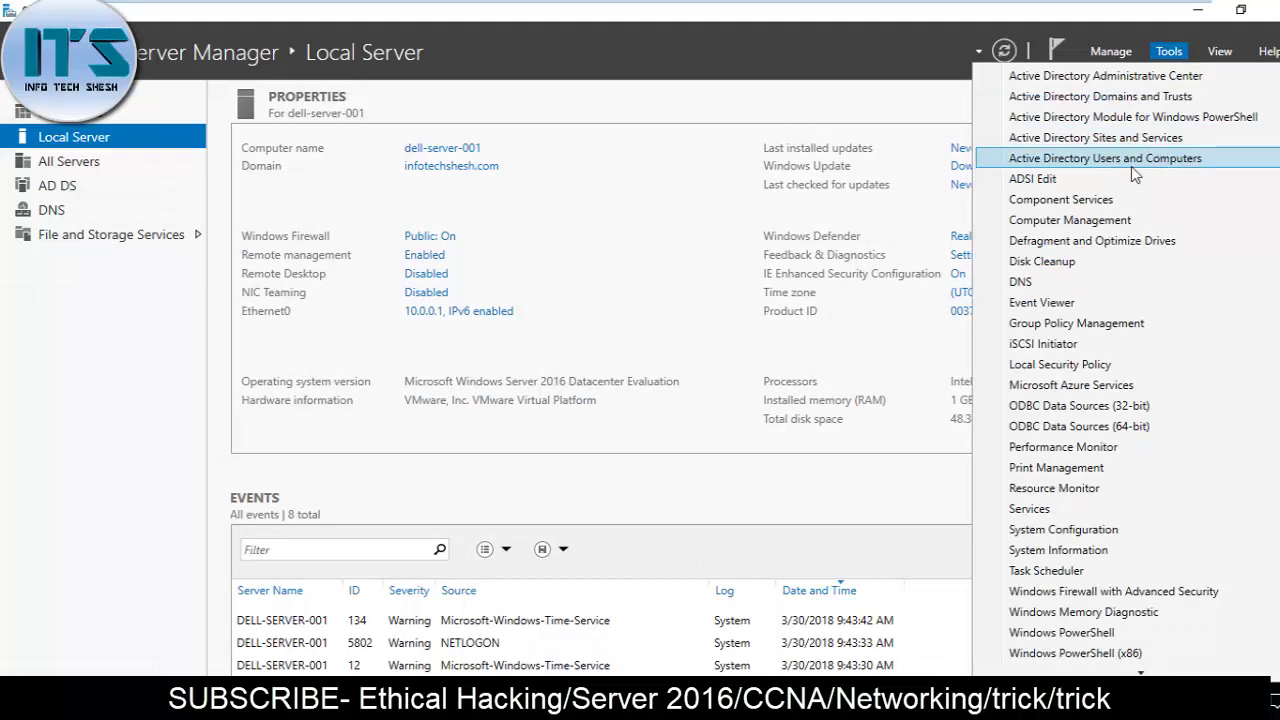
pyautogui.click(240, 436)
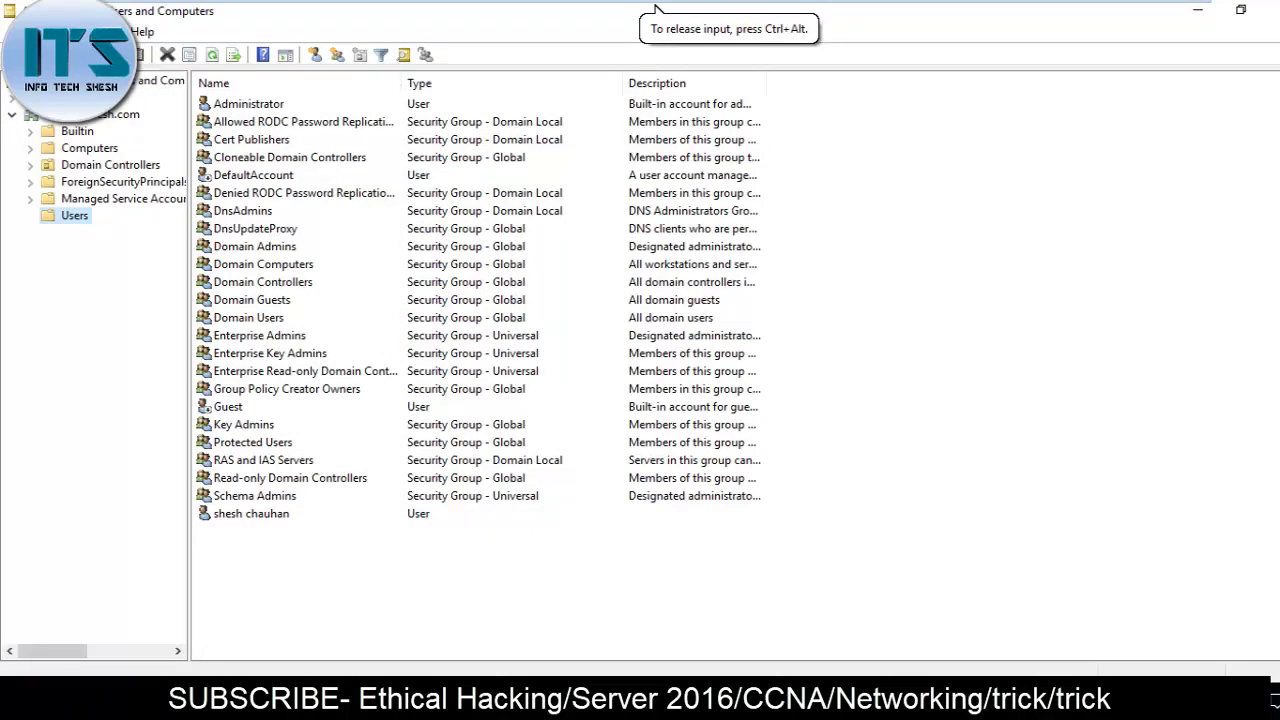
# - Display the Domain Controllers organizational unit under the infotechshesh.com domain
pyautogui.click(80, 116)
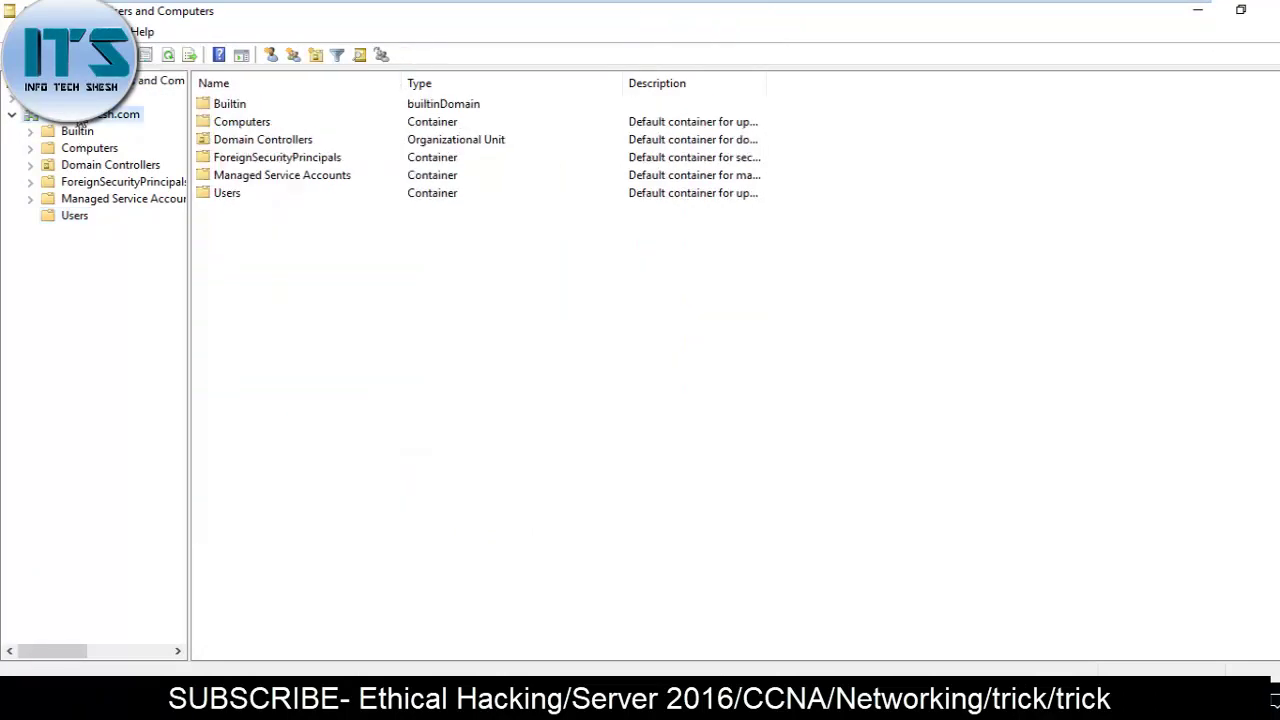
pyautogui.rightClick(79, 118)
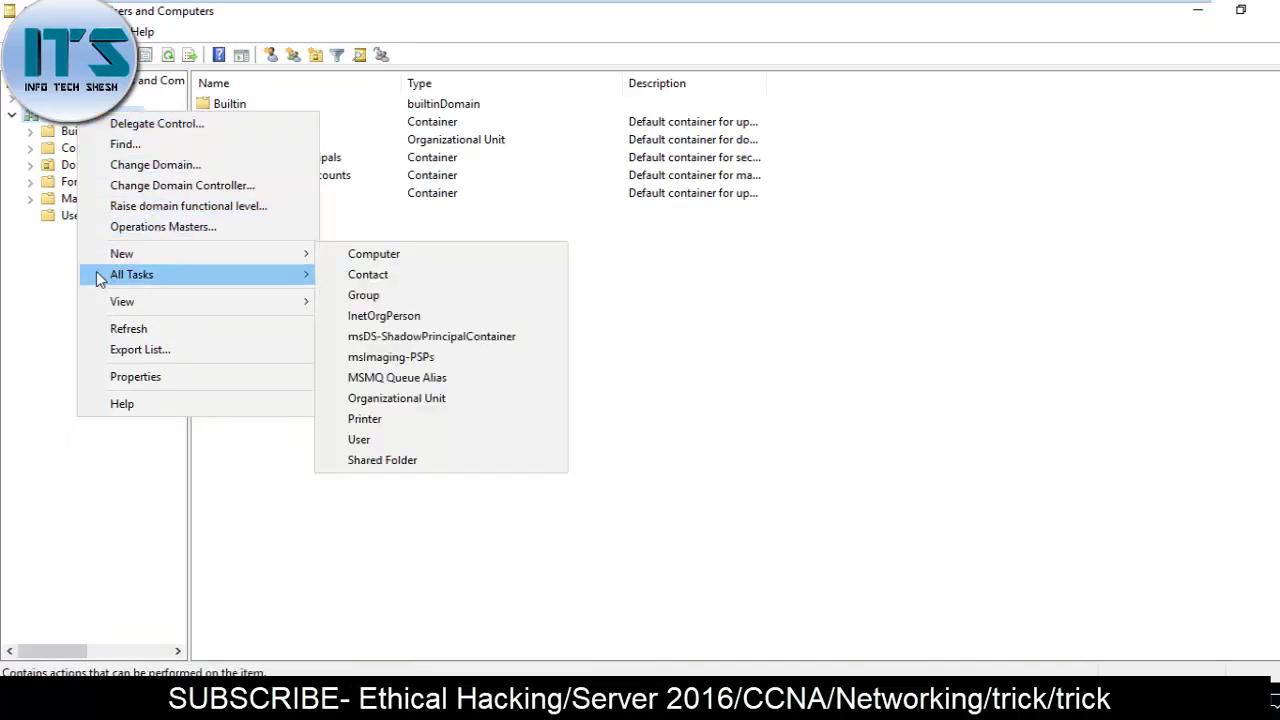
pyautogui.click(46, 310)
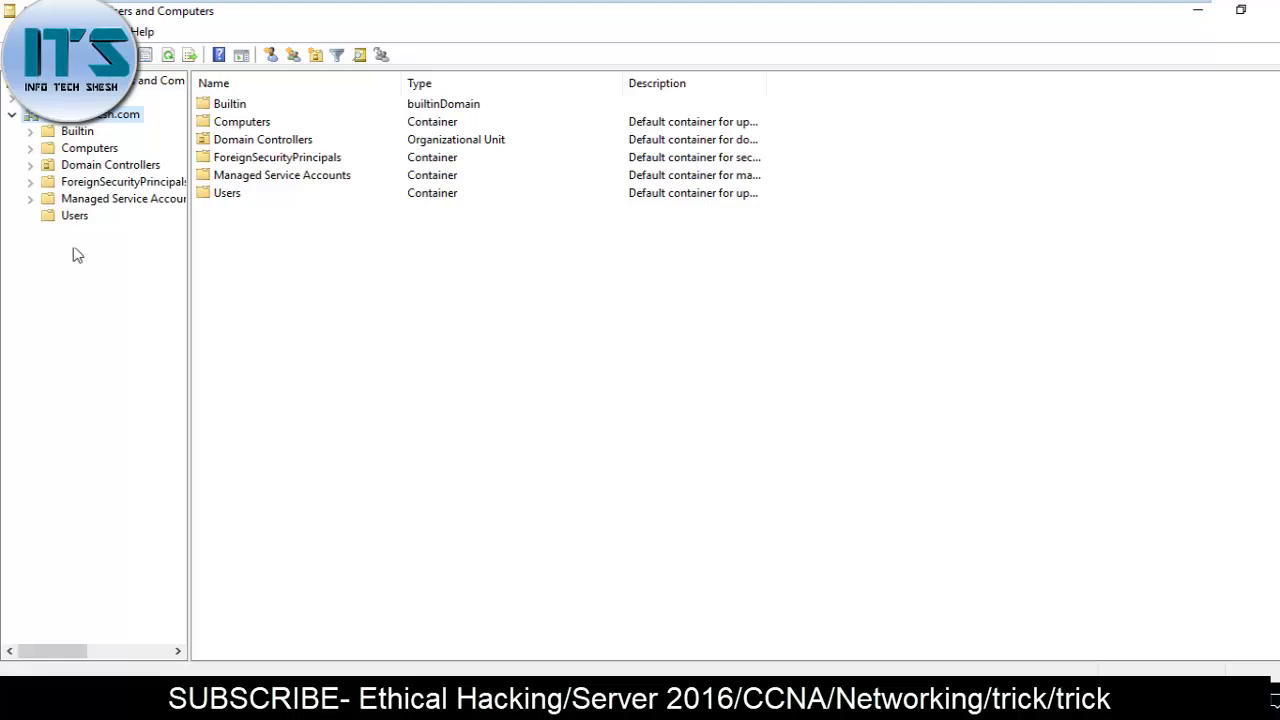
pyautogui.click(89, 148)
pyautogui.click(100, 166)
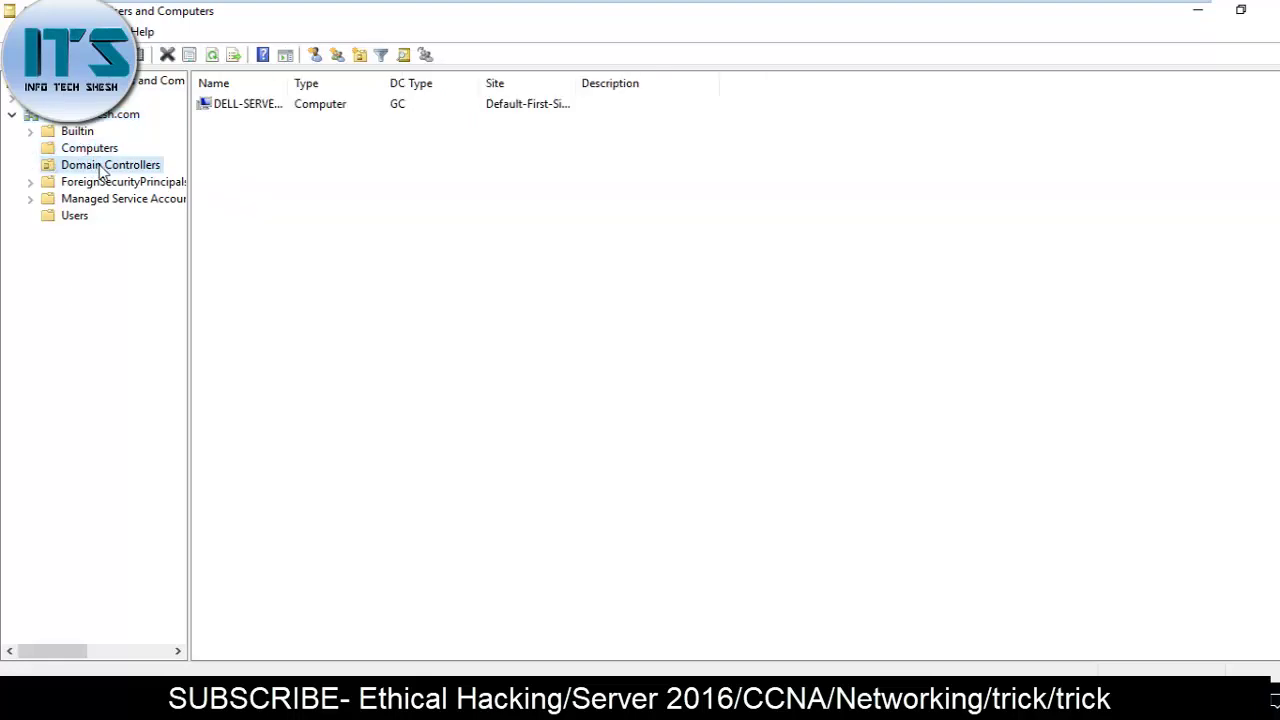
# - Select the DELL-SERVER-001 domain controller, sort the list by DC Type, and widen the Name and Site columns to show their full text
pyautogui.click(270, 106)
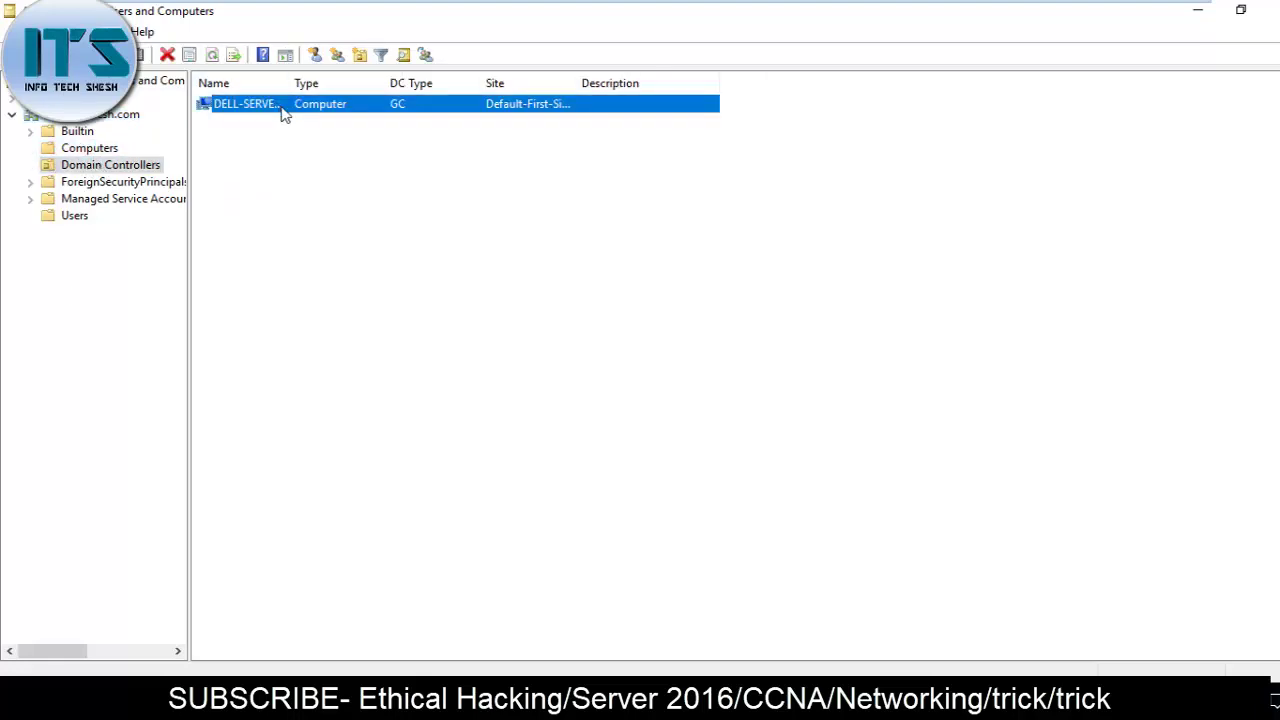
pyautogui.moveTo(289, 83); pyautogui.dragTo(410, 85)
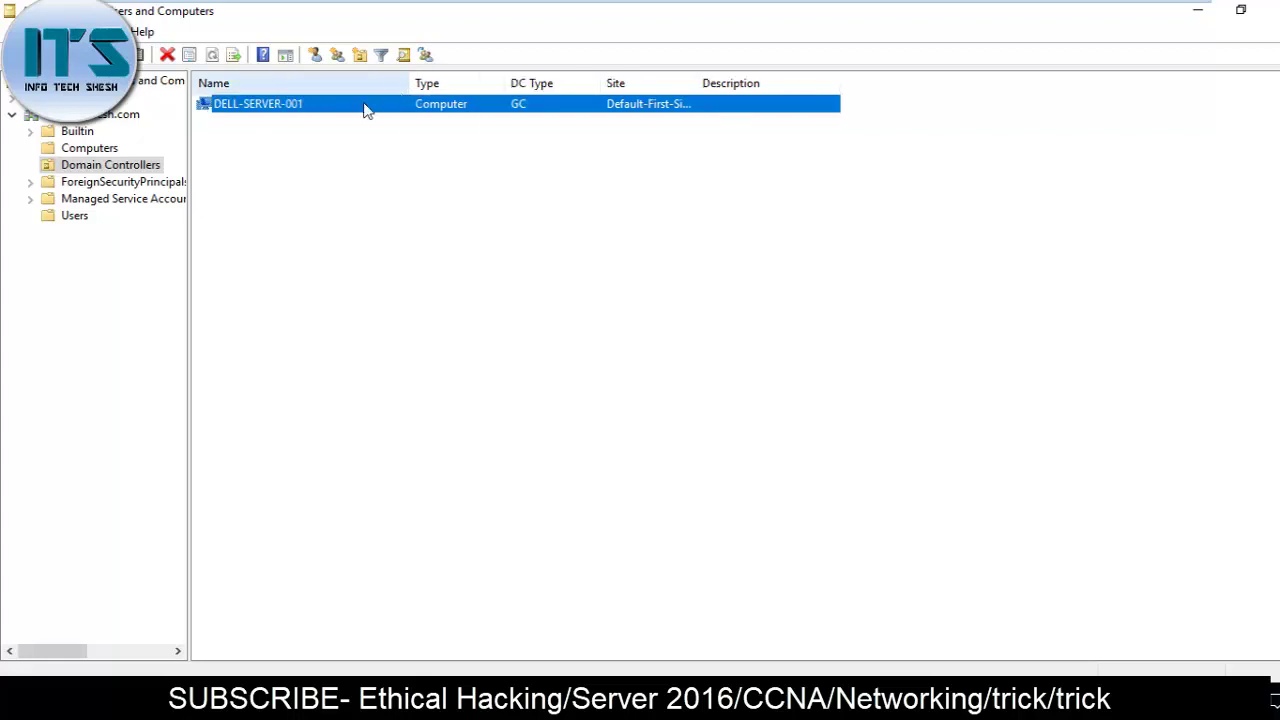
pyautogui.click(530, 89)
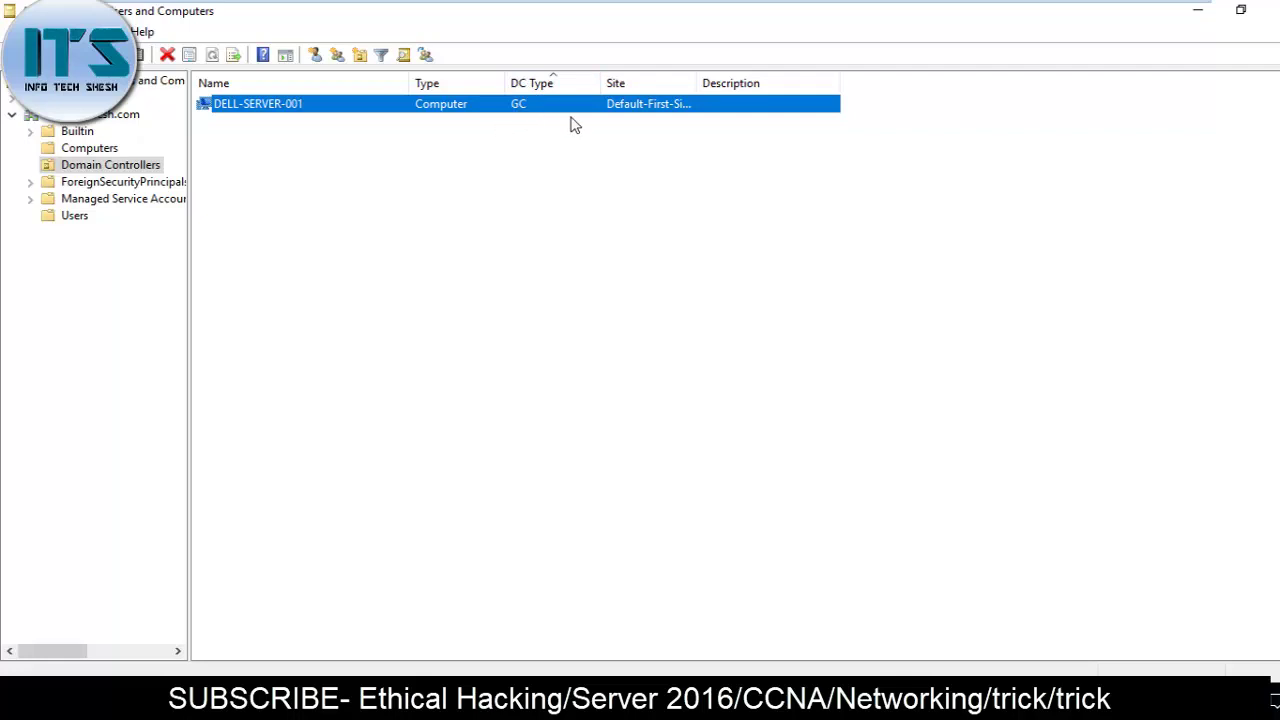
pyautogui.moveTo(697, 83); pyautogui.dragTo(795, 95)
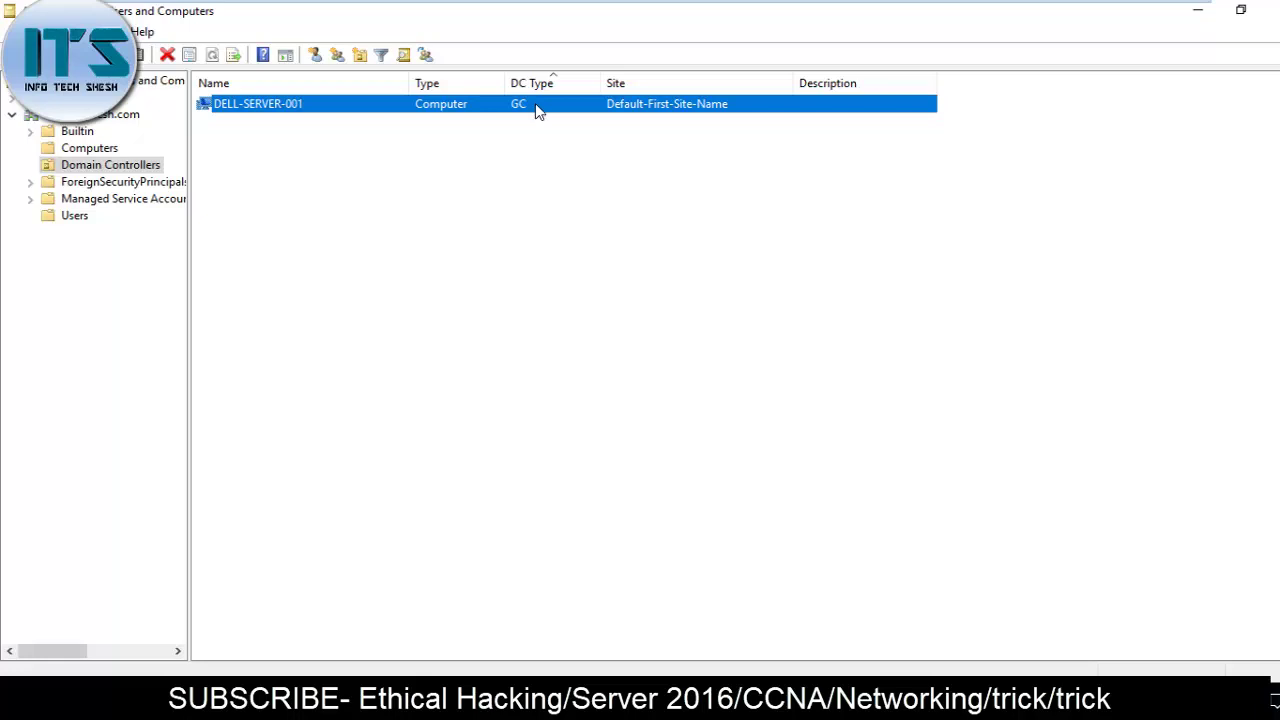
pyautogui.moveTo(370, 190); pyautogui.dragTo(209, 146)
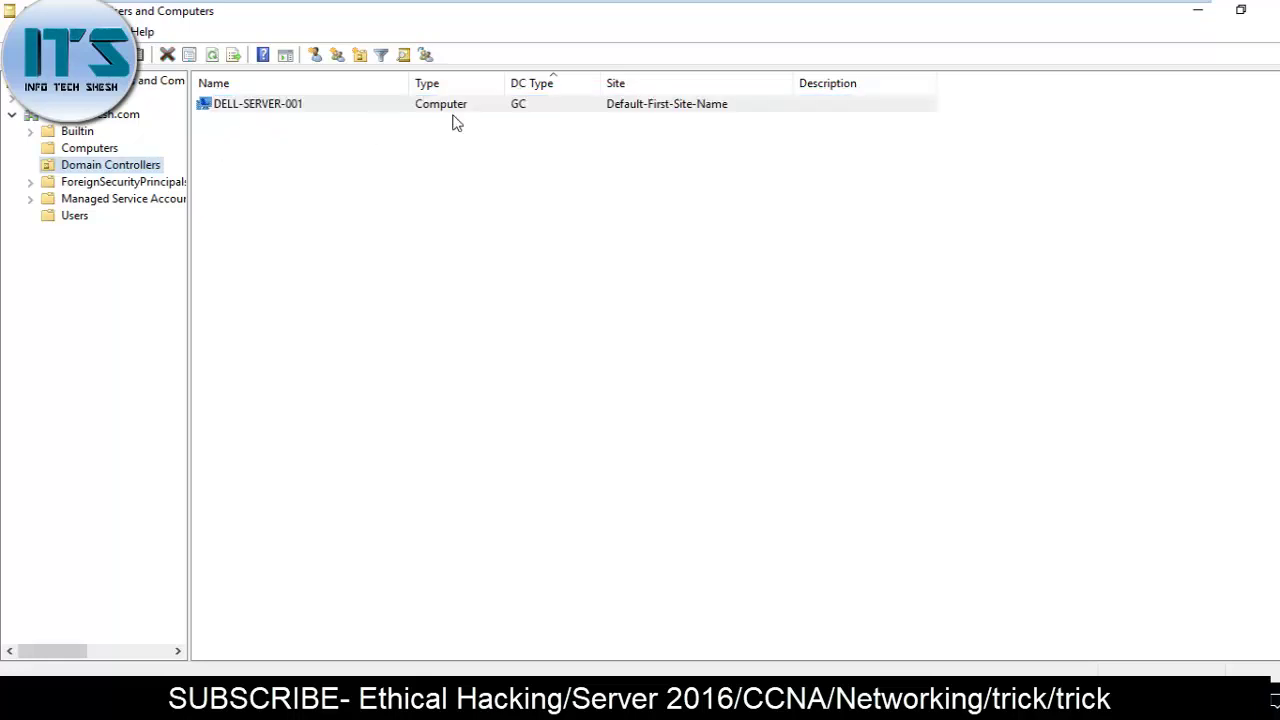
pyautogui.click(560, 112)
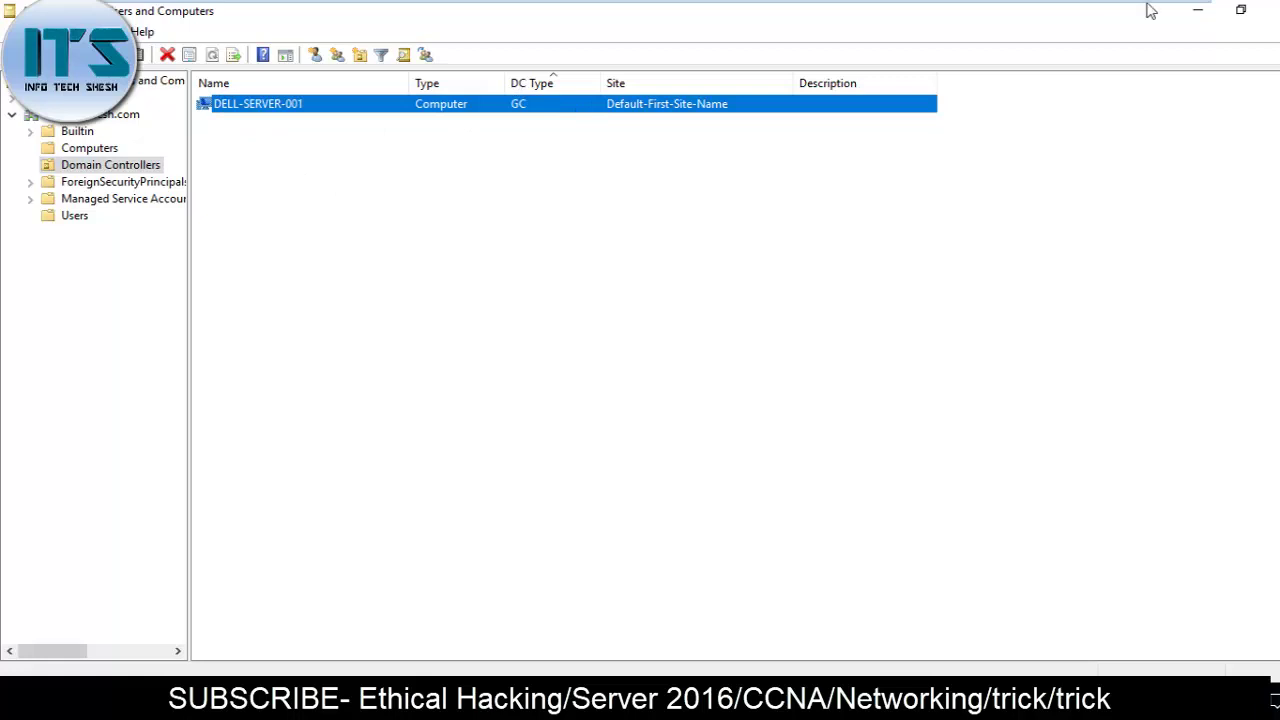
# - Show the root of the Active Directory Users and Computers console and widen its tree pane
pyautogui.click(5, 85)
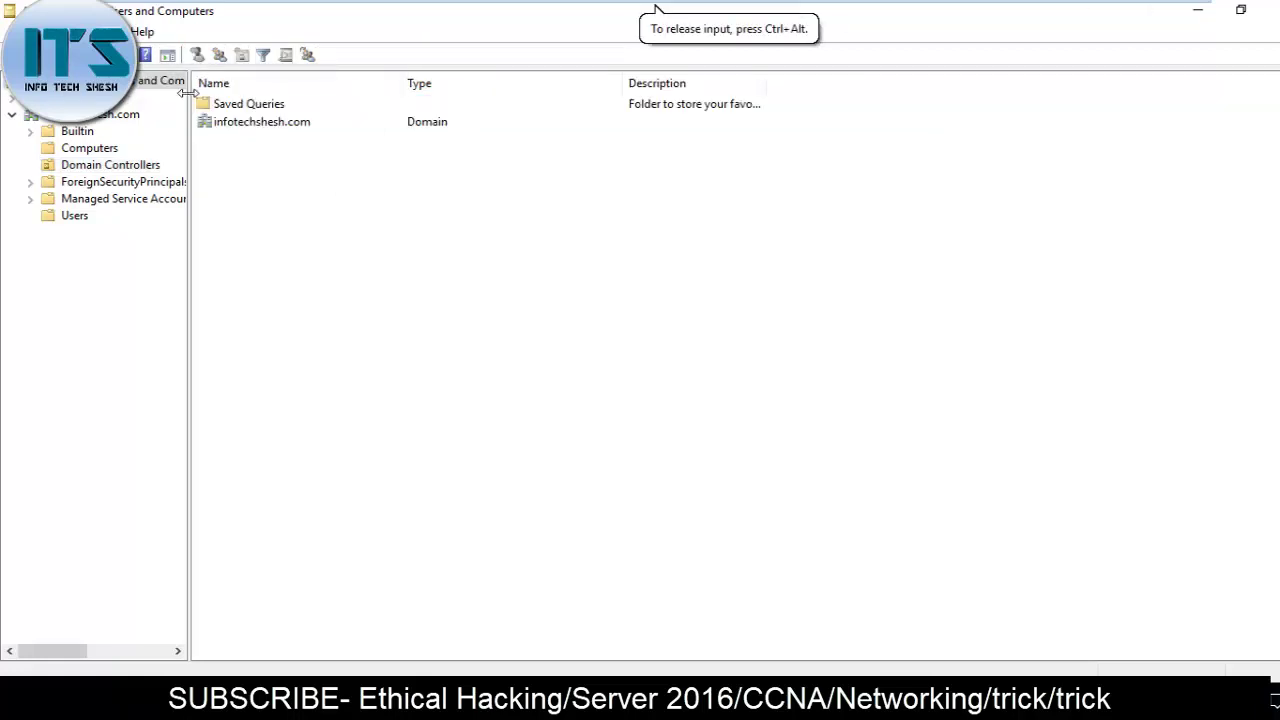
pyautogui.moveTo(189, 100); pyautogui.dragTo(252, 86)
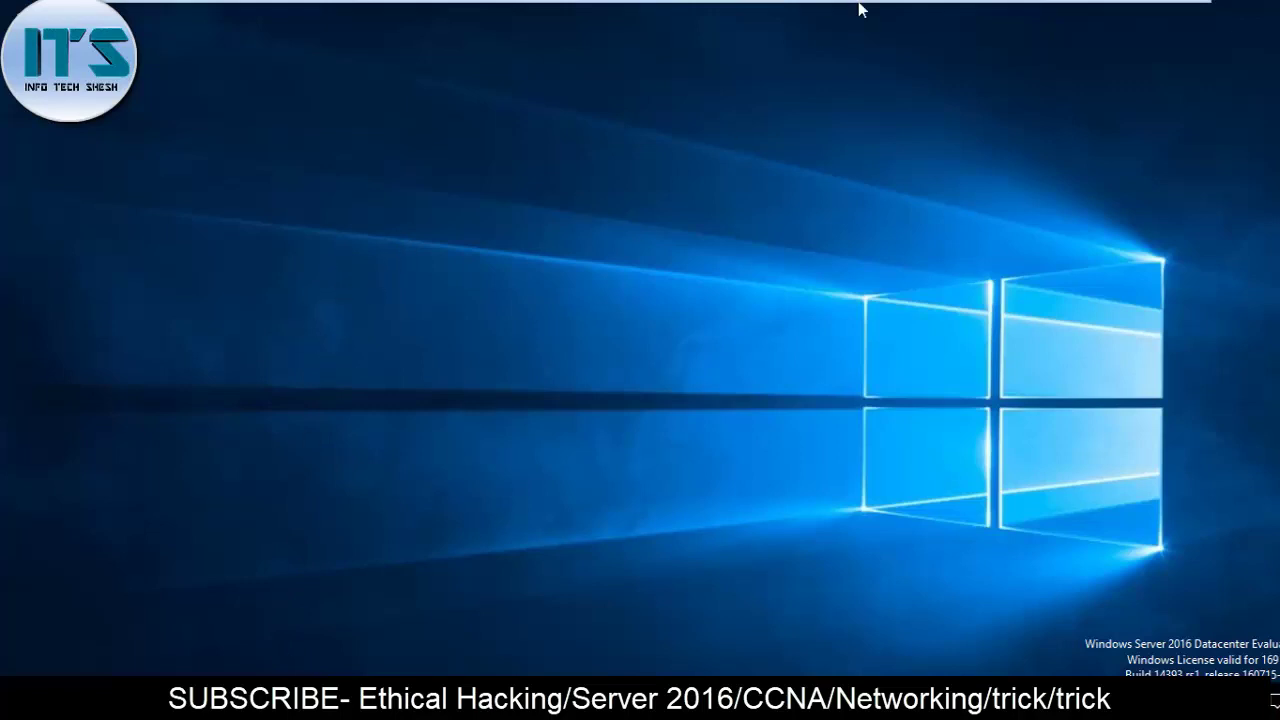
pyautogui.moveTo(858, 9)
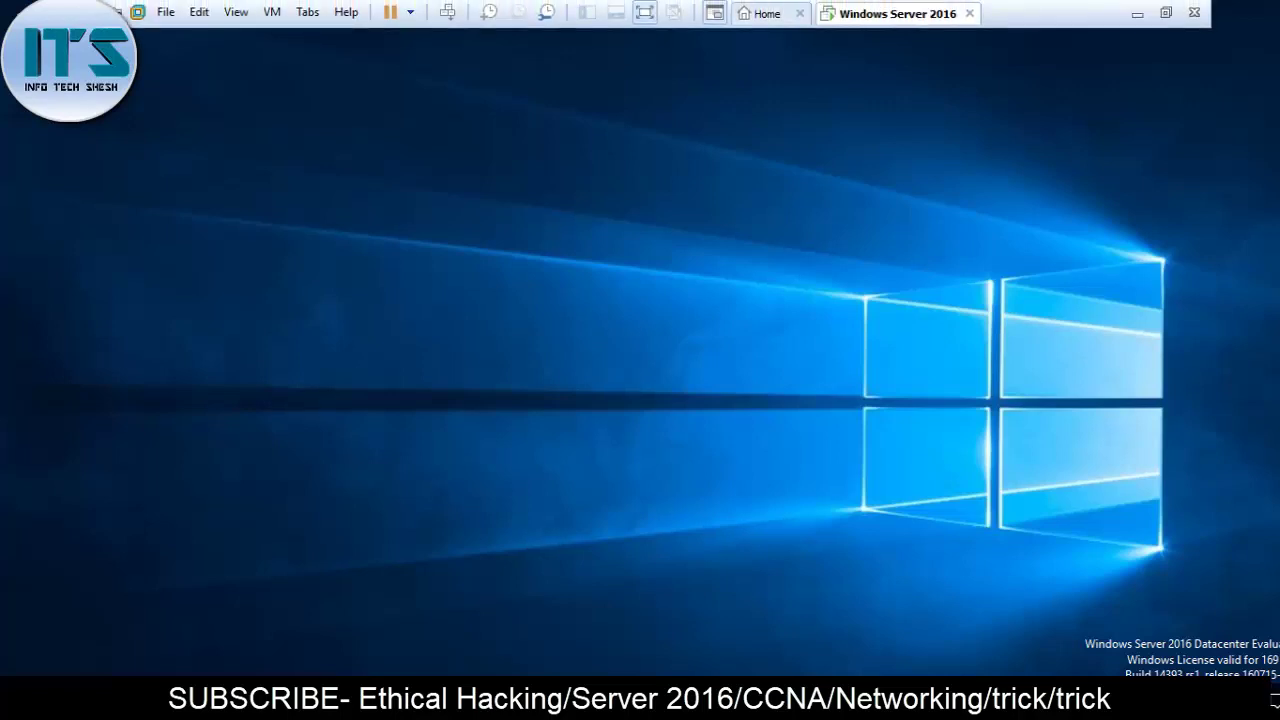
pyautogui.click(850, 145)
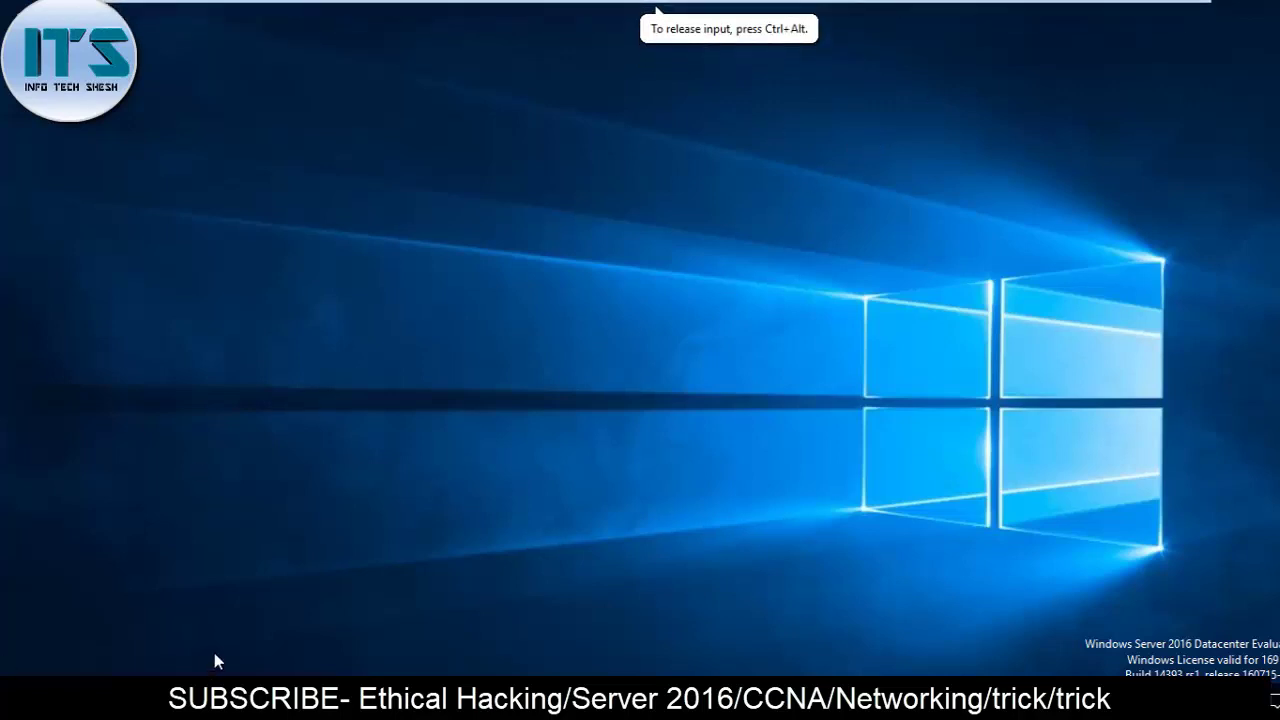
pyautogui.moveTo(656, 3)
pyautogui.moveTo(997, 6)
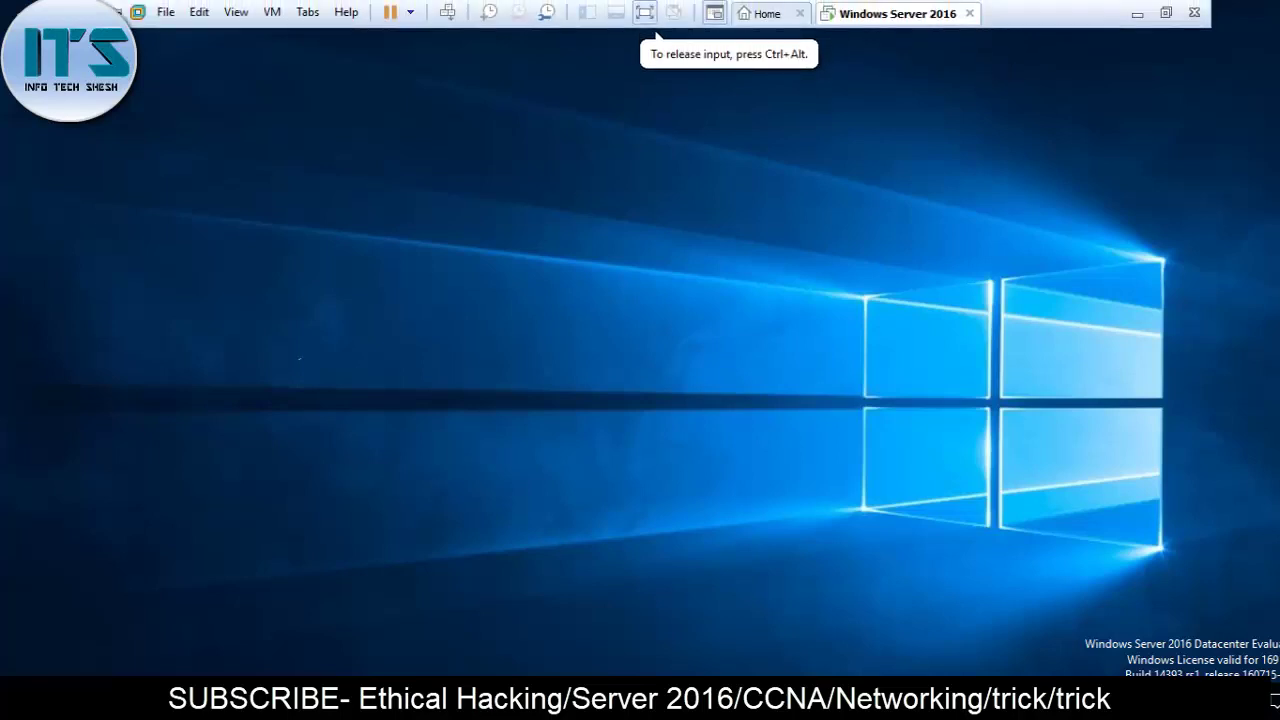
pyautogui.click(826, 125)
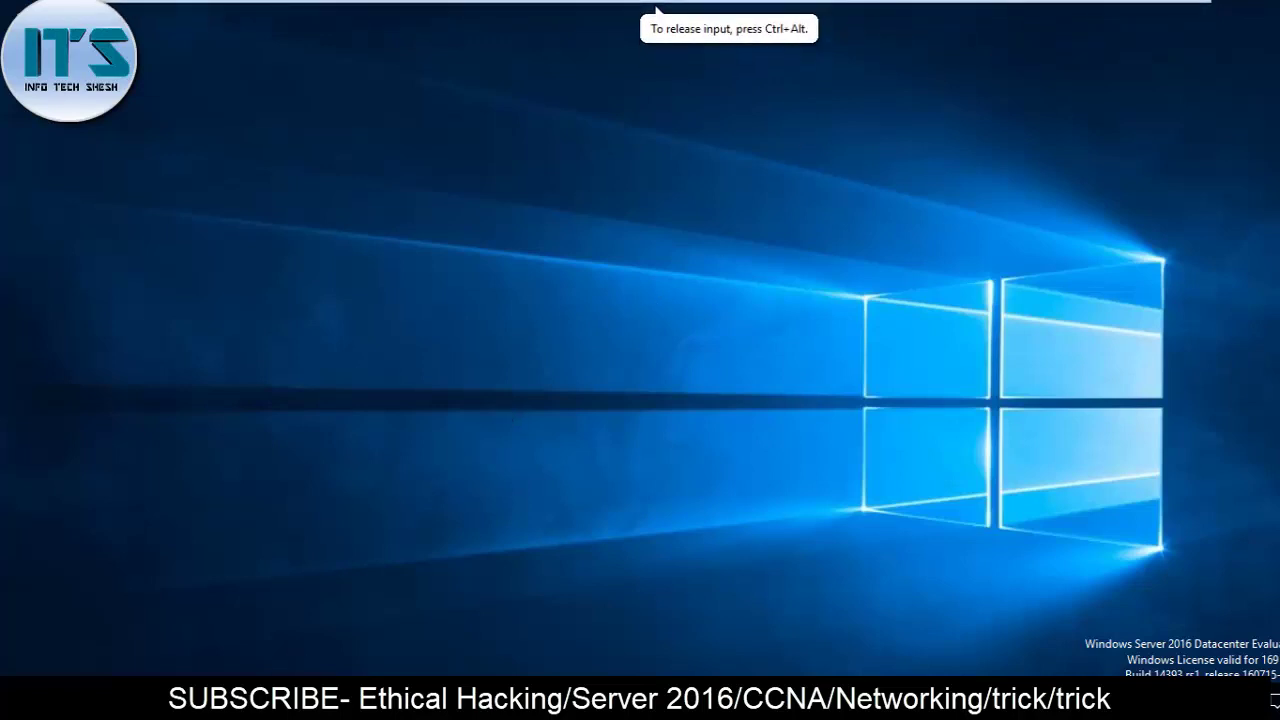
pyautogui.hotkey('ctrl', 'alt')
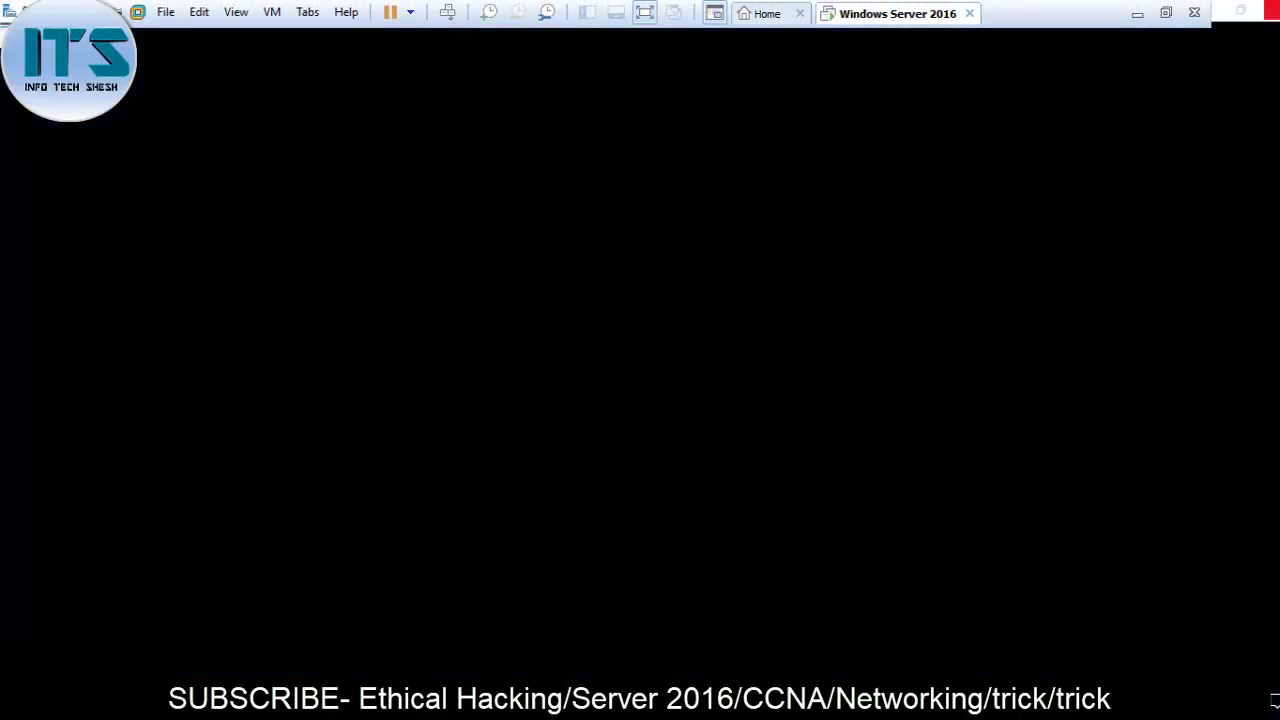
# - Open Active Directory Sites and Services from the Server Manager tools
pyautogui.click(846, 191)
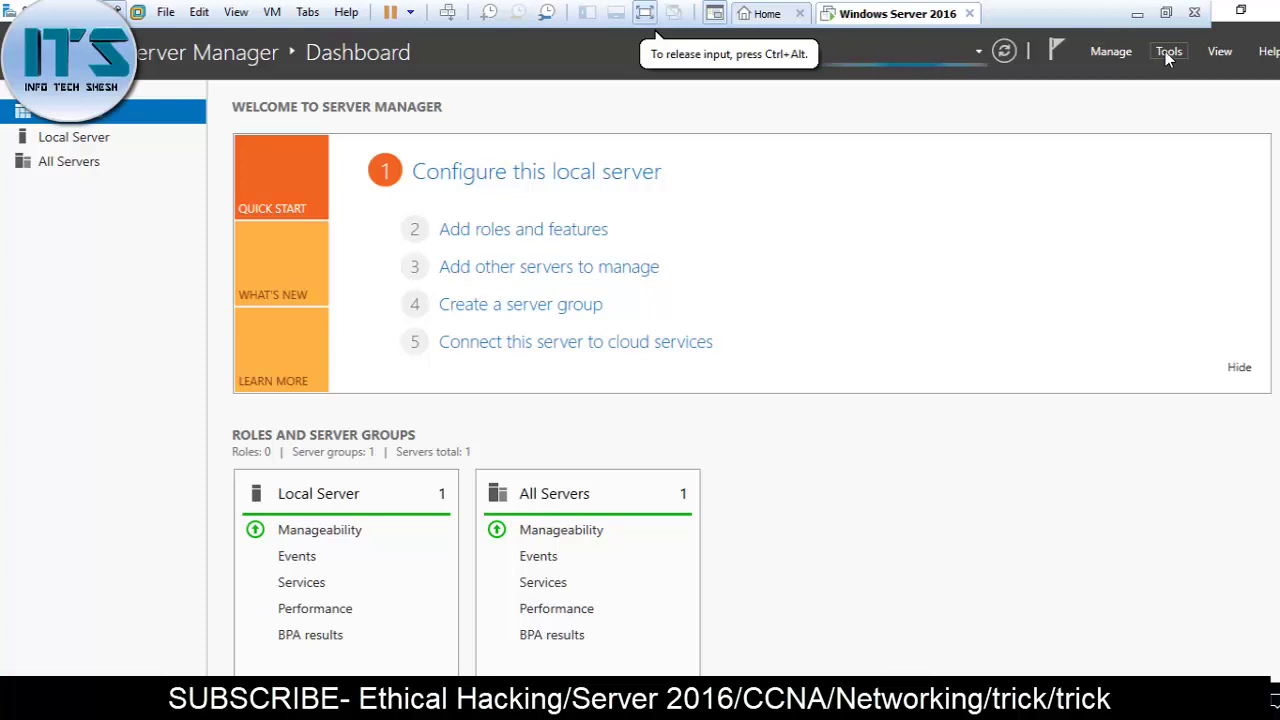
pyautogui.click(1165, 52)
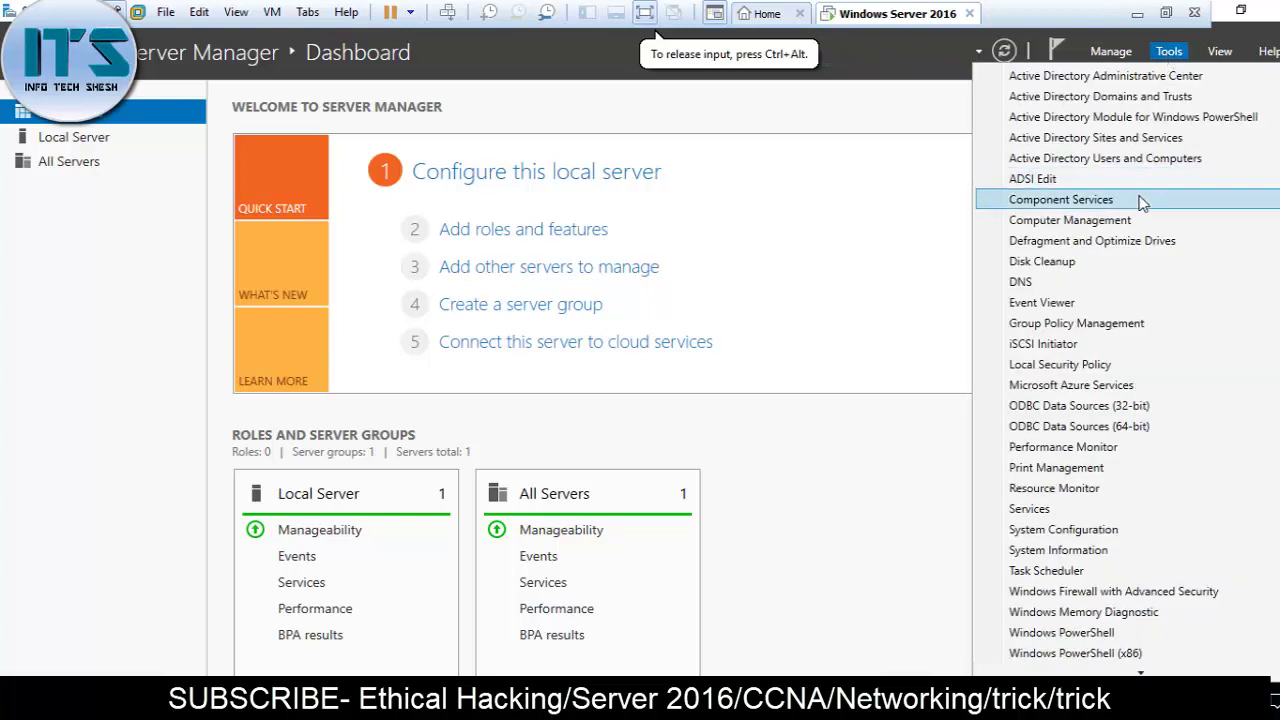
pyautogui.click(1139, 143)
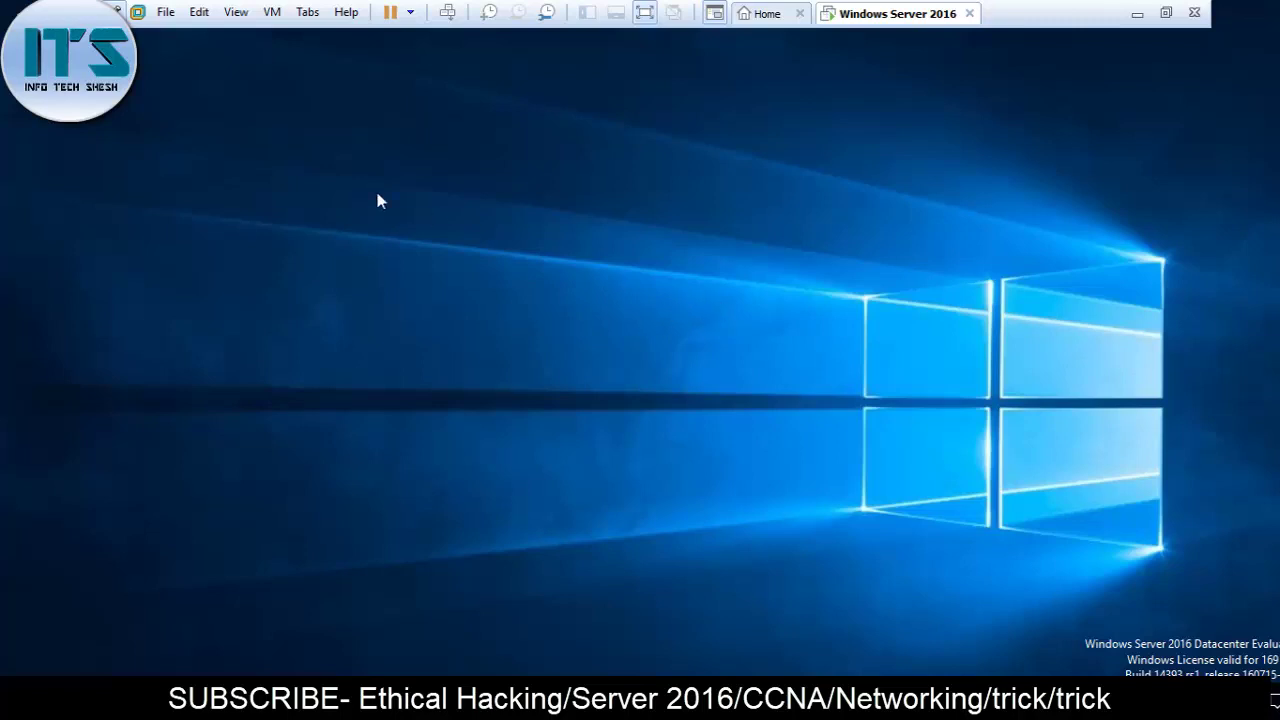
pyautogui.rightClick(186, 127)
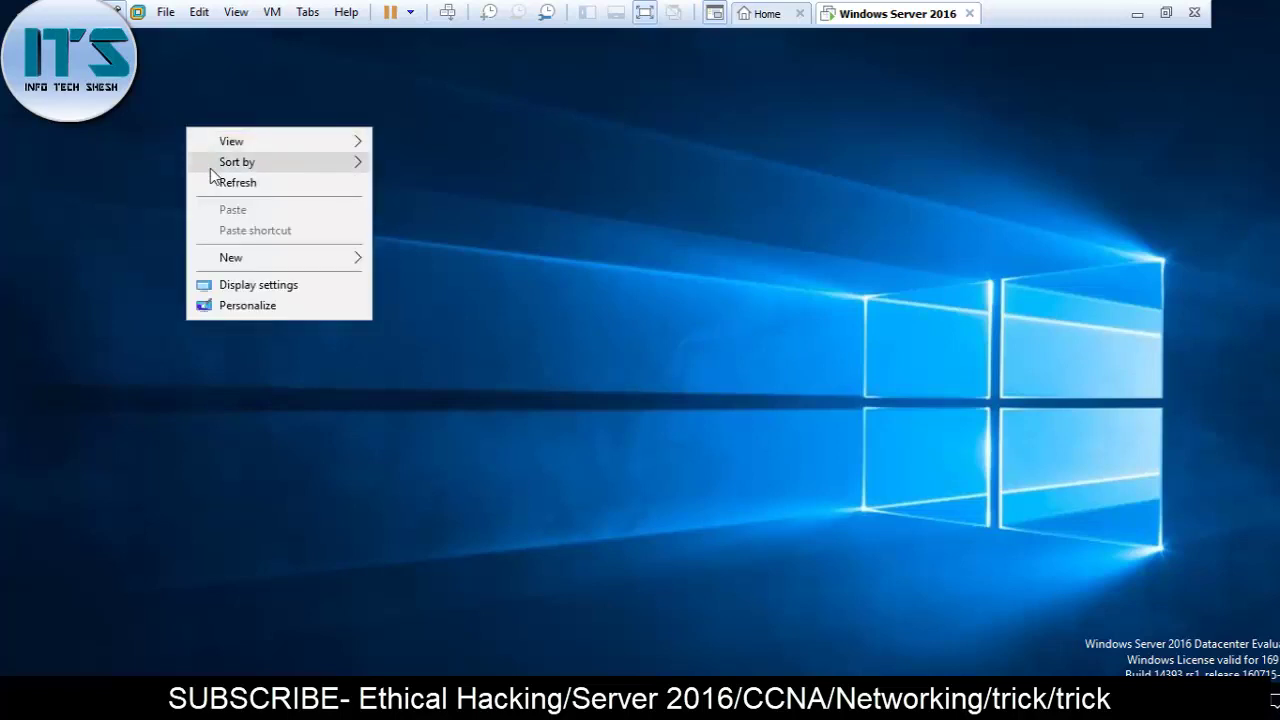
pyautogui.click(214, 181)
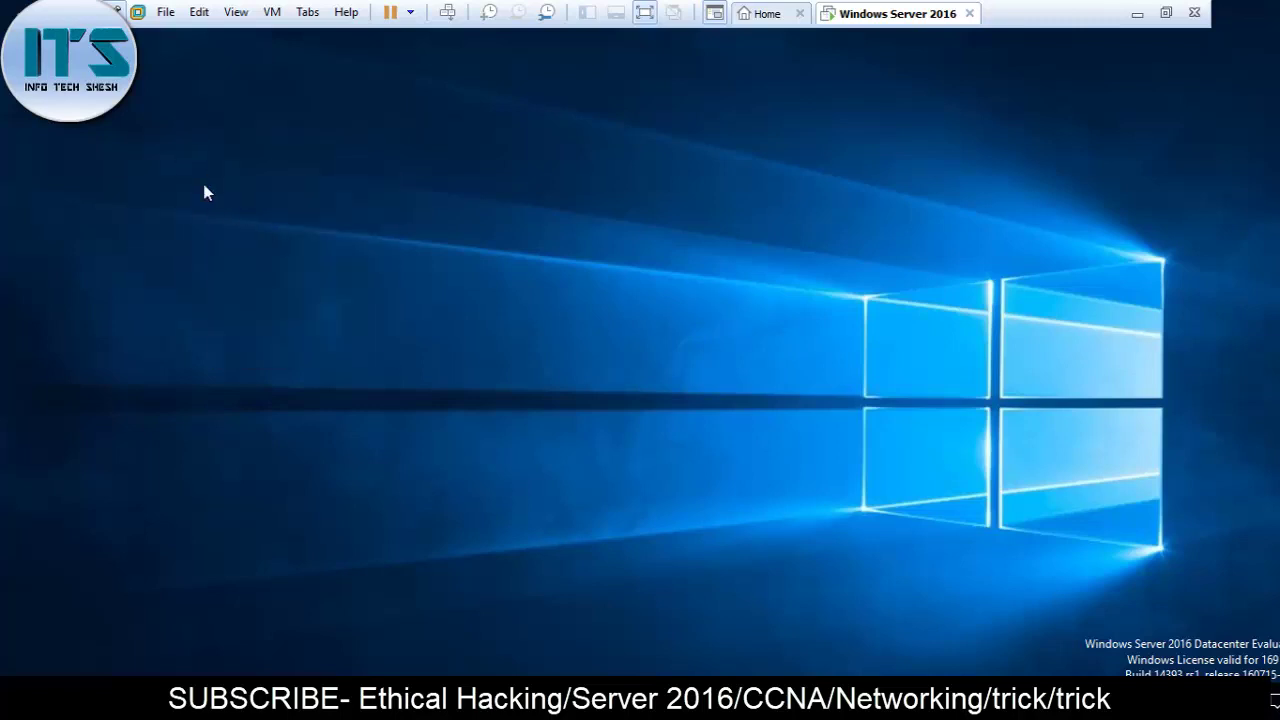
pyautogui.rightClick(202, 181)
pyautogui.click(256, 246)
pyautogui.rightClick(204, 198)
pyautogui.click(254, 254)
pyautogui.rightClick(229, 213)
pyautogui.click(276, 268)
pyautogui.rightClick(231, 201)
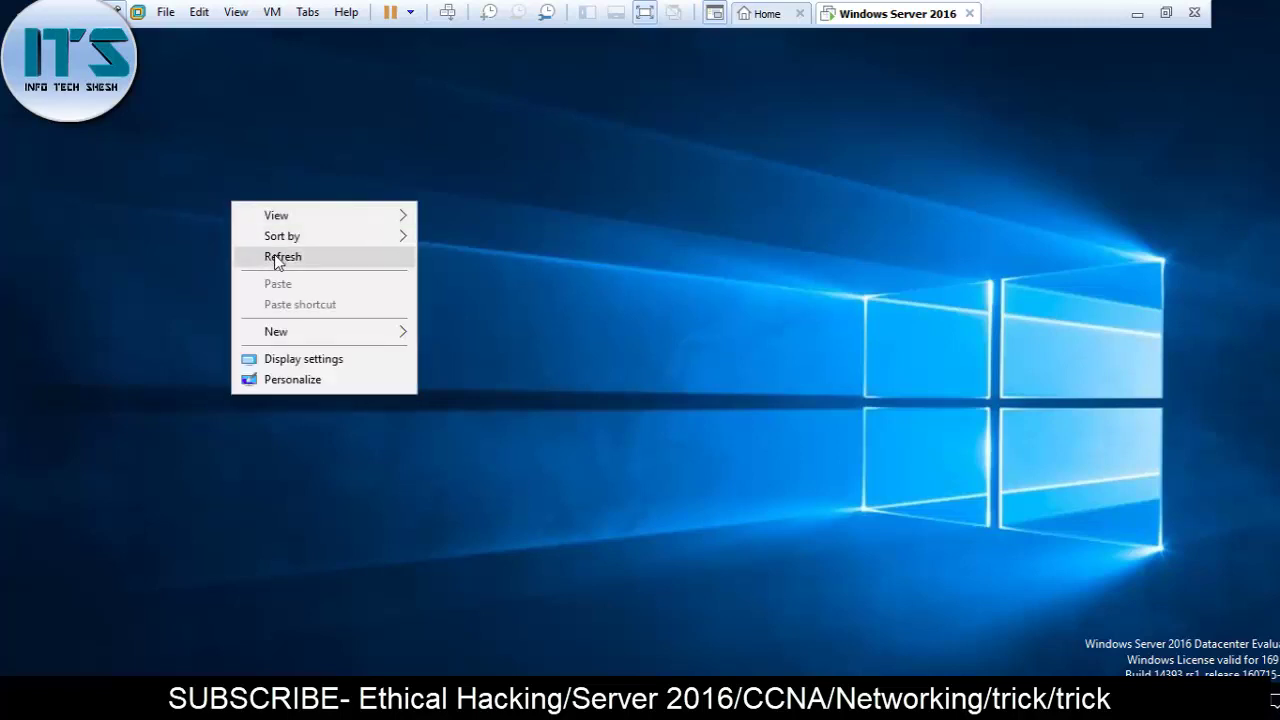
pyautogui.click(275, 257)
pyautogui.rightClick(213, 185)
pyautogui.click(252, 240)
pyautogui.rightClick(199, 170)
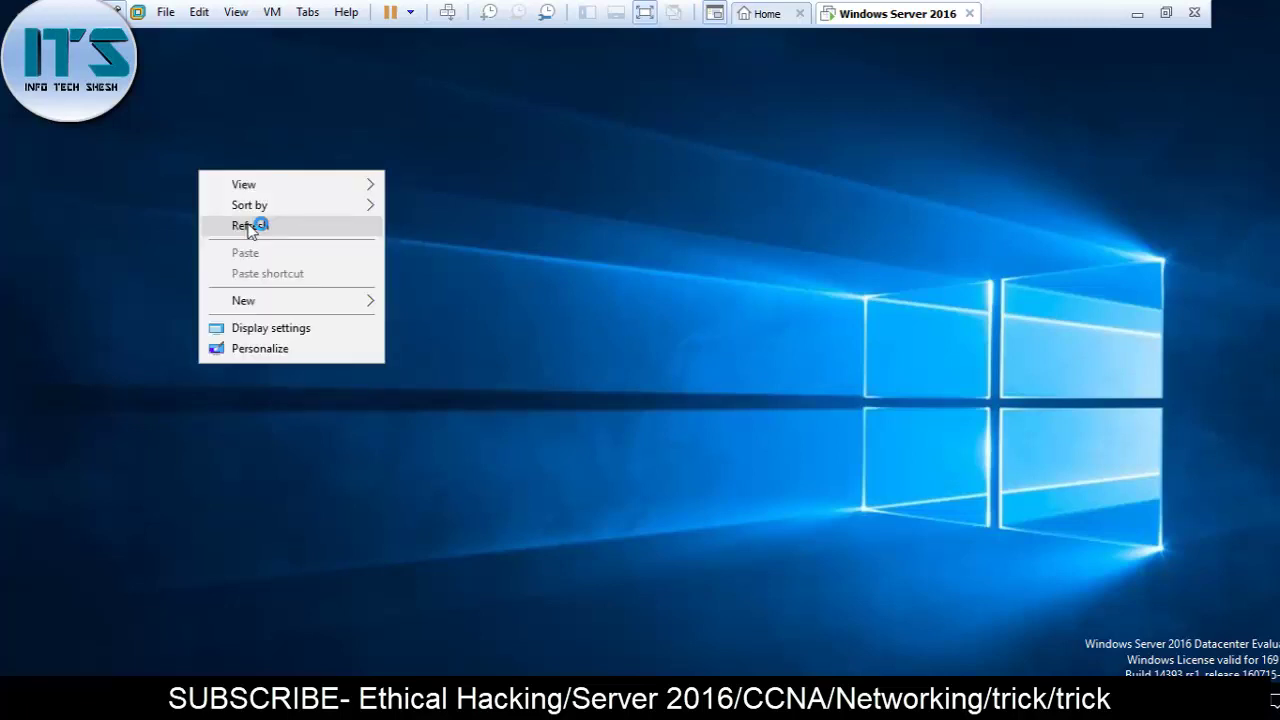
pyautogui.click(250, 227)
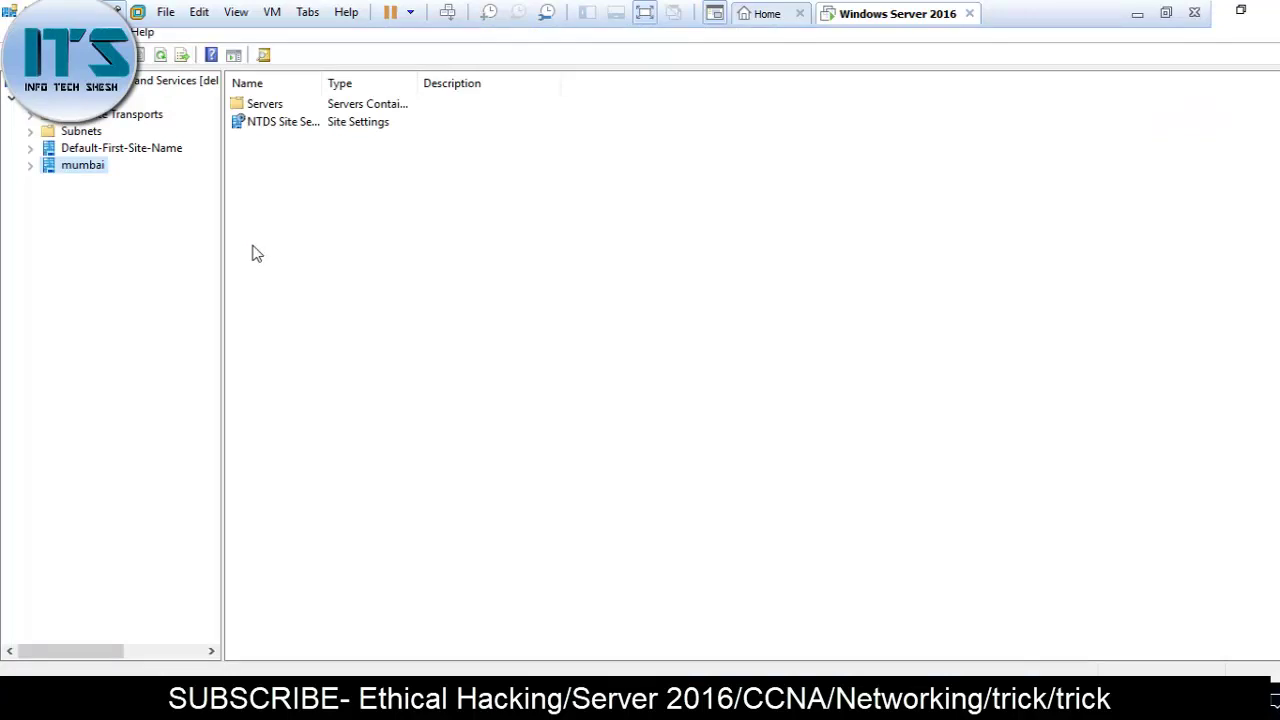
# - Expand the Default-First-Site-Name site and its Servers container down to the contents of DELL-SERVER-001
pyautogui.click(86, 150)
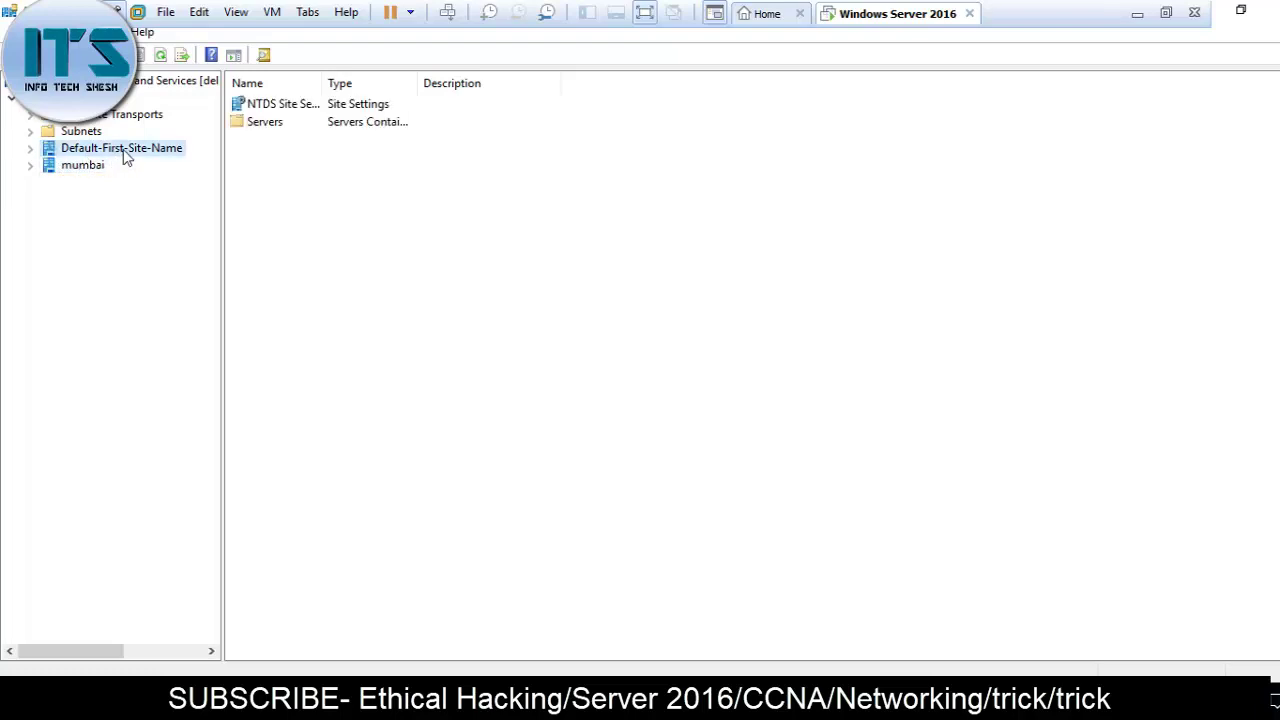
pyautogui.doubleClick(125, 155)
pyautogui.click(100, 167)
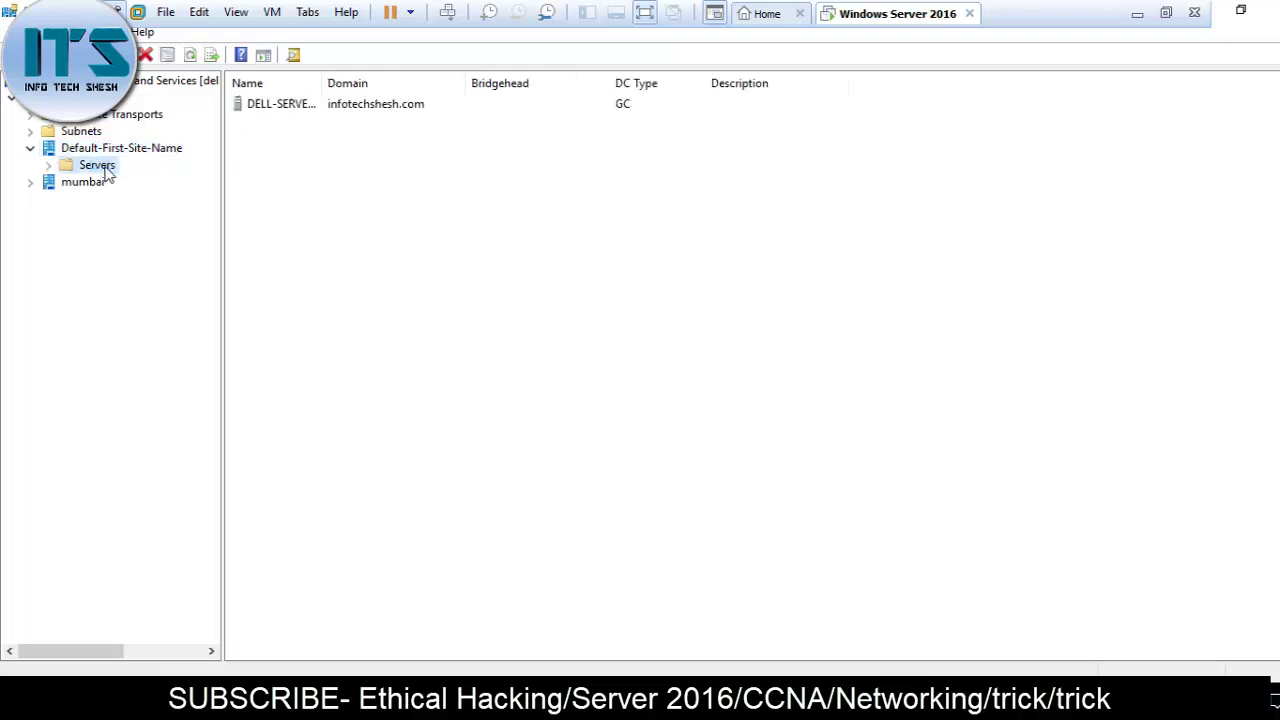
pyautogui.doubleClick(106, 168)
pyautogui.doubleClick(126, 181)
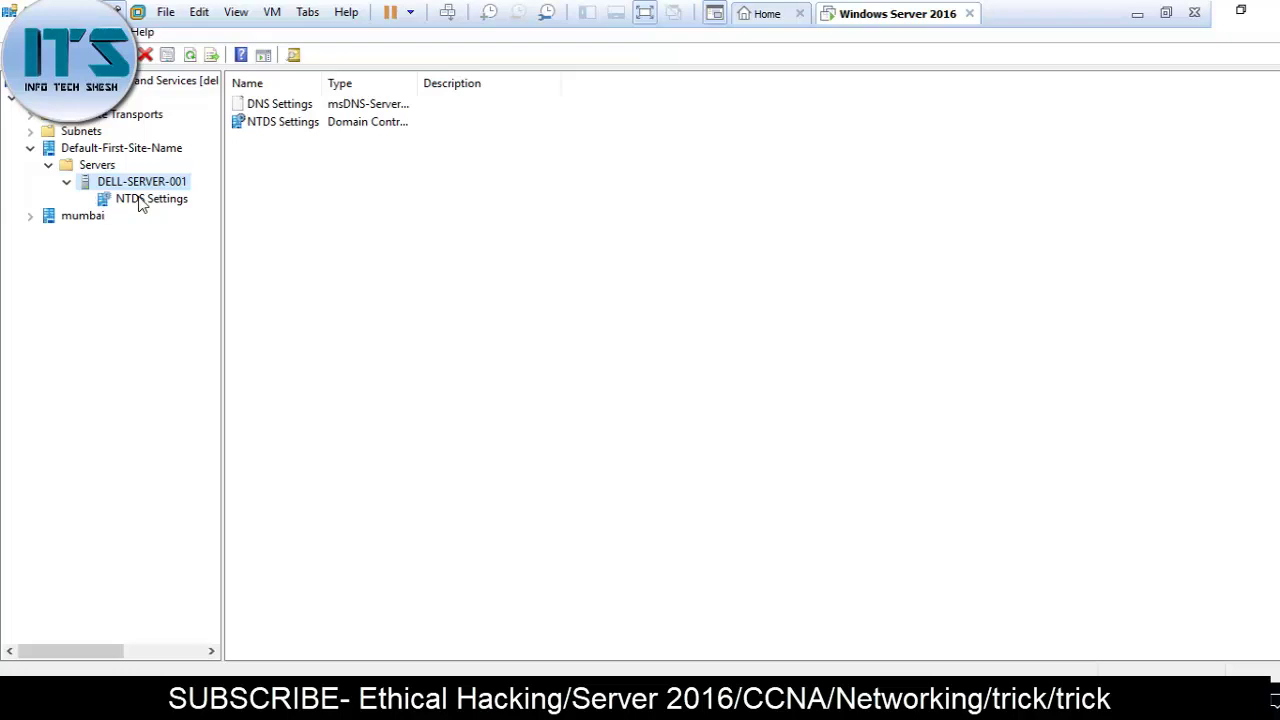
# - Open the properties of the NTDS Settings object under DELL-SERVER-001 to check its Global Catalog option
pyautogui.click(143, 200)
pyautogui.rightClick(146, 206)
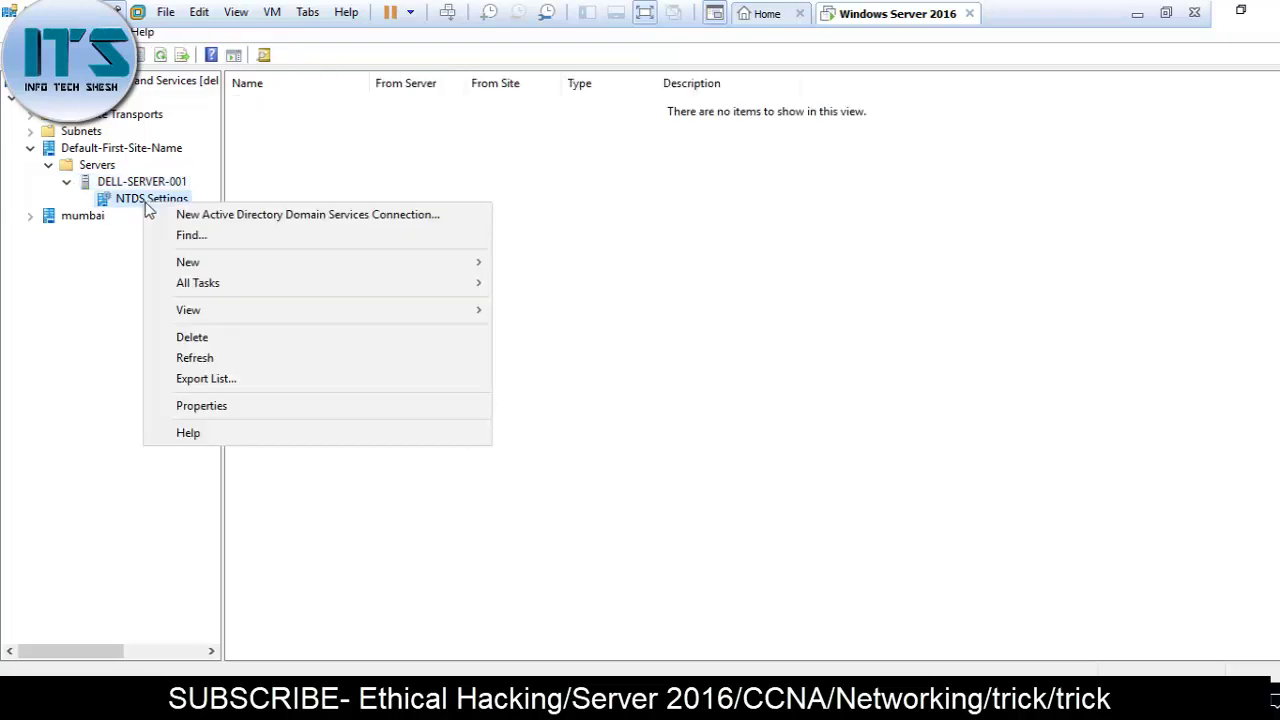
pyautogui.click(138, 204)
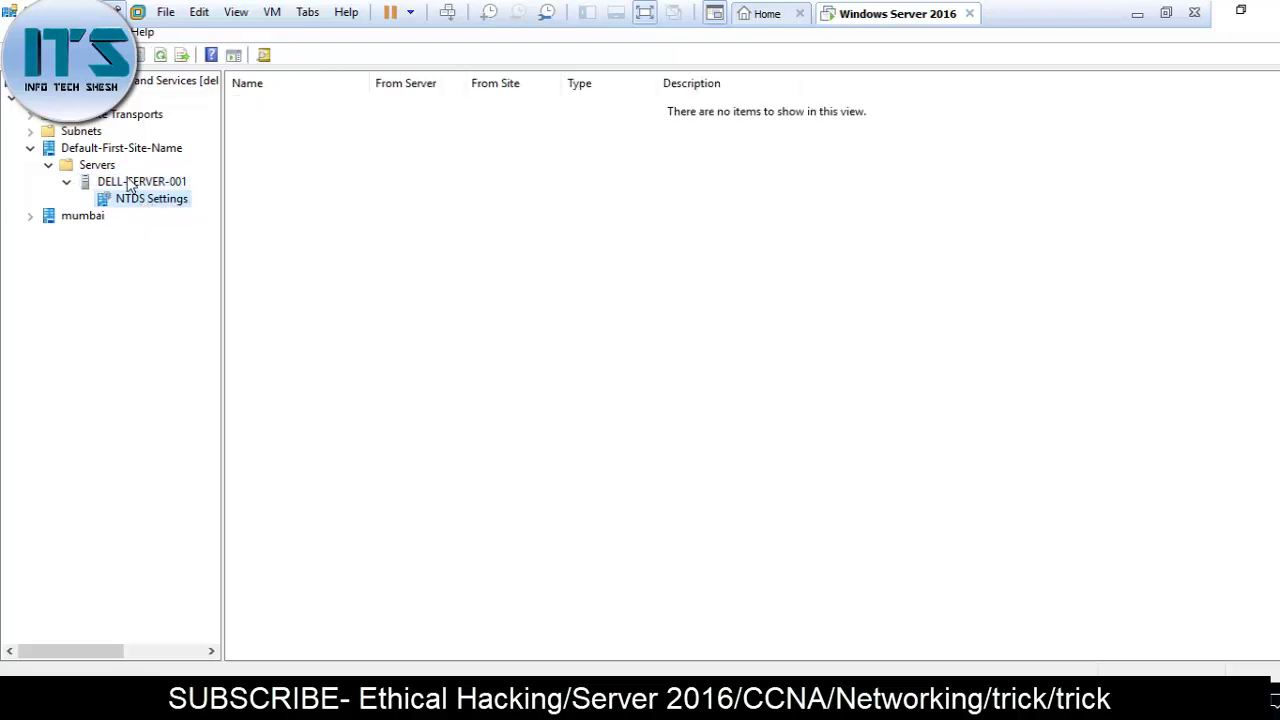
pyautogui.click(131, 182)
pyautogui.doubleClick(284, 105)
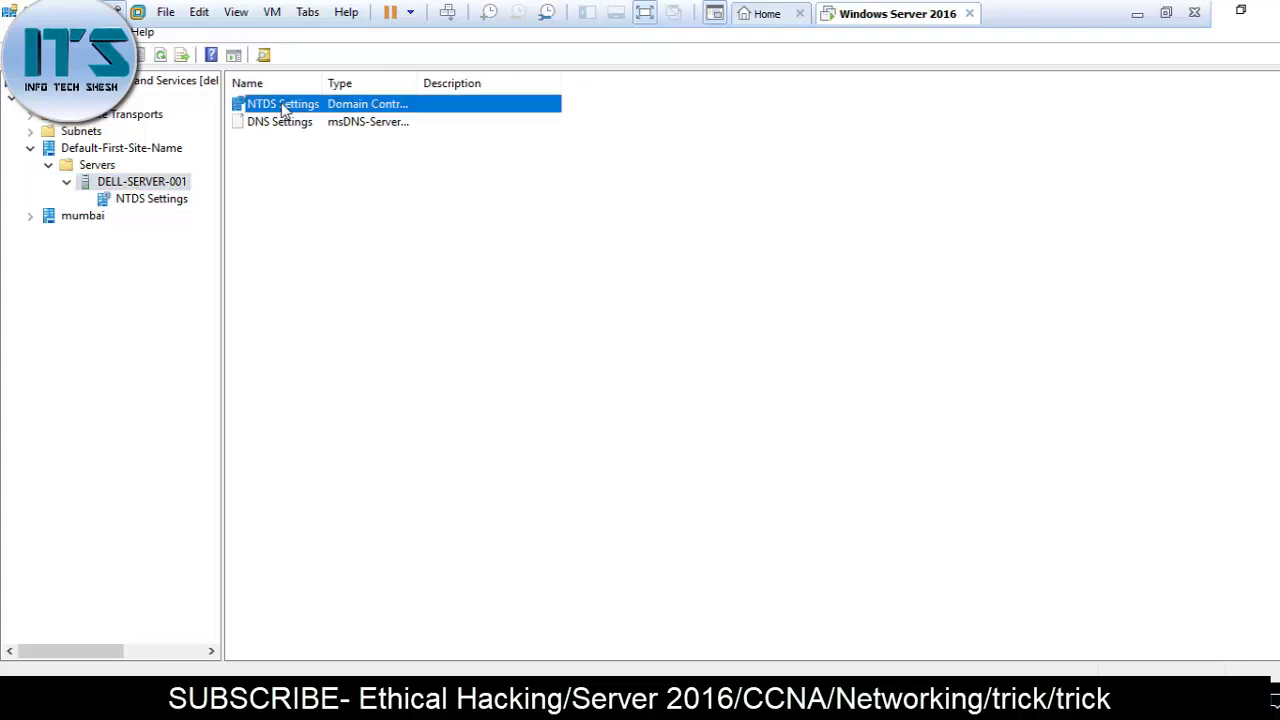
pyautogui.rightClick(157, 200)
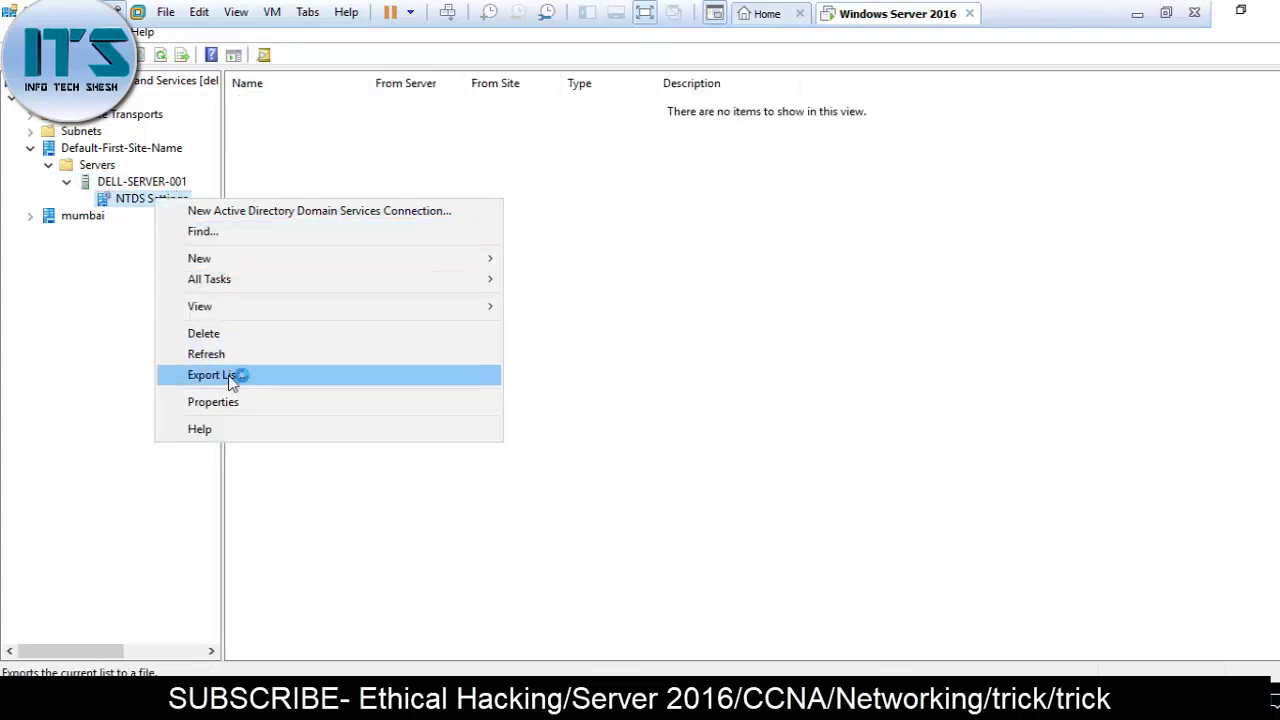
pyautogui.click(232, 403)
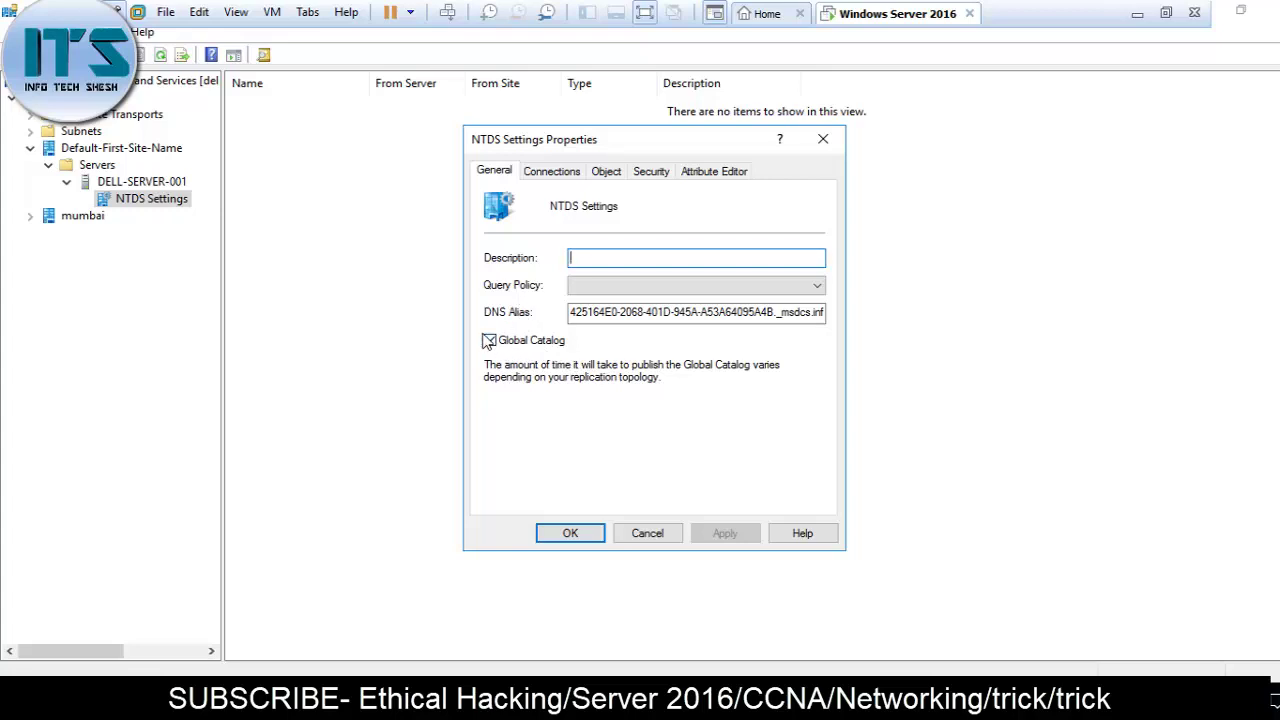
# - Review the connections, object, security and attribute details of NTDS Settings, and close its properties without making changes
pyautogui.click(552, 174)
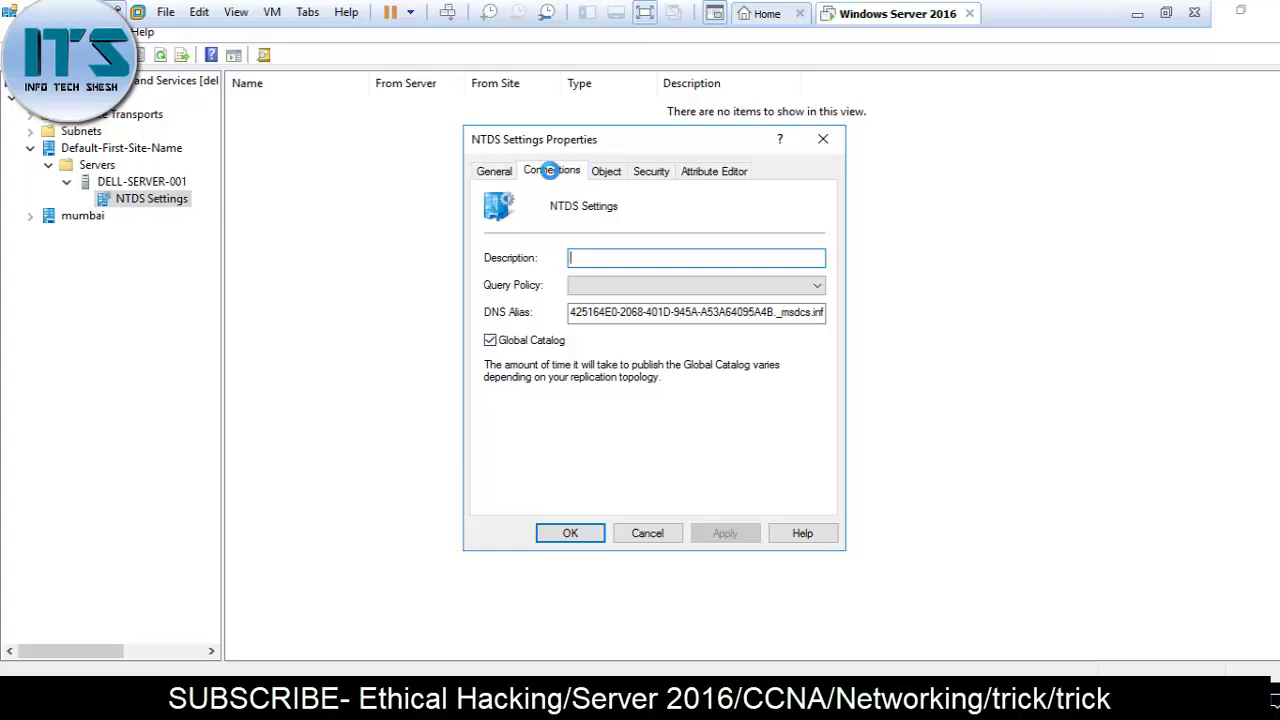
pyautogui.click(605, 174)
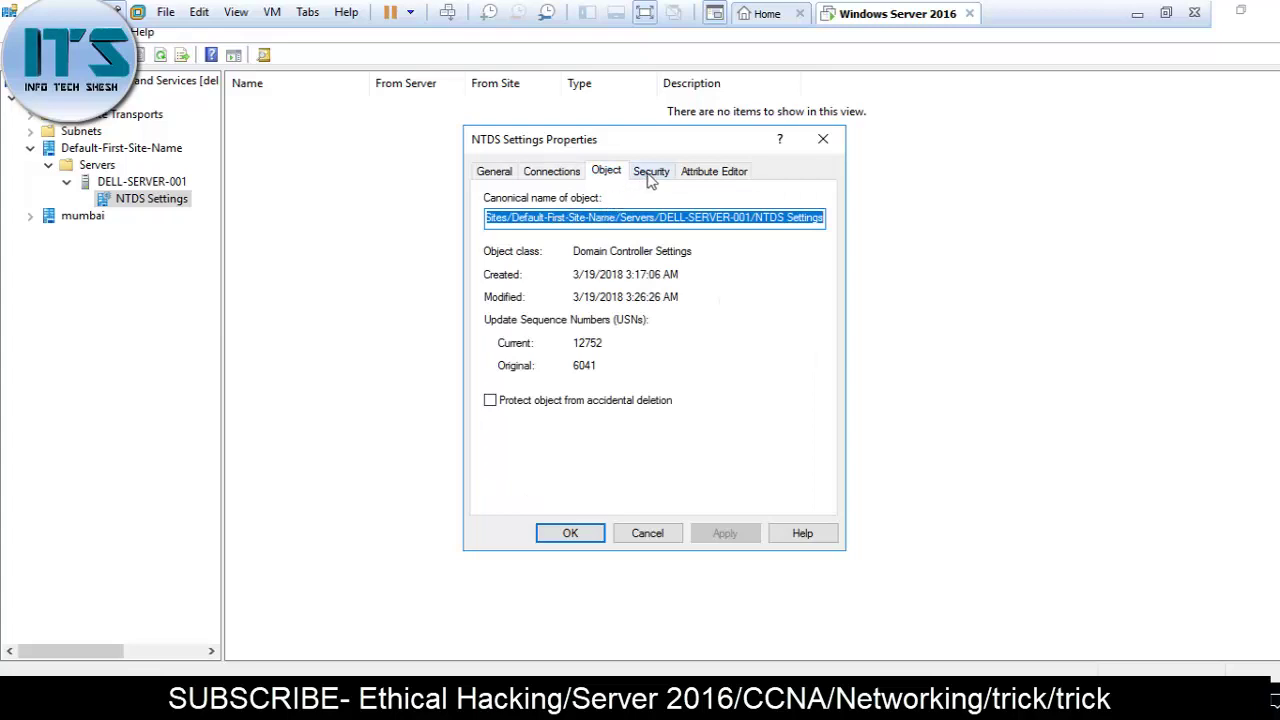
pyautogui.click(650, 174)
pyautogui.click(712, 172)
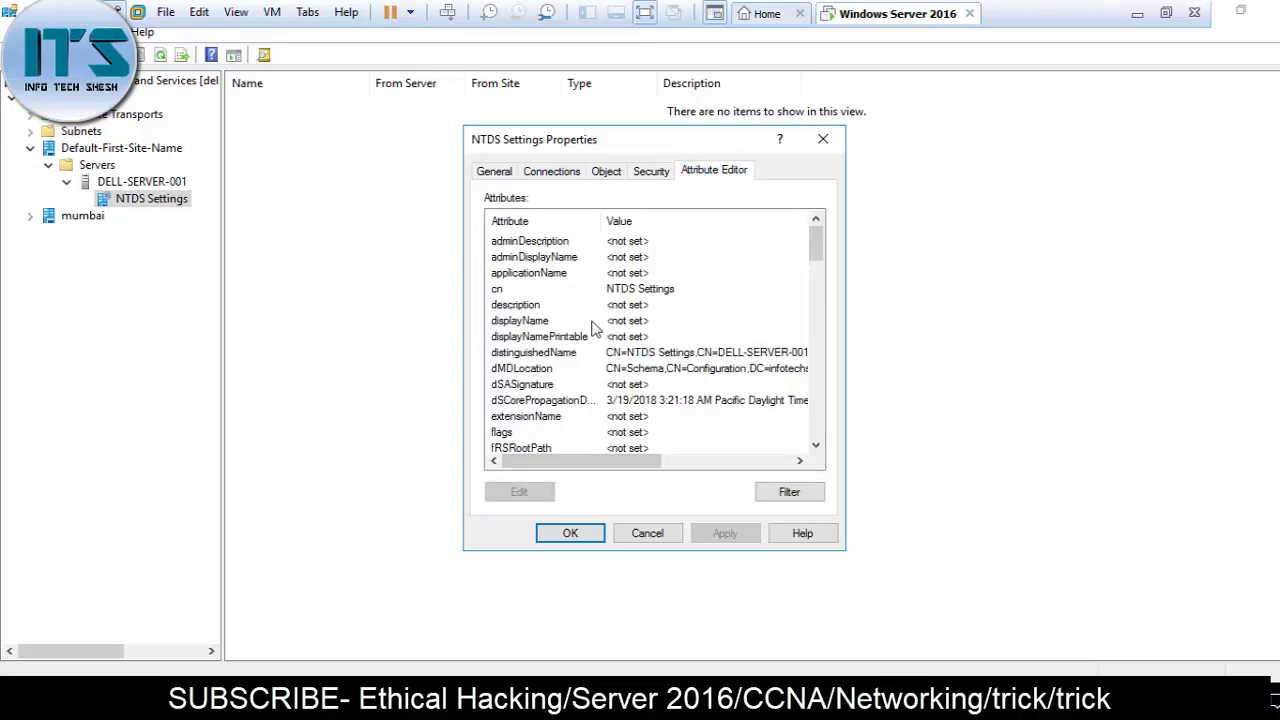
pyautogui.click(594, 321)
pyautogui.scroll(-4, 594, 330)
pyautogui.scroll(-4, 617, 437)
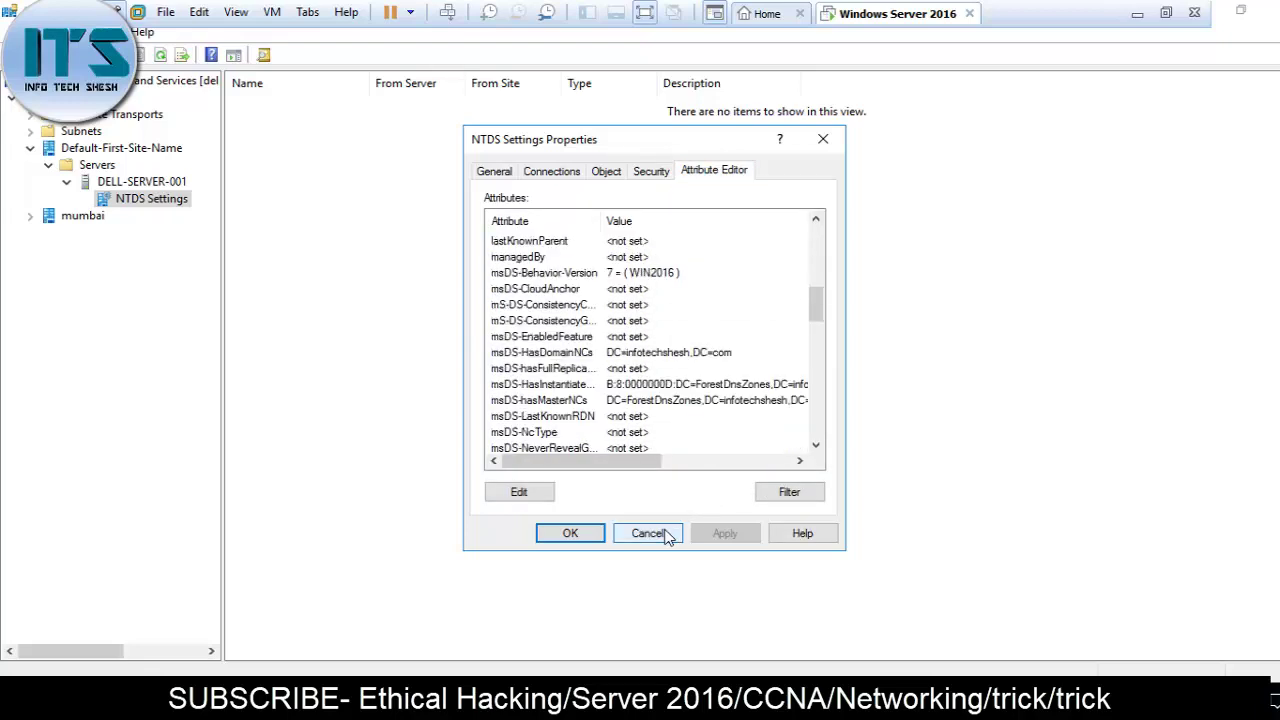
pyautogui.click(650, 532)
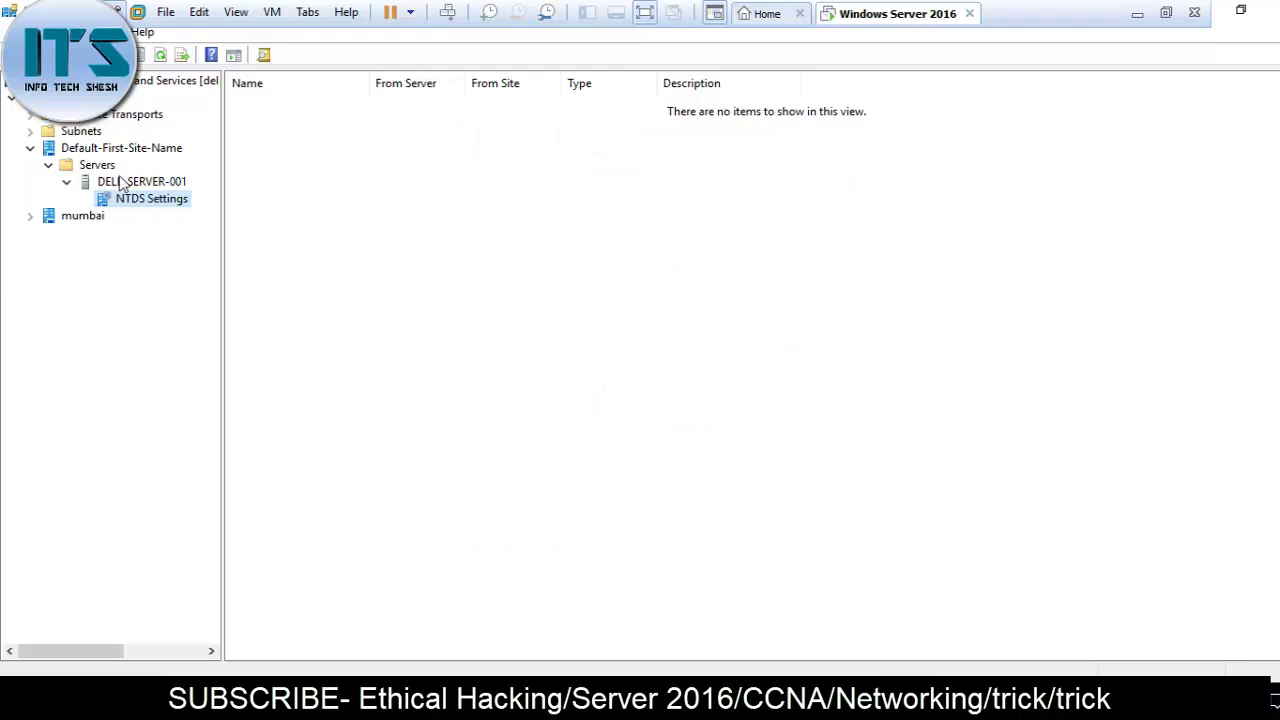
# - View the NTDS Site Settings properties of the Default-First-Site-Name site and close them
pyautogui.click(94, 150)
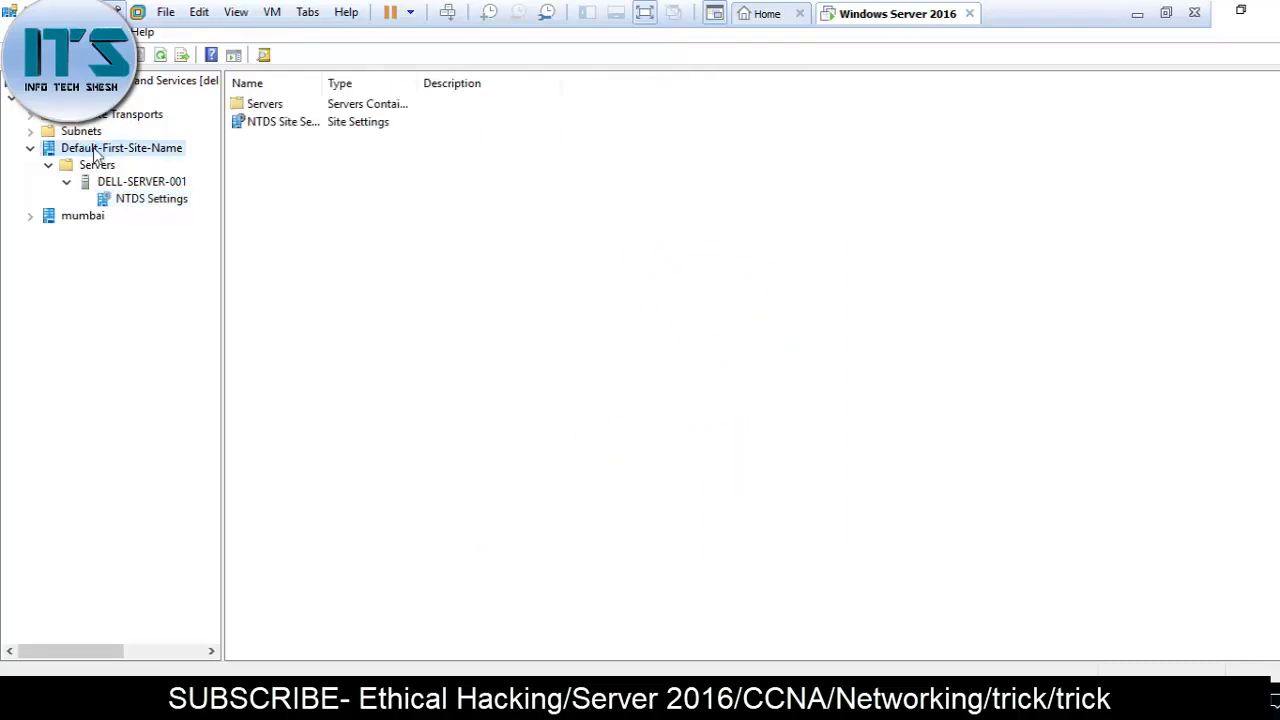
pyautogui.click(322, 124)
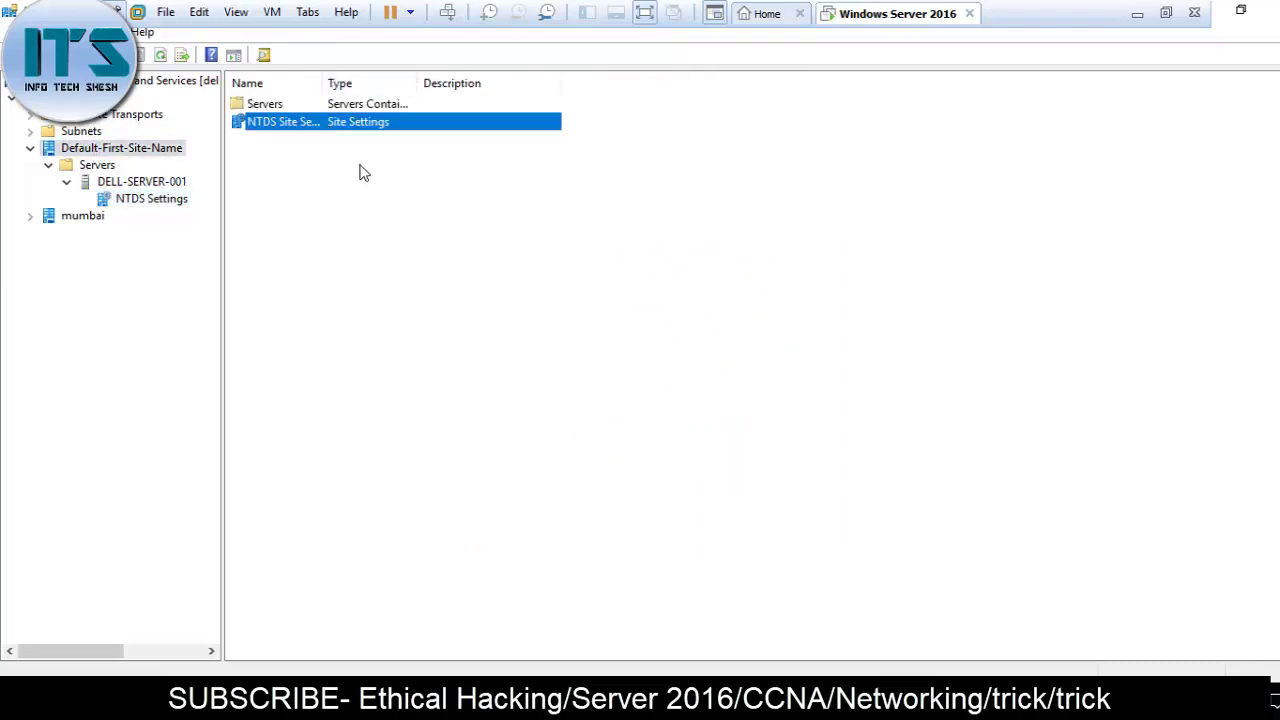
pyautogui.doubleClick(313, 121)
pyautogui.rightClick(322, 124)
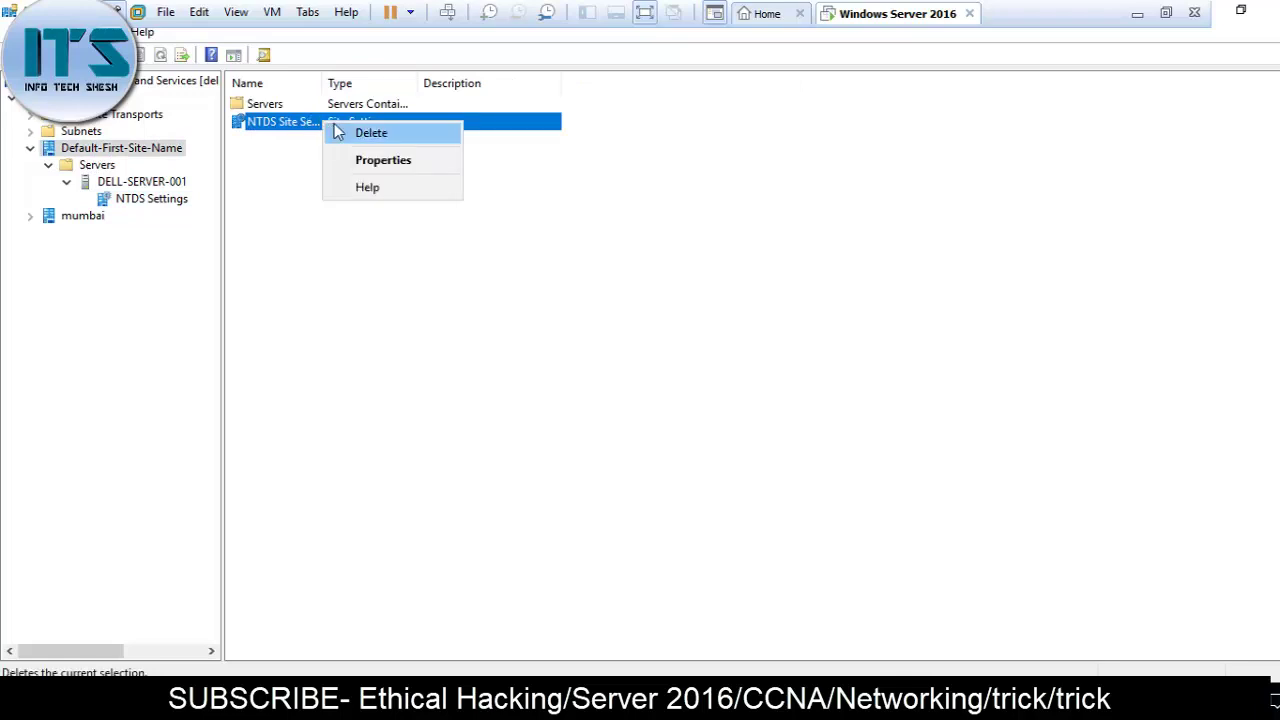
pyautogui.click(364, 159)
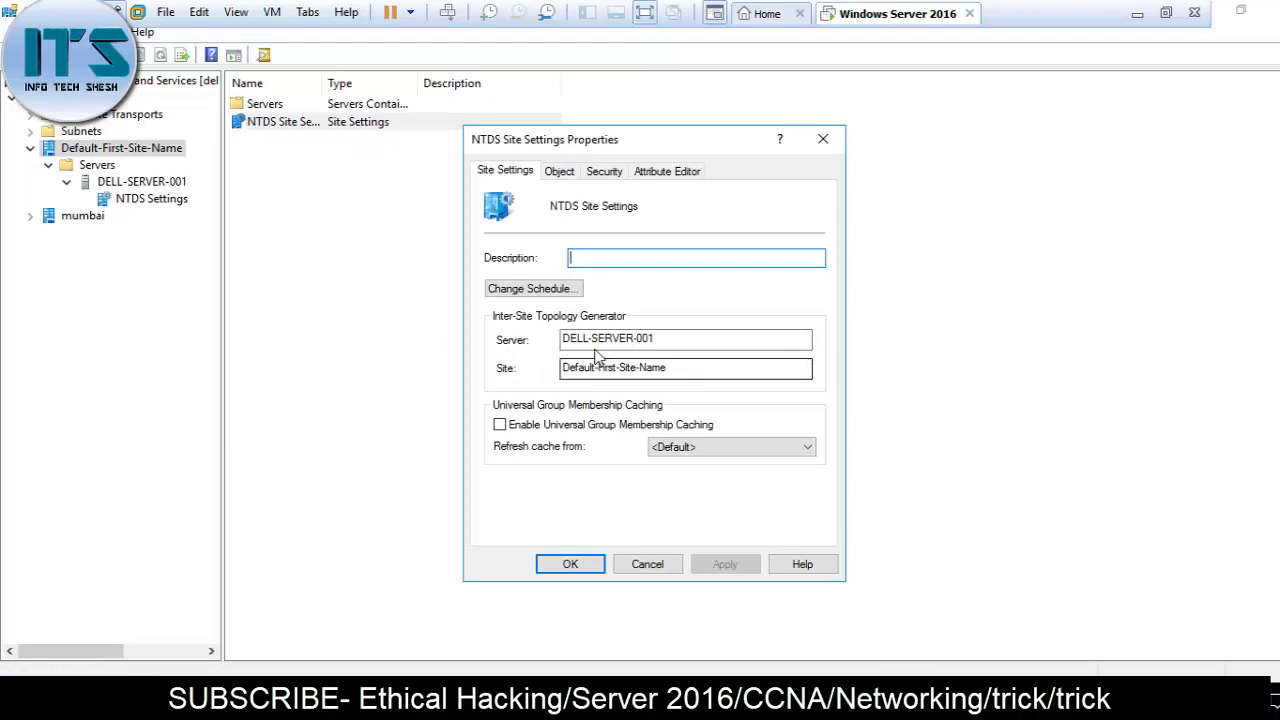
pyautogui.click(823, 139)
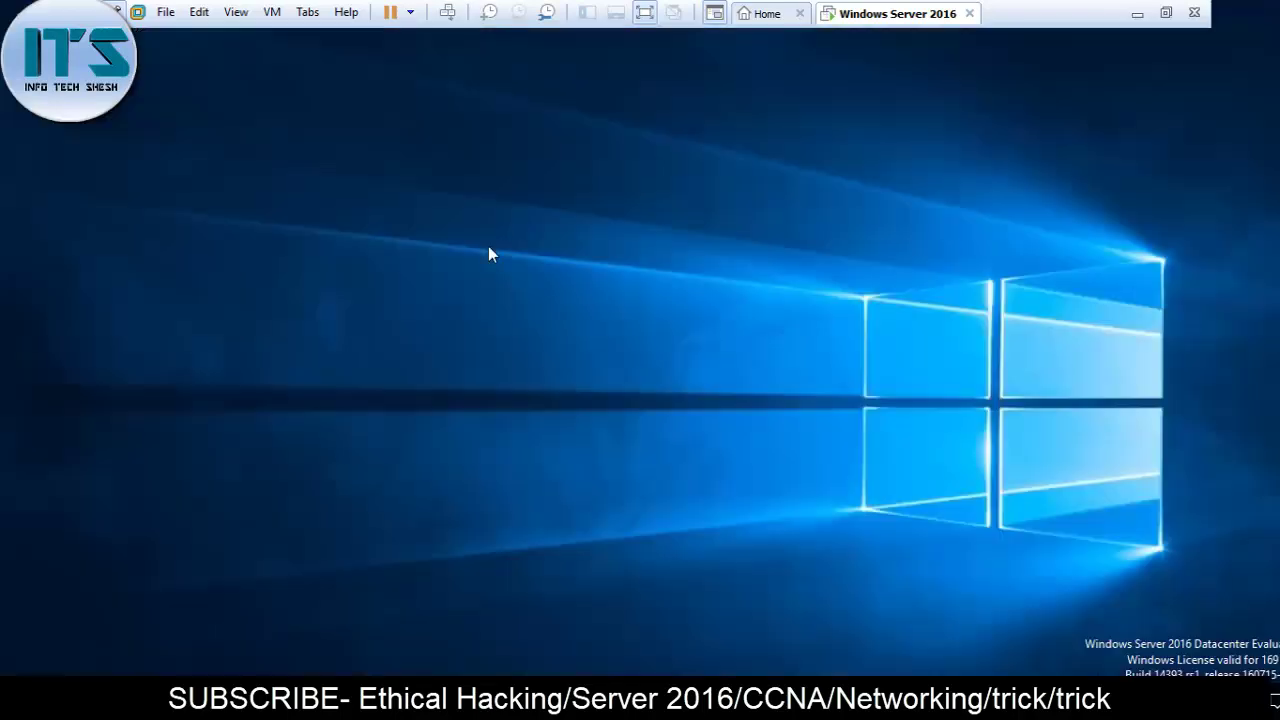
# - Run mmc to open an empty management console and maximize its window
pyautogui.press('super+r')
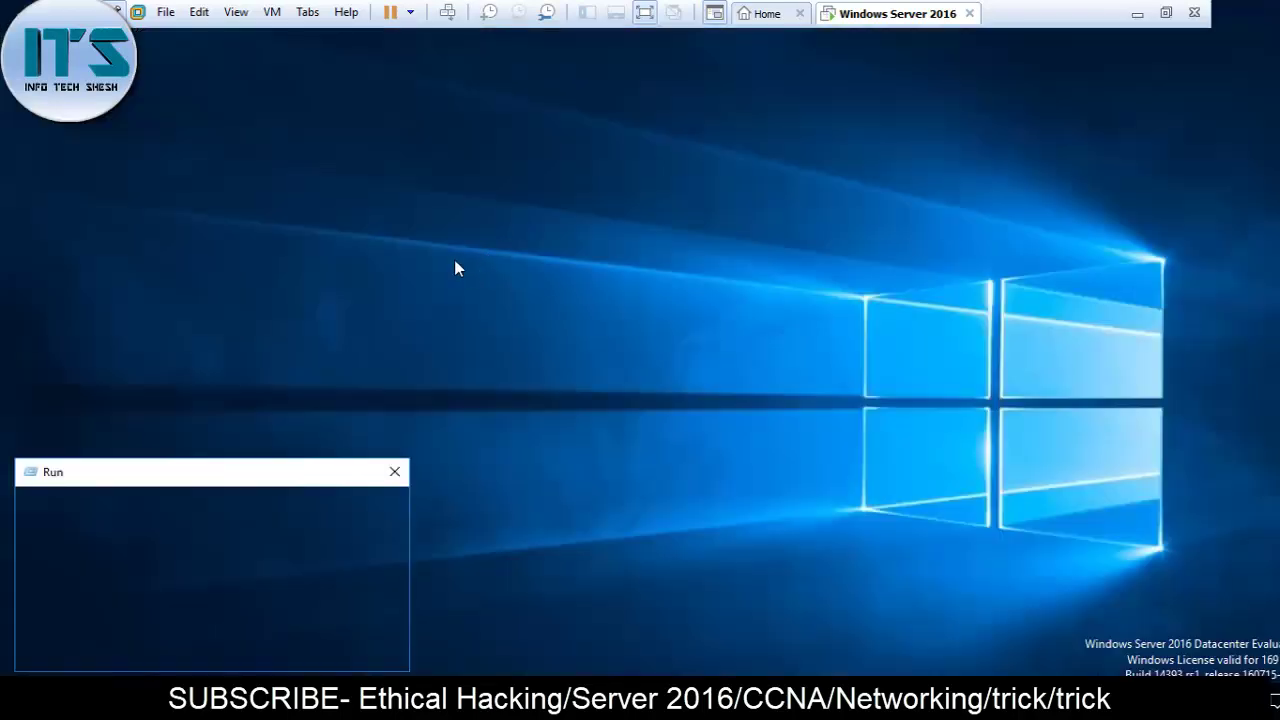
pyautogui.write('mmc')
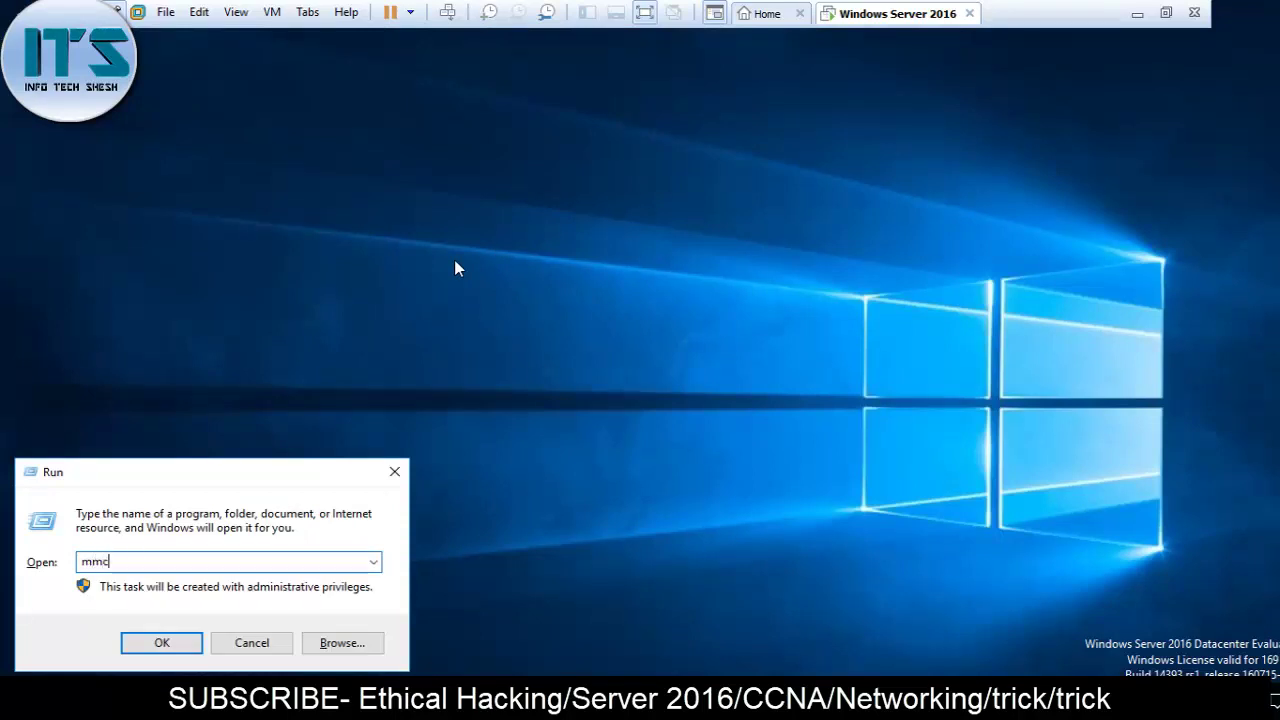
pyautogui.press('Return')
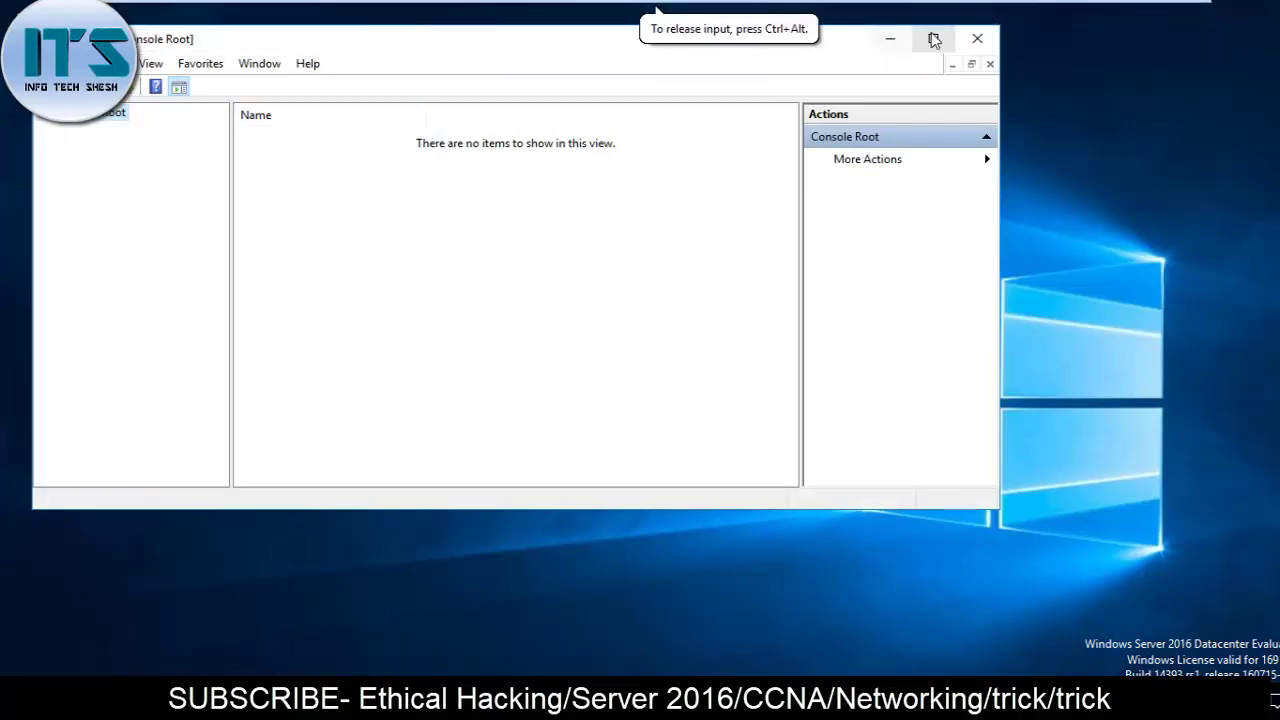
pyautogui.click(932, 39)
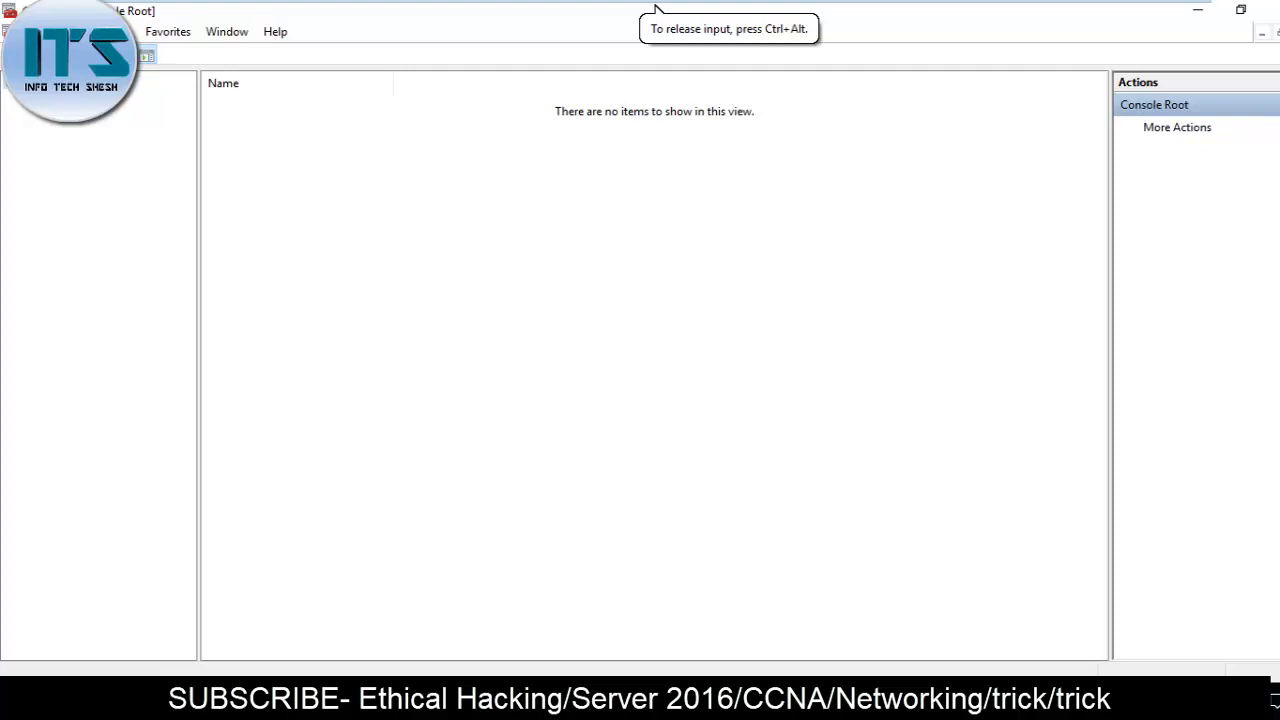
# - Browse the snap-ins available for the console, widen the Snap-in column, and select Active Directory Sites and Services
pyautogui.hotkey('alt', 'f')
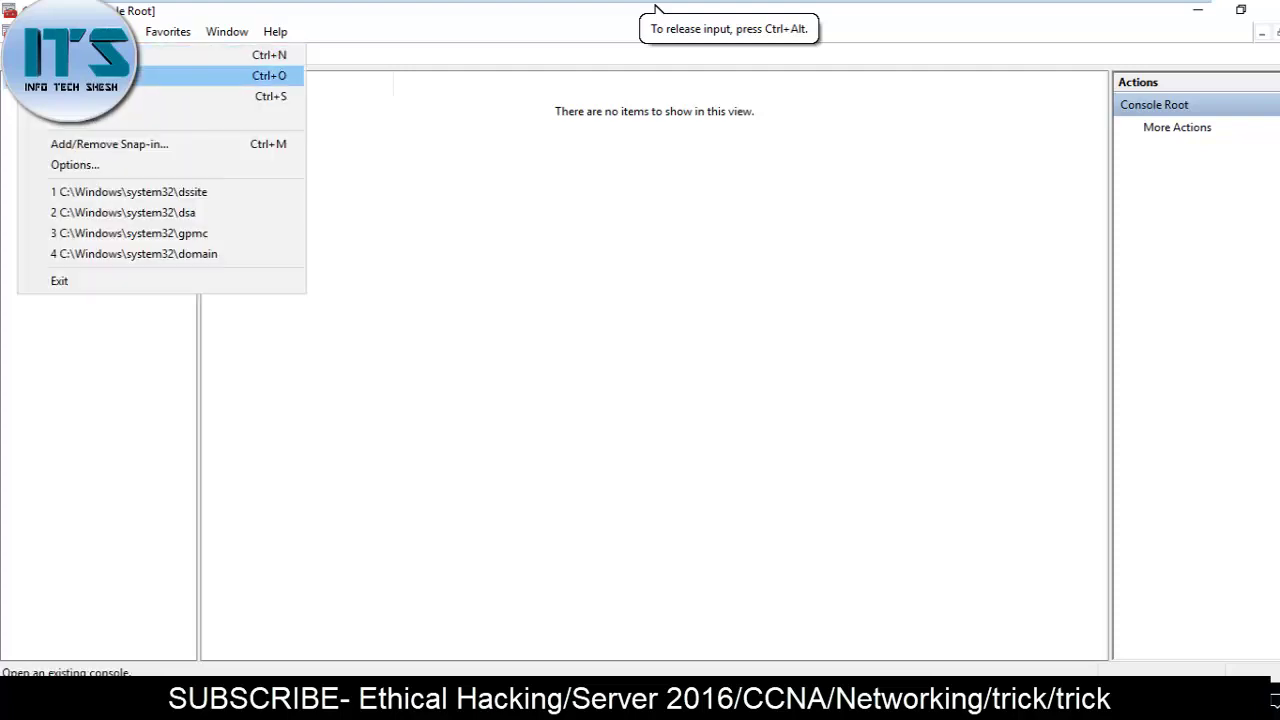
pyautogui.click(85, 148)
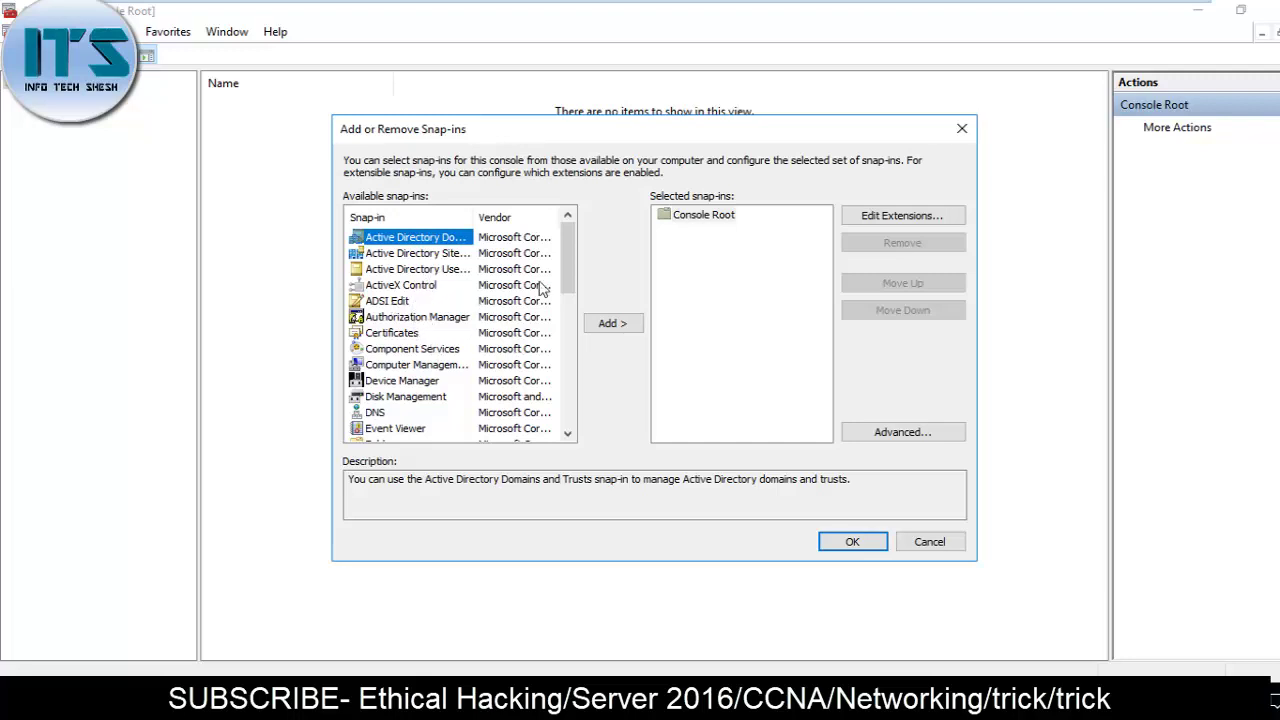
pyautogui.moveTo(566, 253); pyautogui.dragTo(583, 391)
pyautogui.click(393, 335)
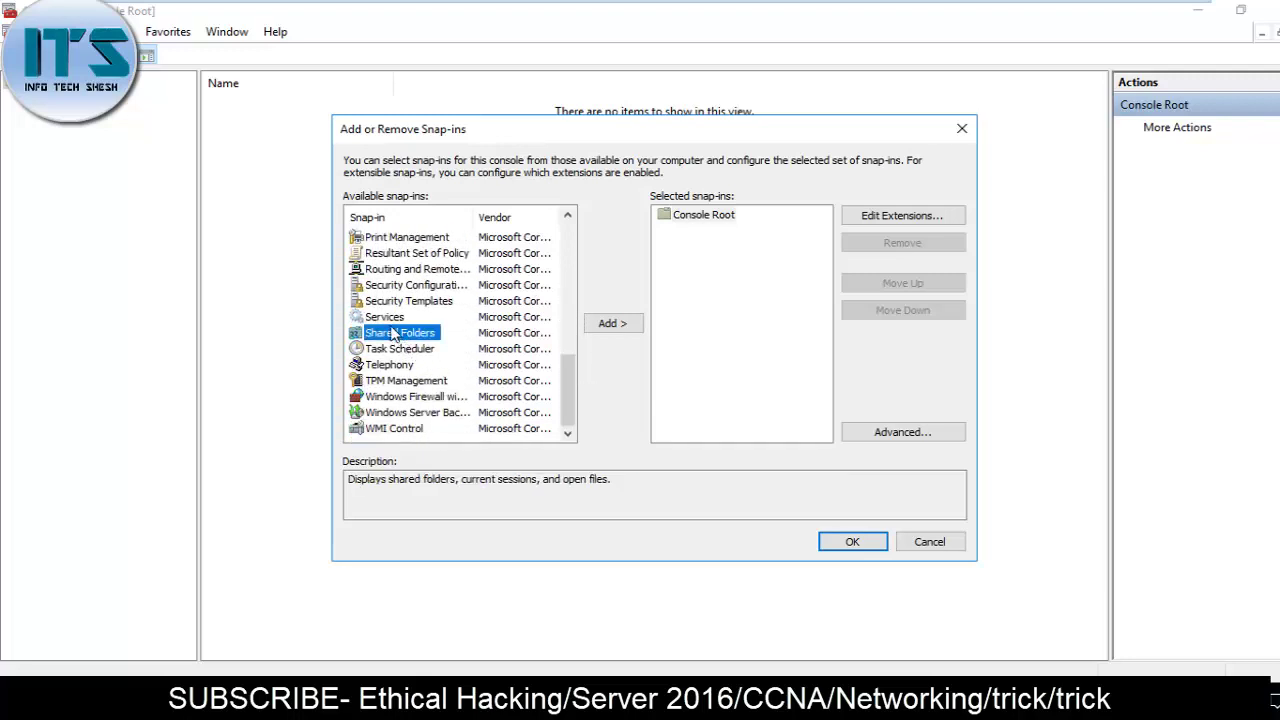
pyautogui.click(385, 317)
pyautogui.moveTo(564, 371); pyautogui.dragTo(563, 232)
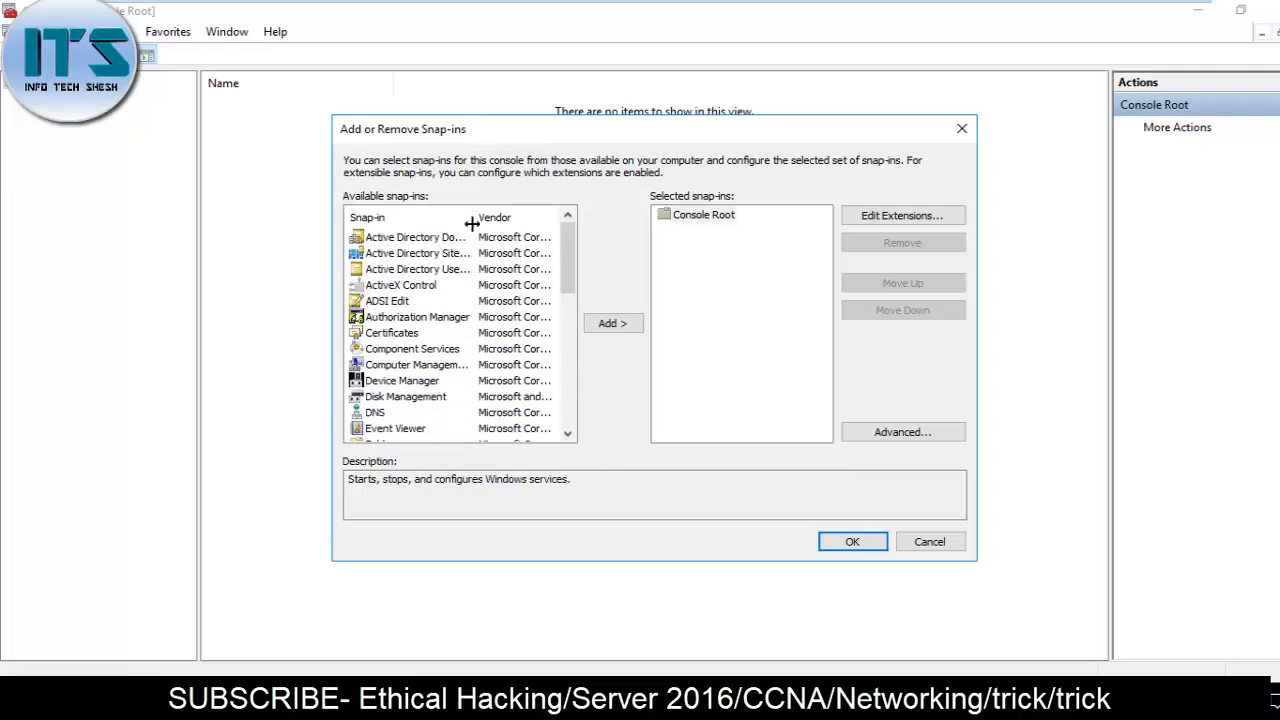
pyautogui.moveTo(471, 224); pyautogui.dragTo(538, 222)
pyautogui.click(476, 256)
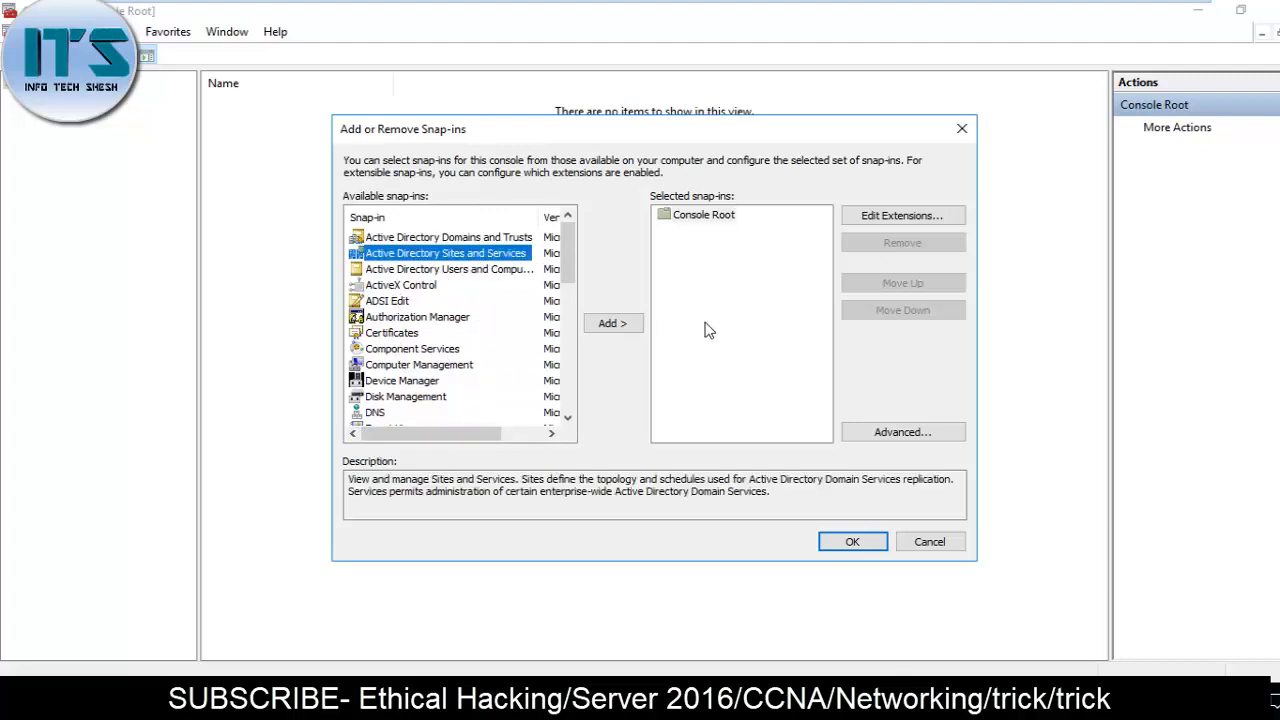
# - Try to launch schmmgmt.msc from a new Command Prompt window and close that window
pyautogui.press('super+r')
pyautogui.write('cmd')
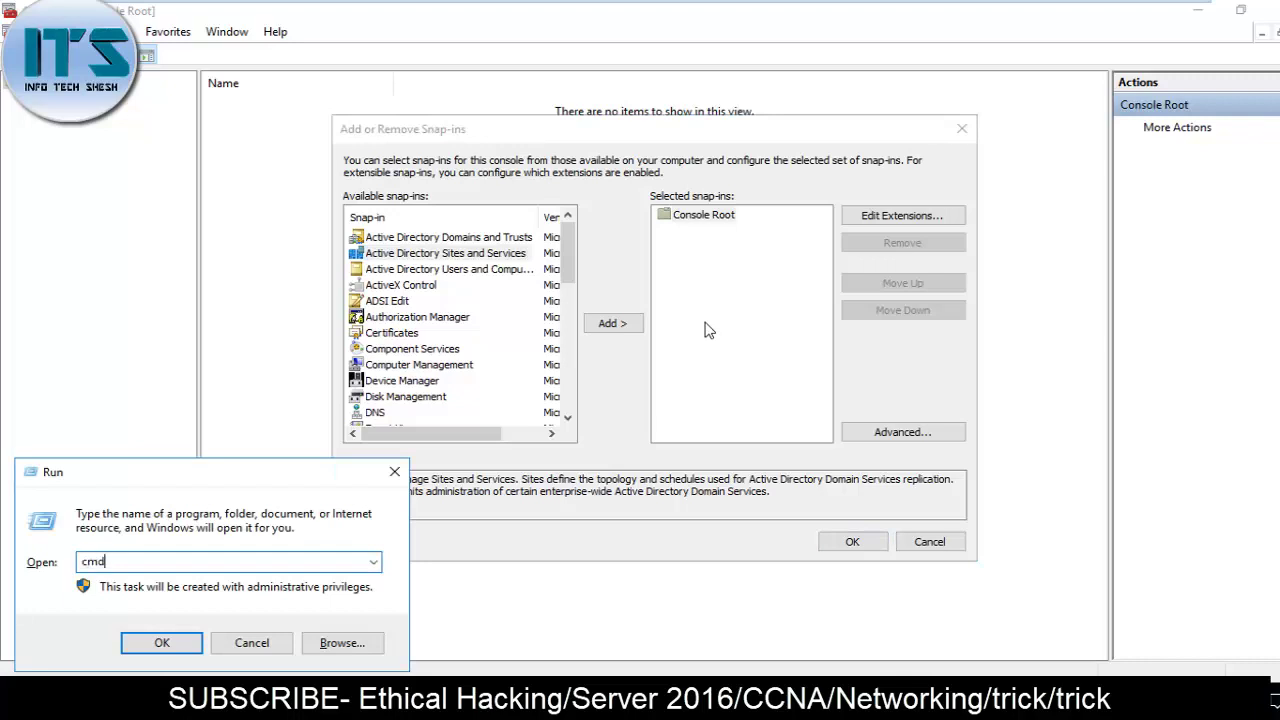
pyautogui.press('Return')
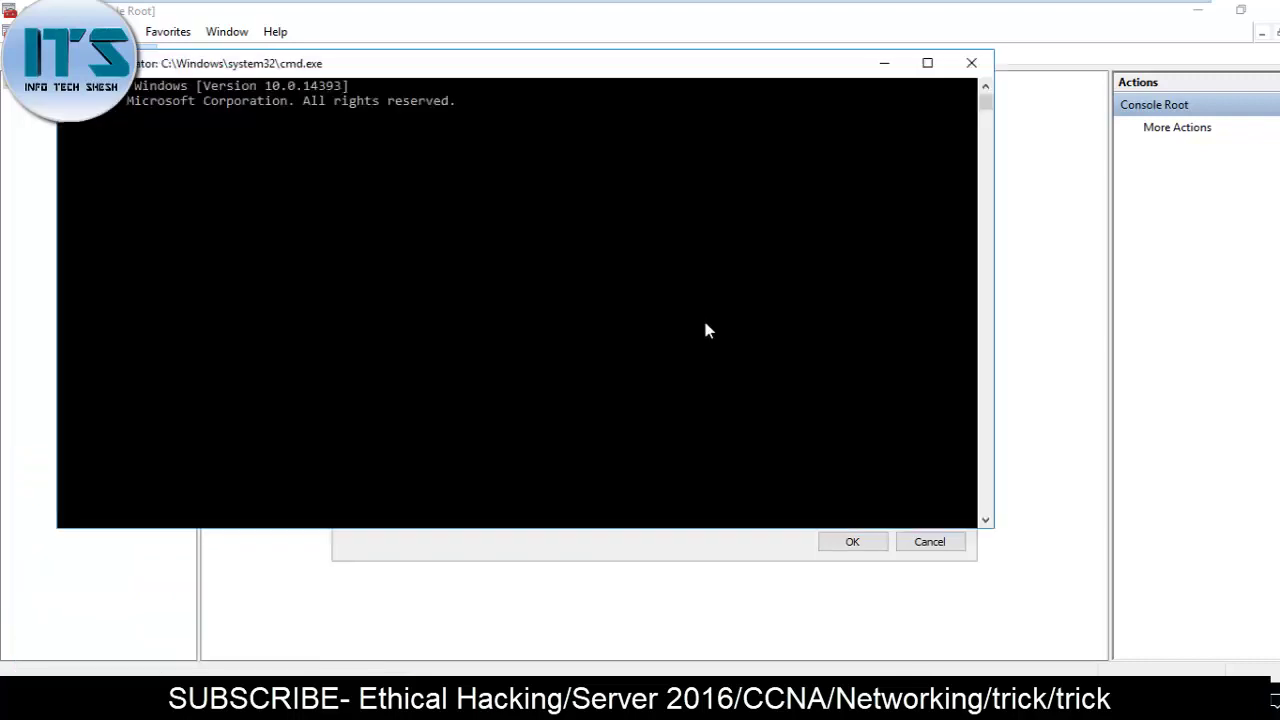
pyautogui.write('sc')
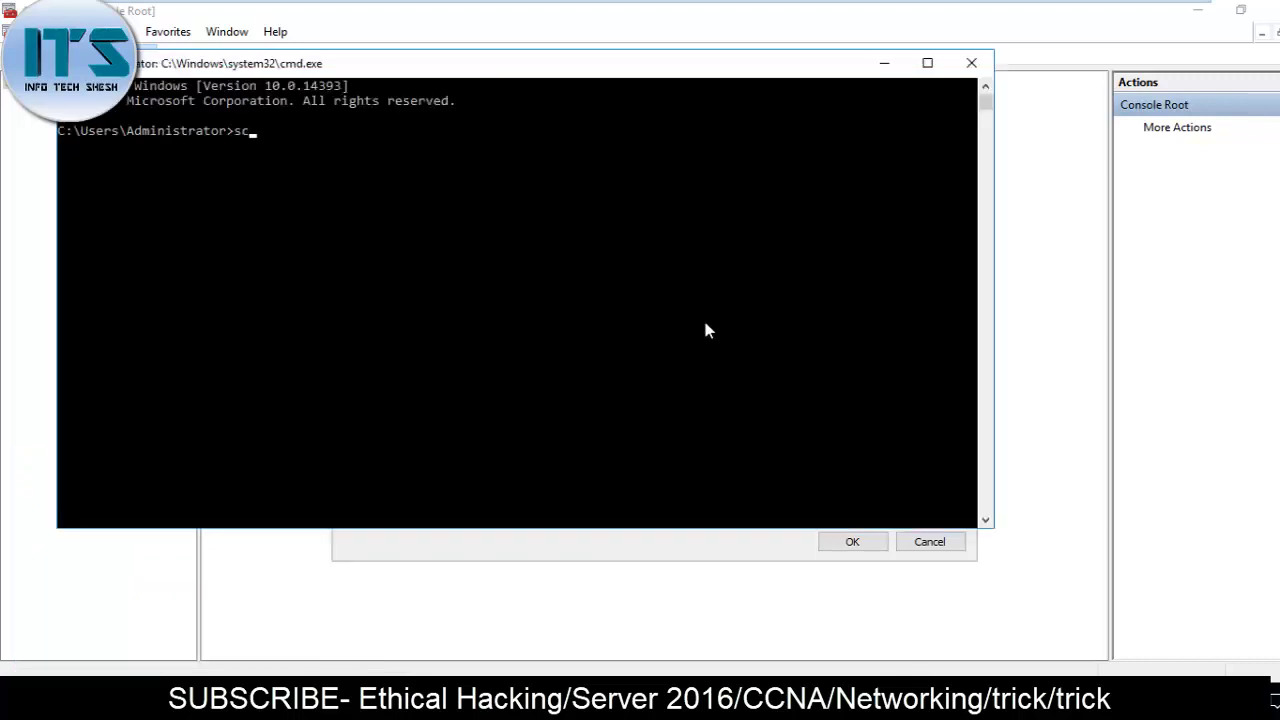
pyautogui.write('hmmgmt.msc')
pyautogui.press('Return')
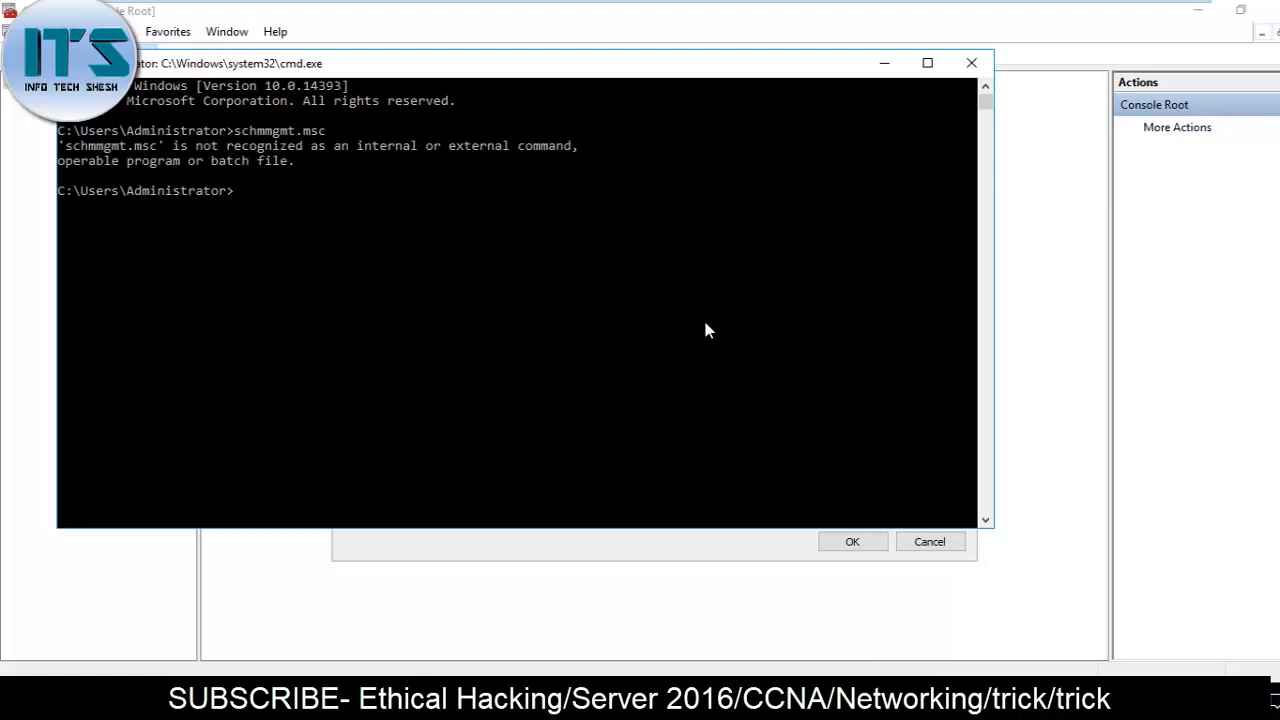
pyautogui.click(971, 63)
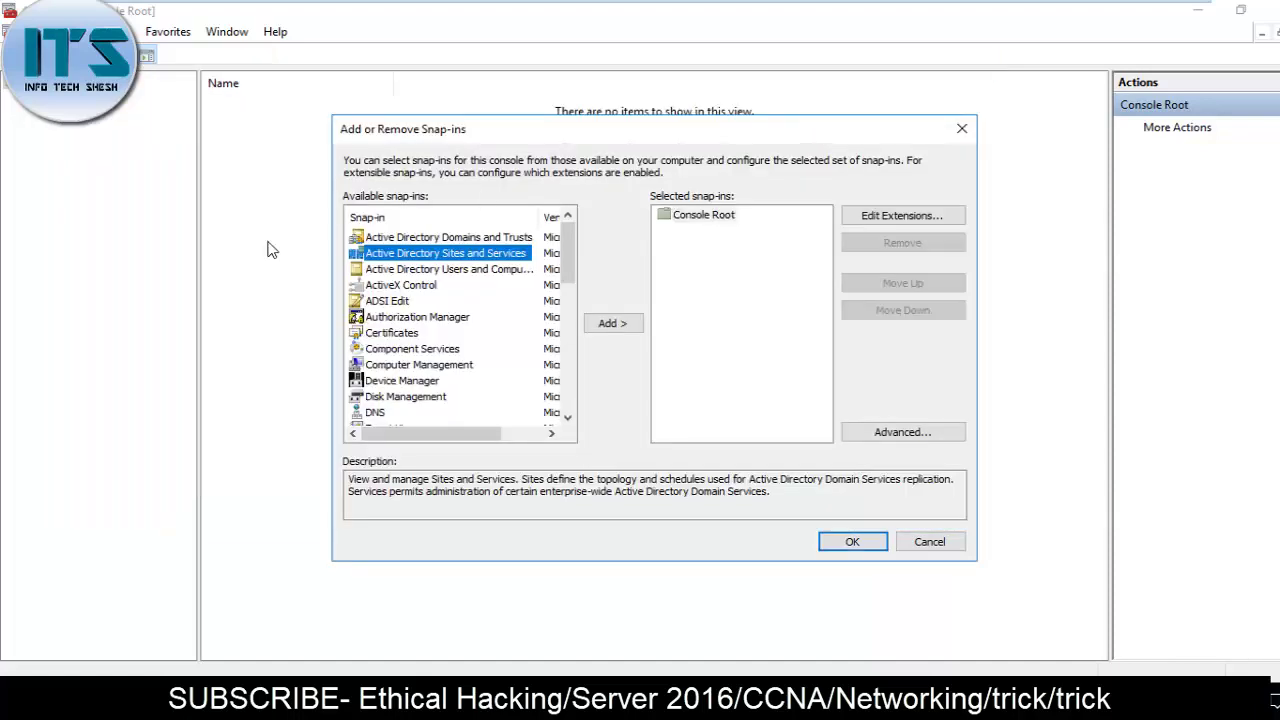
pyautogui.click(24, 705)
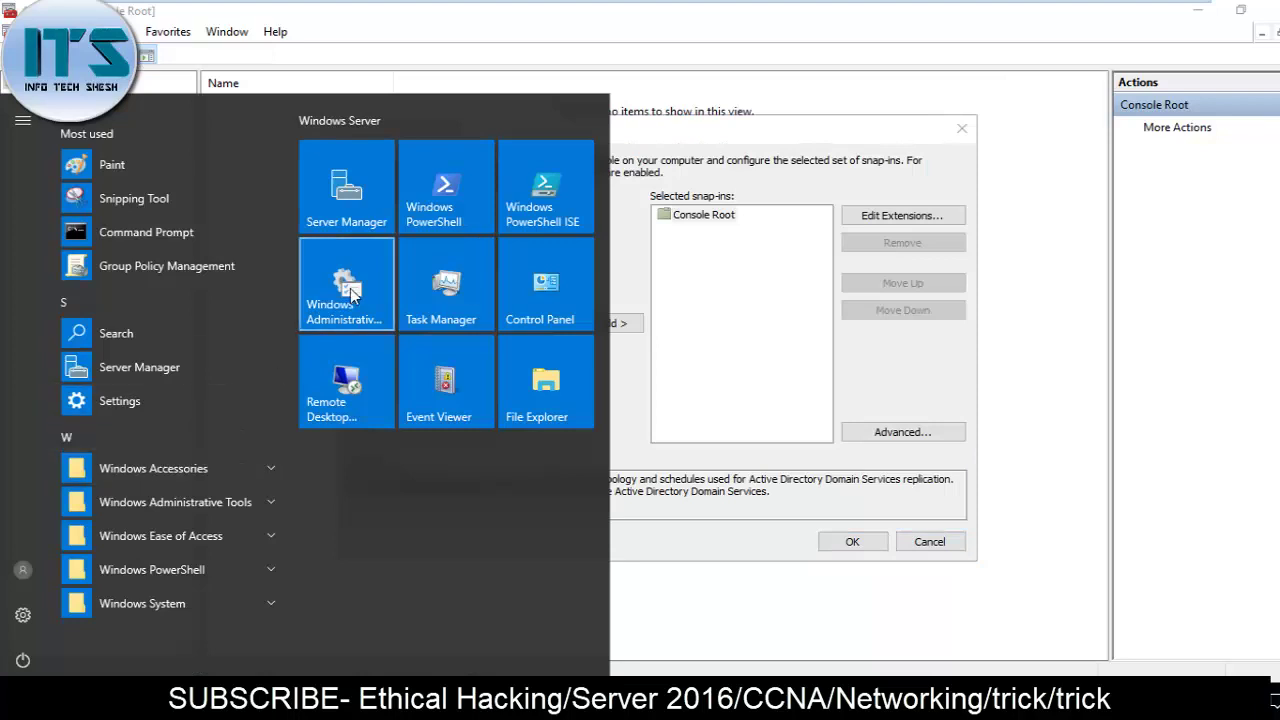
pyautogui.click(445, 205)
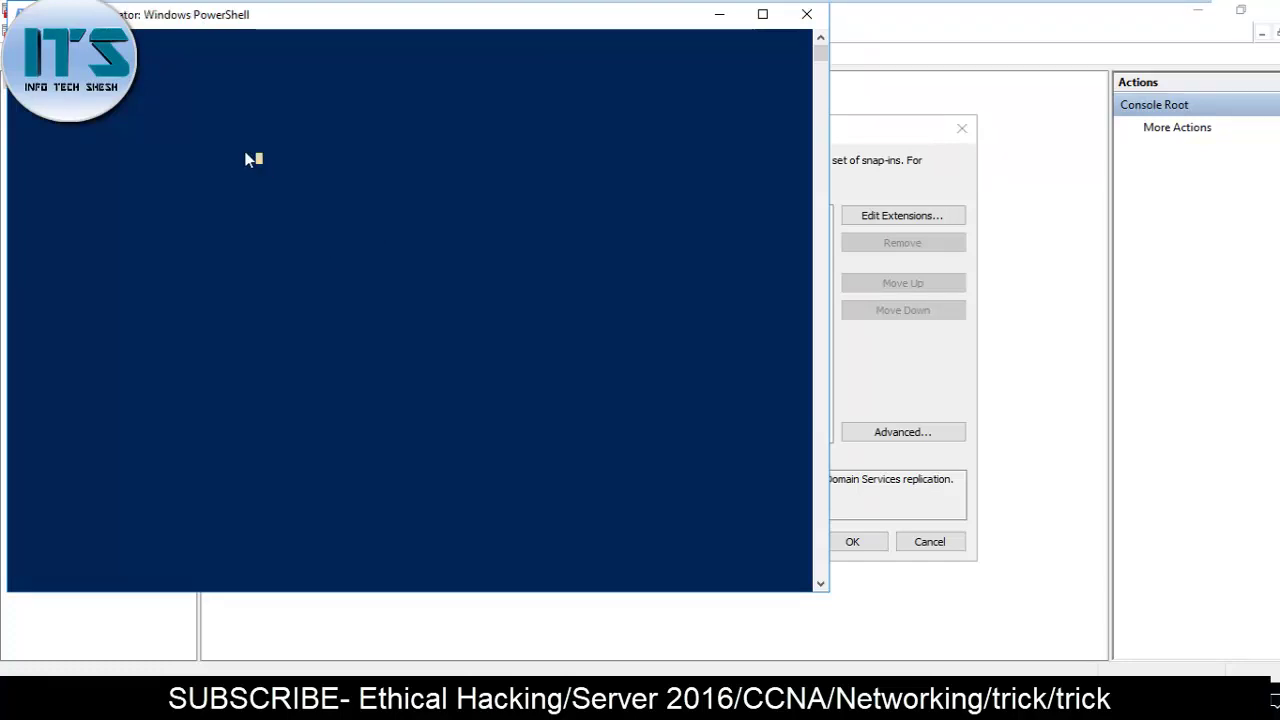
pyautogui.moveTo(246, 18); pyautogui.dragTo(451, 109)
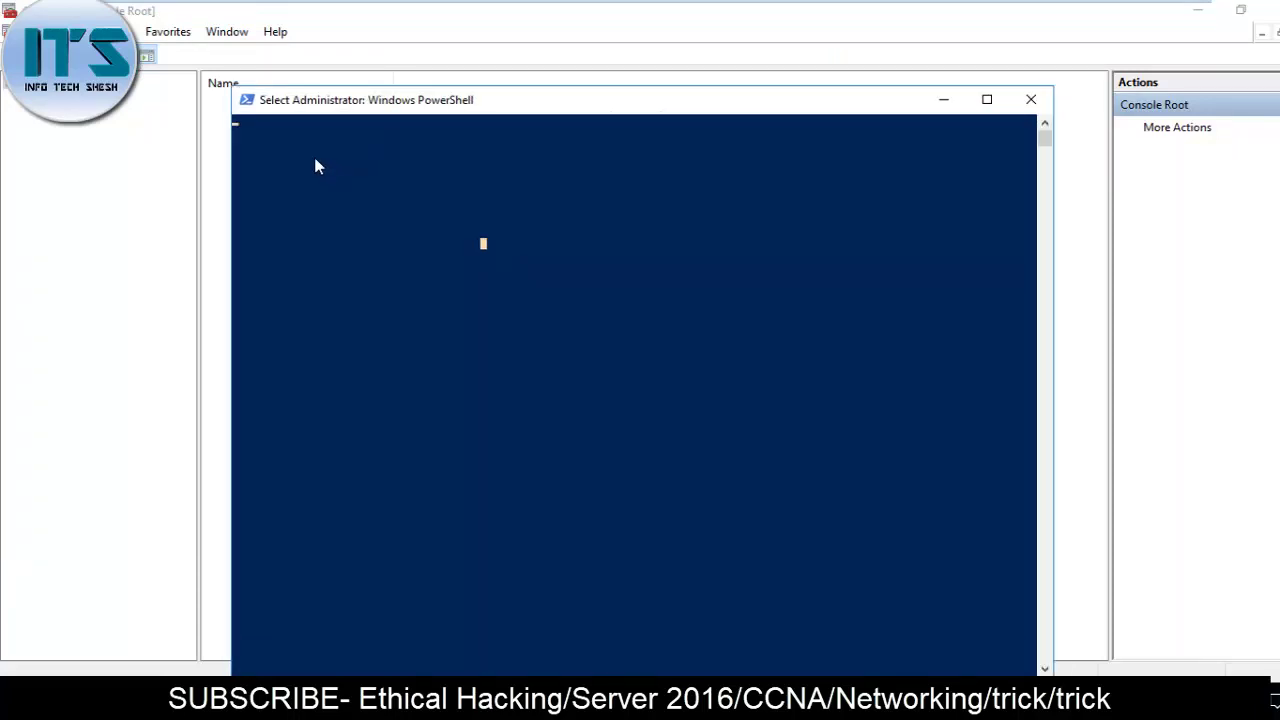
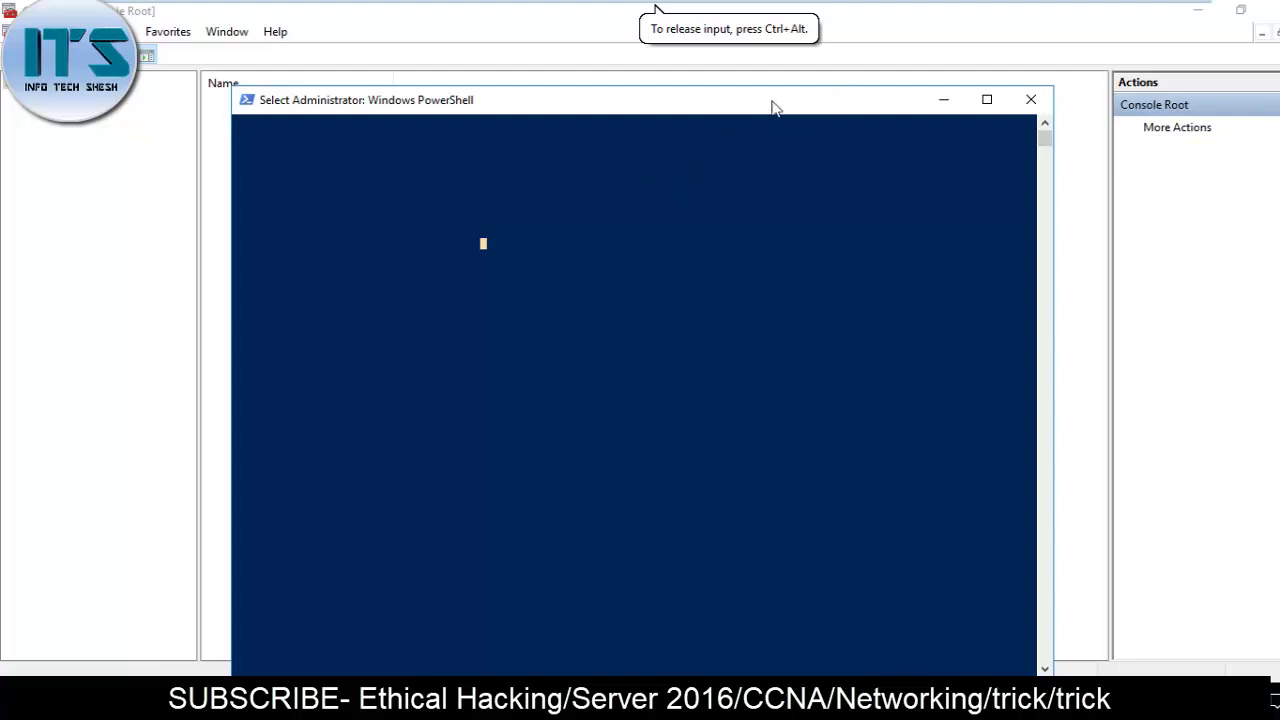
pyautogui.moveTo(772, 107); pyautogui.dragTo(806, 81)
pyautogui.moveTo(994, 8)
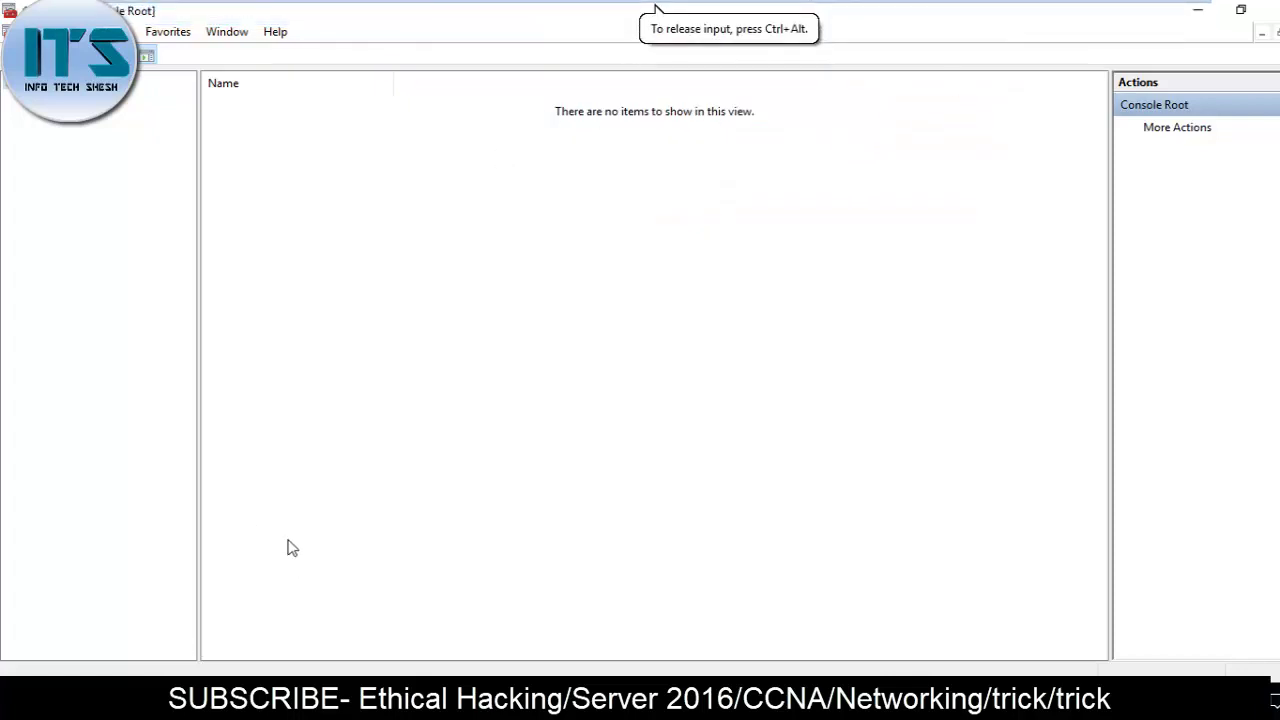
# - Open a Command Prompt with cmd and try to run regsvr32.schmmgmt.dll
pyautogui.press('super+r')
pyautogui.write('cm')
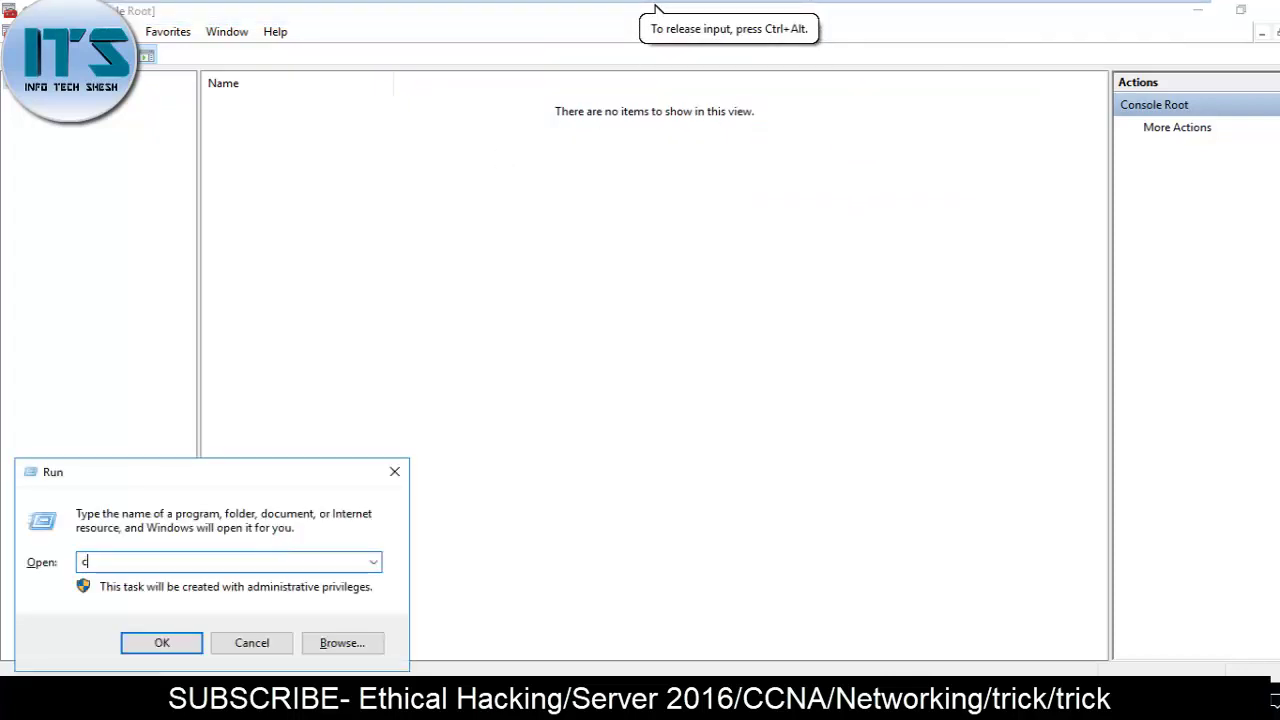
pyautogui.write('d')
pyautogui.press('Return')
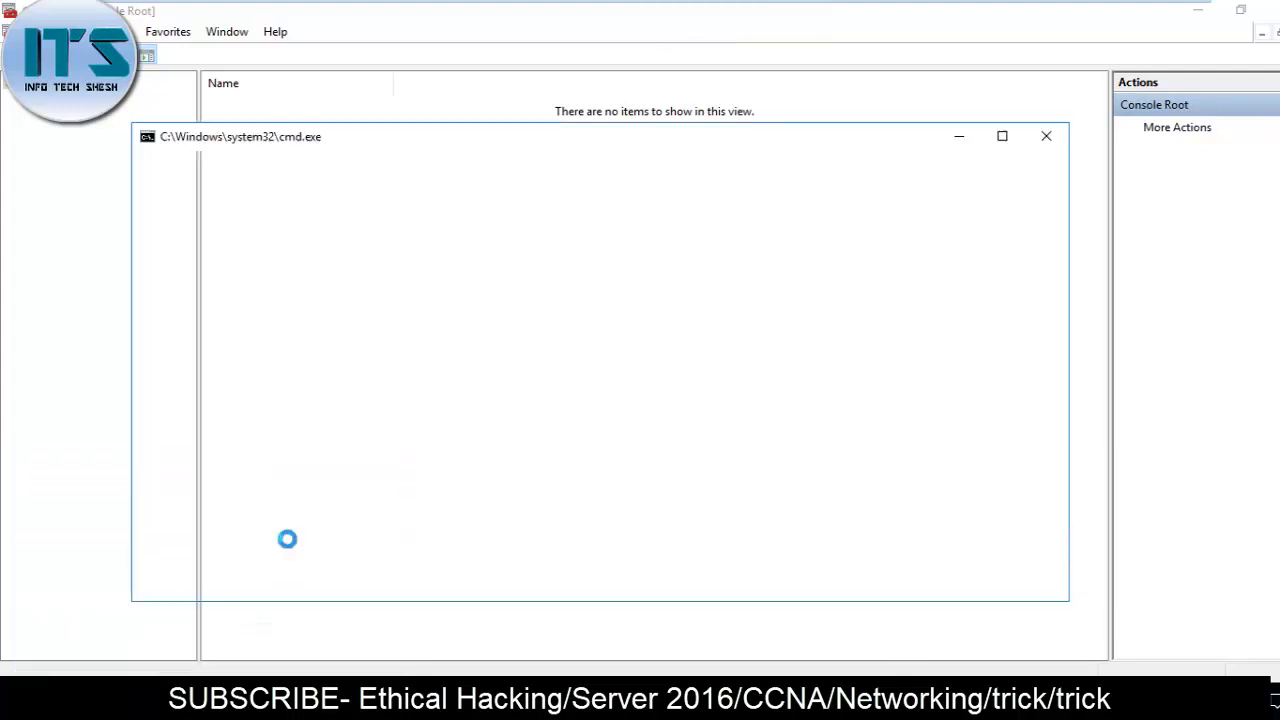
pyautogui.write('r')
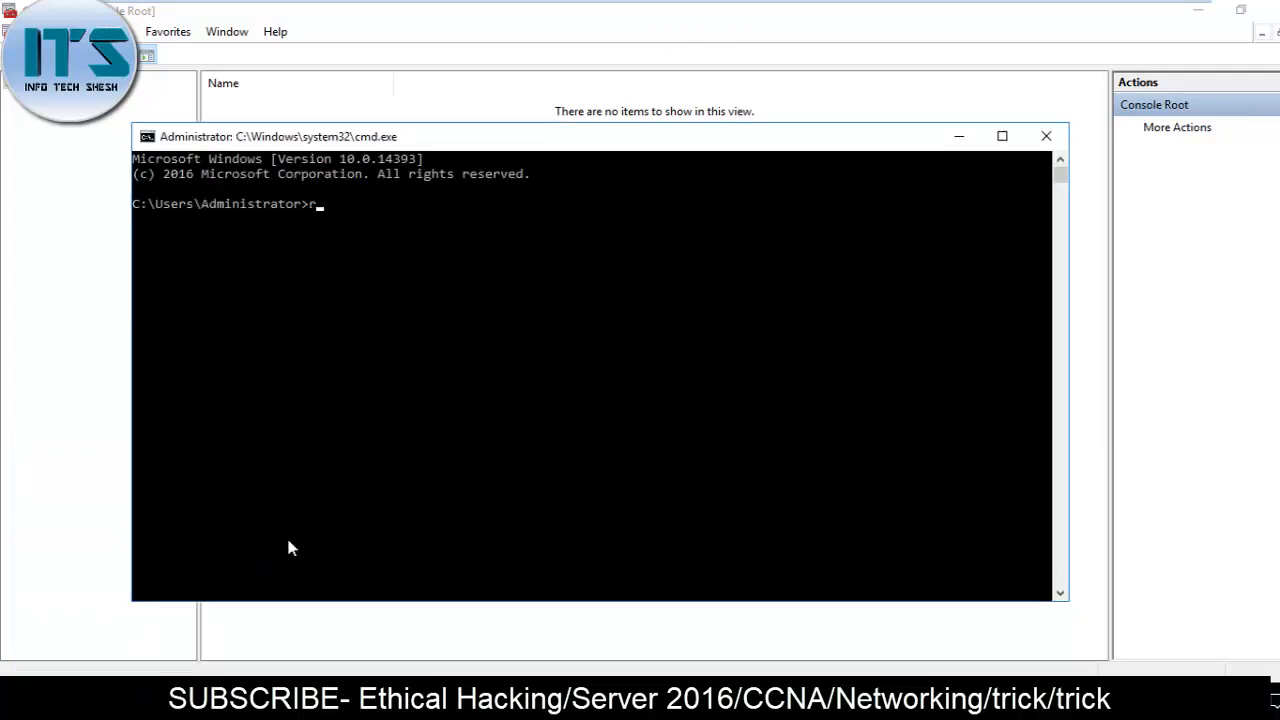
pyautogui.write('egsvr32.schmmgmt')
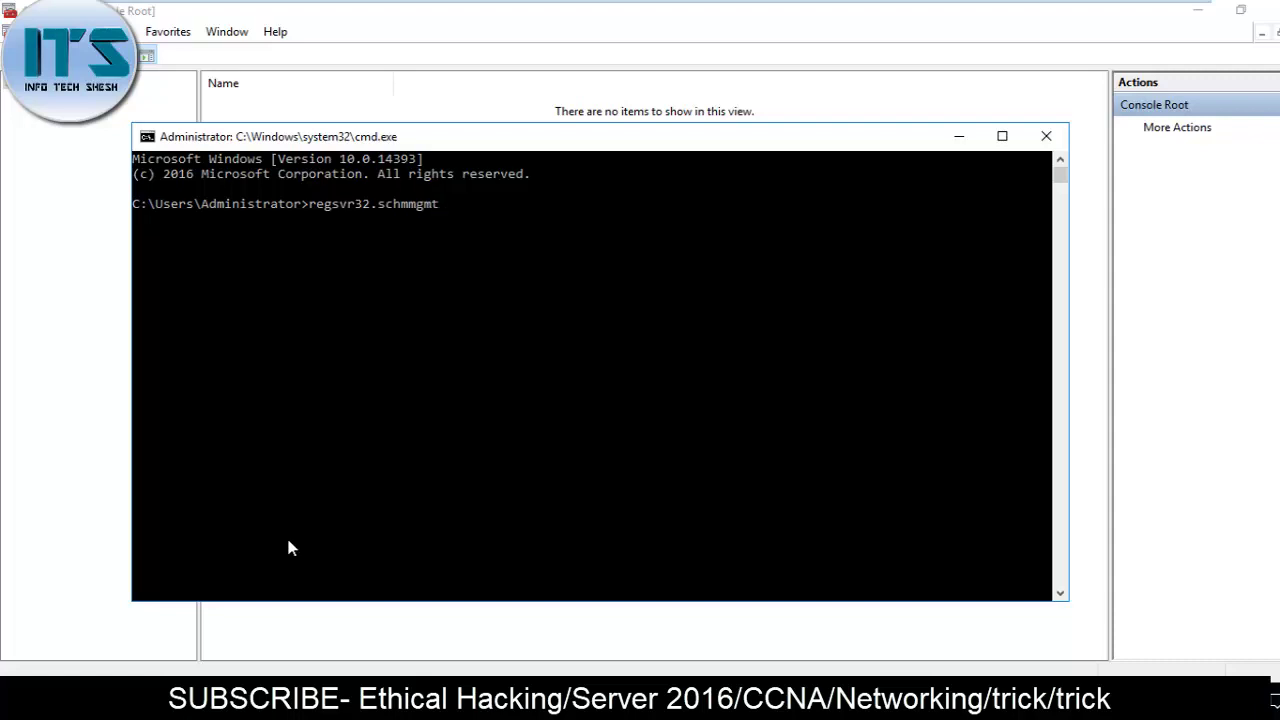
pyautogui.write('.dll')
pyautogui.press('Return')
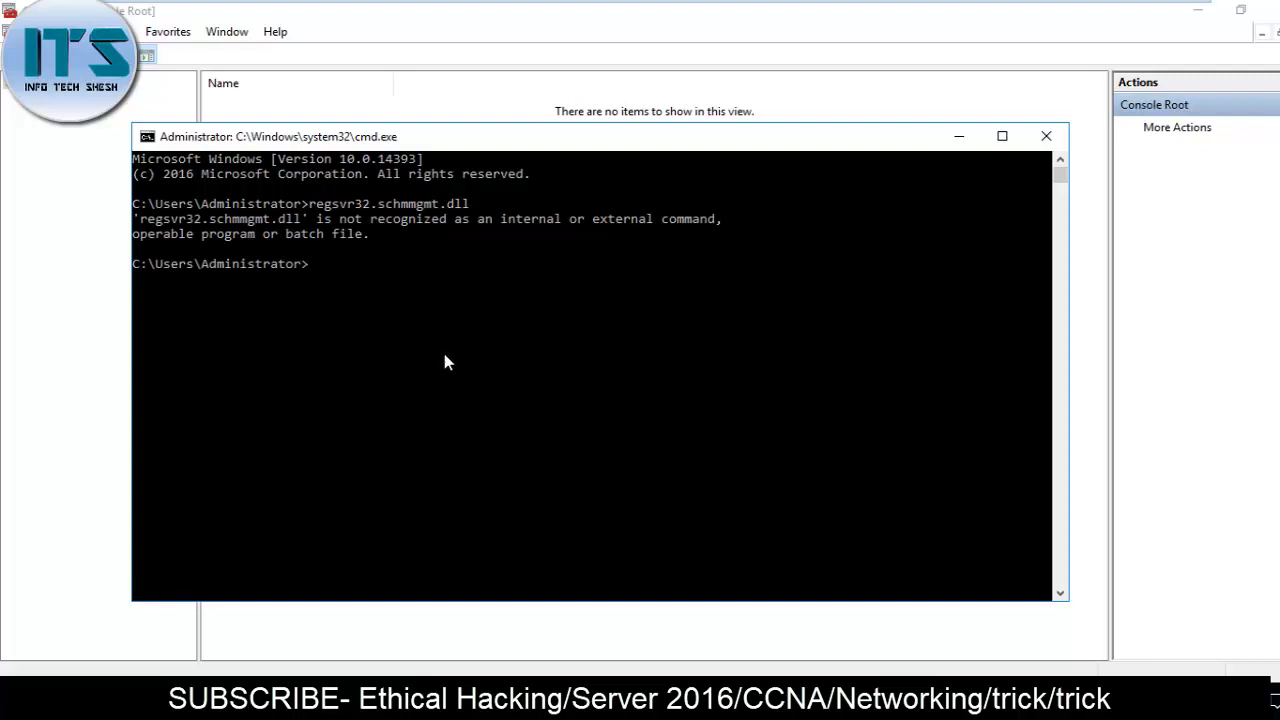
# - Dismiss the command number prompt and try to register the schema library with regsver32 schmmgmt.dll
pyautogui.press('F9')
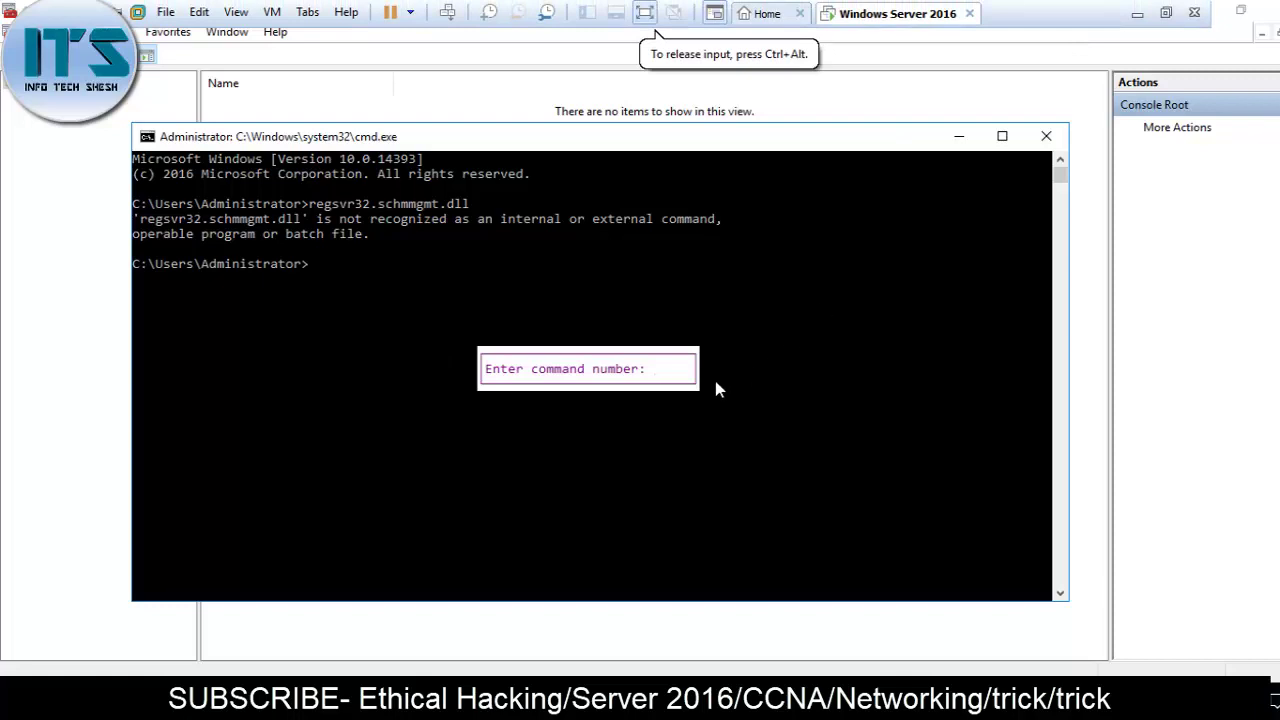
pyautogui.click(715, 383)
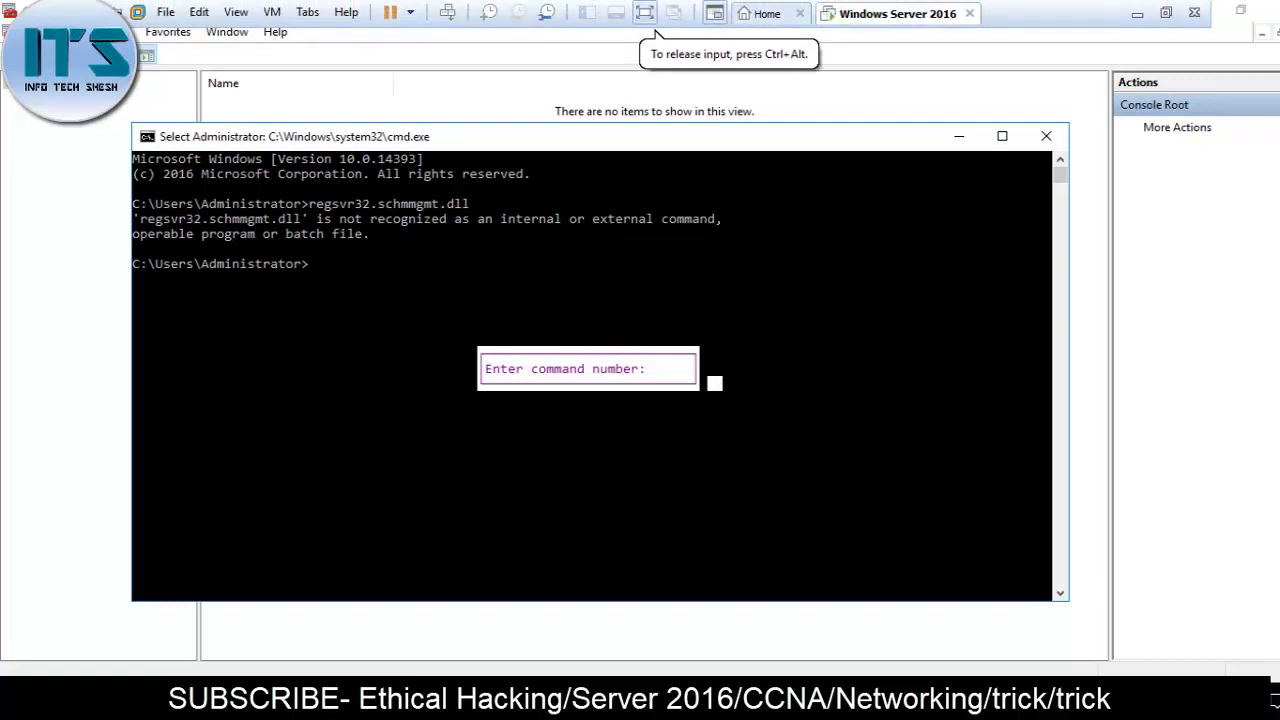
pyautogui.press('Escape')
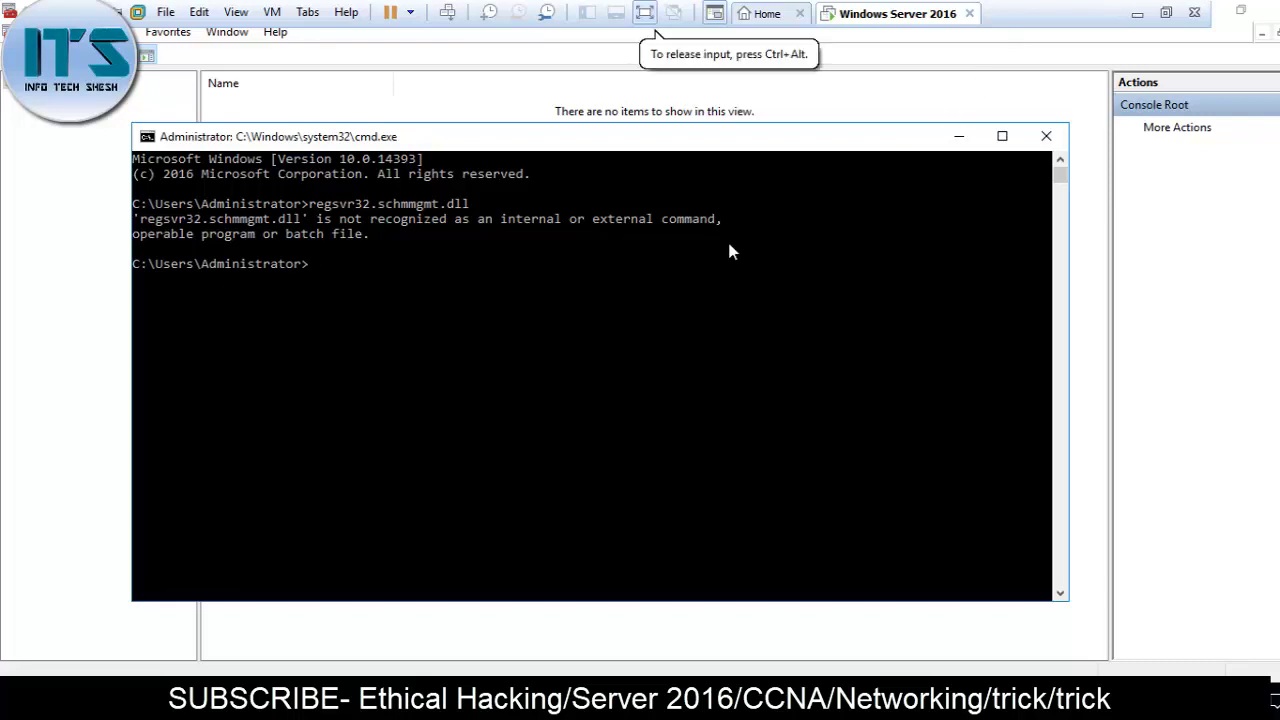
pyautogui.click(557, 294)
pyautogui.press('Escape')
pyautogui.write('re')
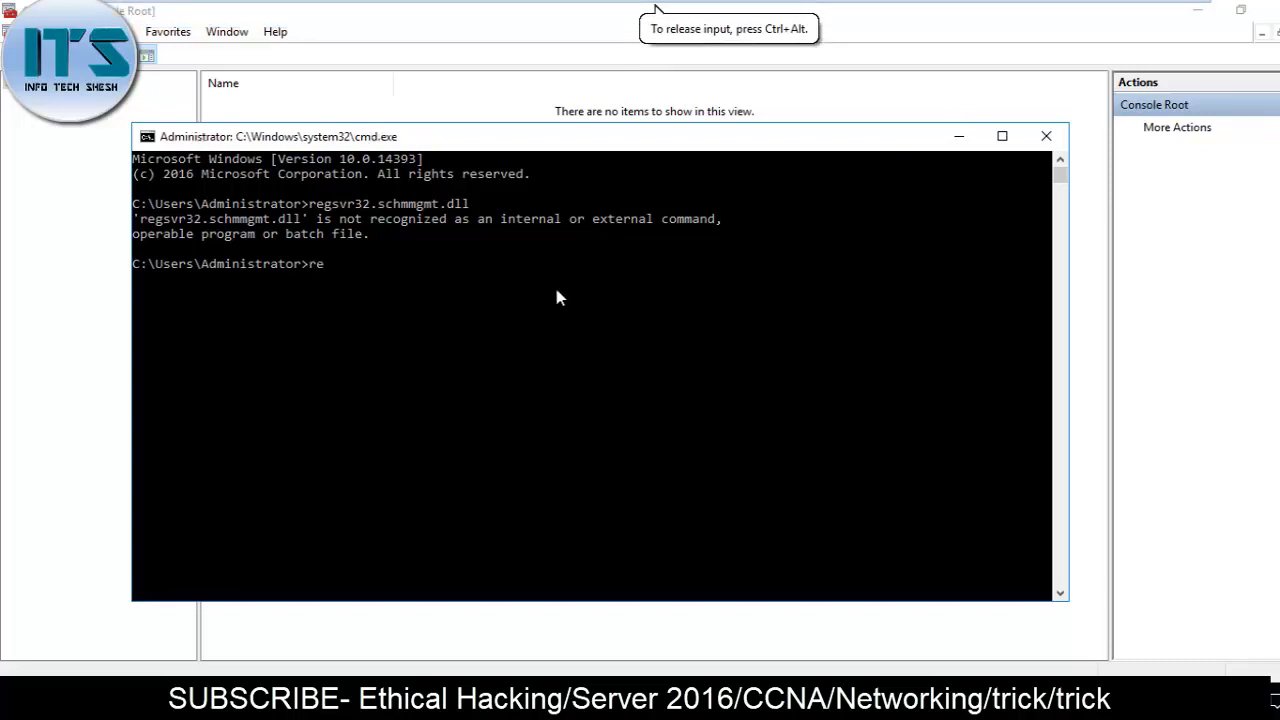
pyautogui.write('gsvr')
pyautogui.press('BackSpace')
pyautogui.press('BackSpace')
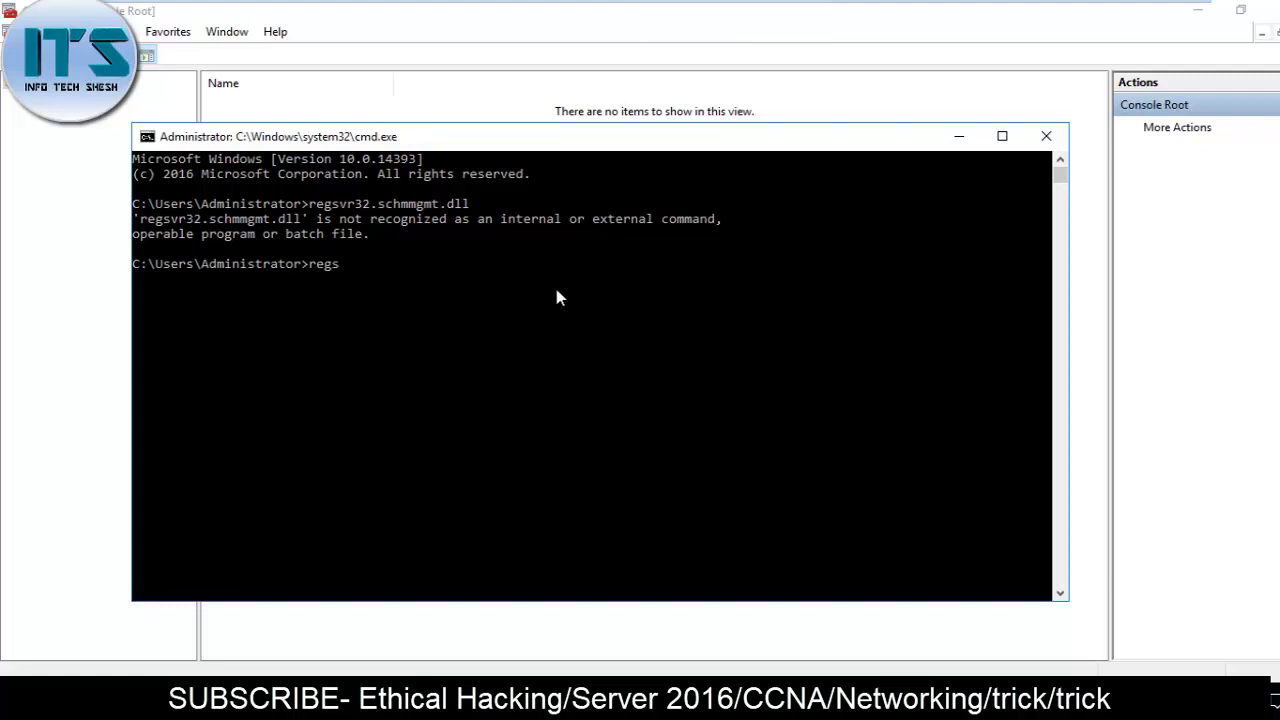
pyautogui.write('ver32 schmmgmt.dll')
pyautogui.press('Return')
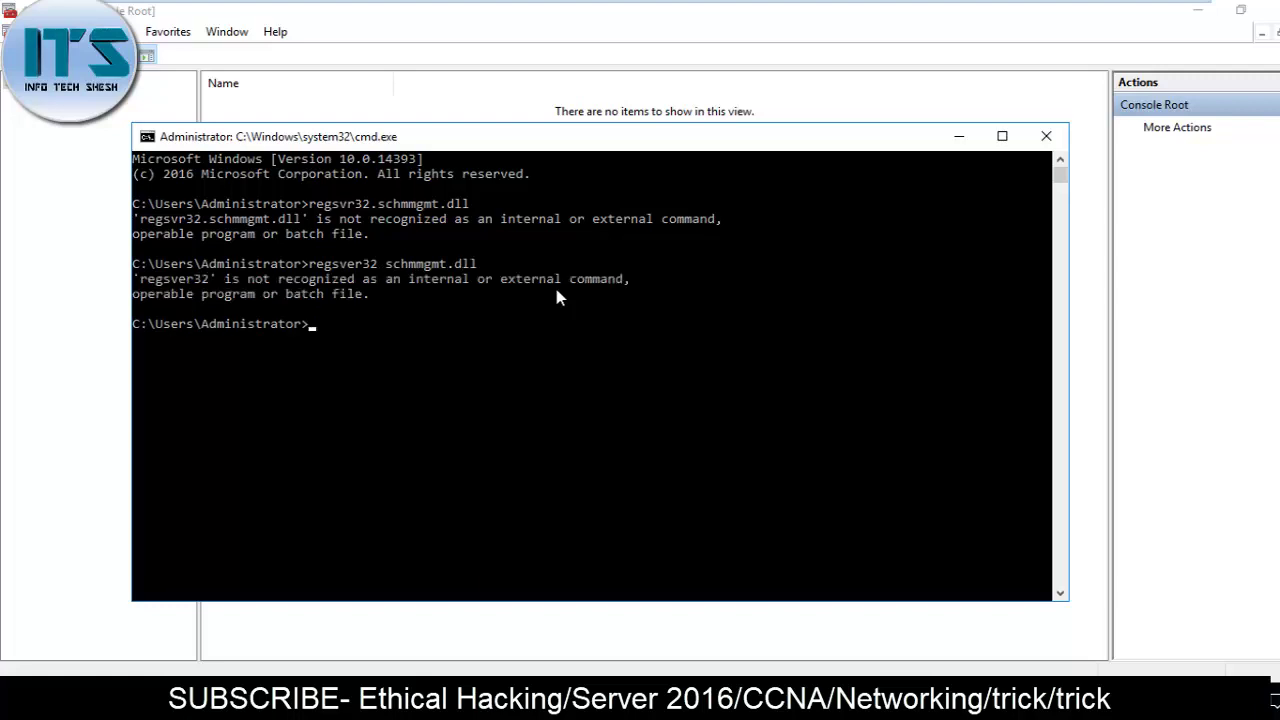
# - Try to run regsvr32schmmgmt.dll without a space and close the Command Prompt window
pyautogui.write('regs')
pyautogui.write('ver')
pyautogui.press('BackSpace')
pyautogui.press('BackSpace')
pyautogui.press('BackSpace')
pyautogui.write('vr32schmmgmt')
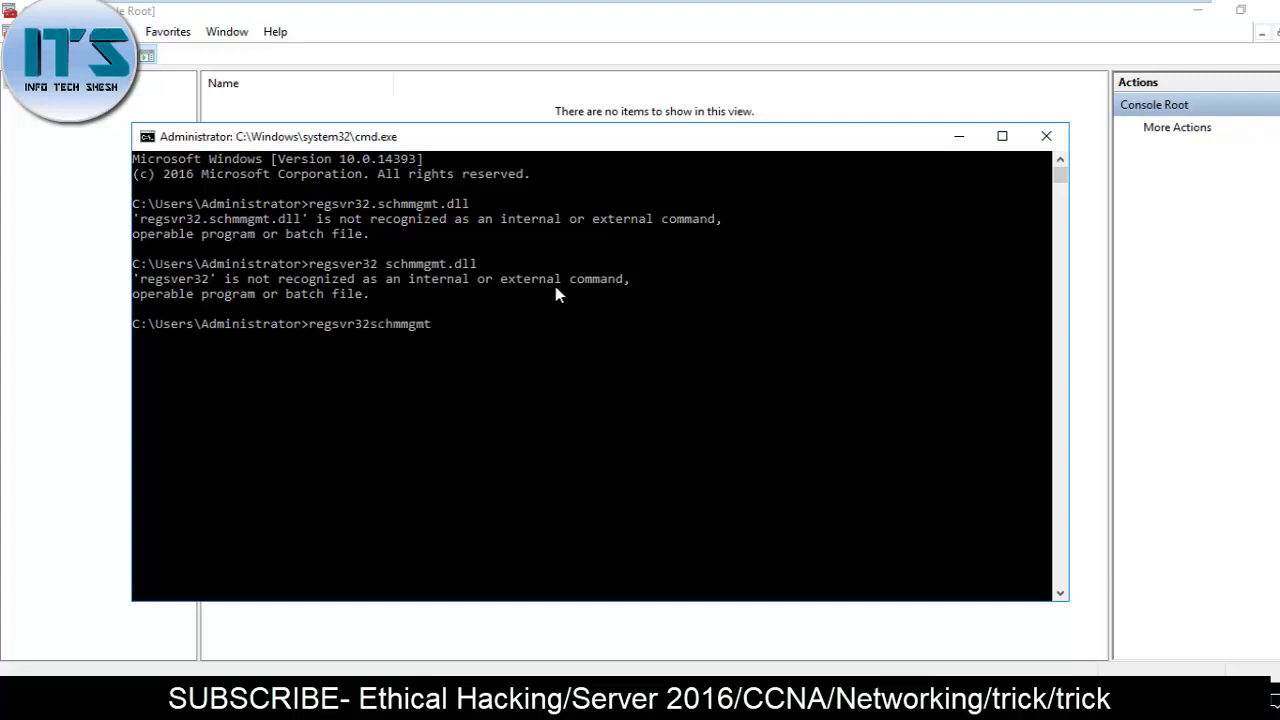
pyautogui.write('.dll')
pyautogui.press('Return')
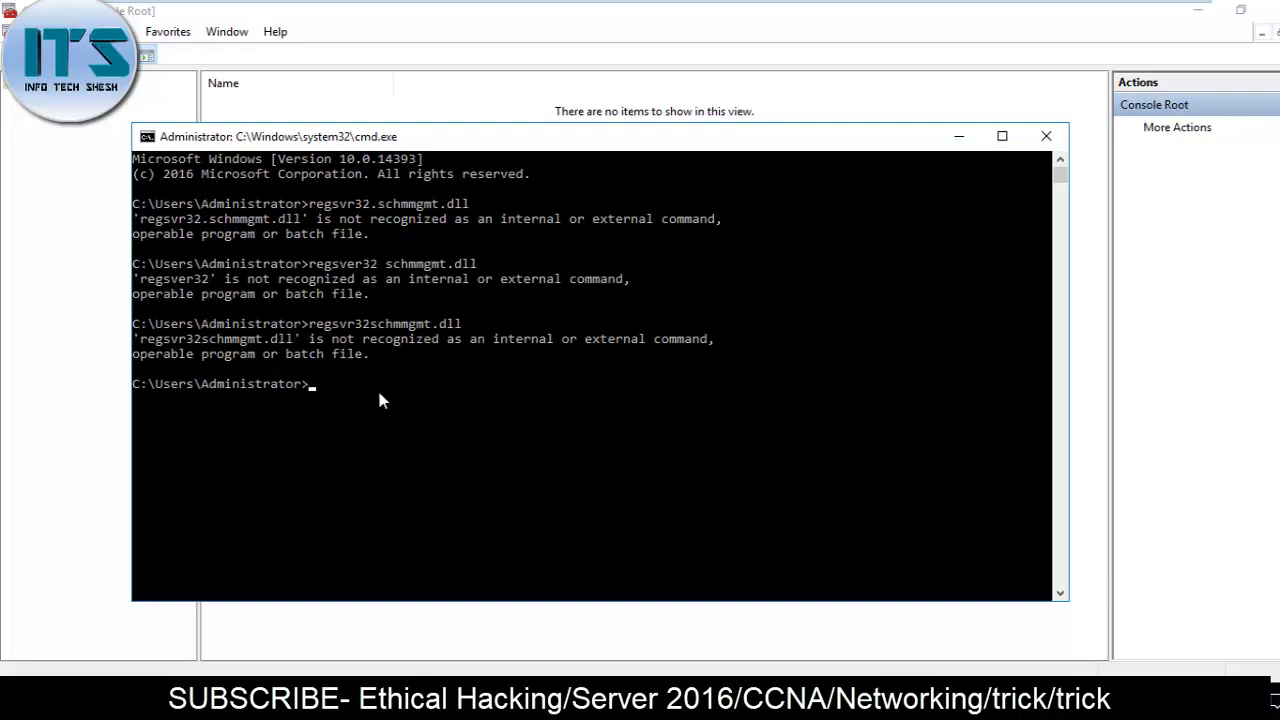
pyautogui.hotkey('ctrl', 'v')
pyautogui.moveTo(1037, 10)
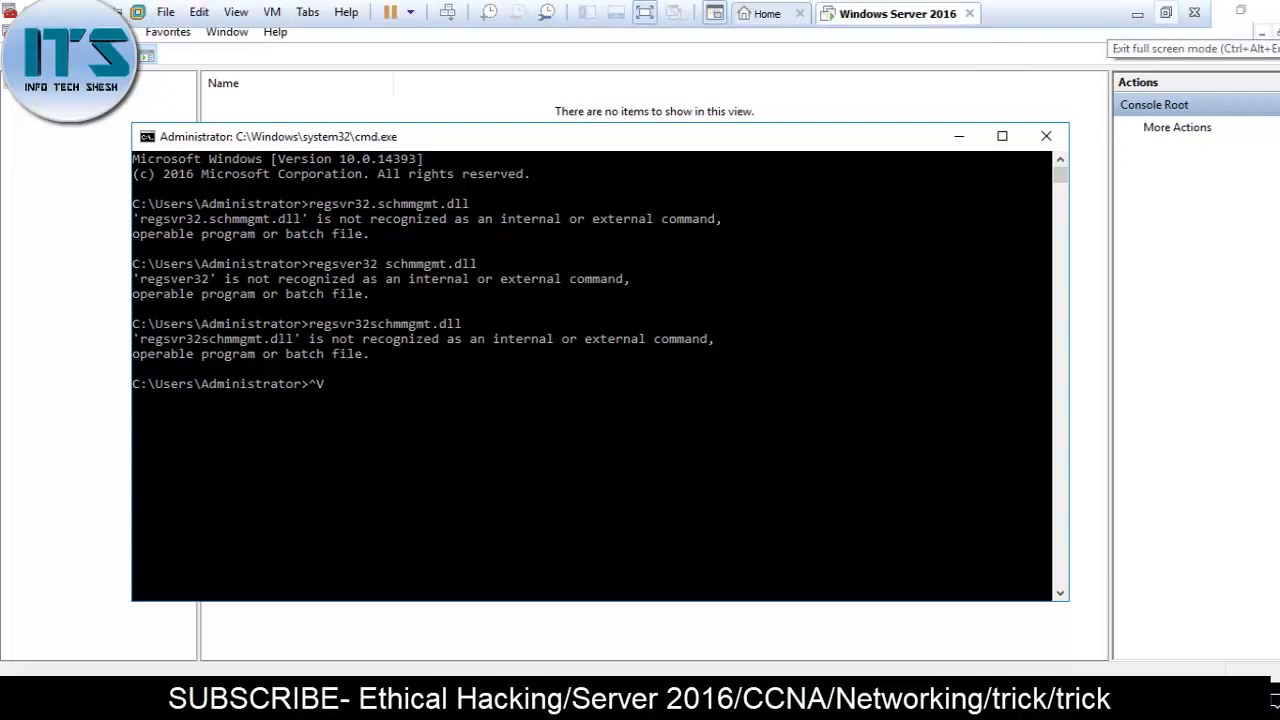
pyautogui.click(1046, 135)
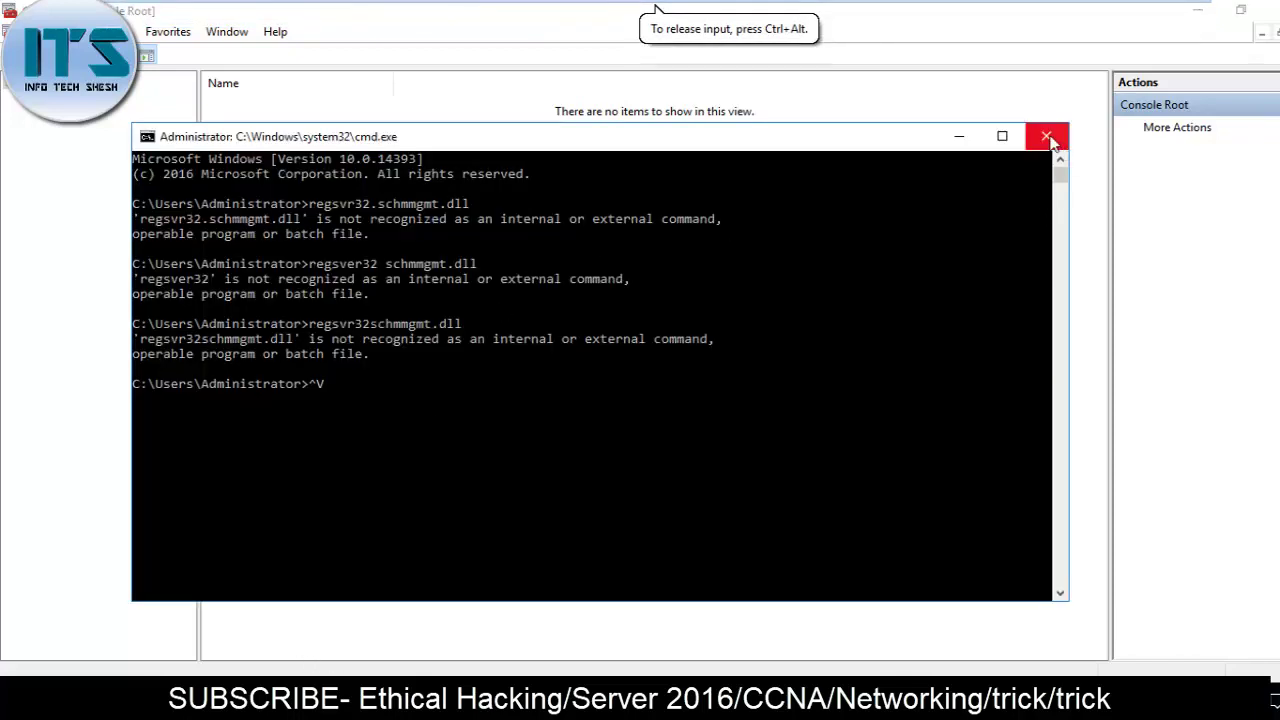
pyautogui.click(1046, 135)
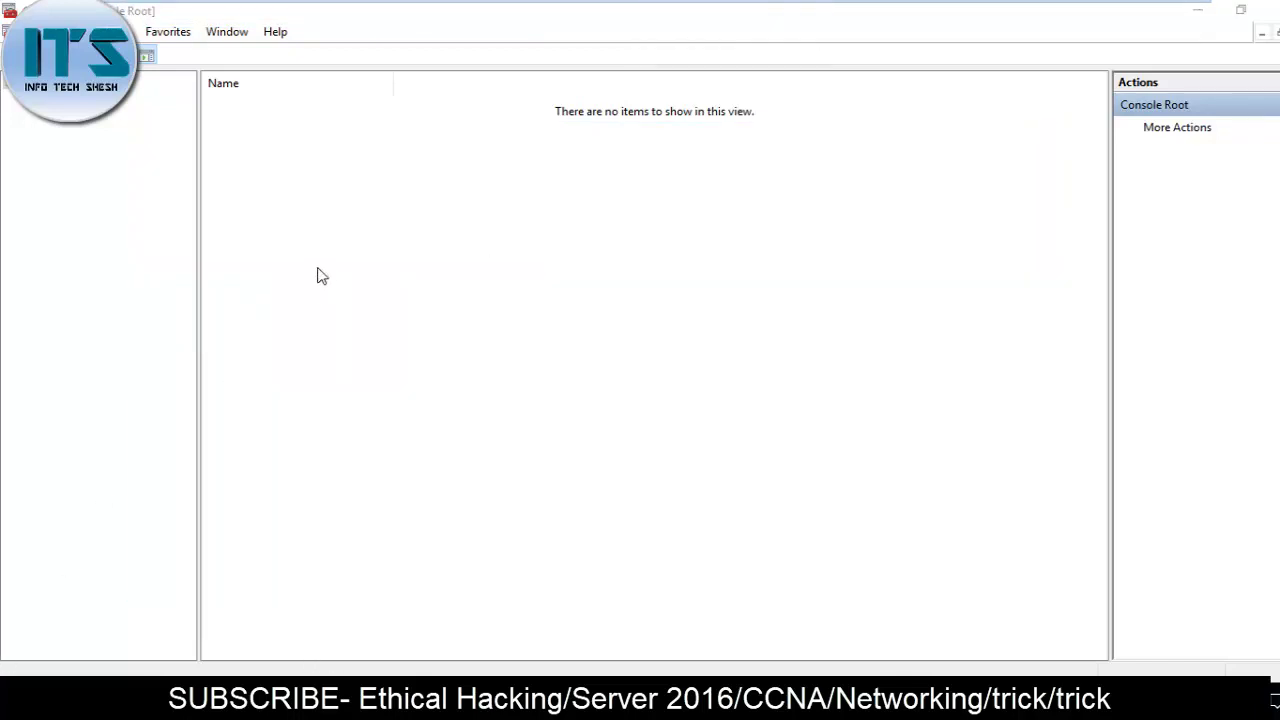
pyautogui.press('super')
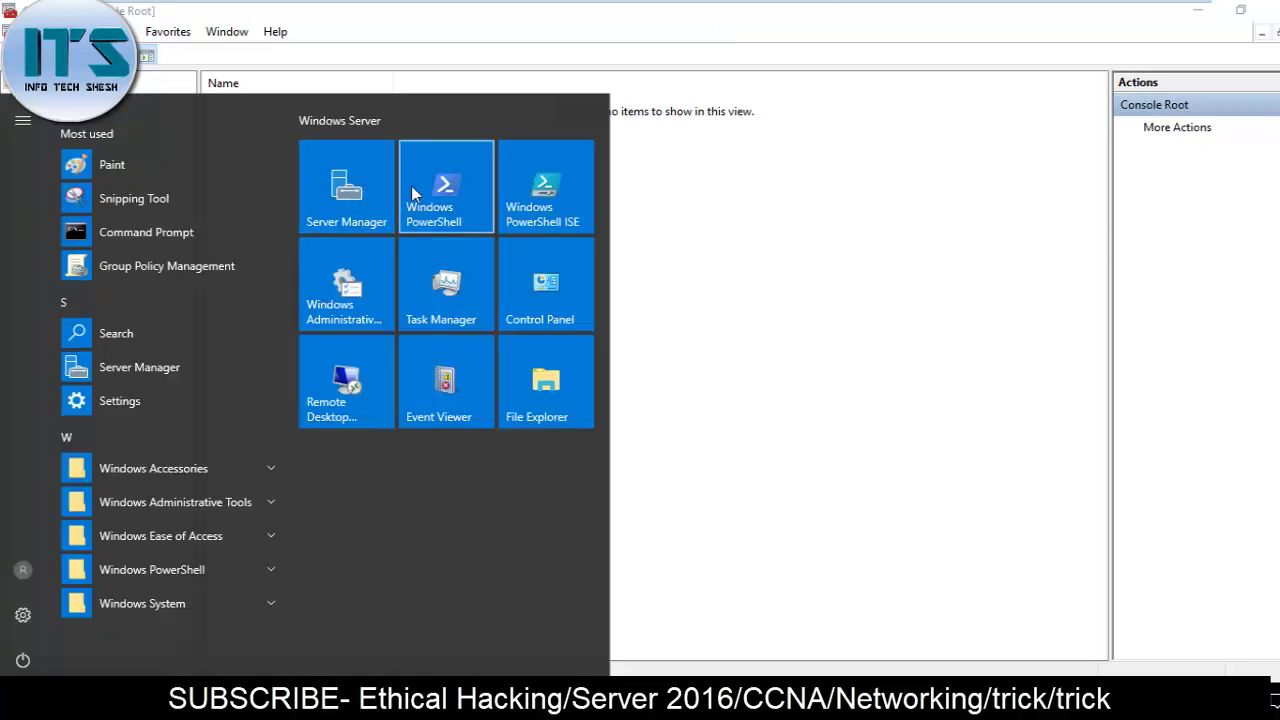
pyautogui.click(110, 236)
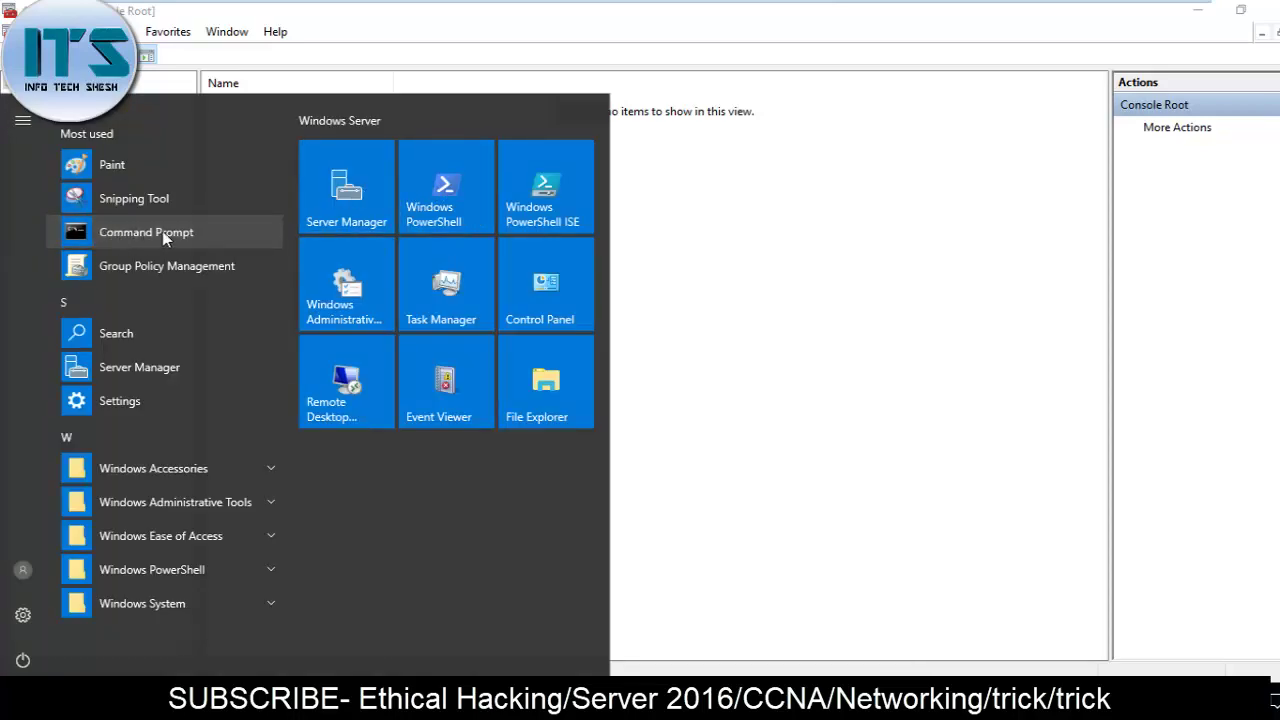
pyautogui.rightClick(165, 237)
pyautogui.moveTo(195, 287)
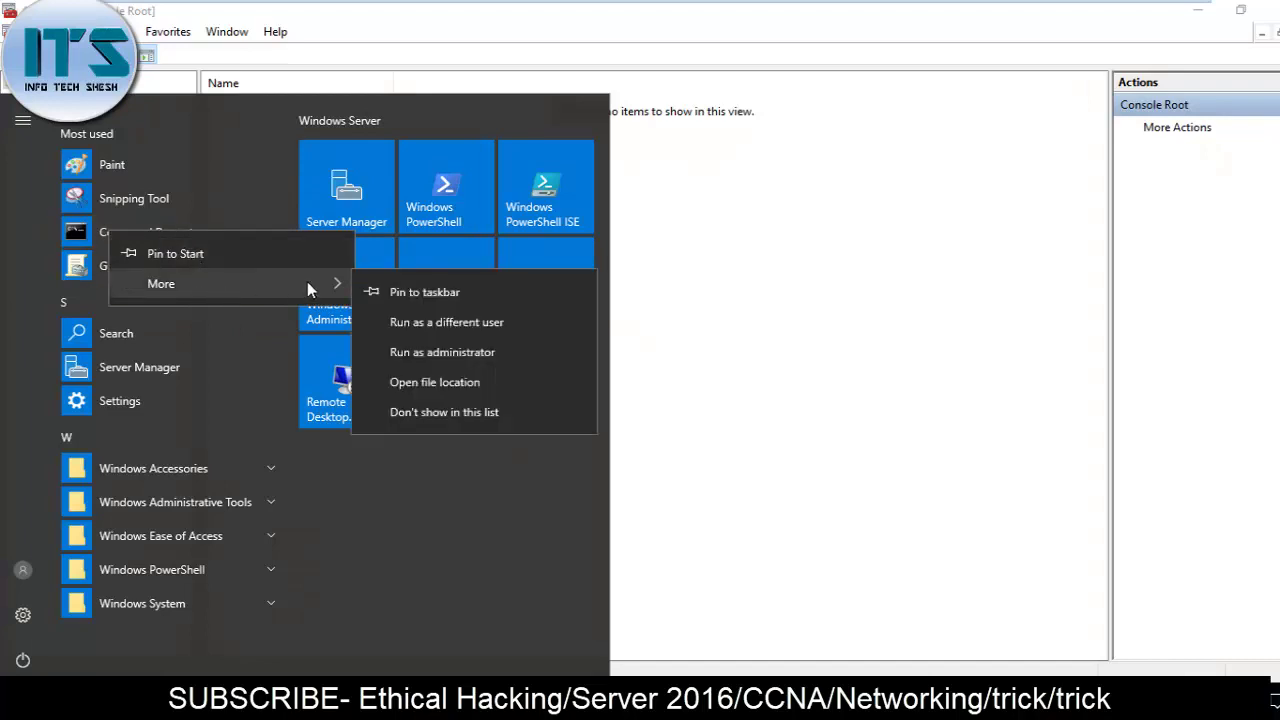
pyautogui.click(433, 322)
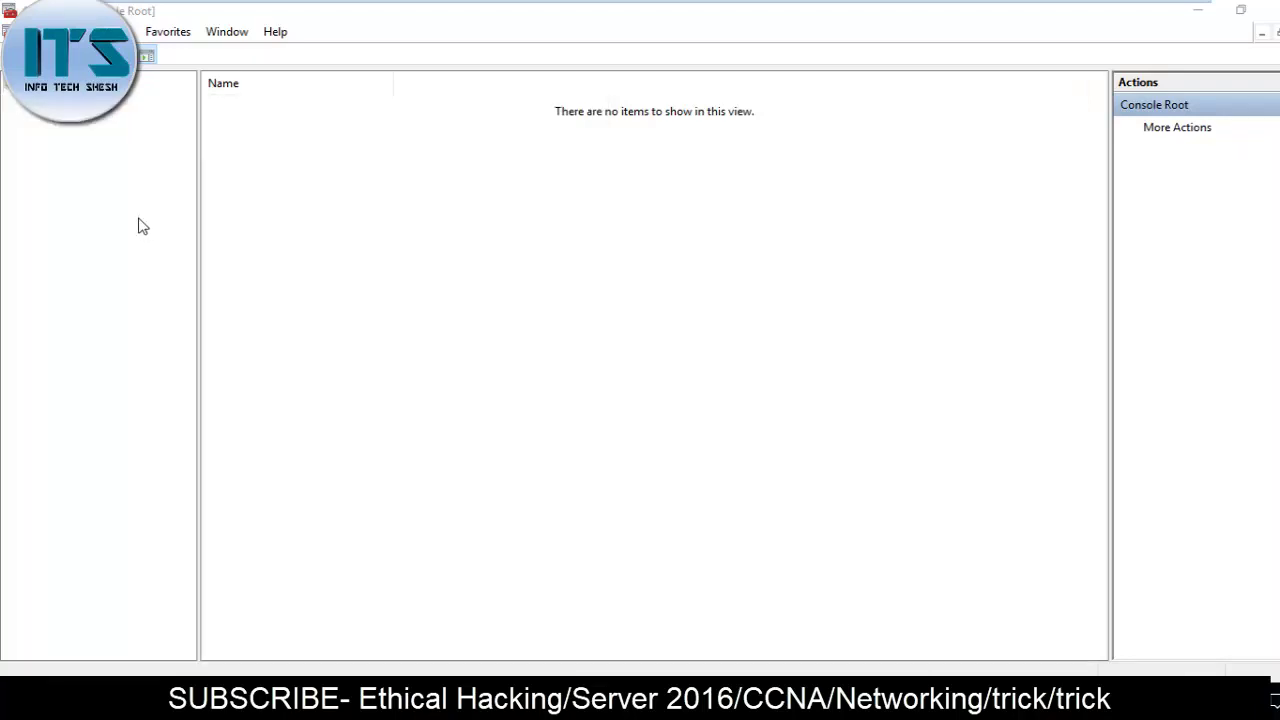
# - Open a Command Prompt as administrator
pyautogui.click(24, 700)
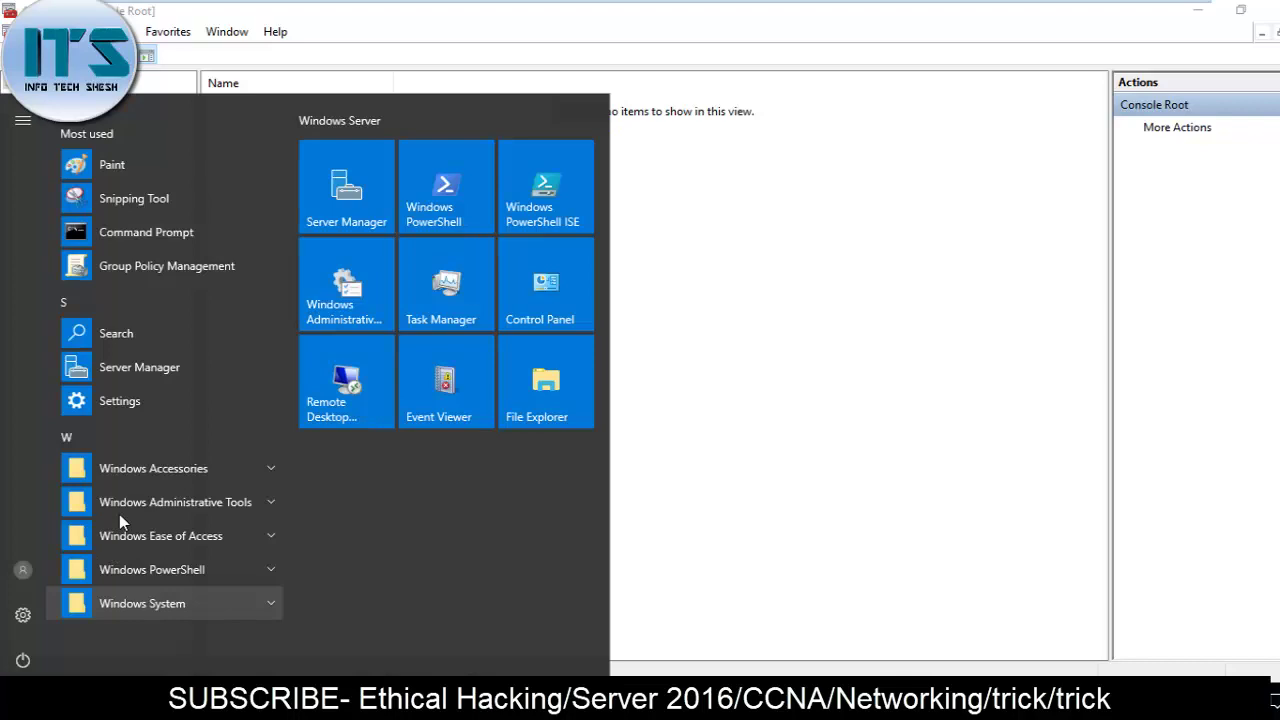
pyautogui.rightClick(159, 228)
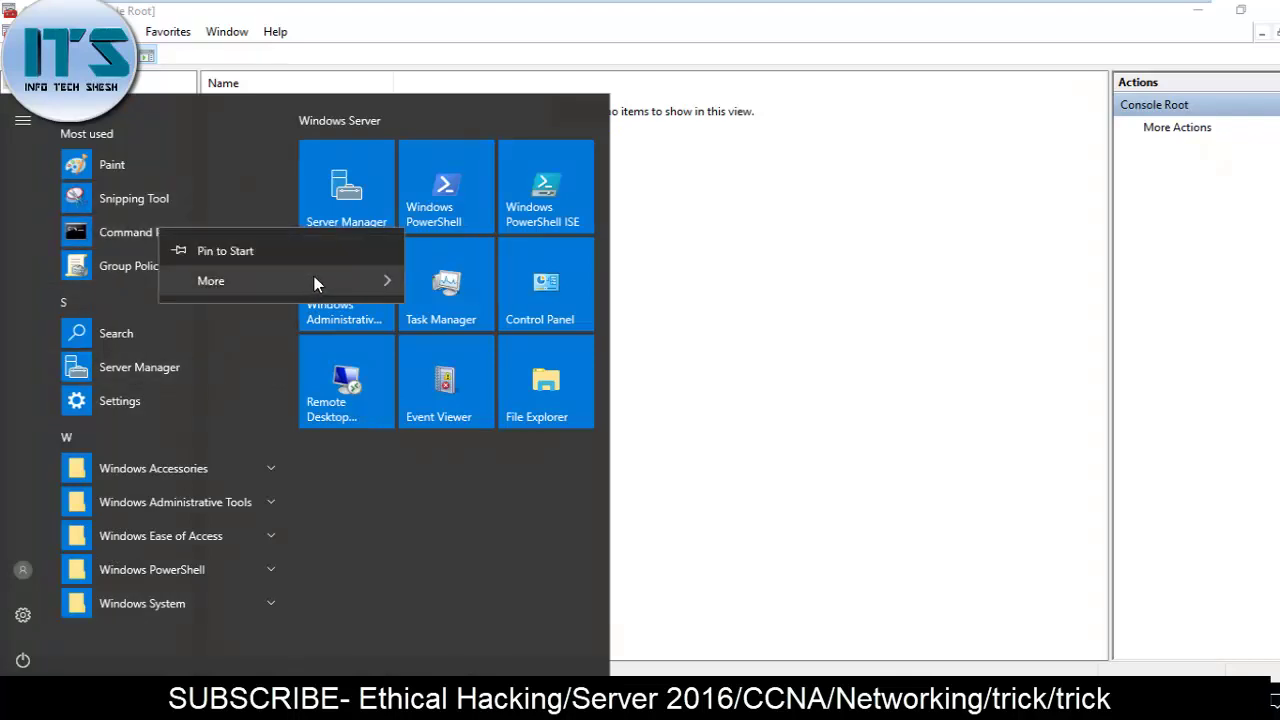
pyautogui.moveTo(314, 280)
pyautogui.click(499, 352)
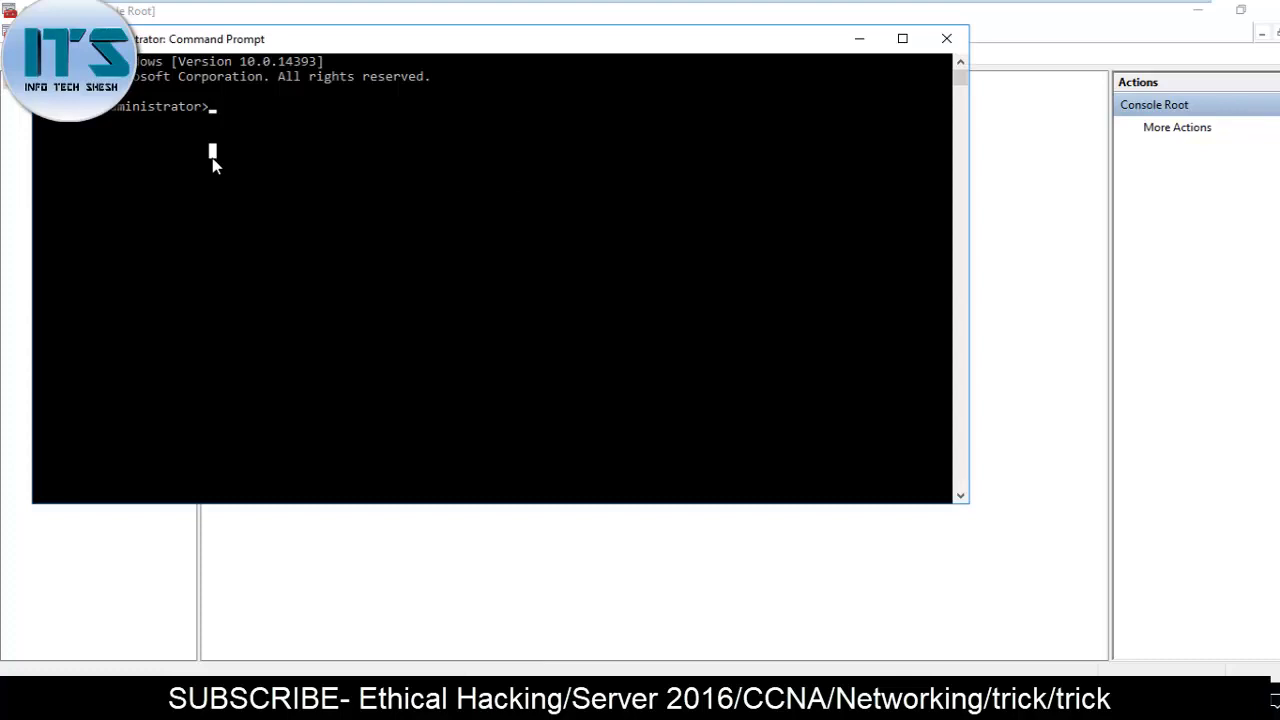
# - Register the schema library with regsvr32 schmmgmt.dll, then close the Command Prompt and the RegSvr32 message
pyautogui.write('re')
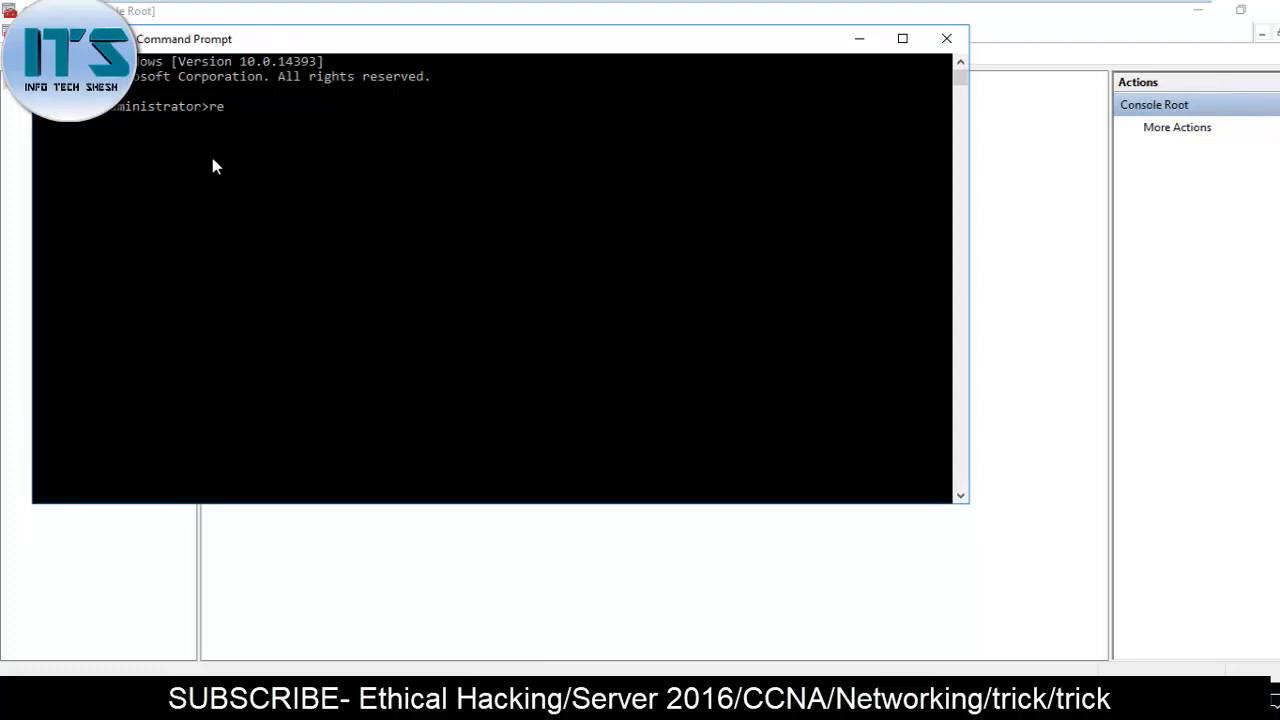
pyautogui.write('gsvr32 schmmgmt.dll')
pyautogui.press('Return')
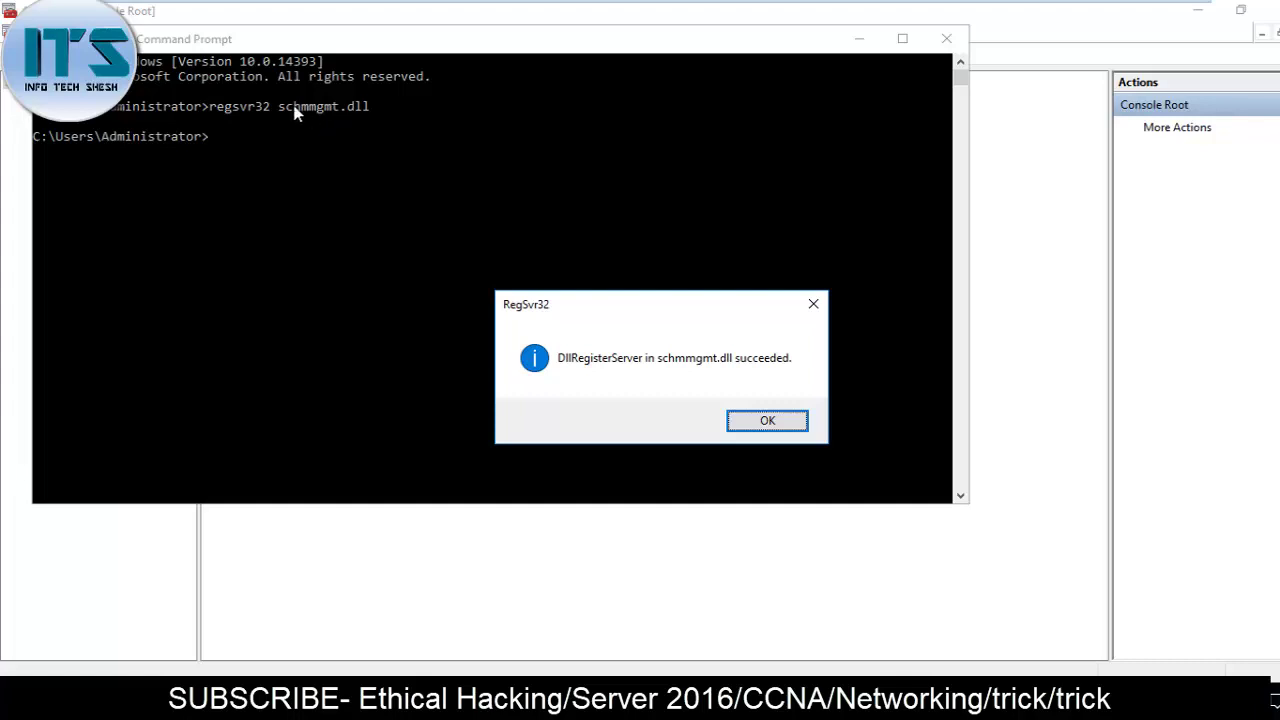
pyautogui.press('Return')
pyautogui.click(946, 38)
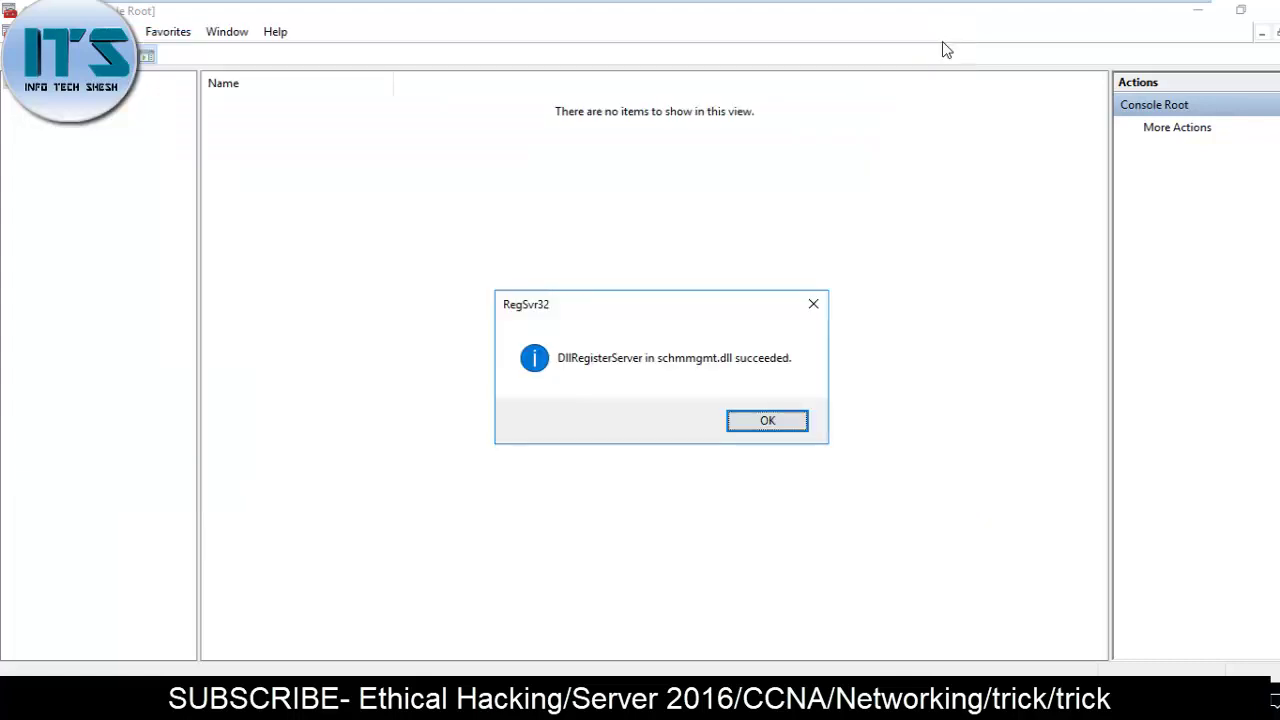
pyautogui.click(797, 418)
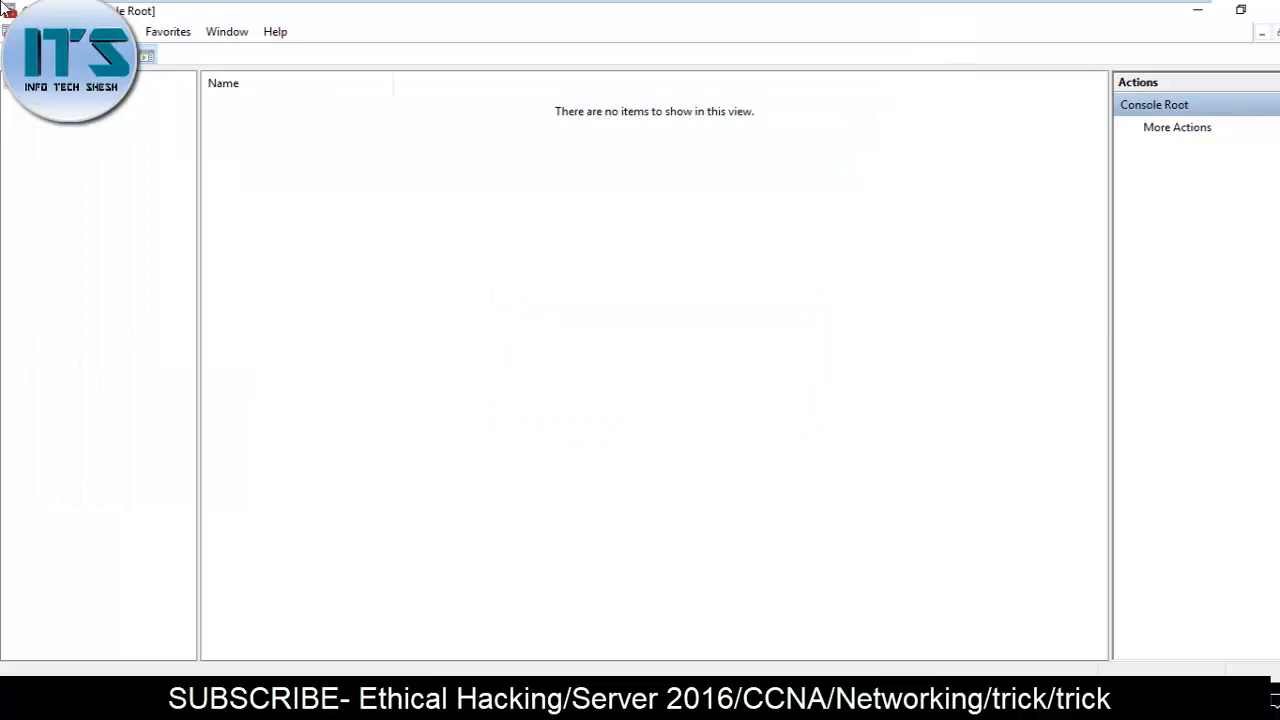
# - Add the Active Directory Schema snap-in to the console root
pyautogui.click(27, 31)
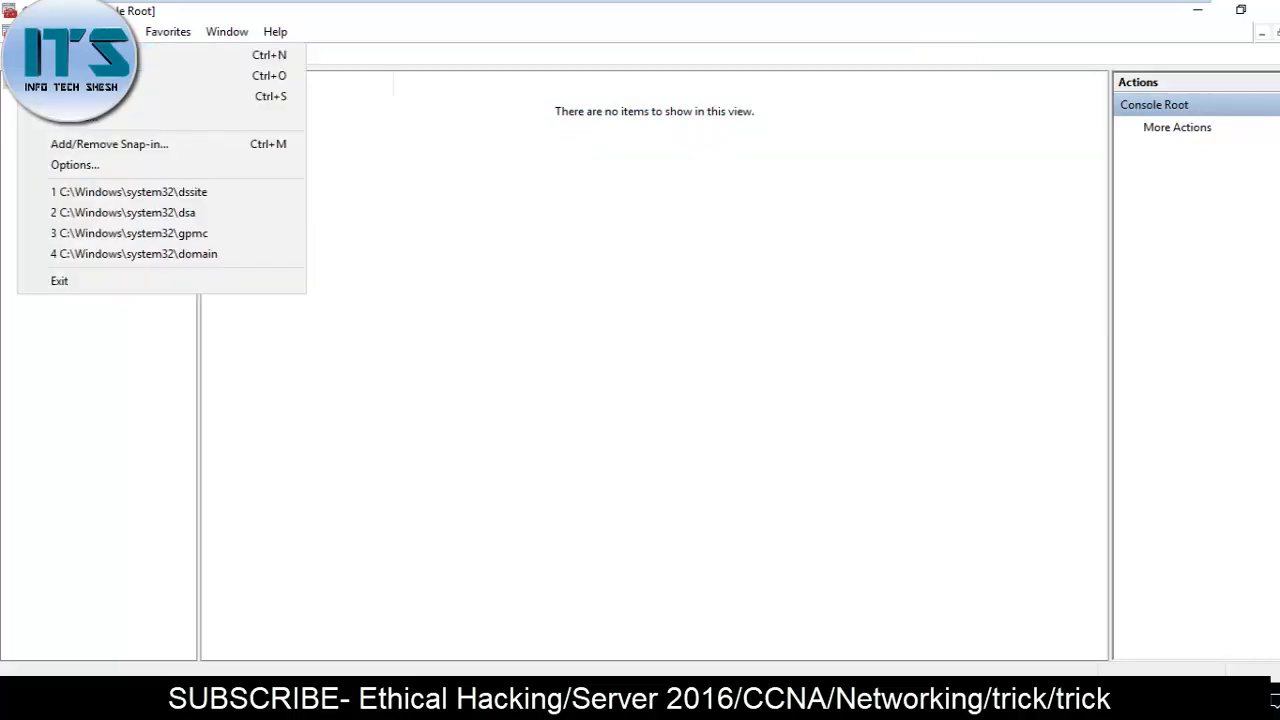
pyautogui.click(88, 143)
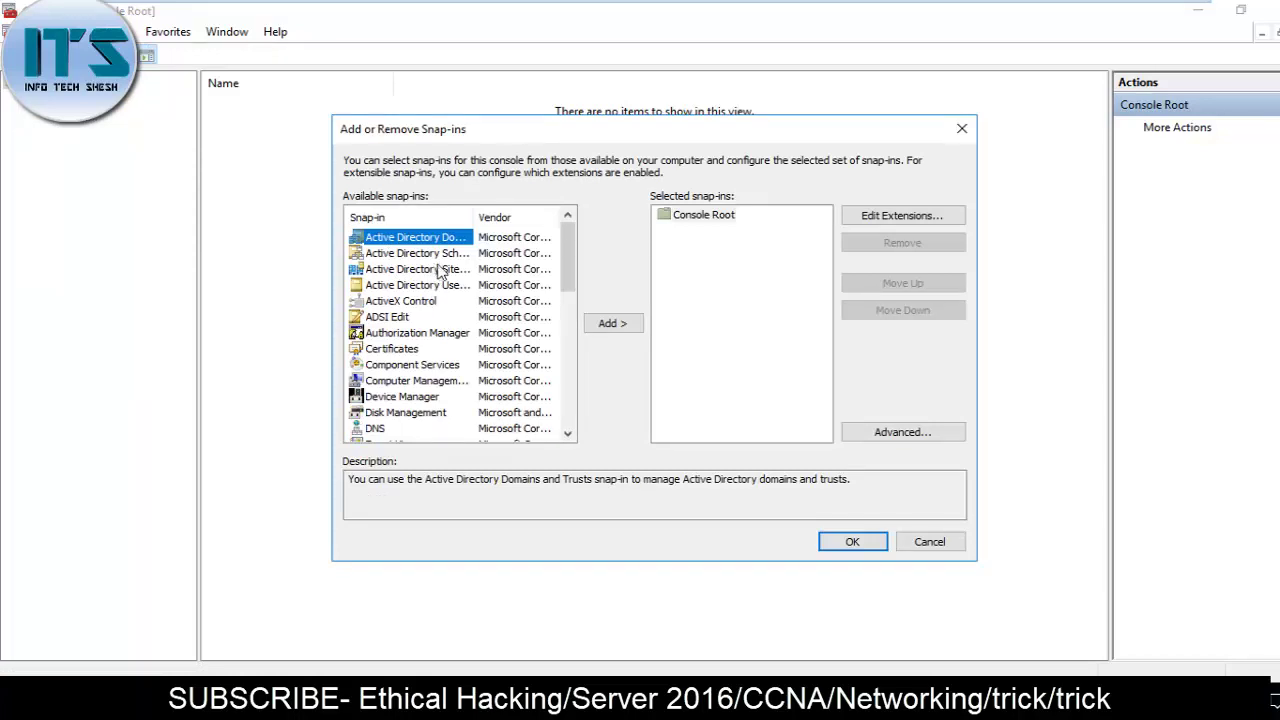
pyautogui.click(454, 254)
pyautogui.moveTo(470, 217); pyautogui.dragTo(536, 218)
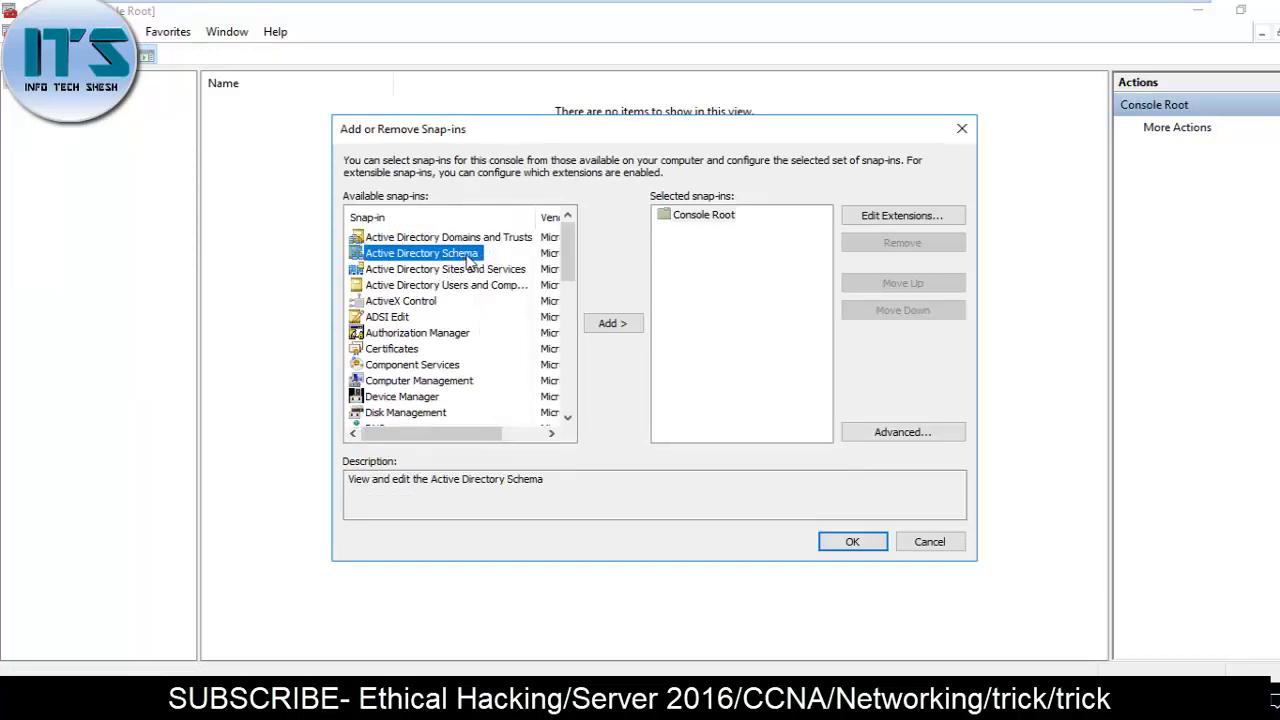
pyautogui.click(605, 325)
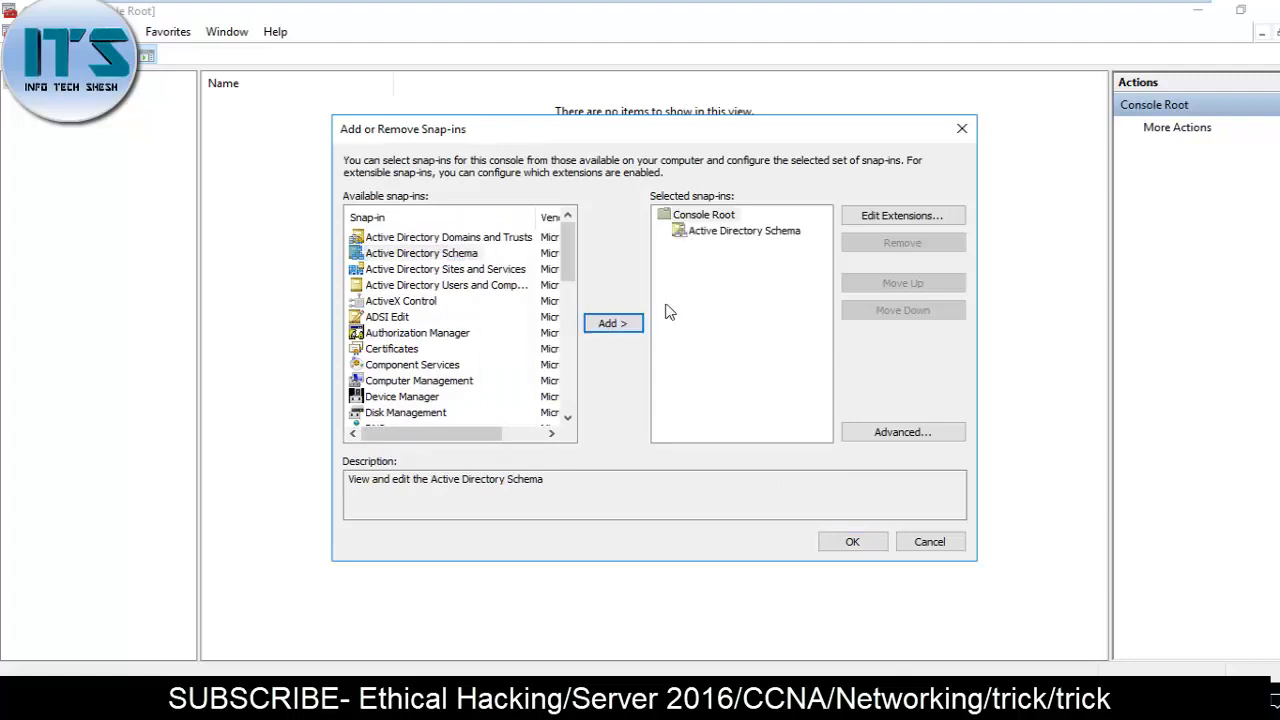
pyautogui.click(757, 233)
pyautogui.click(852, 541)
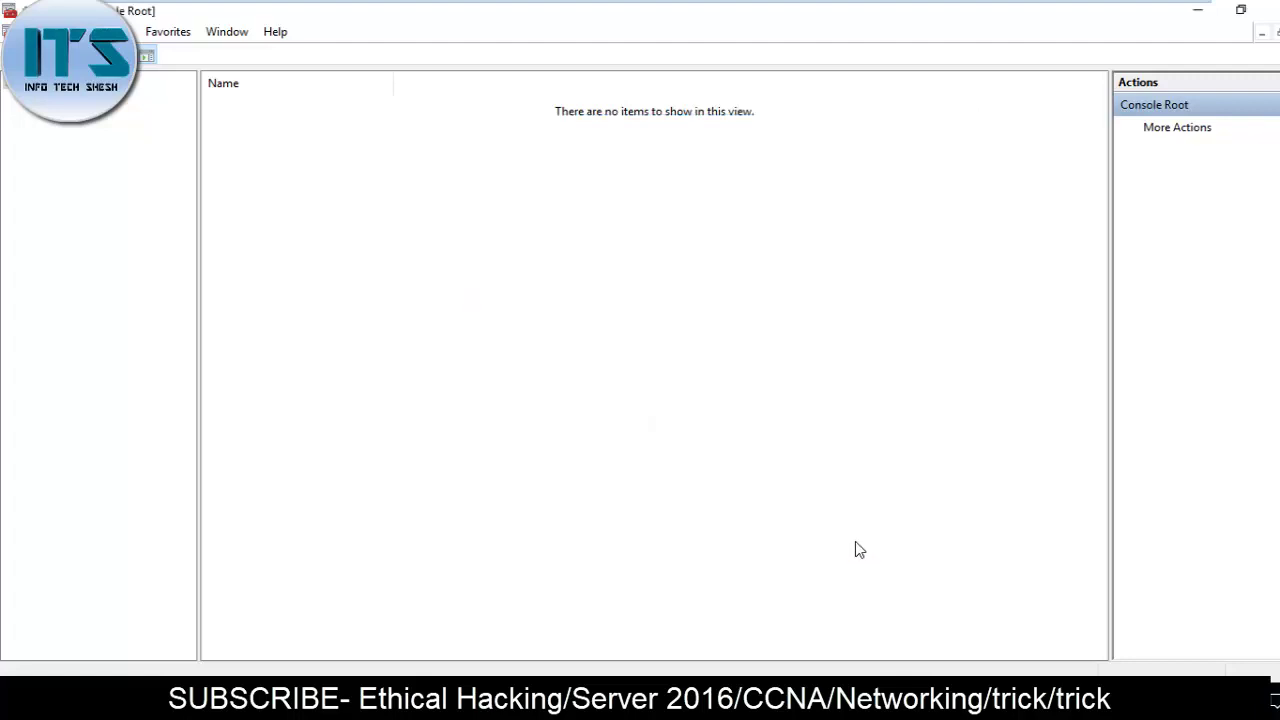
# - Open the Classes folder of the Active Directory Schema and look through the list of object classes
pyautogui.click(130, 97)
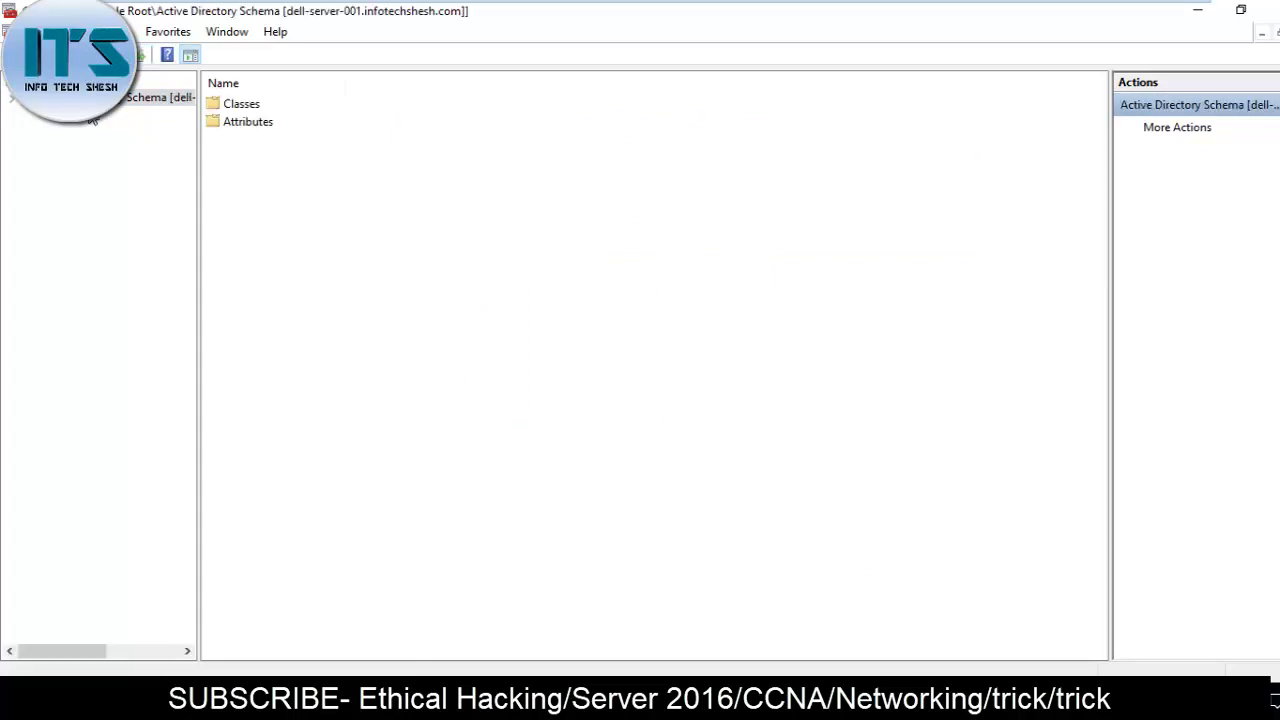
pyautogui.click(237, 112)
pyautogui.doubleClick(237, 112)
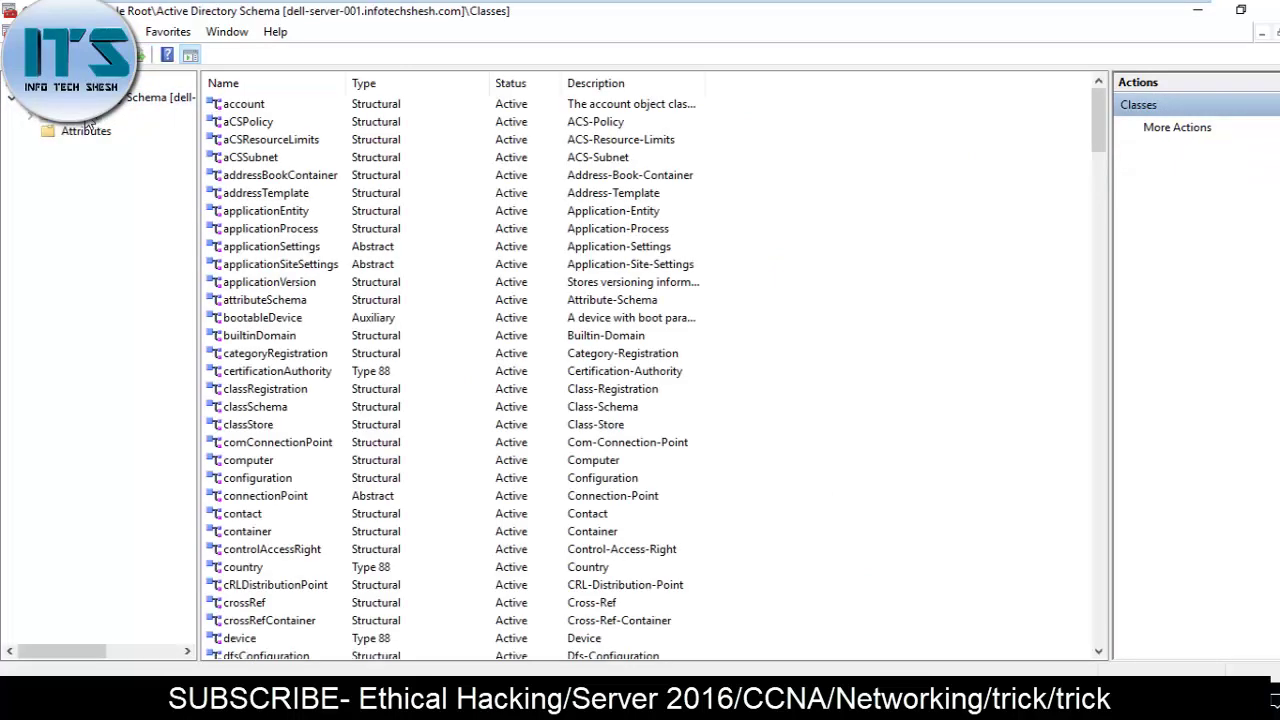
pyautogui.click(312, 121)
pyautogui.scroll(-20, 437, 366)
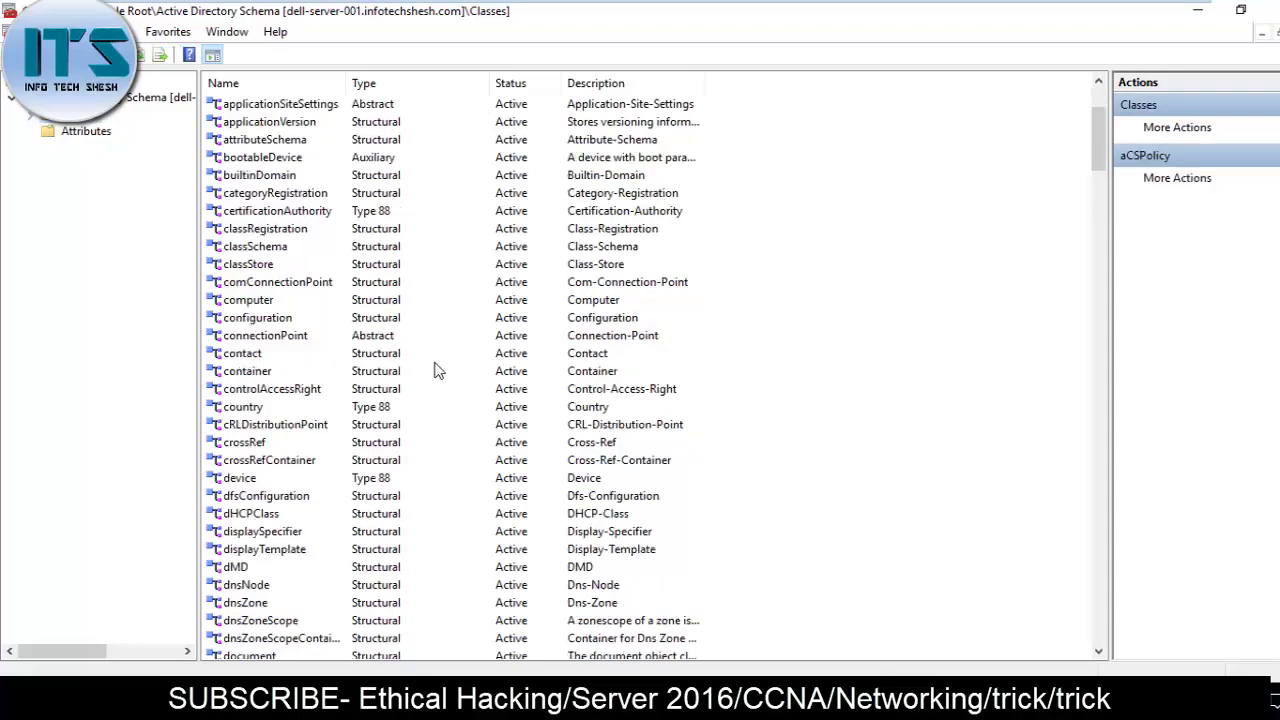
pyautogui.scroll(-9, 437, 372)
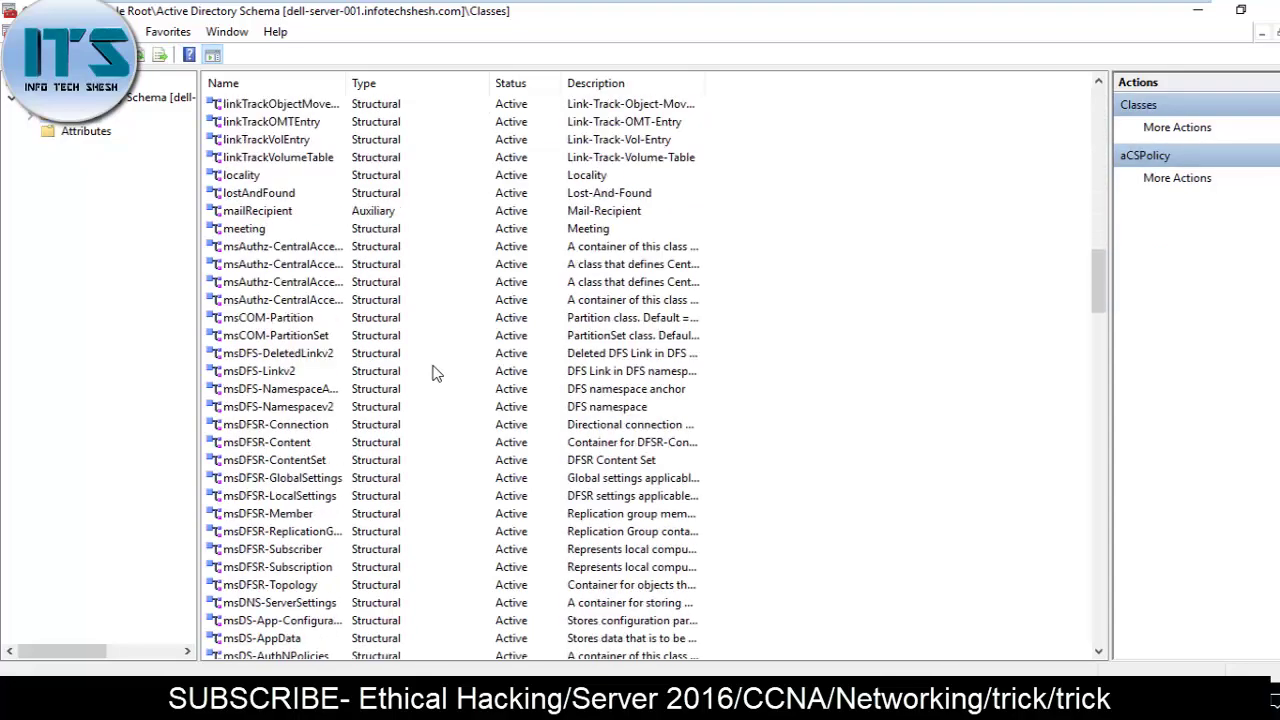
pyautogui.scroll(15, 437, 372)
pyautogui.scroll(10, 435, 368)
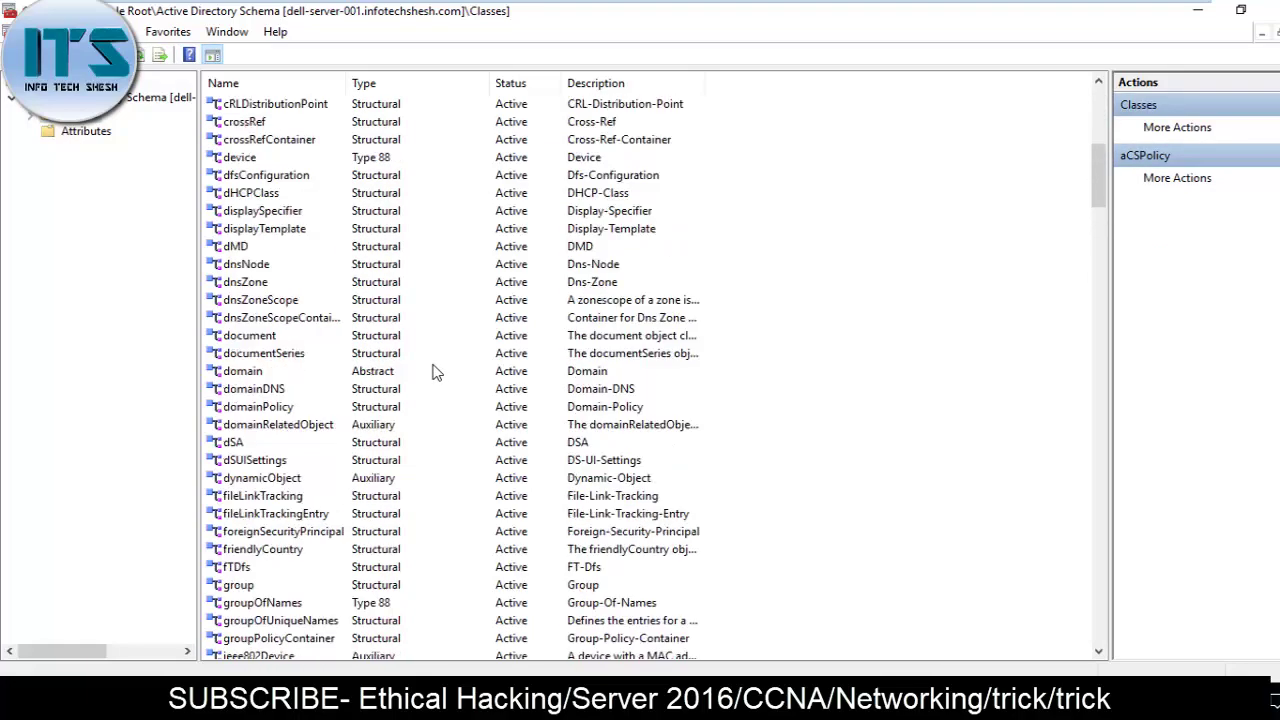
# - Open the schema's Attributes folder and look through the attributes with their syntax and description
pyautogui.click(103, 135)
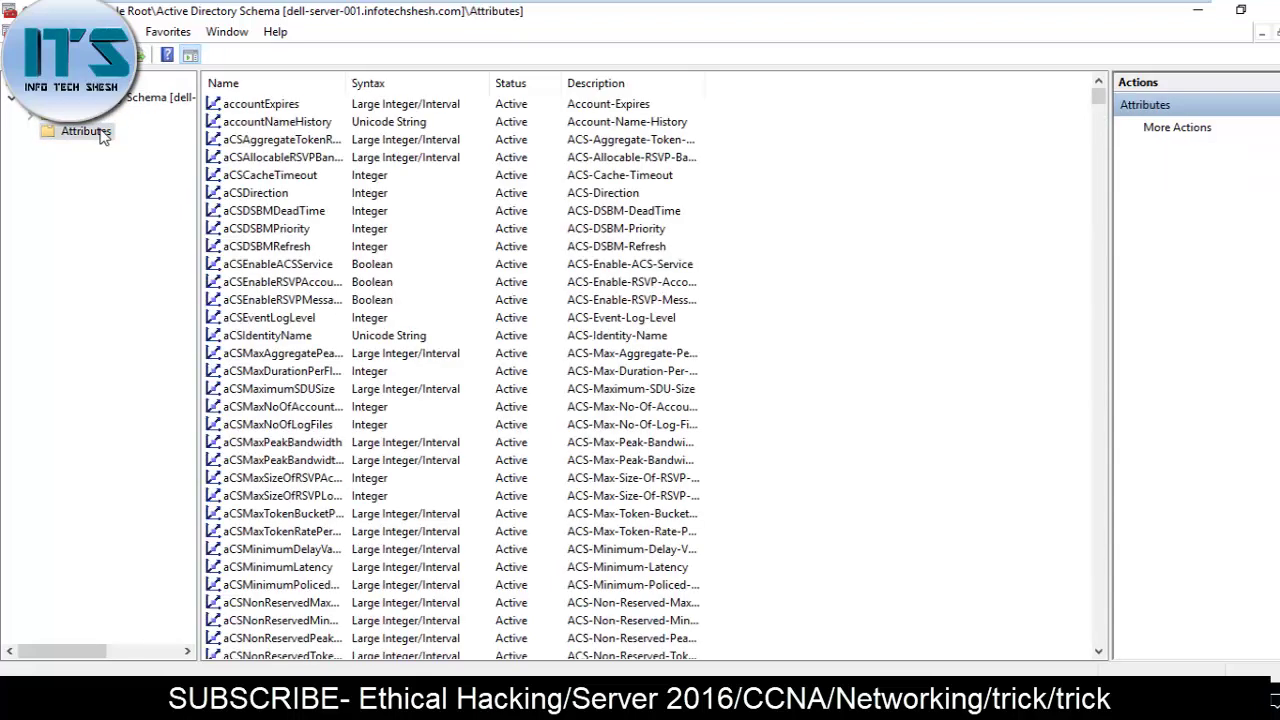
pyautogui.click(390, 246)
pyautogui.click(405, 335)
pyautogui.click(431, 535)
pyautogui.scroll(-20, 430, 487)
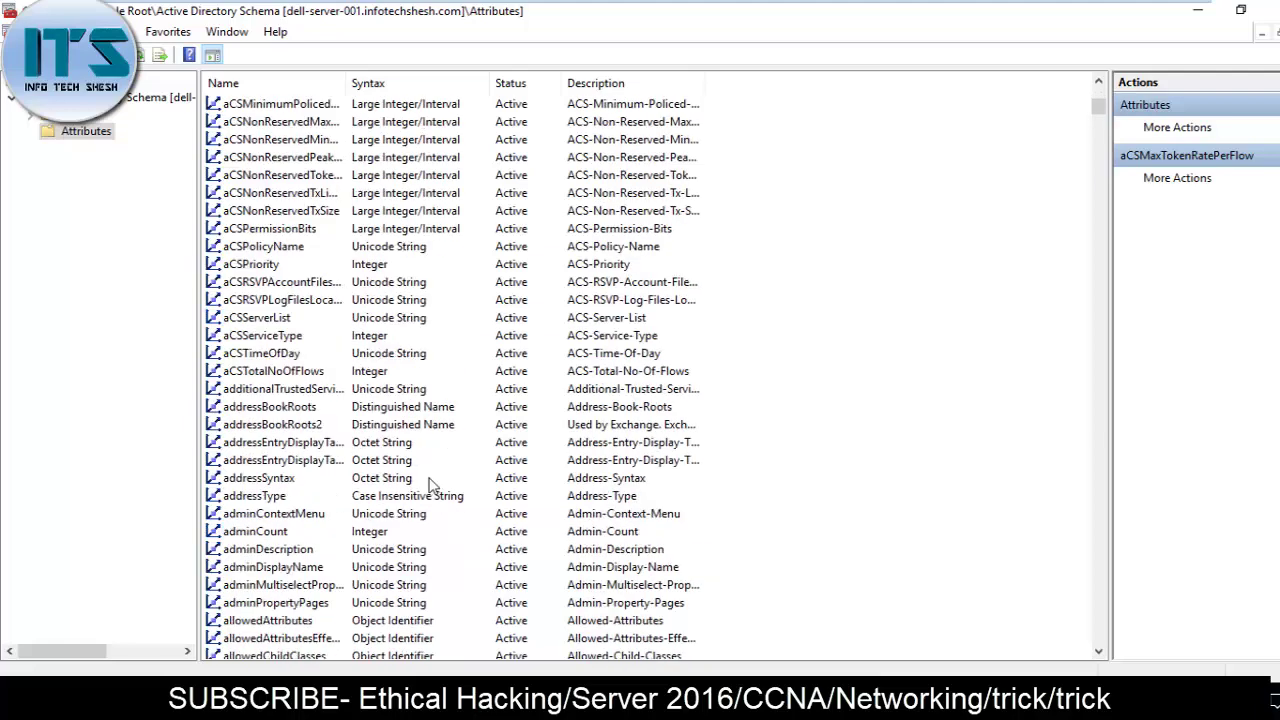
pyautogui.rightClick(64, 132)
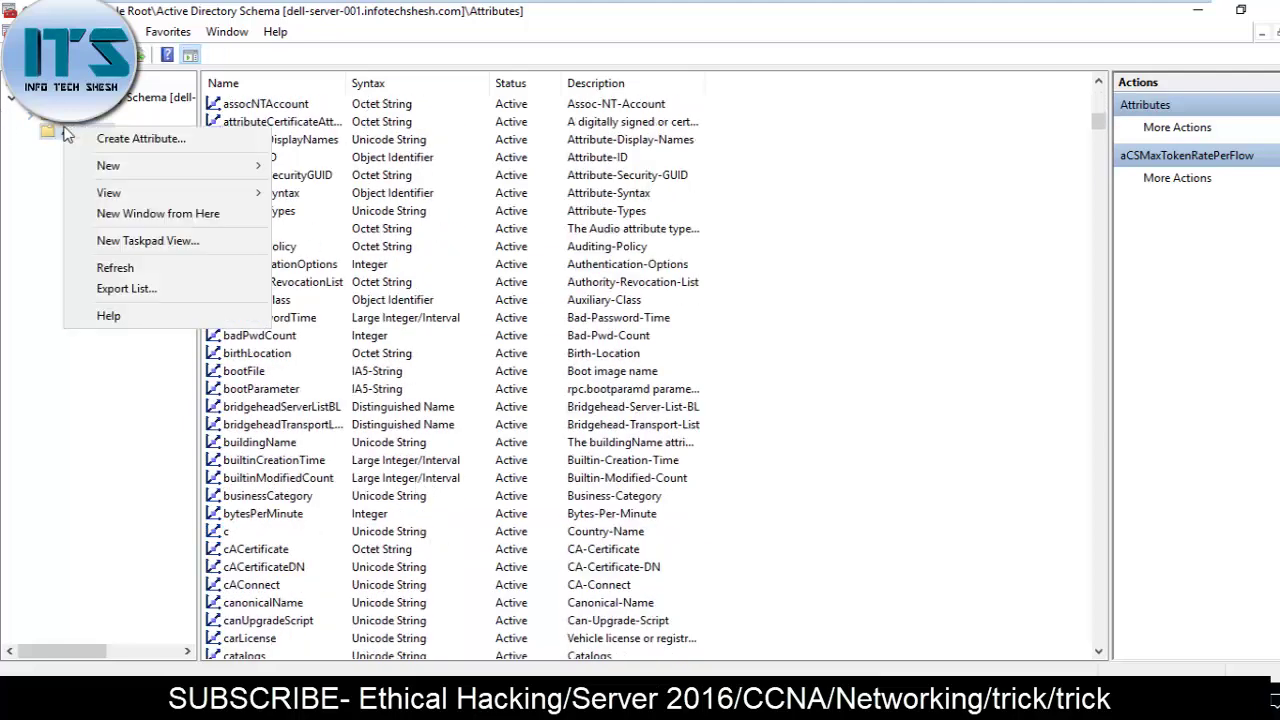
pyautogui.click(128, 148)
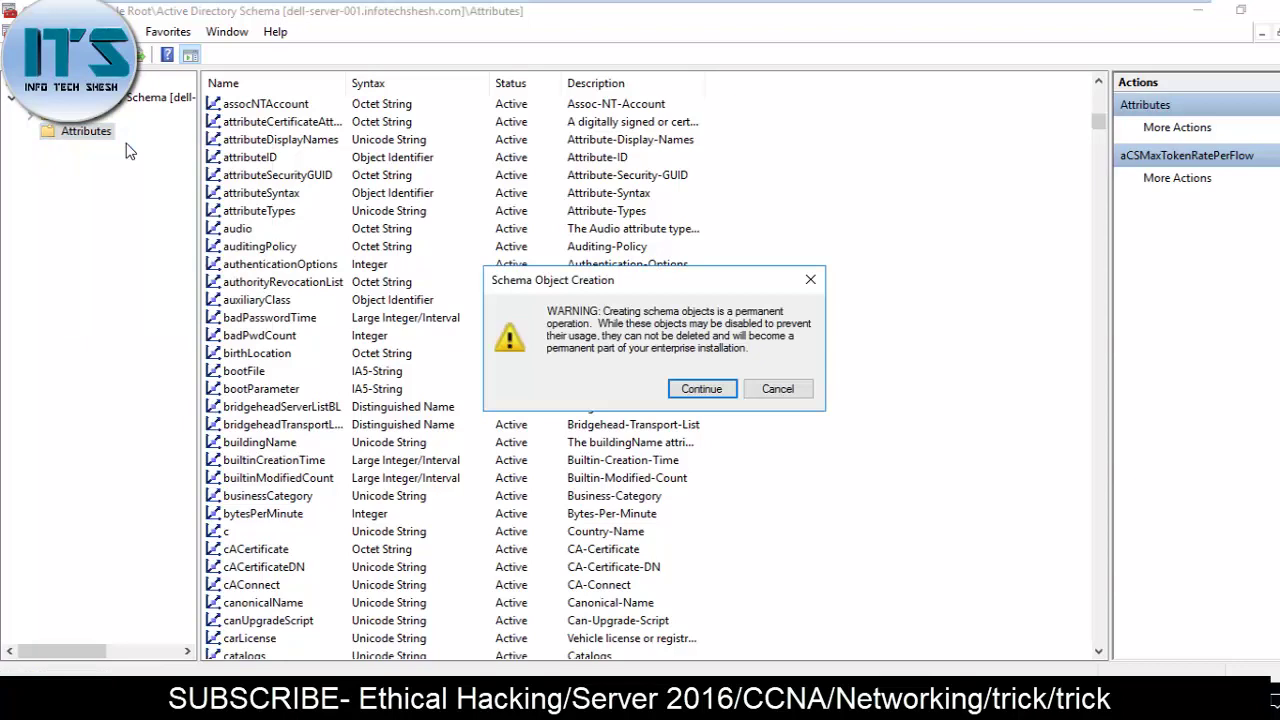
pyautogui.click(789, 397)
# - Expand the Classes folder and view the attributes of the classStore, configuration, container, country and crossRef classes
pyautogui.click(78, 114)
pyautogui.rightClick(78, 114)
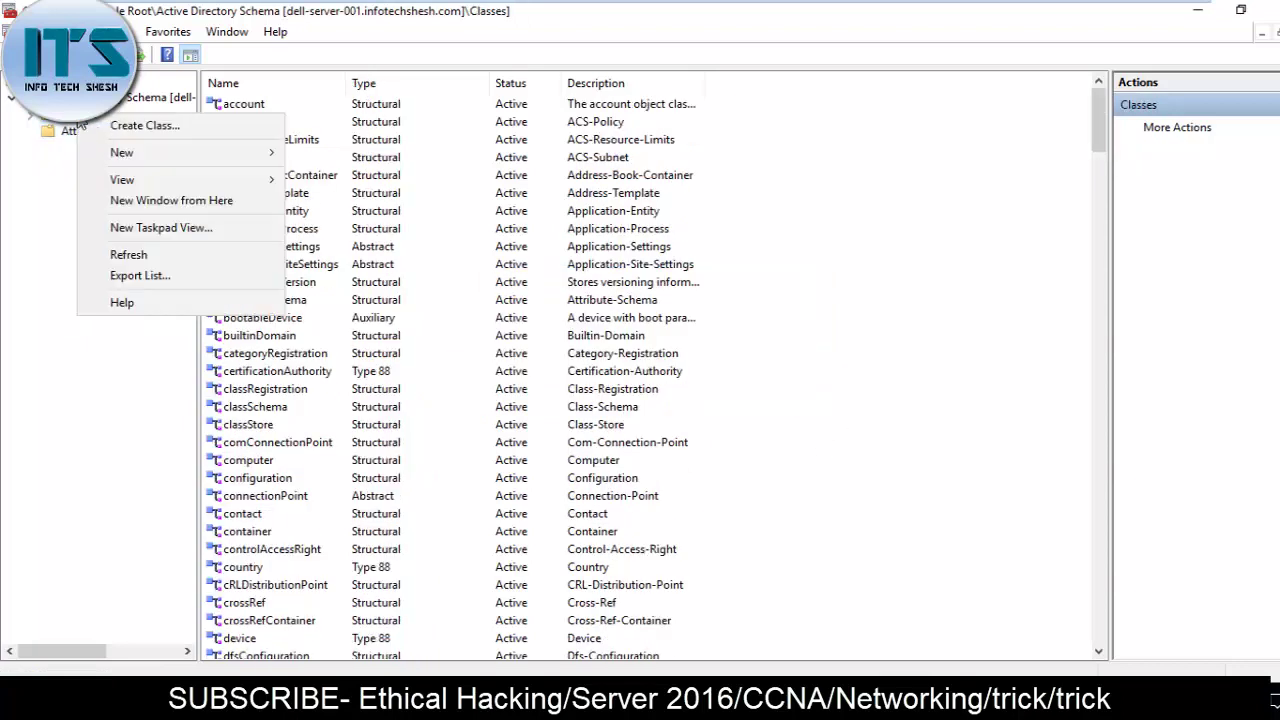
pyautogui.doubleClick(67, 119)
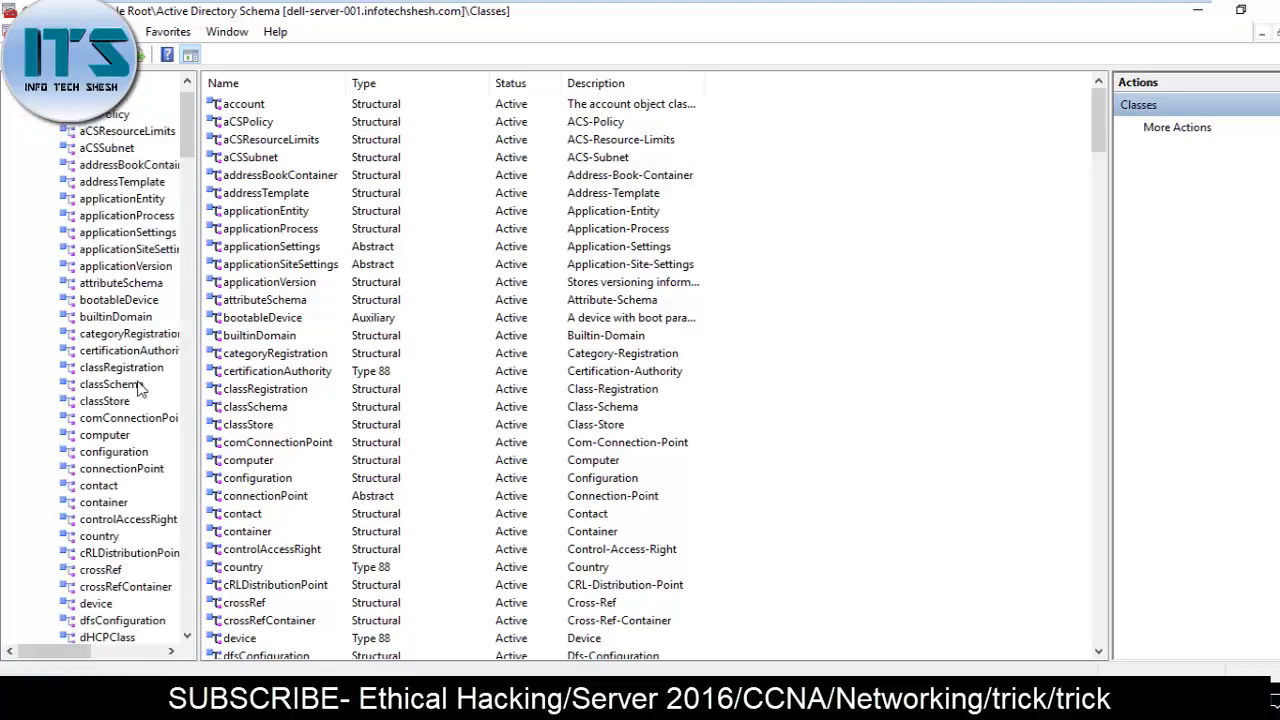
pyautogui.click(104, 401)
pyautogui.click(113, 452)
pyautogui.click(103, 502)
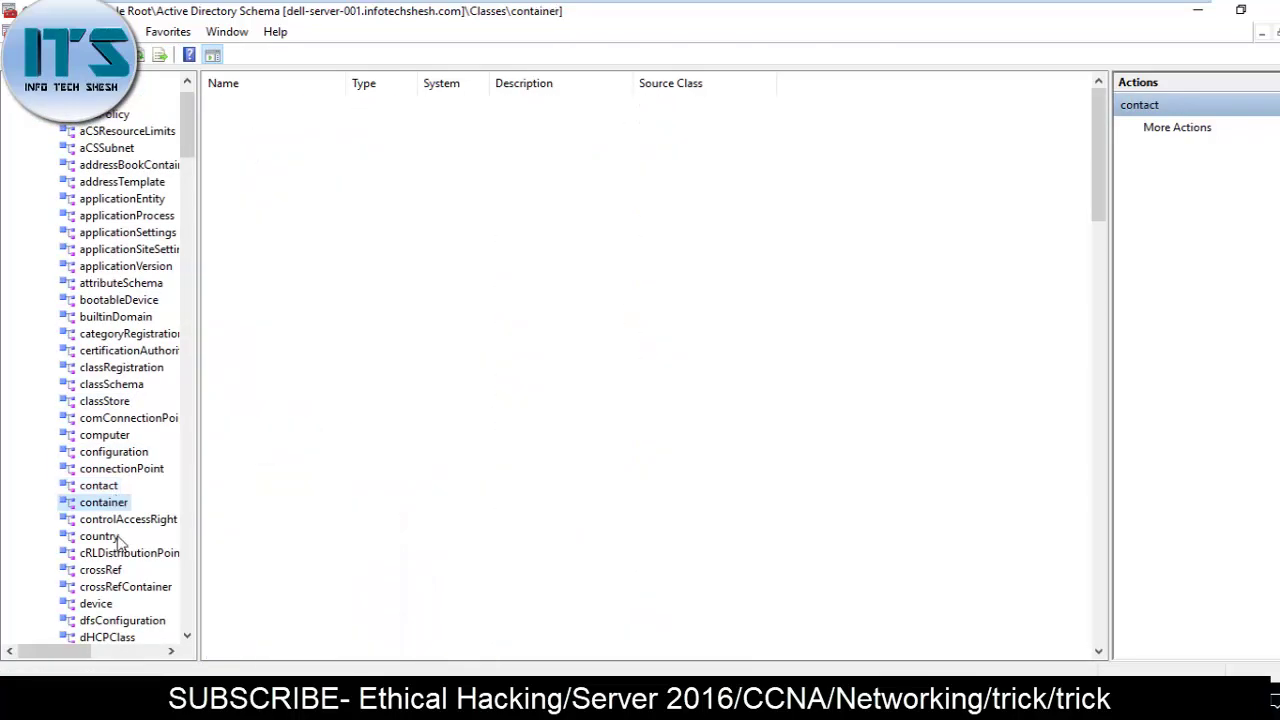
pyautogui.click(99, 536)
pyautogui.click(100, 570)
# - Close the management console without saving its settings and cancel the Run as different user prompt
pyautogui.moveTo(655, 30)
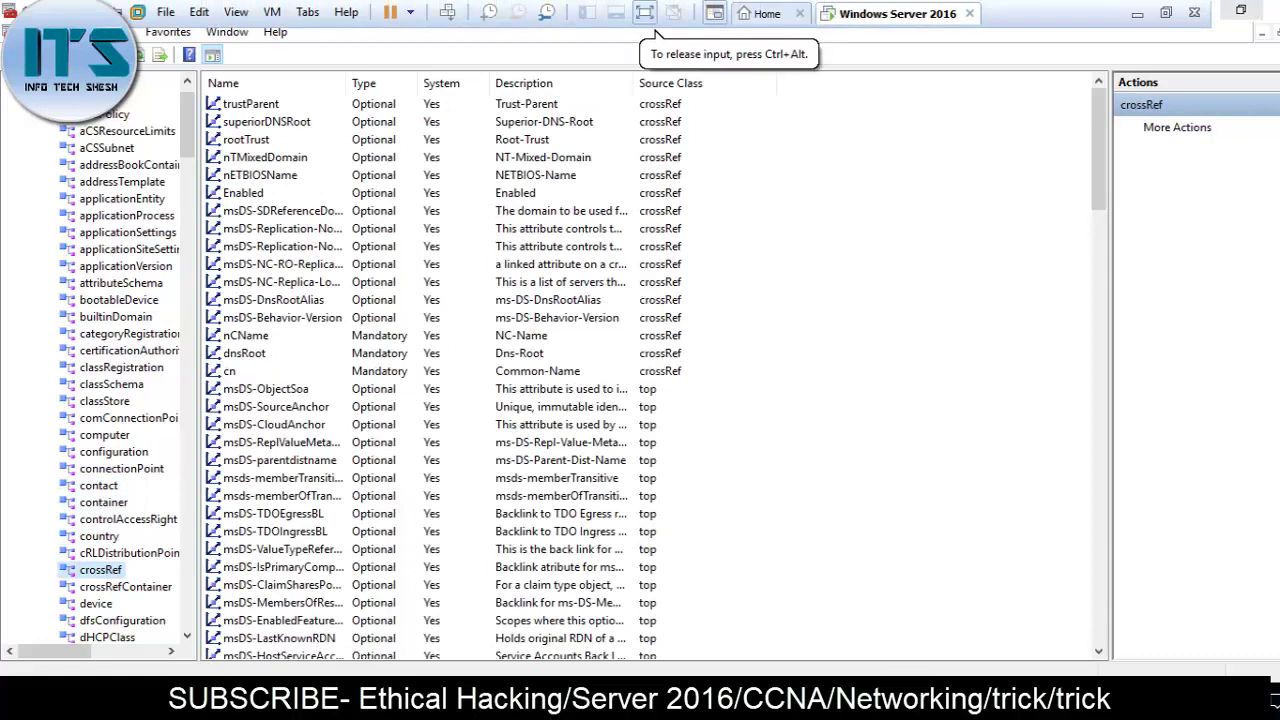
pyautogui.click(1273, 9)
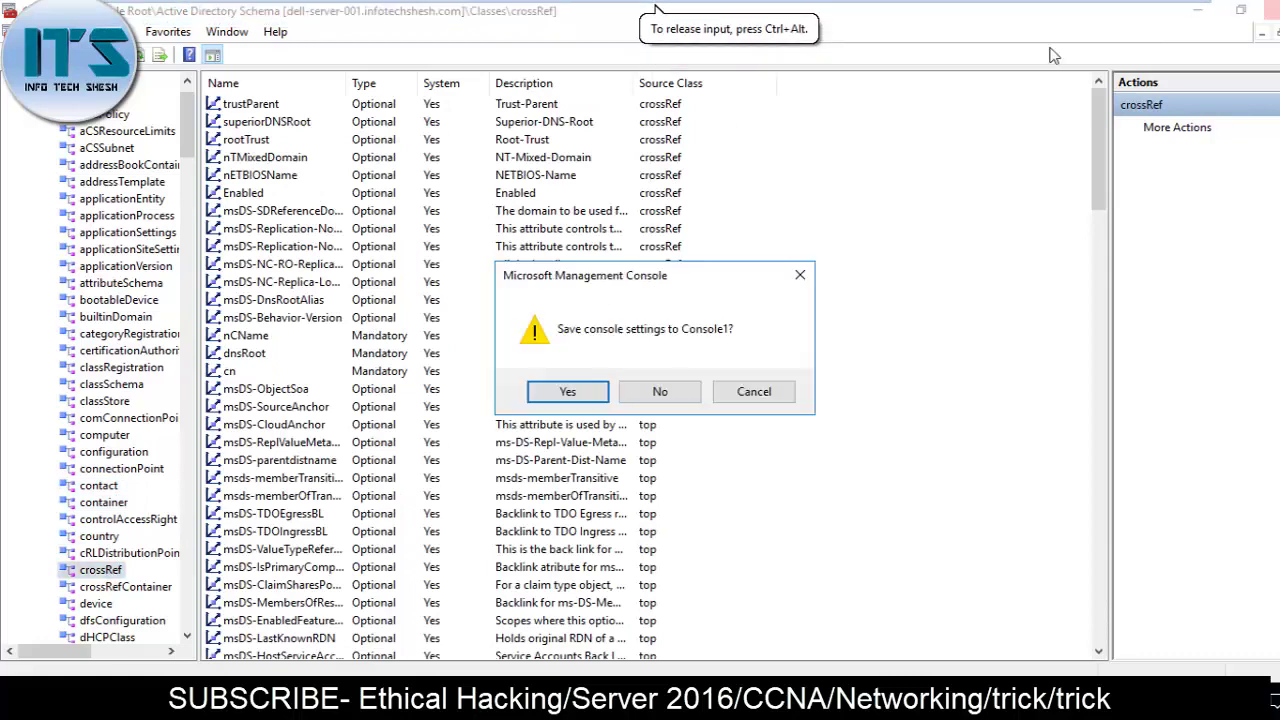
pyautogui.click(660, 392)
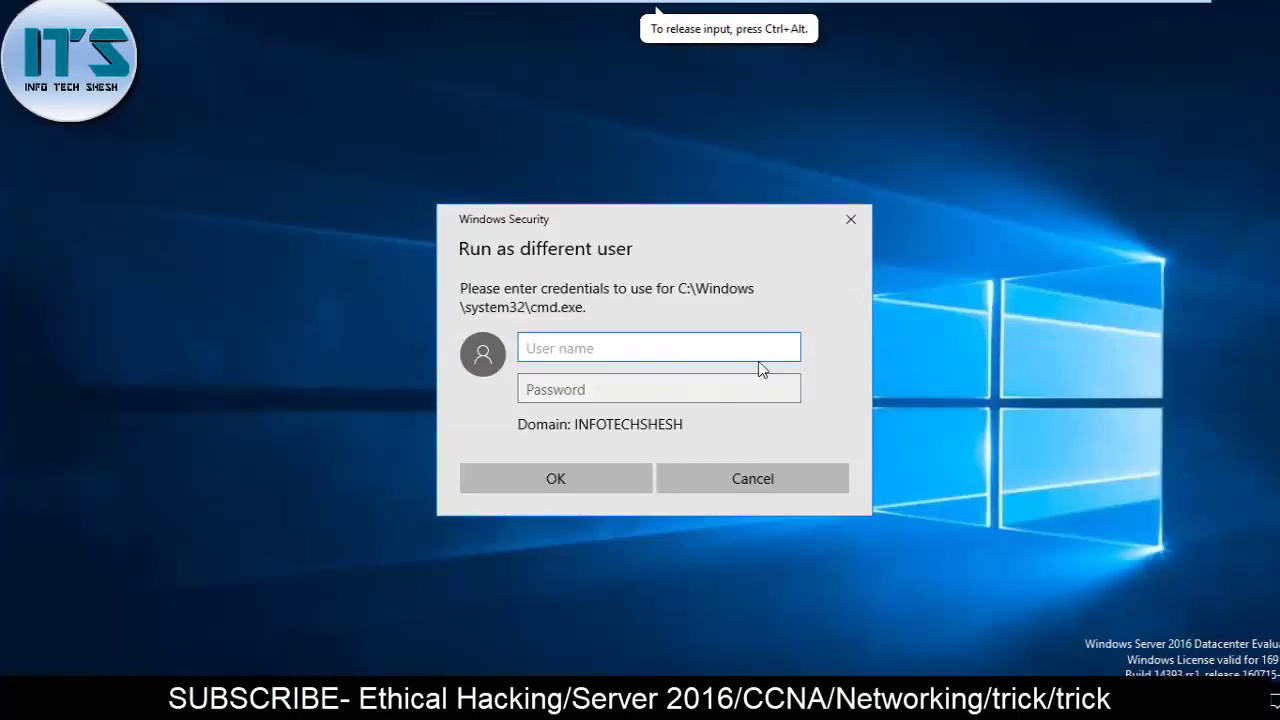
pyautogui.click(740, 480)
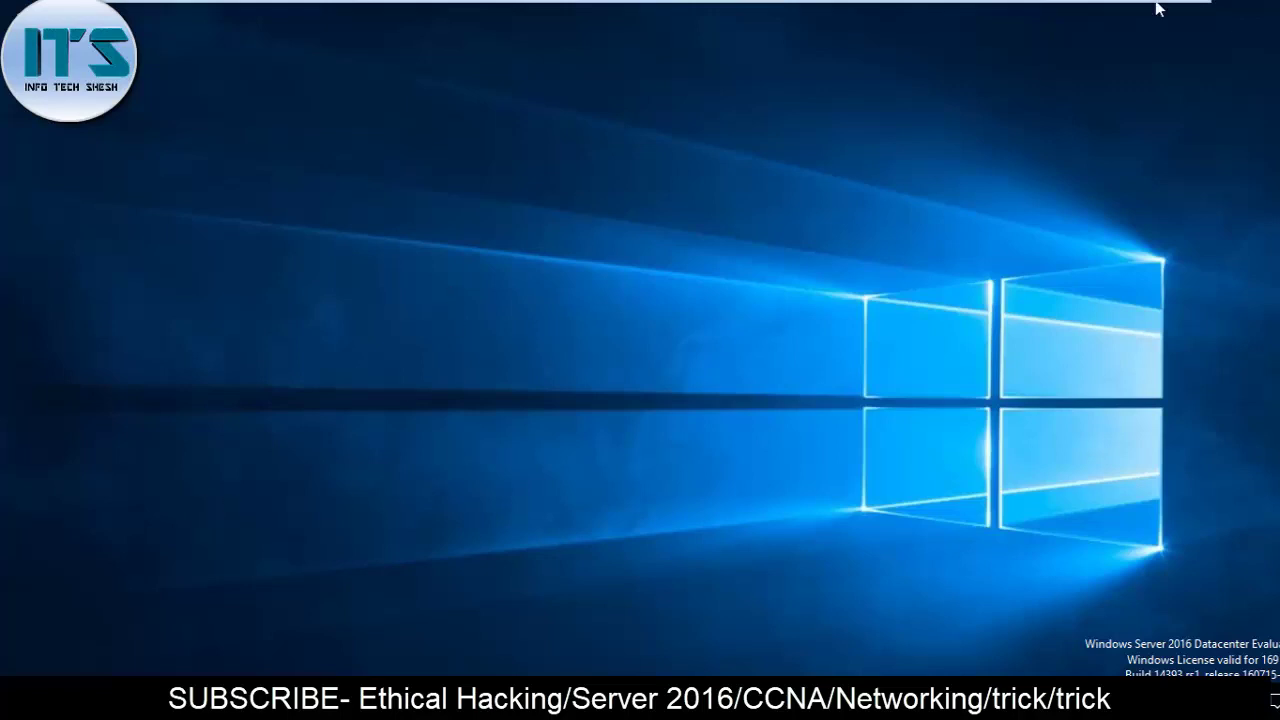
# - Switch the Windows Server 2016 virtual machine out of full-screen mode
pyautogui.moveTo(1158, 5)
pyautogui.click(715, 186)
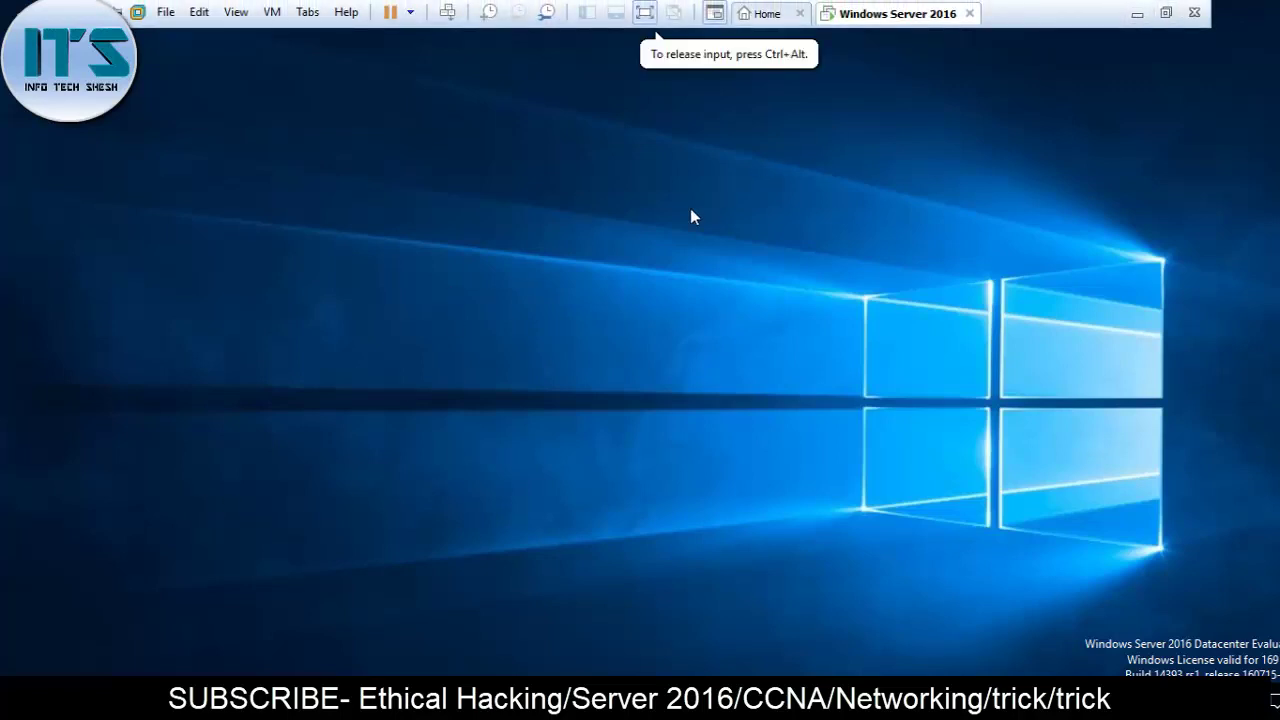
pyautogui.moveTo(1146, 9)
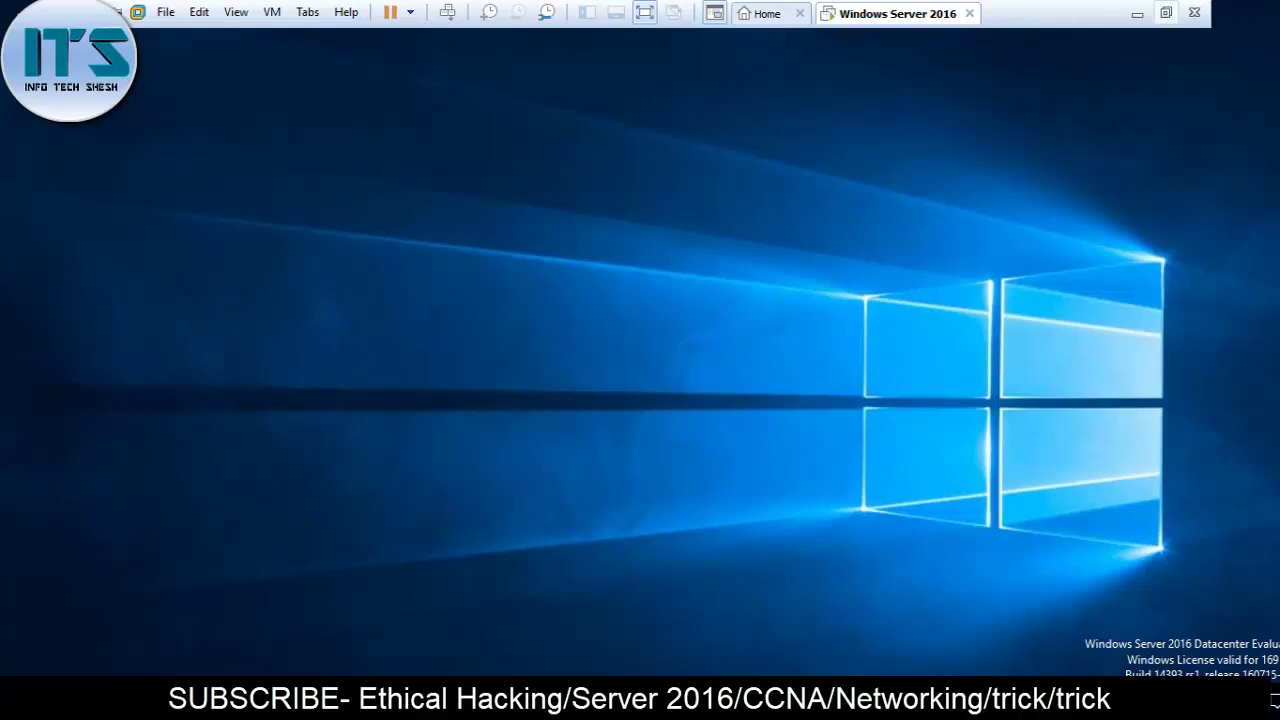
pyautogui.press('super+r')
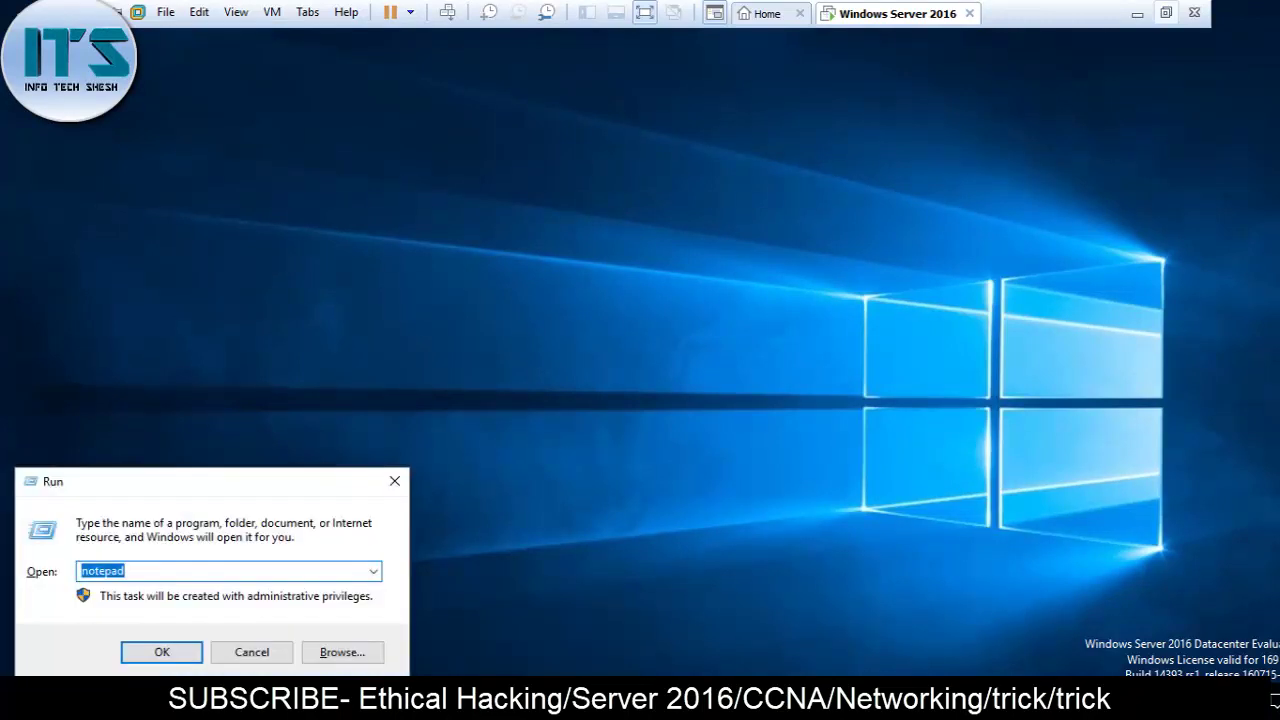
pyautogui.press('Escape')
pyautogui.hotkey('ctrl', 'alt', 'Return')
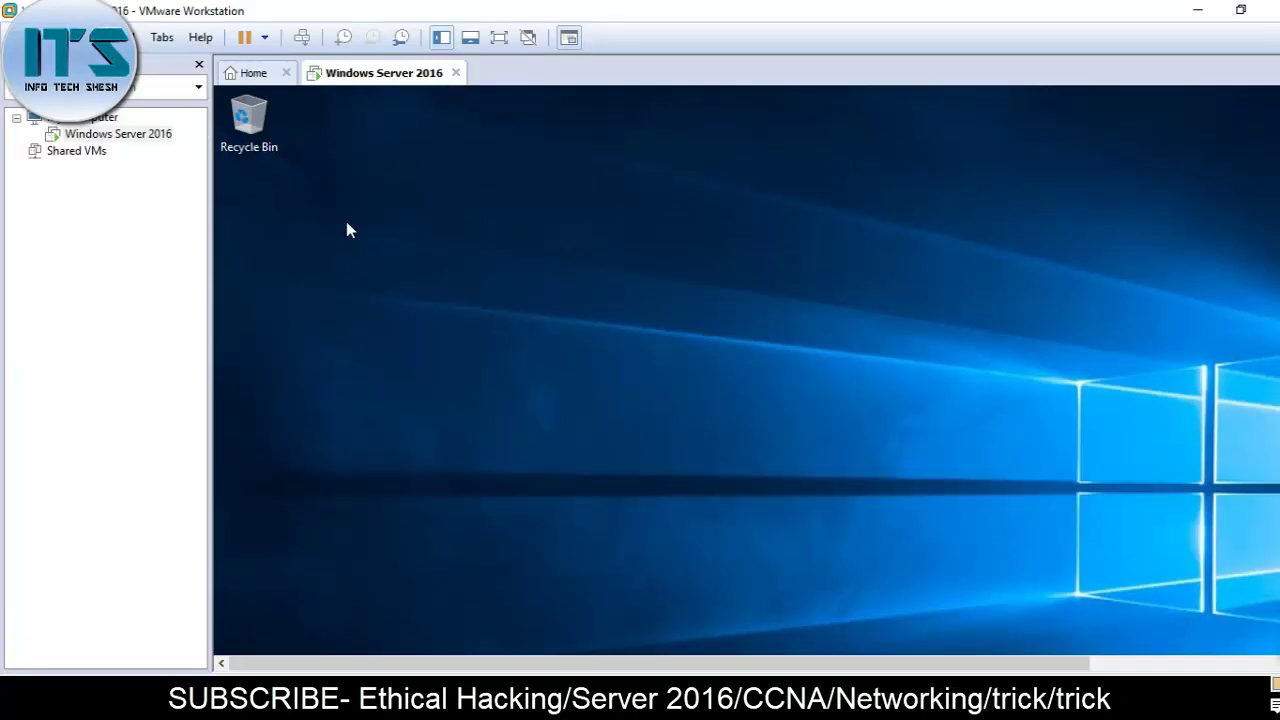
# - Shut down Windows Server 2016 with the comment dfg
pyautogui.hotkey('alt', 'F4')
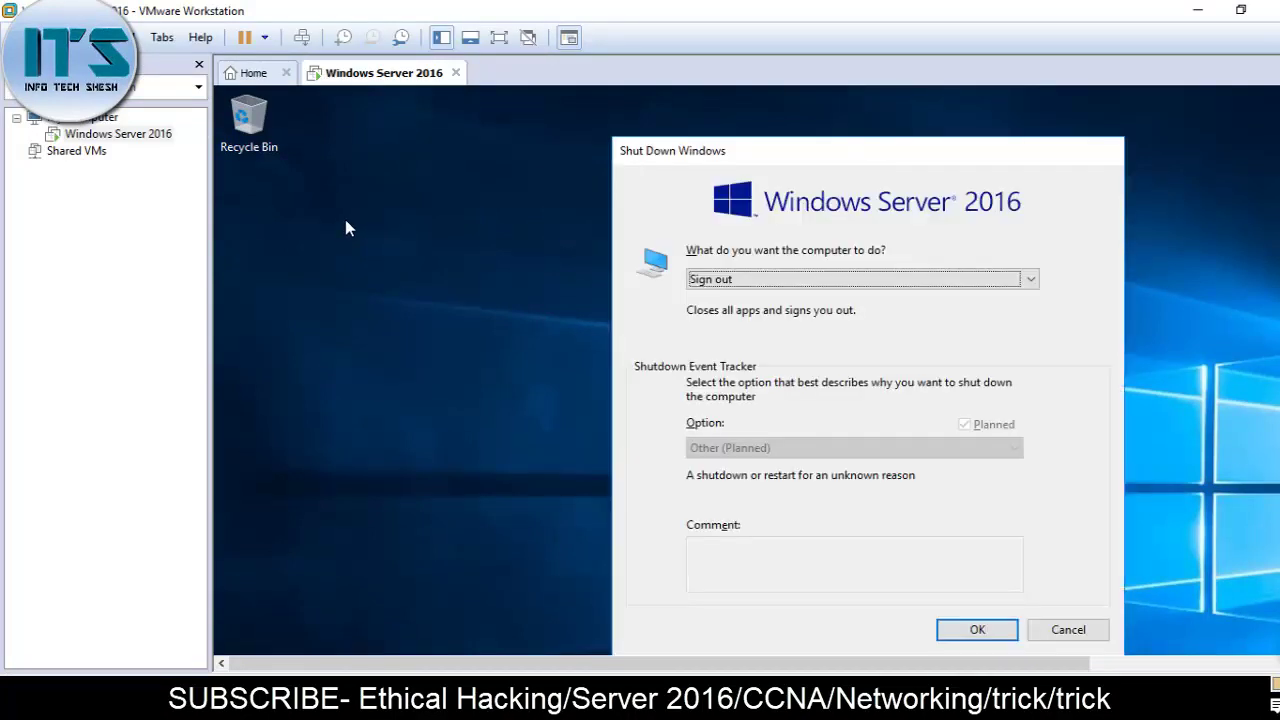
pyautogui.click(843, 281)
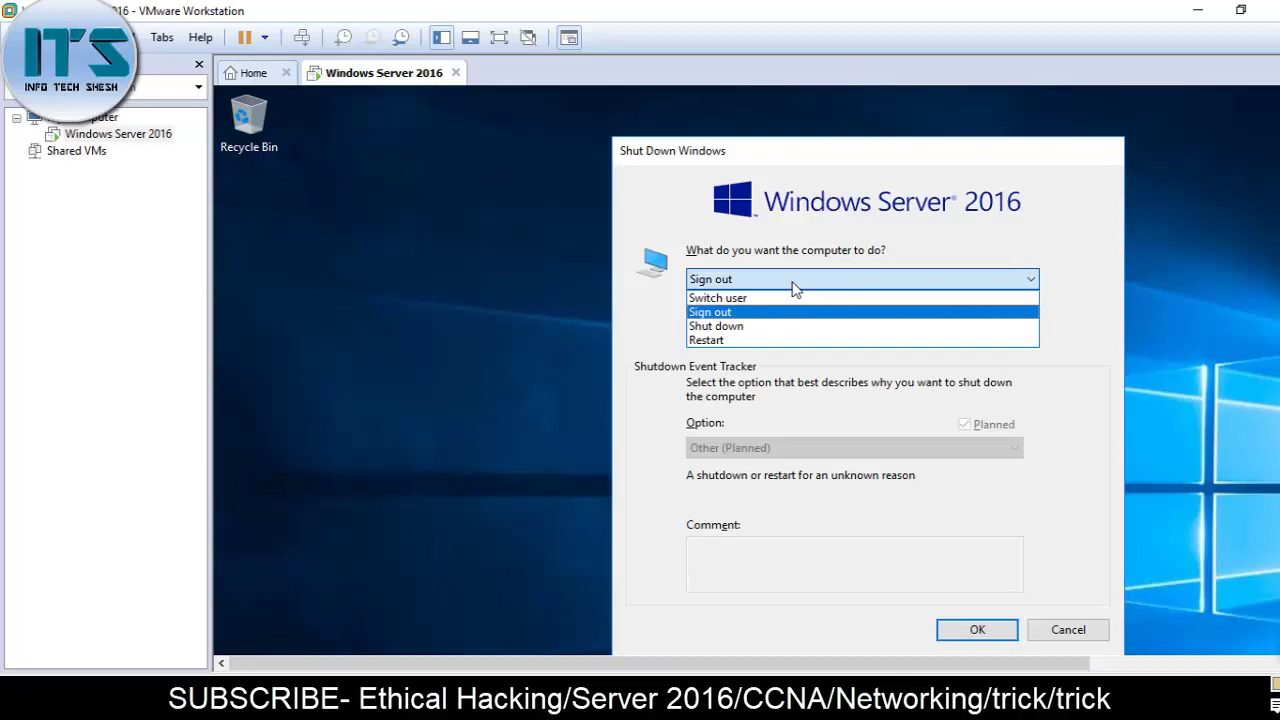
pyautogui.click(735, 327)
pyautogui.click(771, 567)
pyautogui.write('sfg')
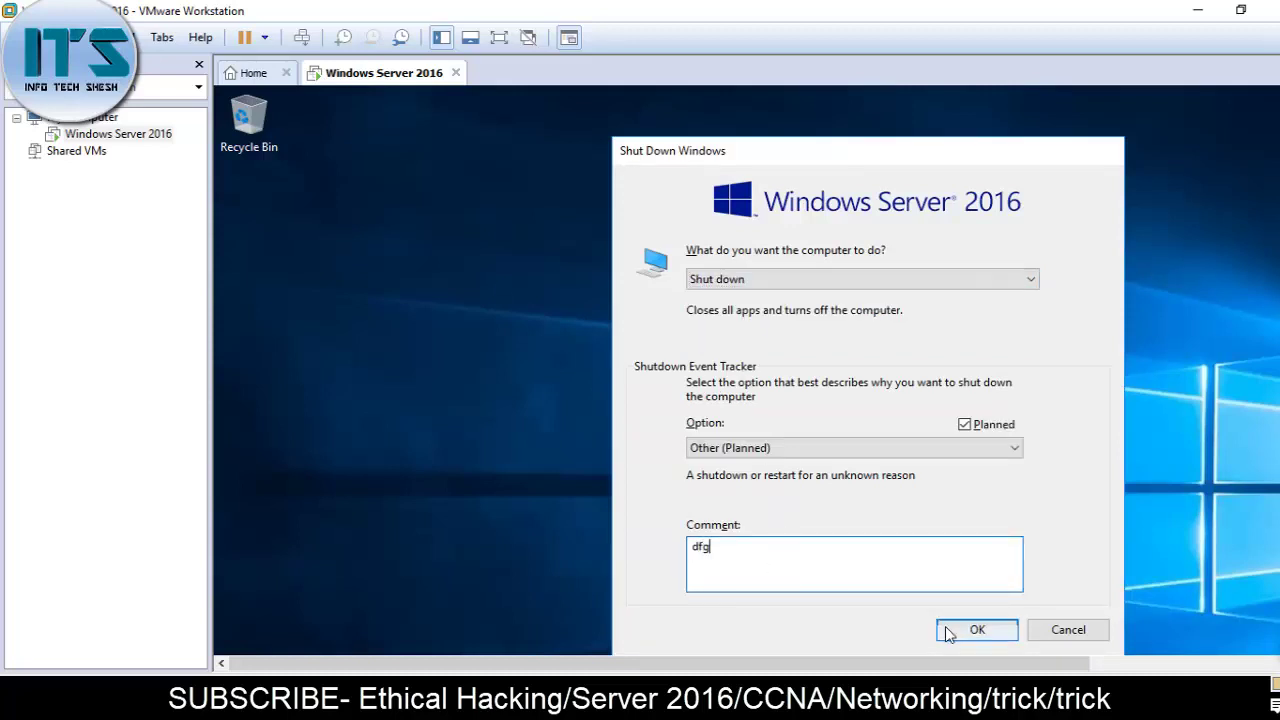
pyautogui.click(977, 629)
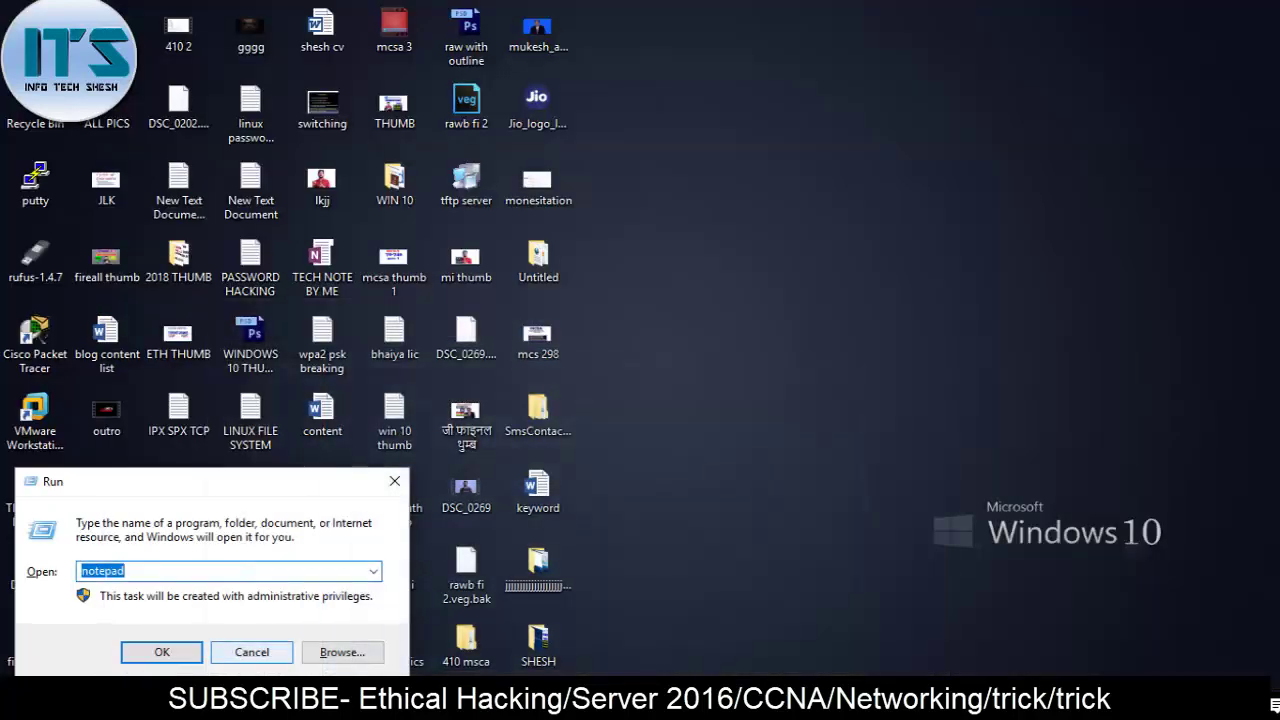
# - Dismiss the Run dialog, switch to Paint and draw a large blue freehand box with the brush on the canvas's left half
pyautogui.press('Escape')
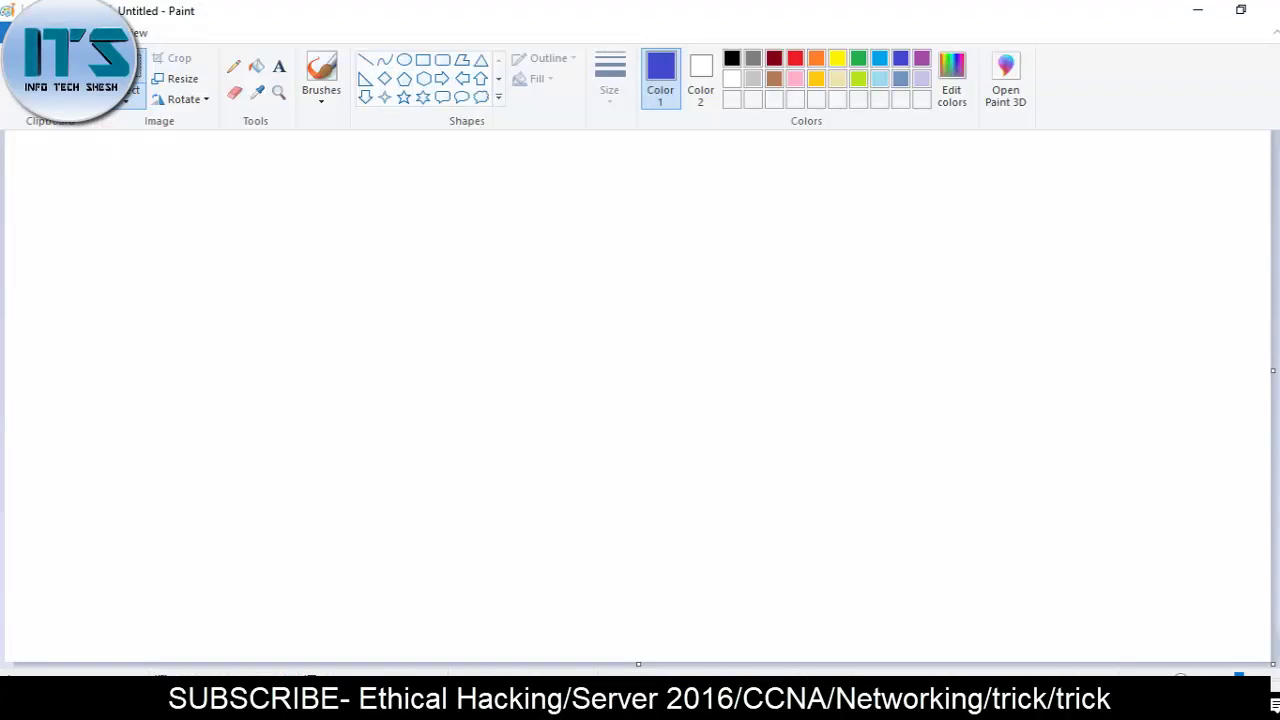
pyautogui.click(321, 75)
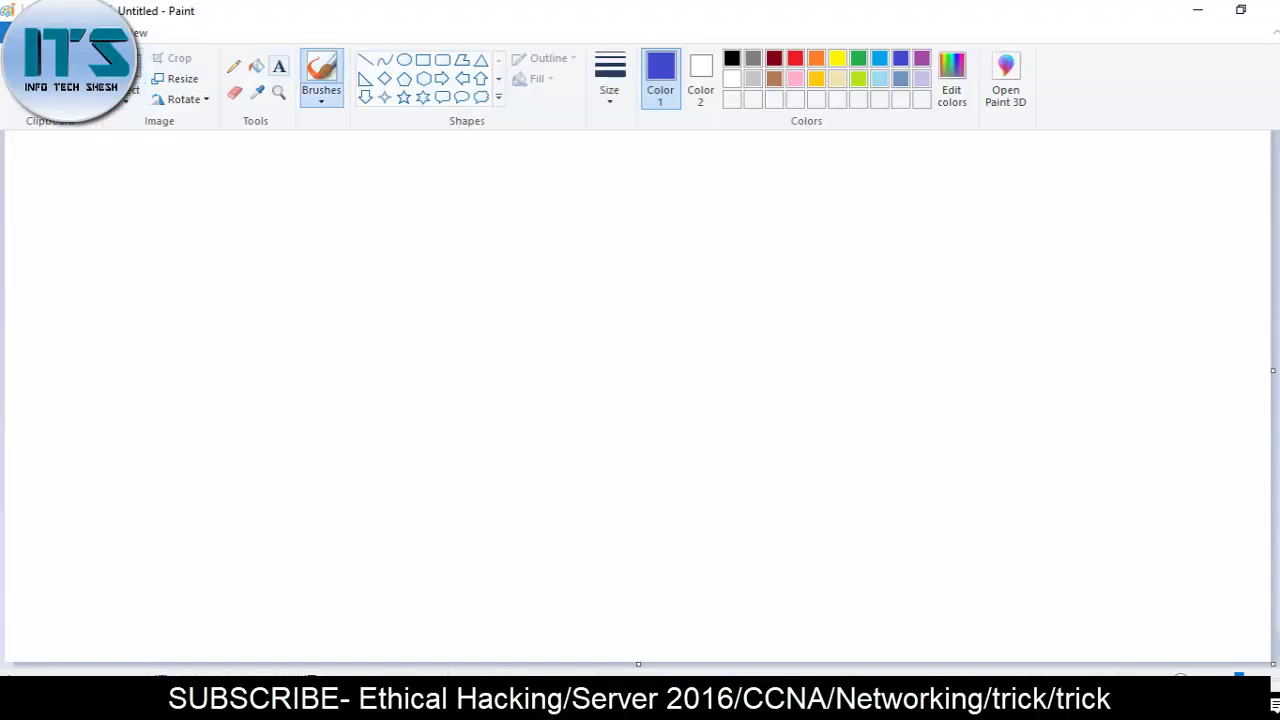
pyautogui.moveTo(192, 215)
pyautogui.mouseDown()
pyautogui.moveTo(283, 212)
pyautogui.moveTo(517, 491)
pyautogui.moveTo(220, 571)
pyautogui.moveTo(214, 201)
pyautogui.mouseUp()
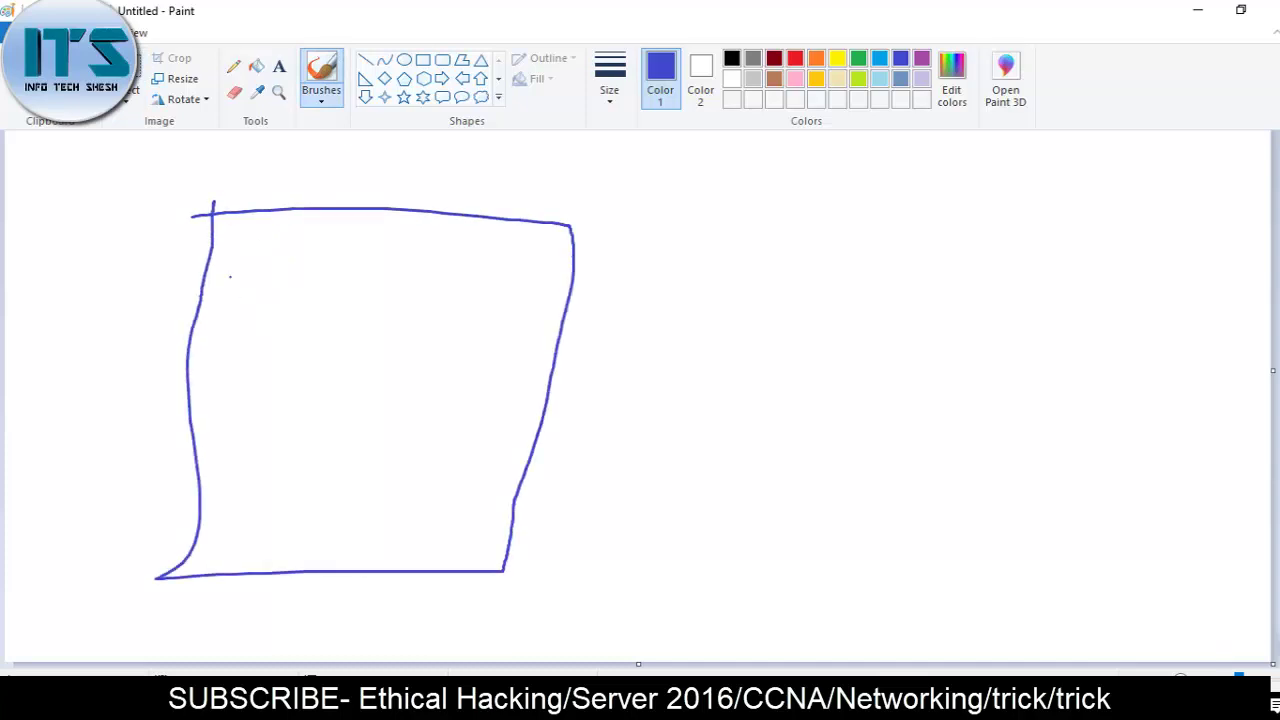
# - Handwrite "DC - Base" along the top inside the box and underline the DC part
pyautogui.moveTo(208, 272); pyautogui.dragTo(372, 274)
pyautogui.moveTo(252, 228); pyautogui.dragTo(252, 263)
pyautogui.moveTo(318, 235)
pyautogui.mouseDown()
pyautogui.moveTo(321, 256)
pyautogui.moveTo(366, 240)
pyautogui.moveTo(387, 254)
pyautogui.mouseUp()
pyautogui.moveTo(388, 224)
pyautogui.mouseDown()
pyautogui.moveTo(404, 246)
pyautogui.moveTo(390, 252)
pyautogui.mouseUp()
pyautogui.moveTo(452, 238); pyautogui.dragTo(466, 254)
pyautogui.moveTo(480, 244); pyautogui.dragTo(516, 250)
# - Draw a line from "Base" out of the box to a handwritten "VM" and underline it with a long line
pyautogui.moveTo(408, 262); pyautogui.dragTo(668, 266)
pyautogui.moveTo(660, 268)
pyautogui.mouseDown()
pyautogui.moveTo(748, 248)
pyautogui.moveTo(756, 278)
pyautogui.mouseUp()
pyautogui.moveTo(526, 278); pyautogui.dragTo(964, 296)
# - Draw a branch down from the VM line and a column of four circles beneath it
pyautogui.moveTo(650, 283)
pyautogui.mouseDown()
pyautogui.moveTo(608, 336)
pyautogui.moveTo(660, 338)
pyautogui.mouseUp()
pyautogui.moveTo(652, 334); pyautogui.dragTo(668, 332)
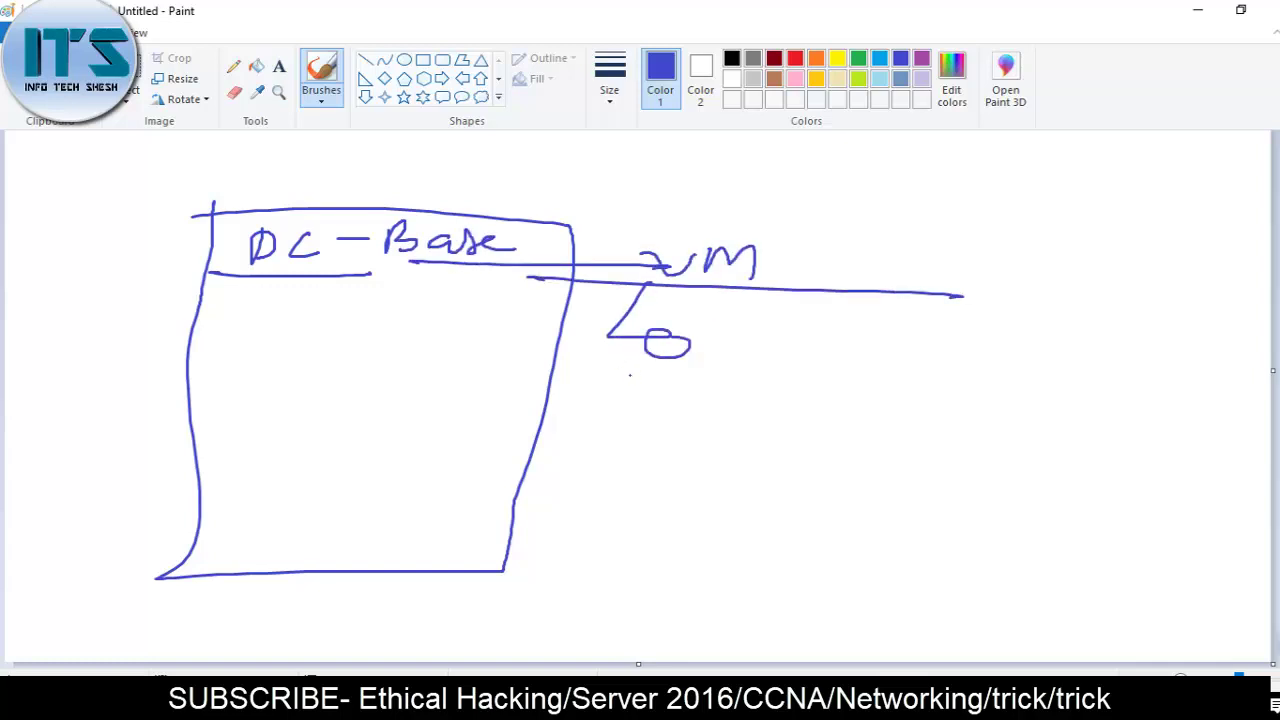
pyautogui.moveTo(662, 377)
pyautogui.mouseDown()
pyautogui.moveTo(640, 405)
pyautogui.moveTo(682, 376)
pyautogui.mouseUp()
pyautogui.moveTo(640, 470); pyautogui.dragTo(664, 446)
pyautogui.moveTo(636, 530); pyautogui.dragTo(638, 522)
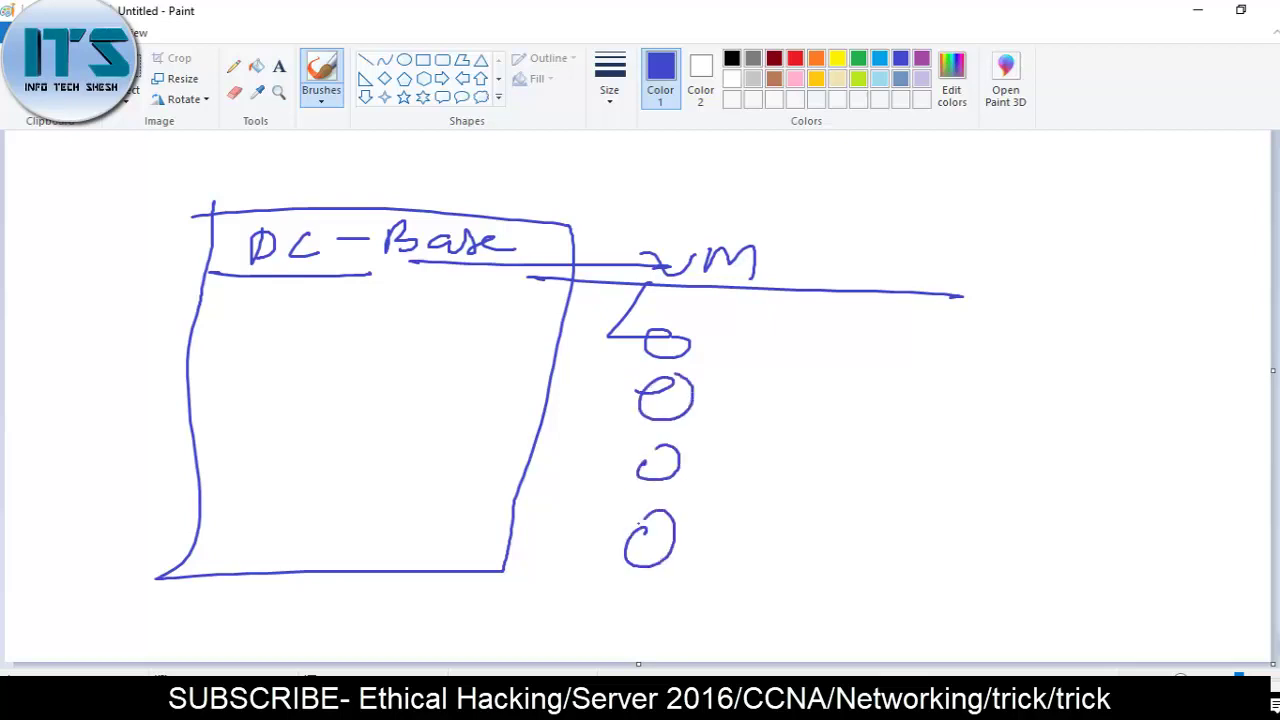
# - Label the uppermost circle with a dash and the handwritten letters "CDC"
pyautogui.moveTo(706, 346); pyautogui.dragTo(783, 358)
pyautogui.moveTo(804, 330); pyautogui.dragTo(806, 356)
pyautogui.moveTo(882, 334); pyautogui.dragTo(884, 351)
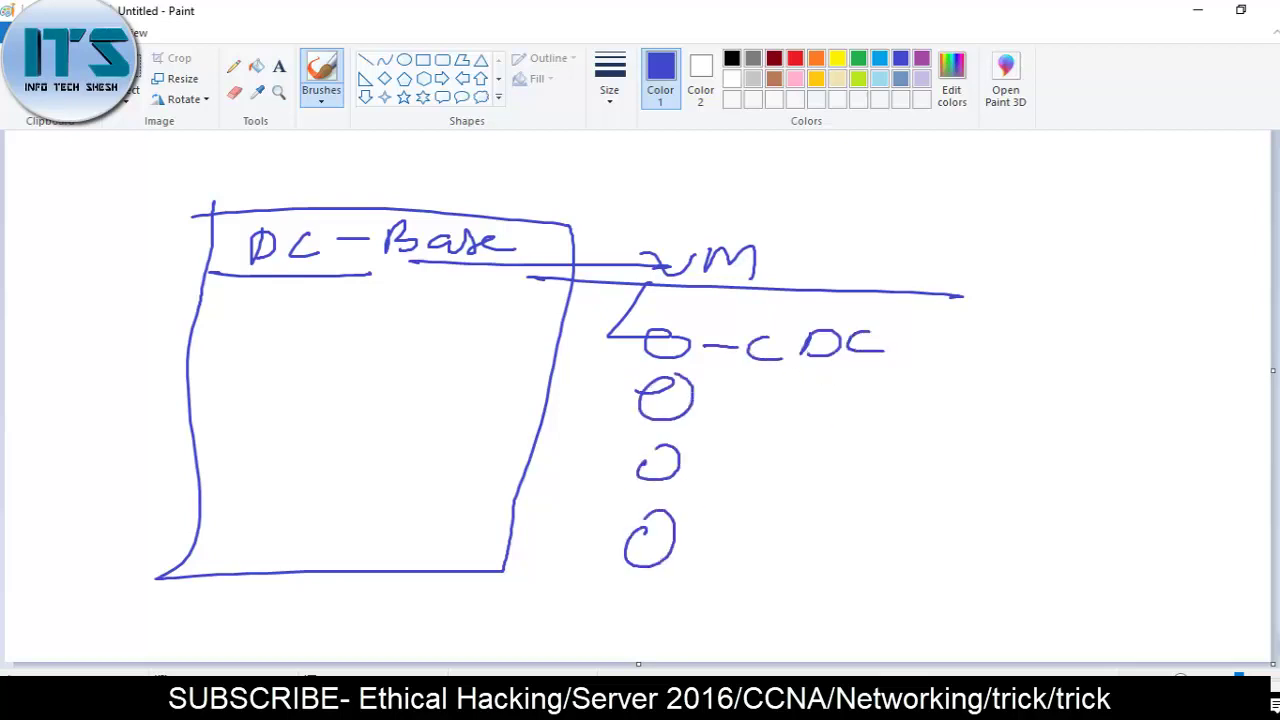
# - Label the second circle with the handwritten letters "ADC" and the third circle with "GCDC"
pyautogui.moveTo(752, 384)
pyautogui.mouseDown()
pyautogui.moveTo(744, 408)
pyautogui.moveTo(772, 416)
pyautogui.mouseUp()
pyautogui.moveTo(748, 400)
pyautogui.mouseDown()
pyautogui.moveTo(790, 402)
pyautogui.moveTo(798, 418)
pyautogui.mouseUp()
pyautogui.moveTo(802, 388); pyautogui.dragTo(802, 416)
pyautogui.moveTo(874, 392); pyautogui.dragTo(876, 412)
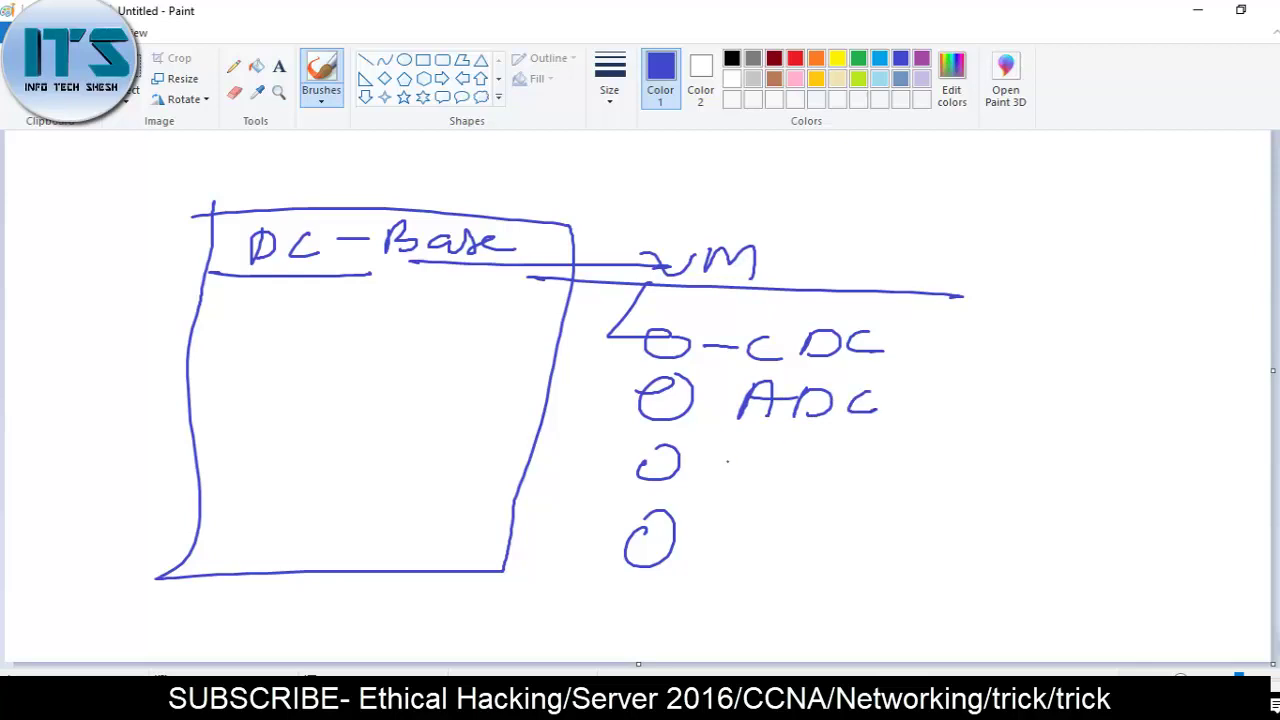
pyautogui.moveTo(740, 447)
pyautogui.mouseDown()
pyautogui.moveTo(770, 484)
pyautogui.moveTo(786, 470)
pyautogui.mouseUp()
pyautogui.moveTo(836, 444); pyautogui.dragTo(840, 474)
pyautogui.moveTo(904, 448); pyautogui.dragTo(878, 470)
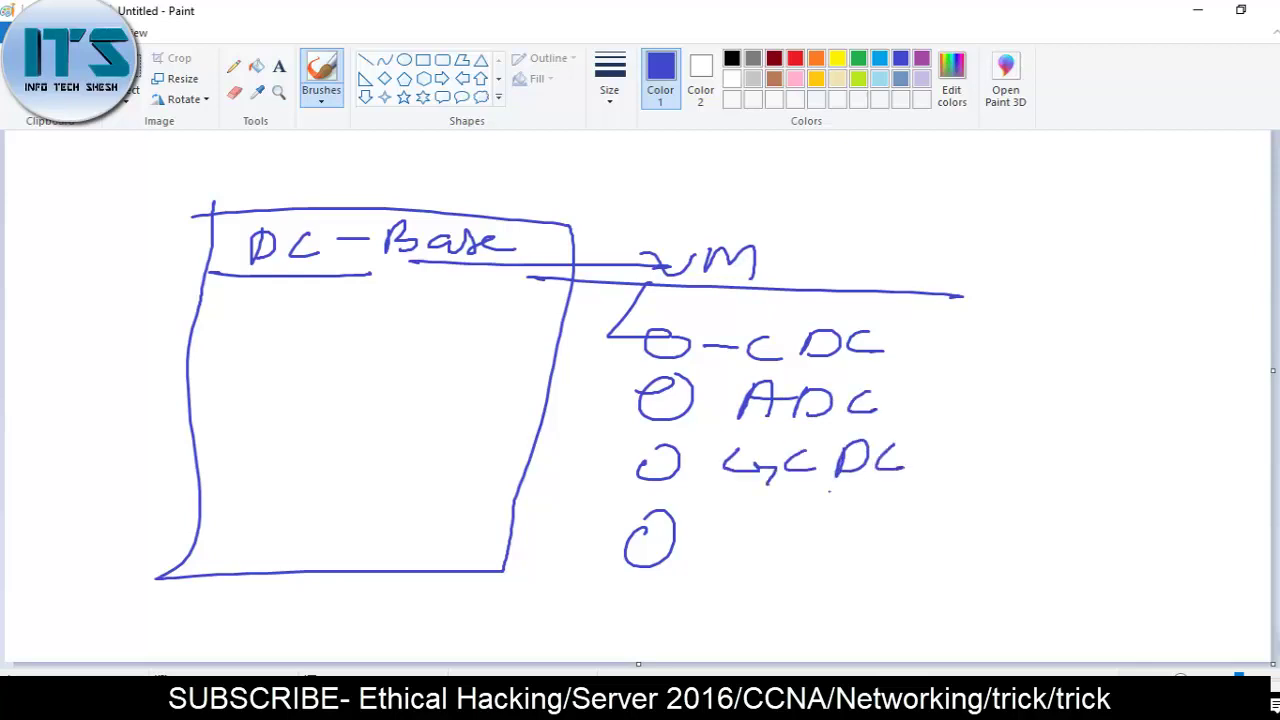
# - Label the lowest circle in the column with the handwritten letters "RODC"
pyautogui.moveTo(716, 560)
pyautogui.mouseDown()
pyautogui.moveTo(752, 518)
pyautogui.moveTo(762, 552)
pyautogui.mouseUp()
pyautogui.moveTo(796, 534)
pyautogui.mouseDown()
pyautogui.moveTo(780, 545)
pyautogui.moveTo(800, 522)
pyautogui.mouseUp()
pyautogui.moveTo(826, 520); pyautogui.dragTo(830, 550)
pyautogui.moveTo(880, 534); pyautogui.dragTo(918, 556)
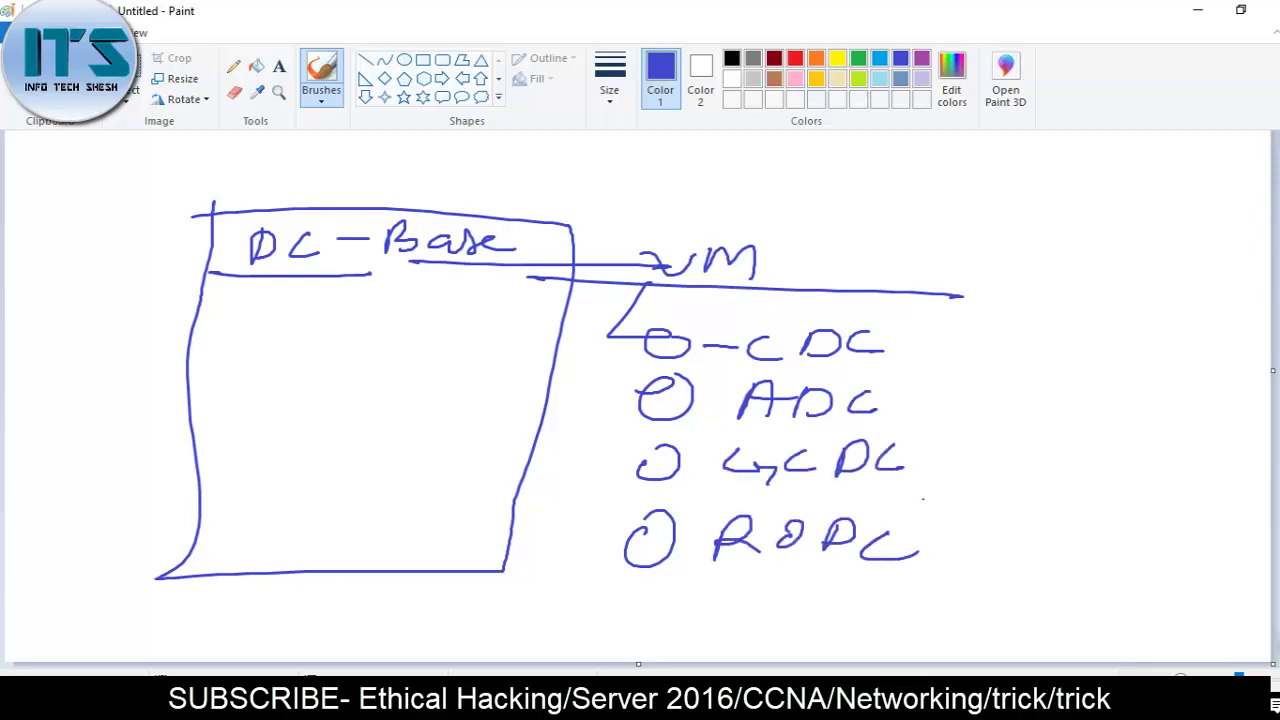
# - Draw a large loop around the "DC - Base" box and VM list, and a smaller one around the CDC and ADC entries
pyautogui.moveTo(326, 272)
pyautogui.mouseDown()
pyautogui.moveTo(352, 198)
pyautogui.moveTo(790, 535)
pyautogui.moveTo(345, 212)
pyautogui.moveTo(400, 204)
pyautogui.mouseUp()
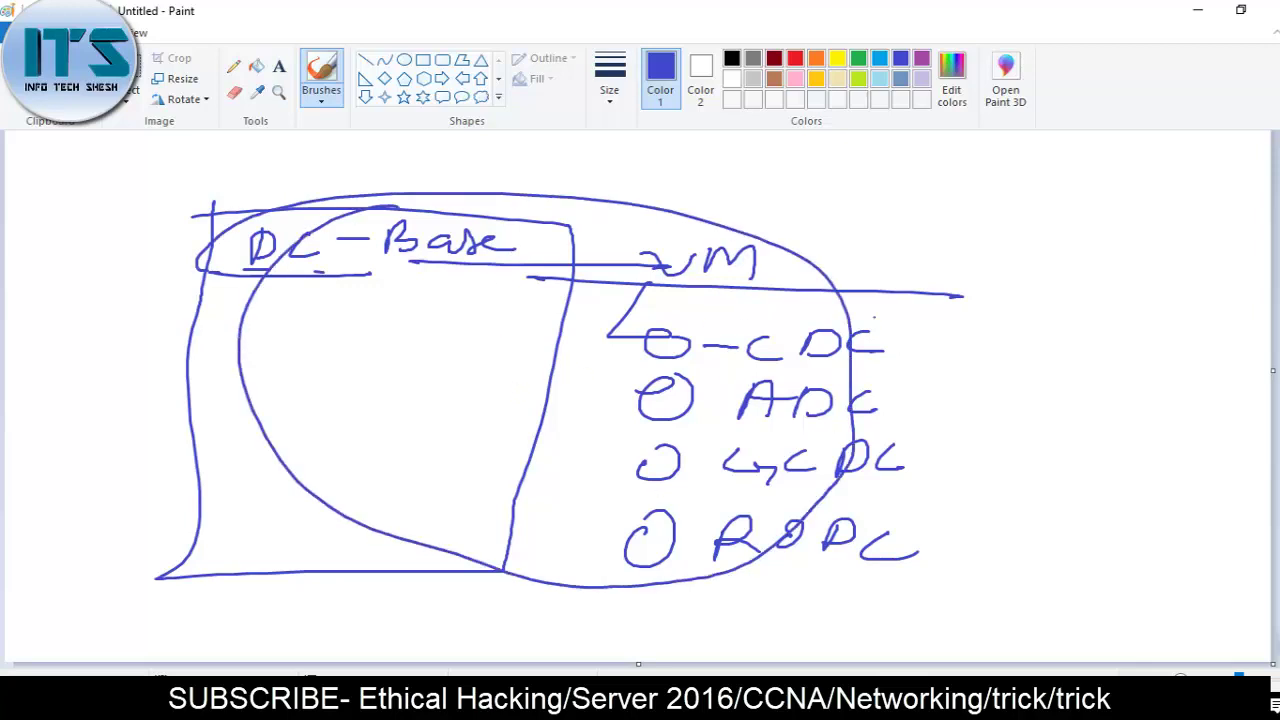
pyautogui.moveTo(822, 264)
pyautogui.mouseDown()
pyautogui.moveTo(612, 340)
pyautogui.moveTo(850, 284)
pyautogui.mouseUp()
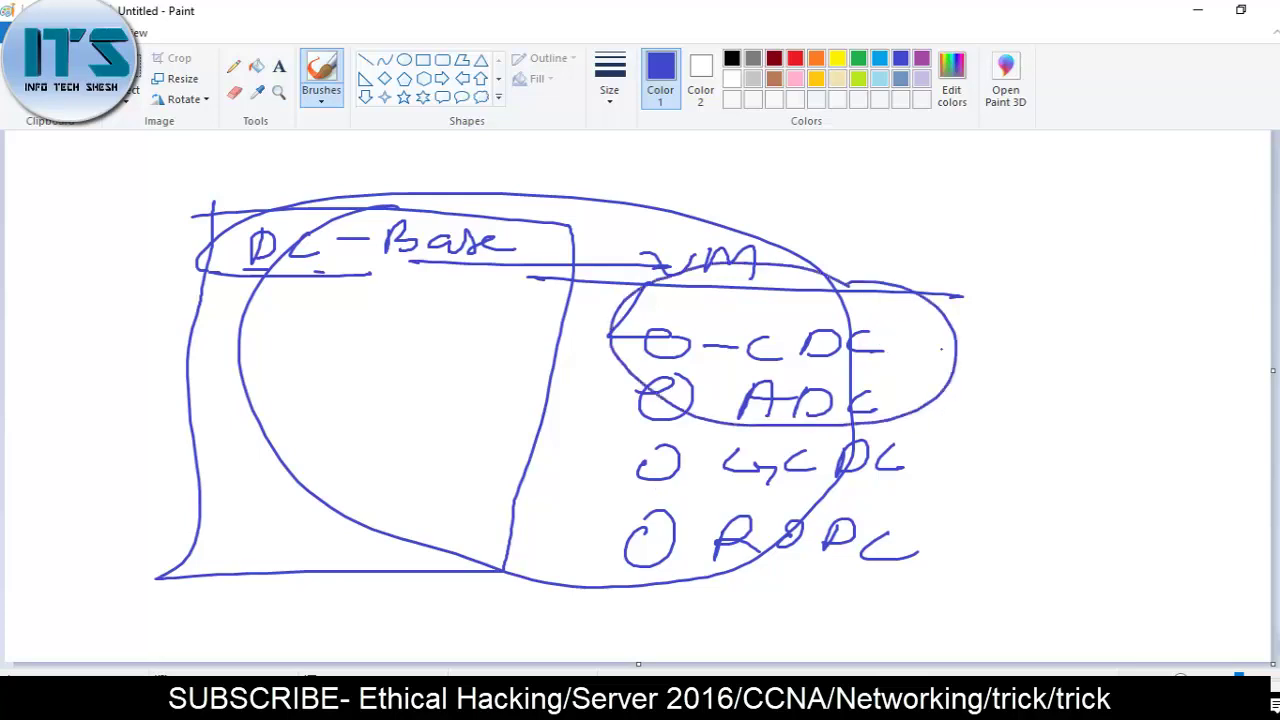
# - Handwrite a circled "DC" beside the CDC label with an arrow to a circled "GC", and add a tick mark above "DC"
pyautogui.moveTo(928, 320); pyautogui.dragTo(930, 358)
pyautogui.moveTo(1018, 322); pyautogui.dragTo(1012, 346)
pyautogui.moveTo(1046, 312)
pyautogui.mouseDown()
pyautogui.moveTo(1054, 348)
pyautogui.moveTo(1126, 320)
pyautogui.moveTo(1104, 328)
pyautogui.mouseUp()
pyautogui.moveTo(1160, 266)
pyautogui.mouseDown()
pyautogui.moveTo(1150, 282)
pyautogui.moveTo(1174, 296)
pyautogui.mouseUp()
pyautogui.moveTo(1208, 262); pyautogui.dragTo(1186, 290)
pyautogui.moveTo(1208, 230); pyautogui.dragTo(1212, 236)
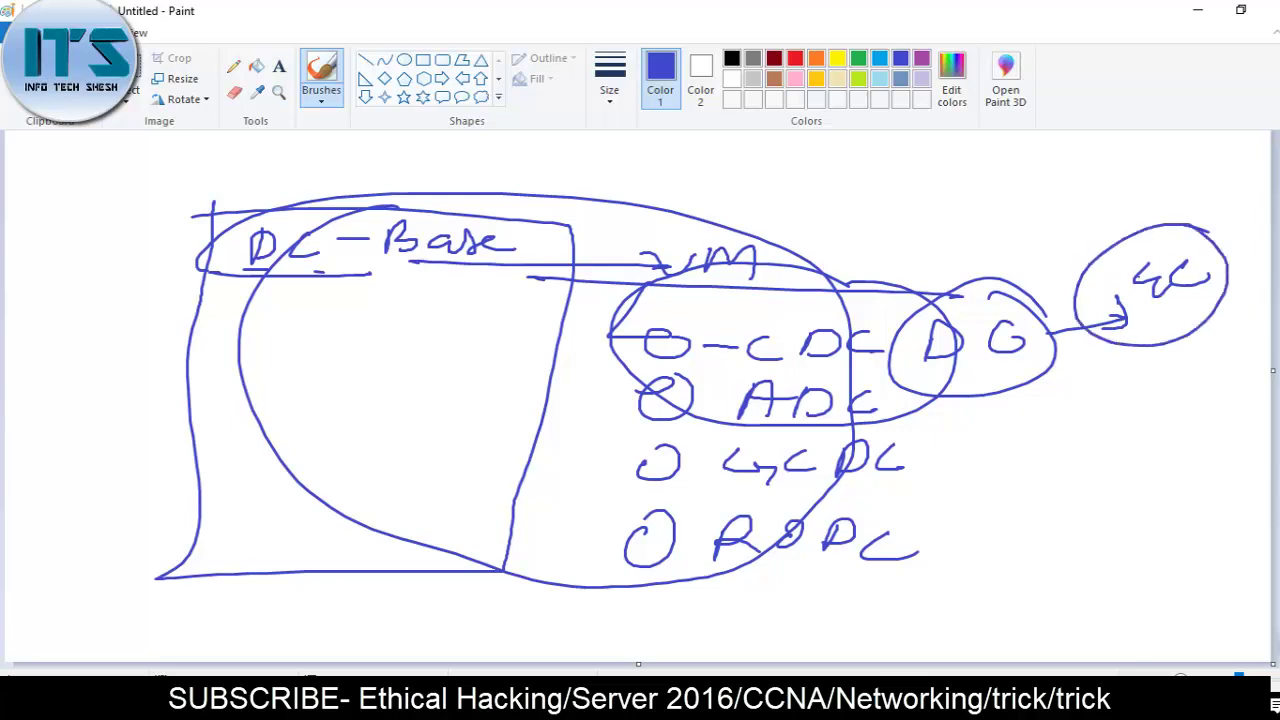
pyautogui.moveTo(945, 248); pyautogui.dragTo(1036, 226)
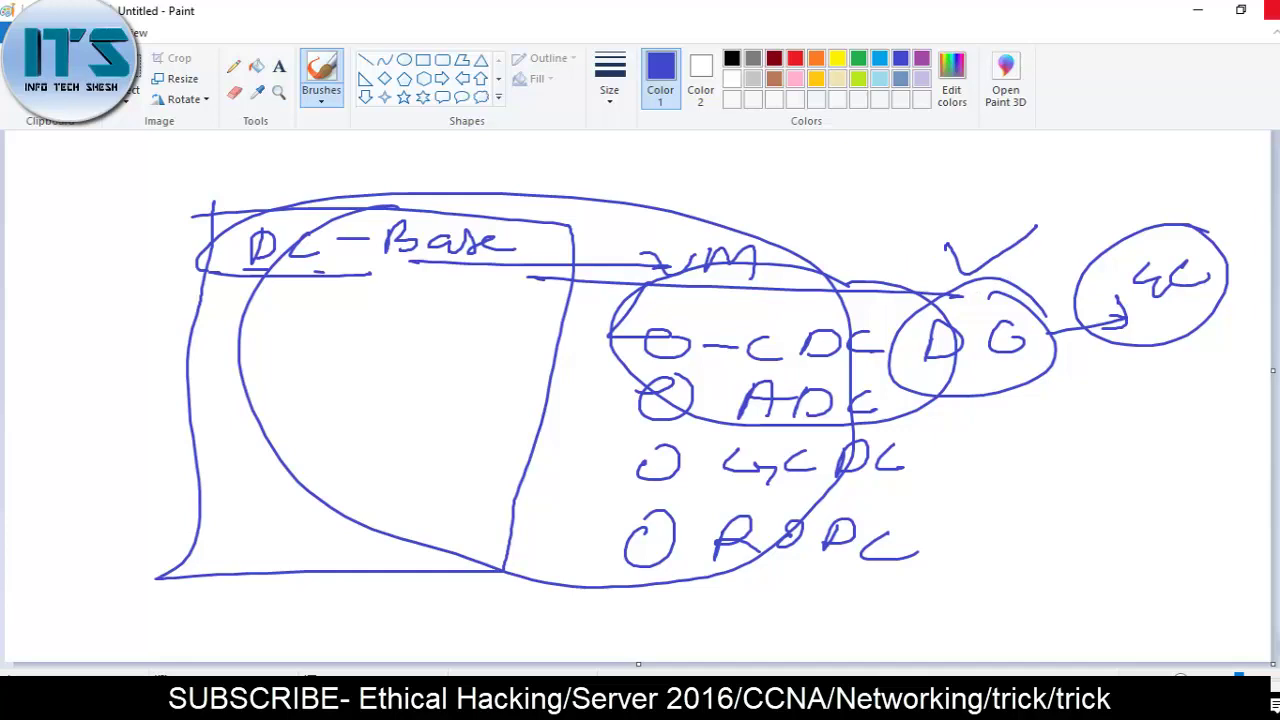
# - Close the drawing without saving it
pyautogui.click(1263, 10)
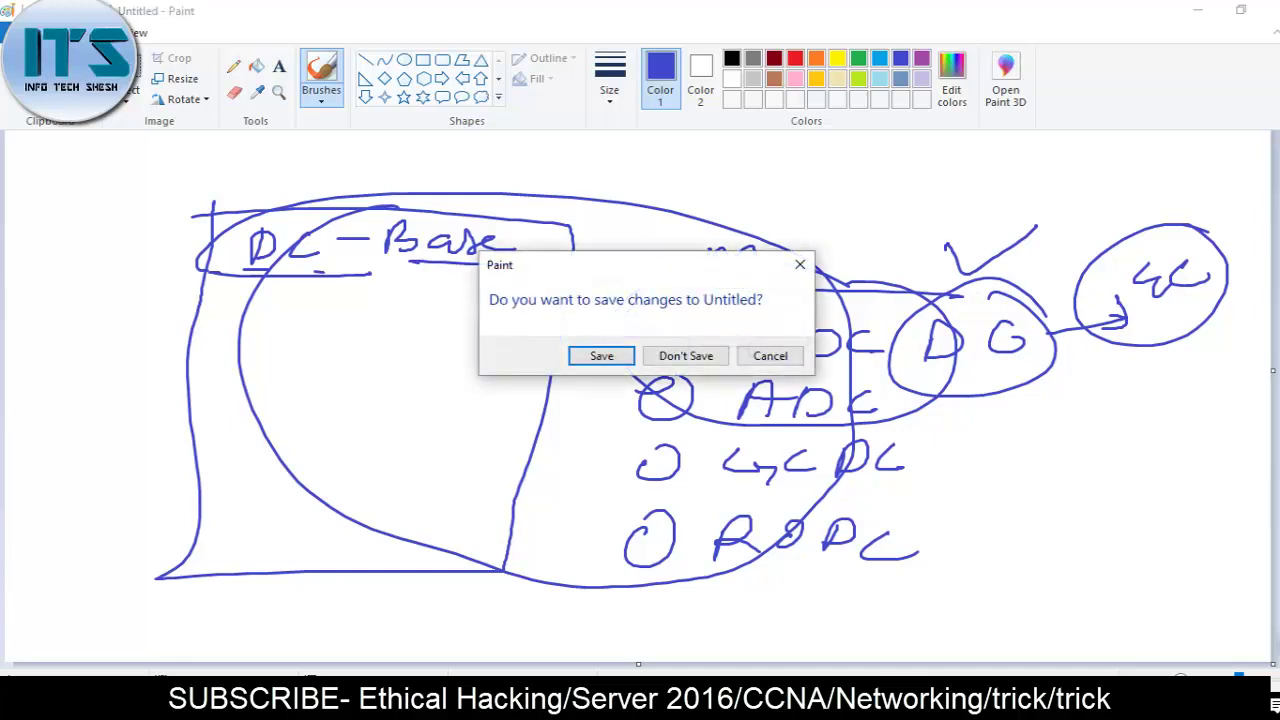
pyautogui.press('n')
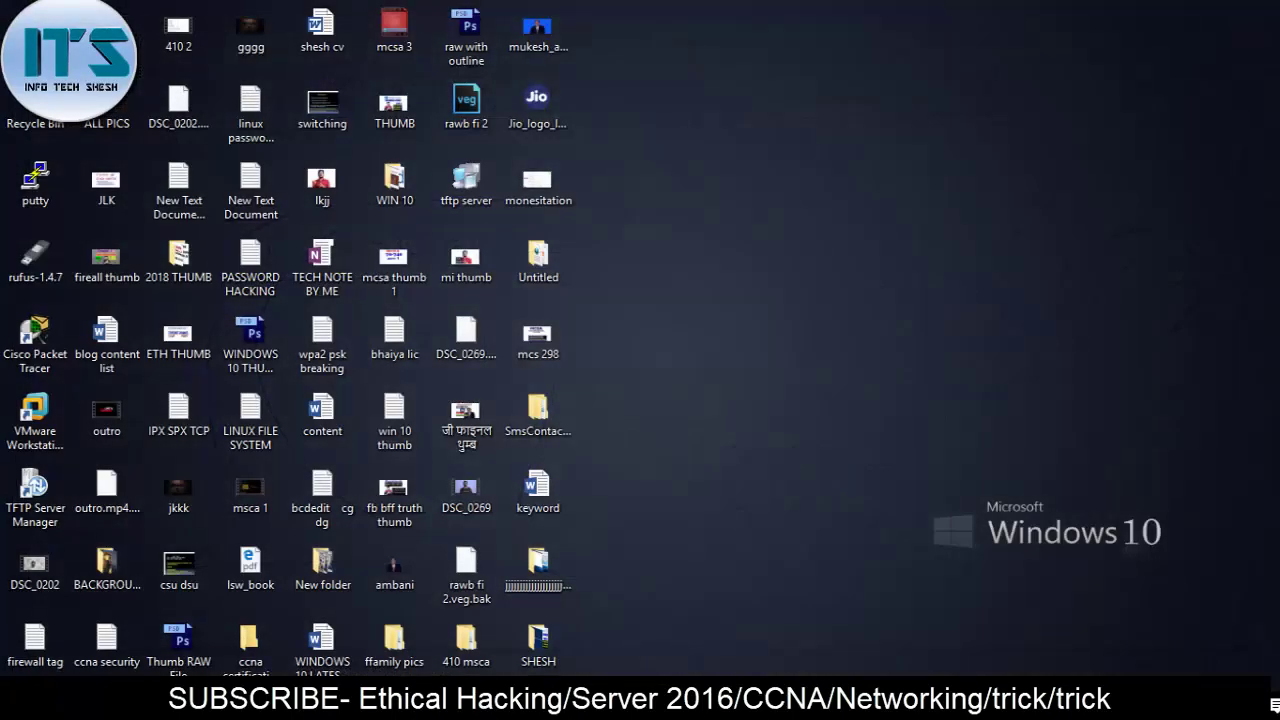